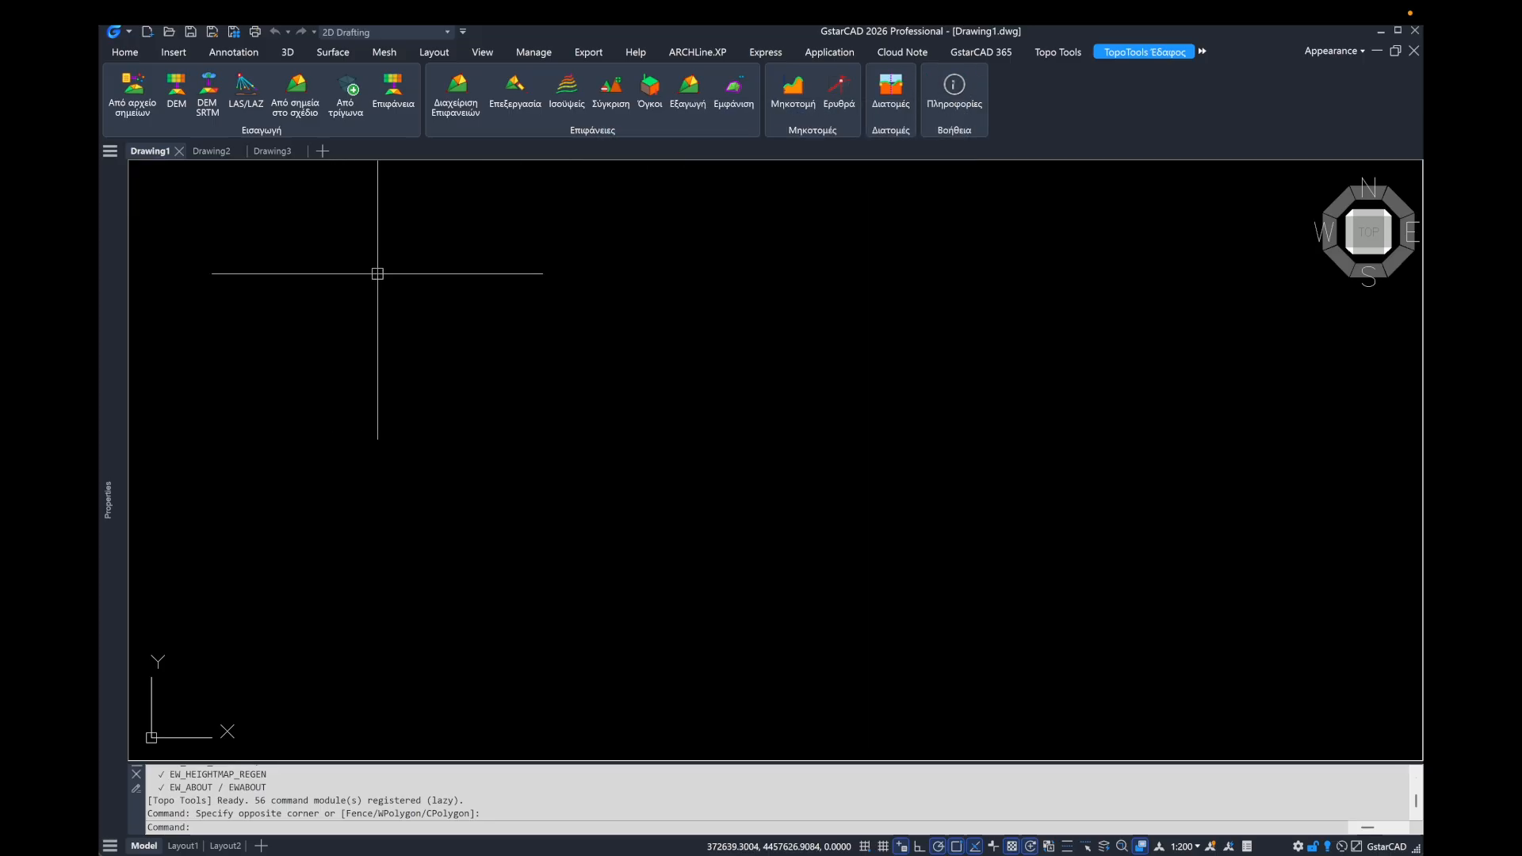
# Step: Import the survey points from gkod.txt as the new surface Επιφάνεια 1 and leave the surface manager without changes
pyautogui.click(134, 112)
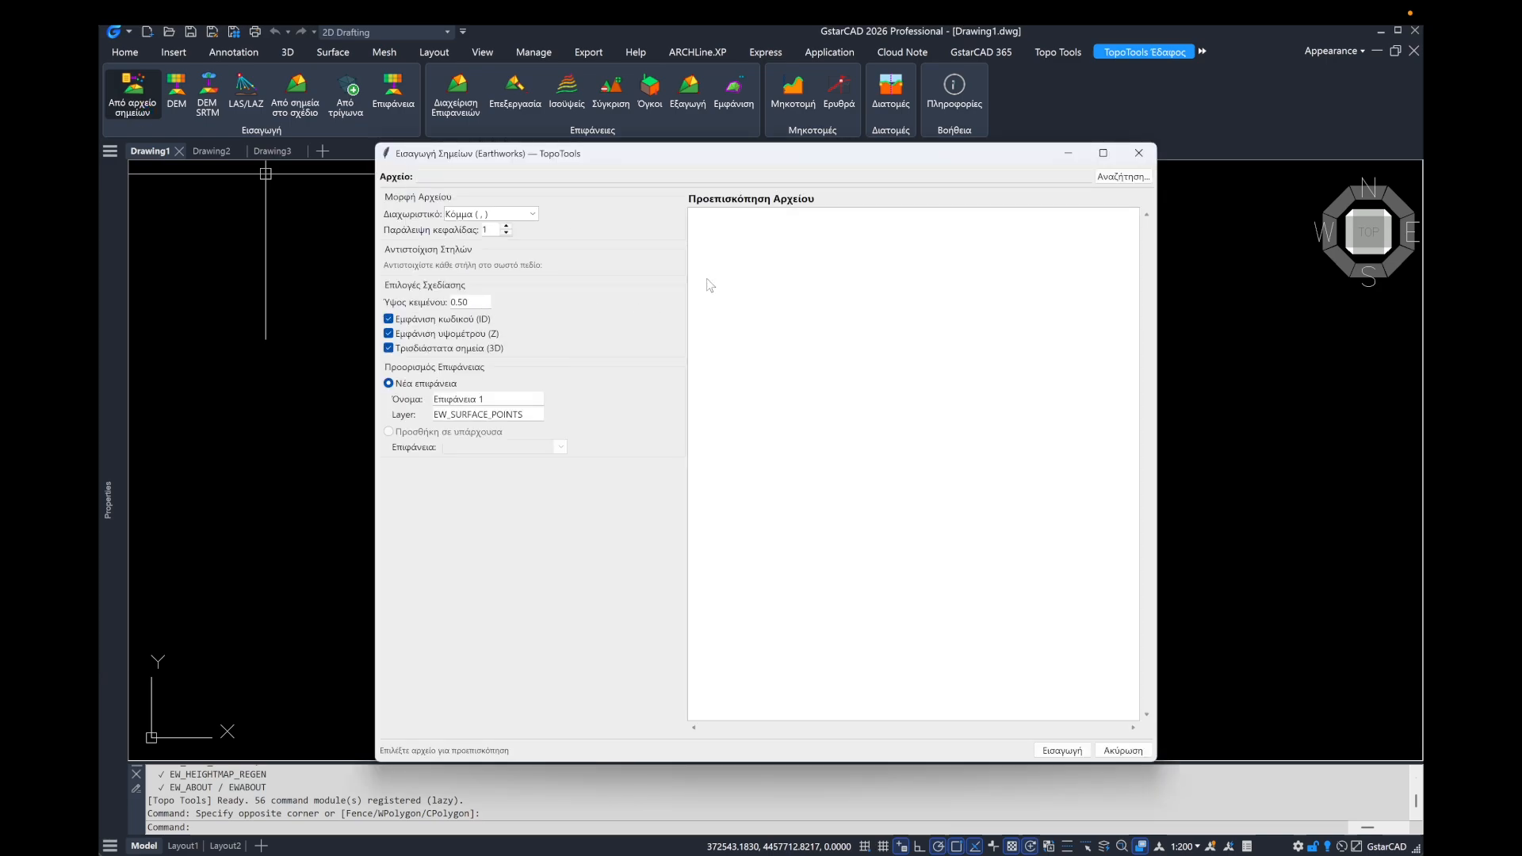
pyautogui.click(1123, 176)
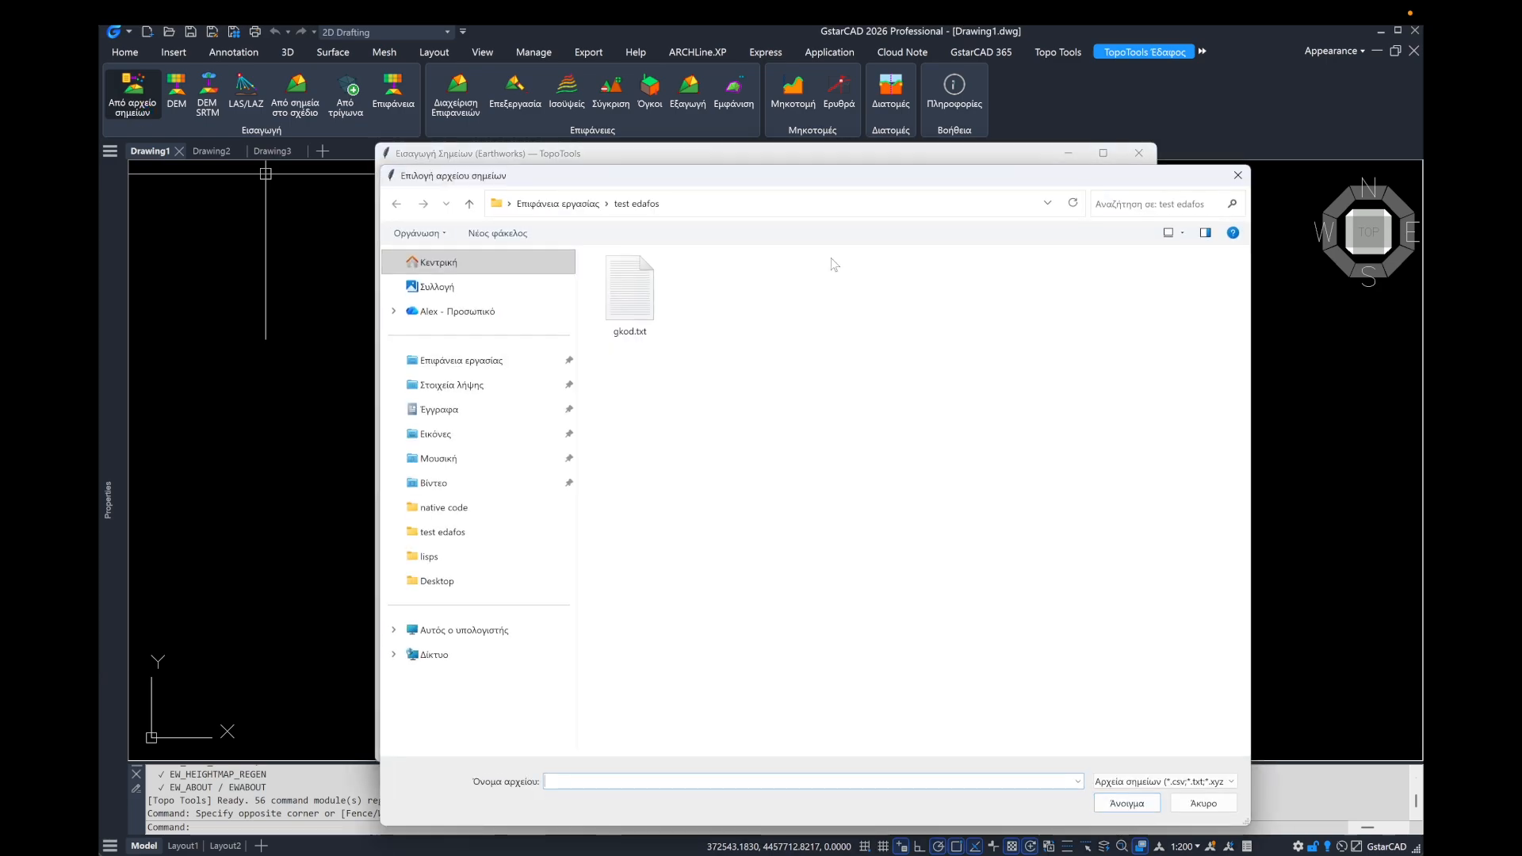
pyautogui.doubleClick(655, 294)
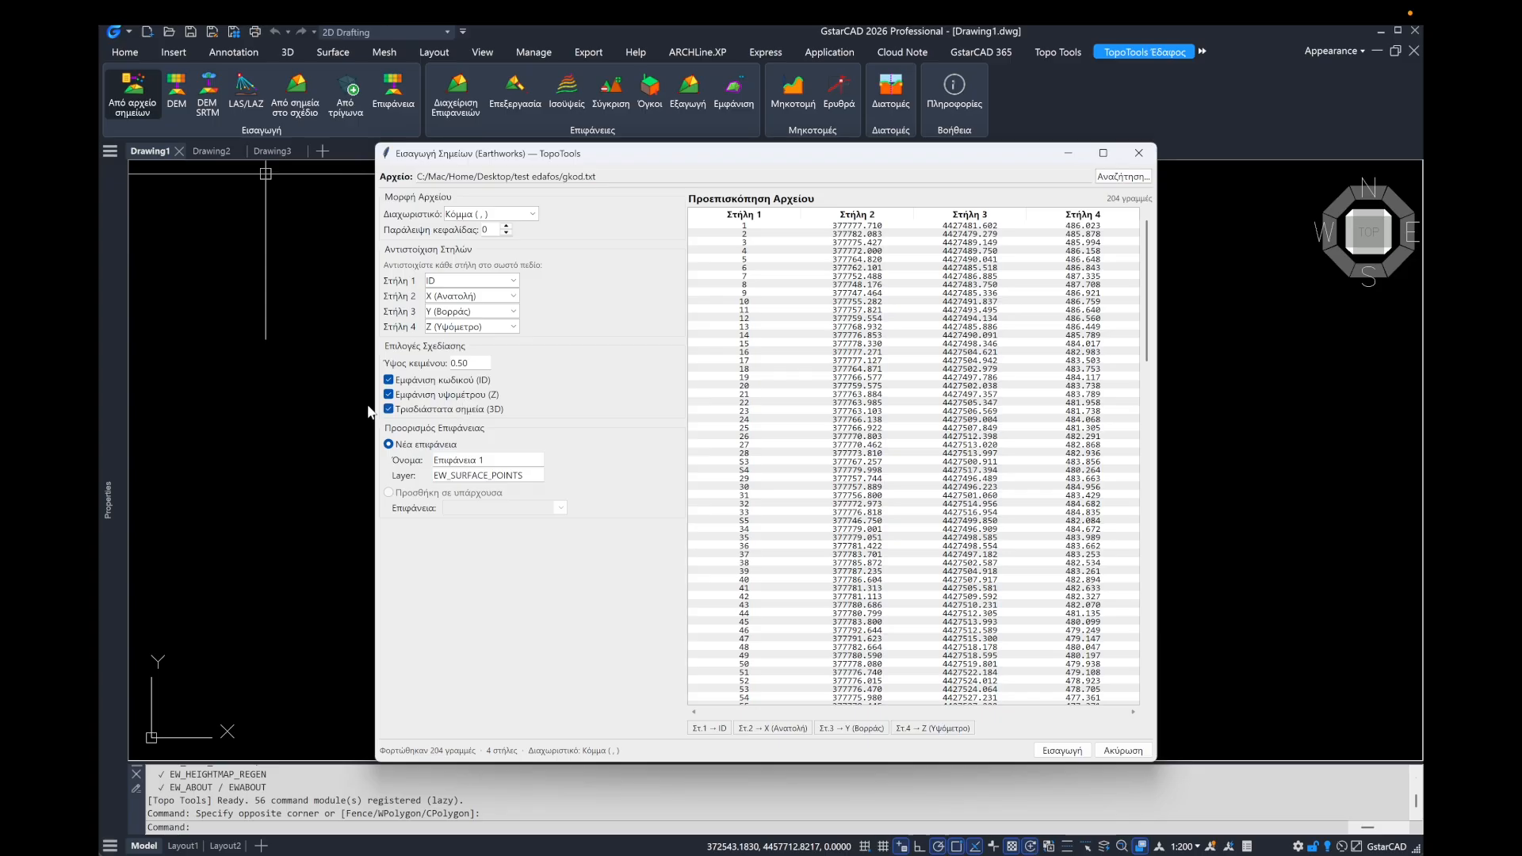
pyautogui.click(1058, 750)
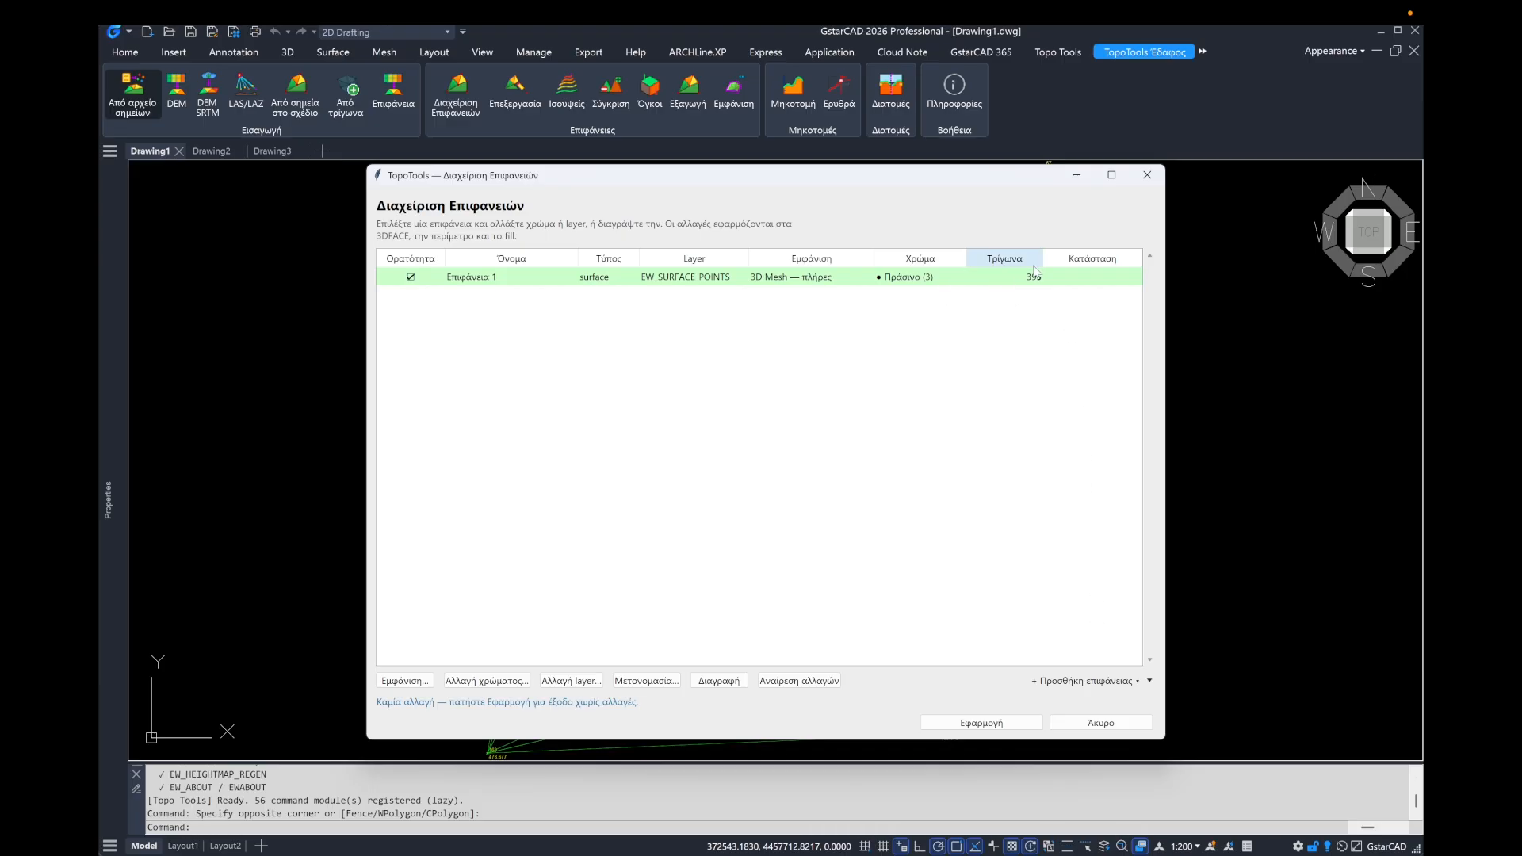
pyautogui.click(1101, 722)
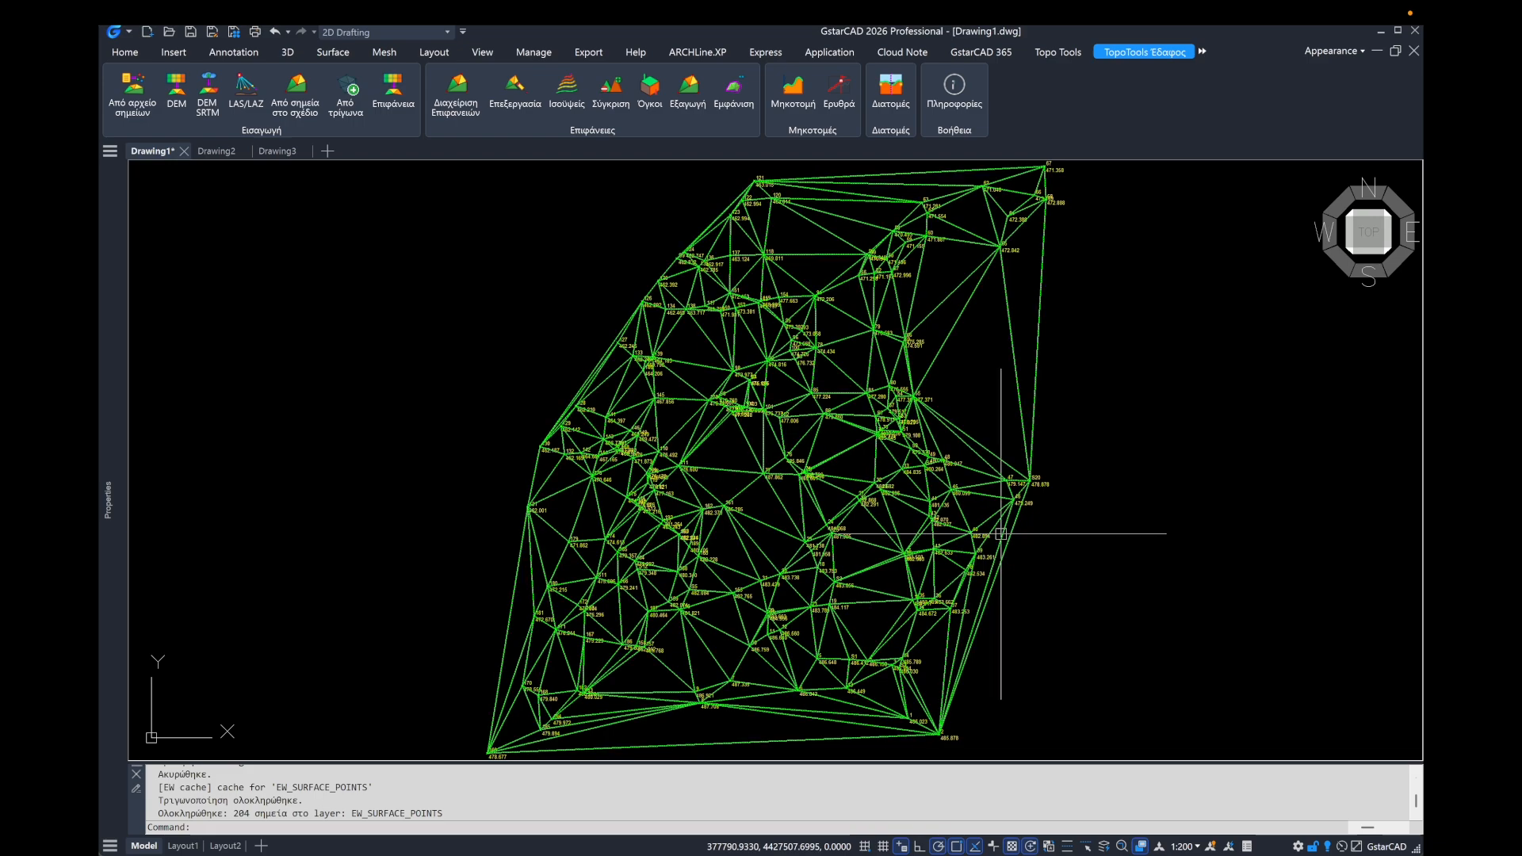
# Step: Inspect the triangulated surface in 3D with 3DORBIT and return to the top view
pyautogui.write('3do')
pyautogui.press('Return')
pyautogui.moveTo(924, 519); pyautogui.dragTo(870, 421)
pyautogui.press('Escape')
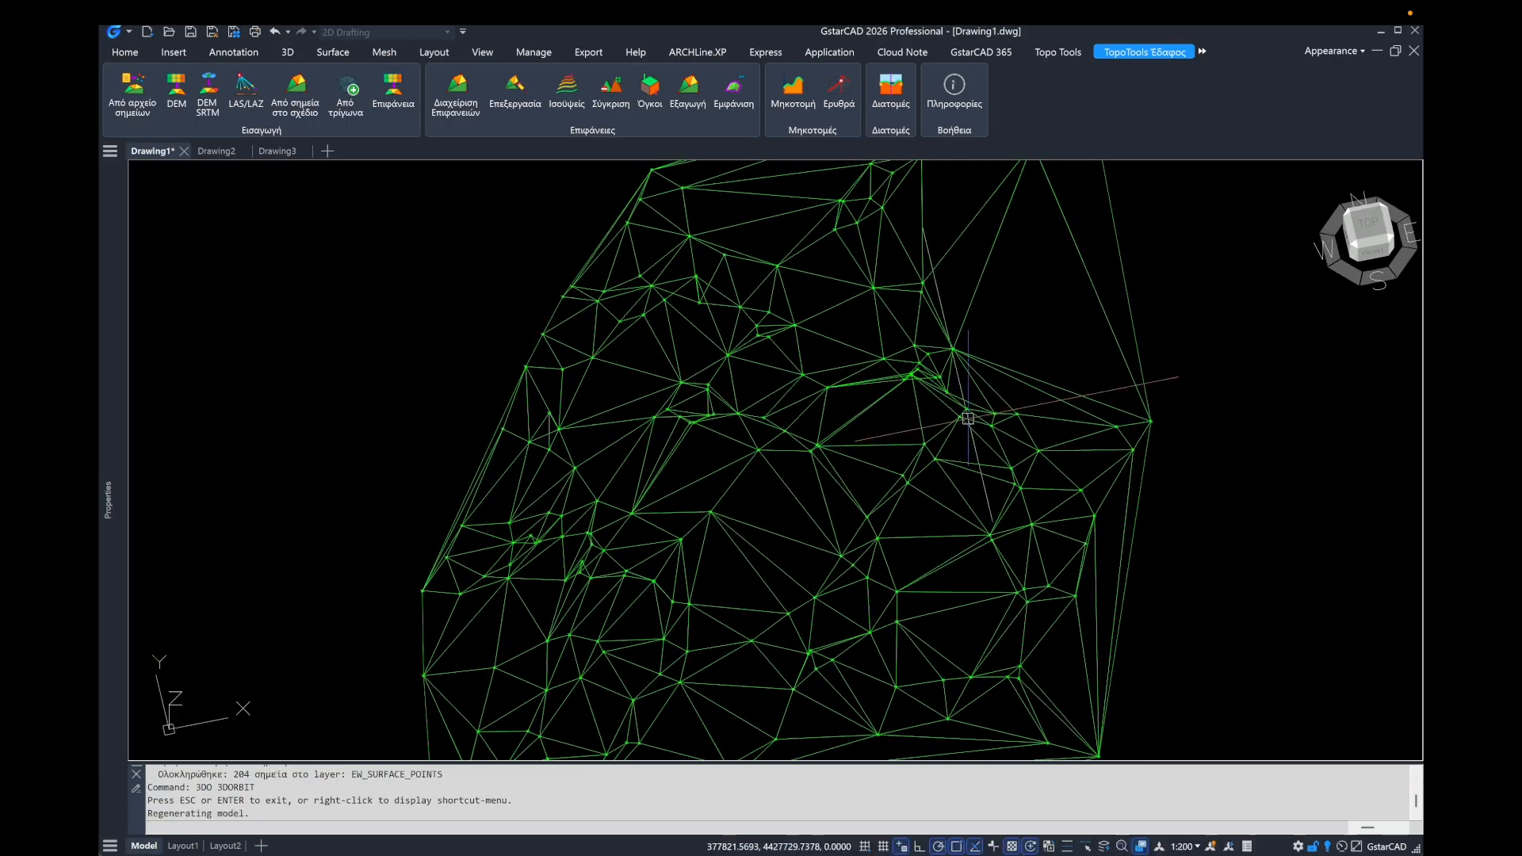
pyautogui.click(1369, 231)
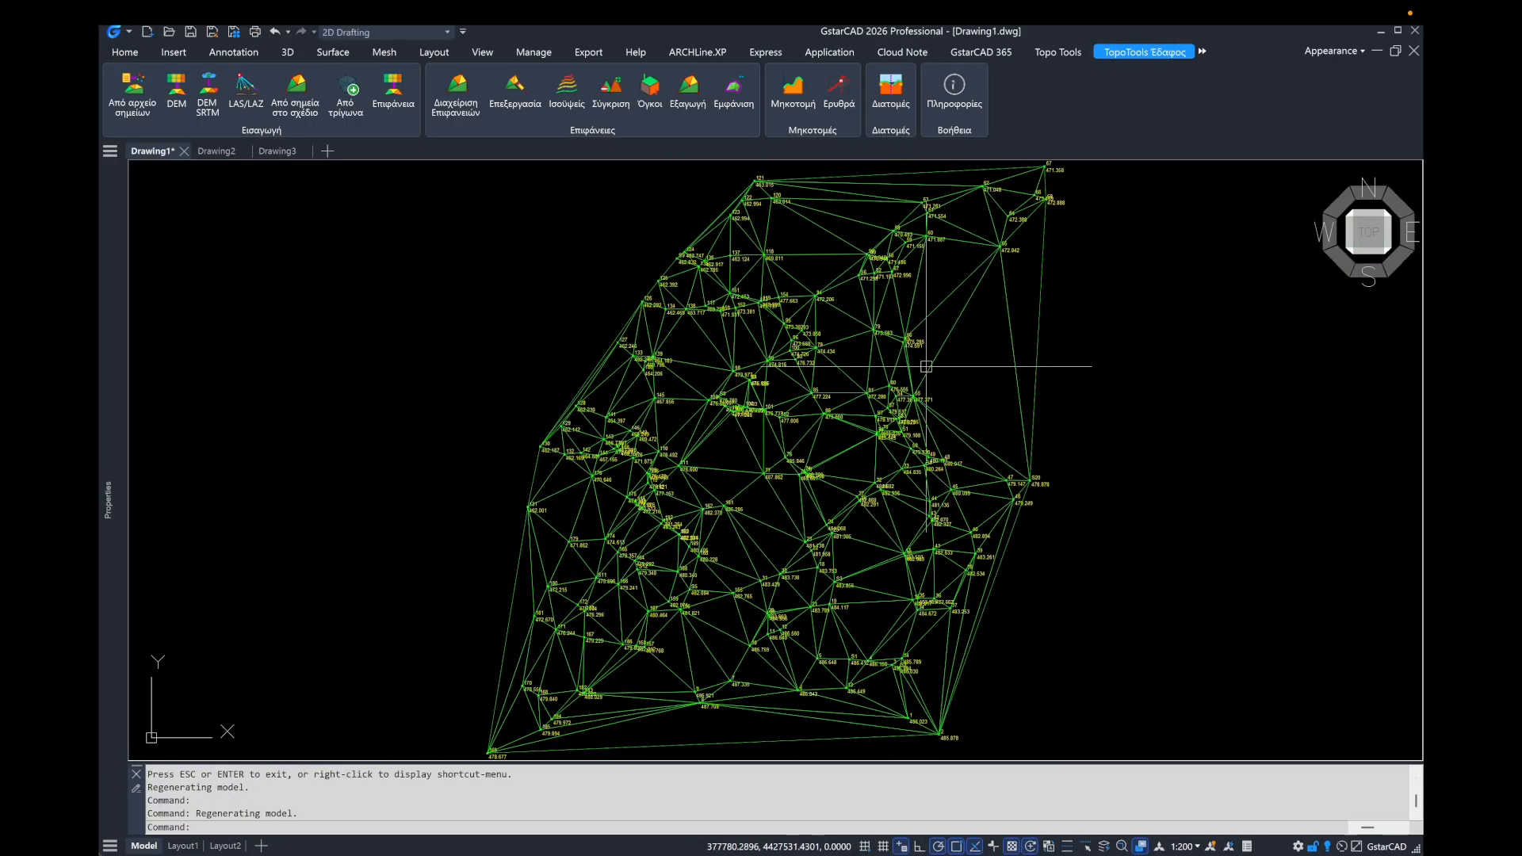
# Step: Change the display mode of Επιφάνεια 1 to perimeter only (Περίμετρος) and apply it
pyautogui.click(458, 91)
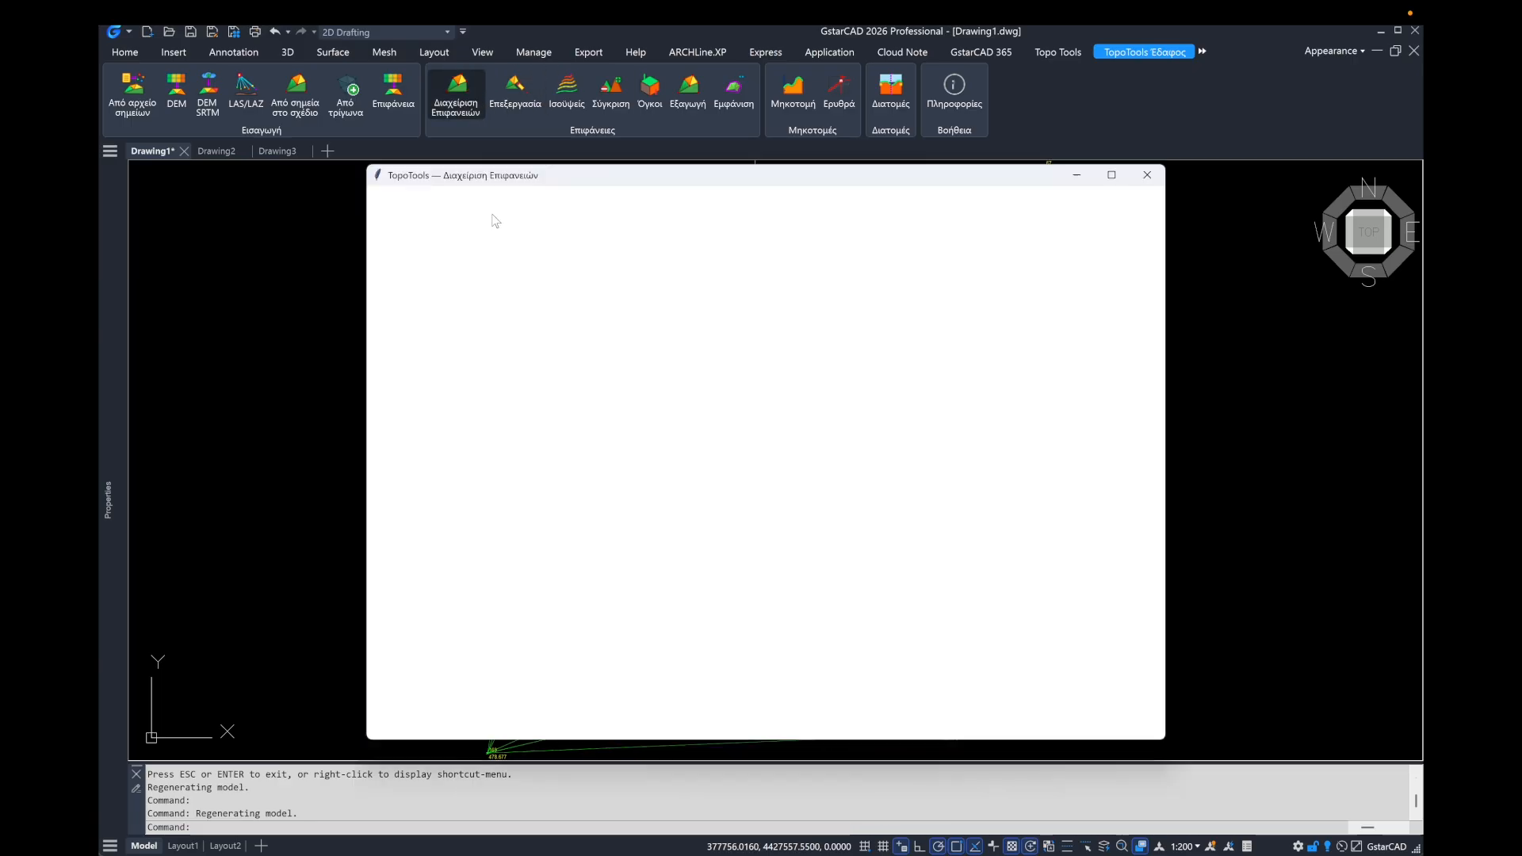
pyautogui.doubleClick(777, 281)
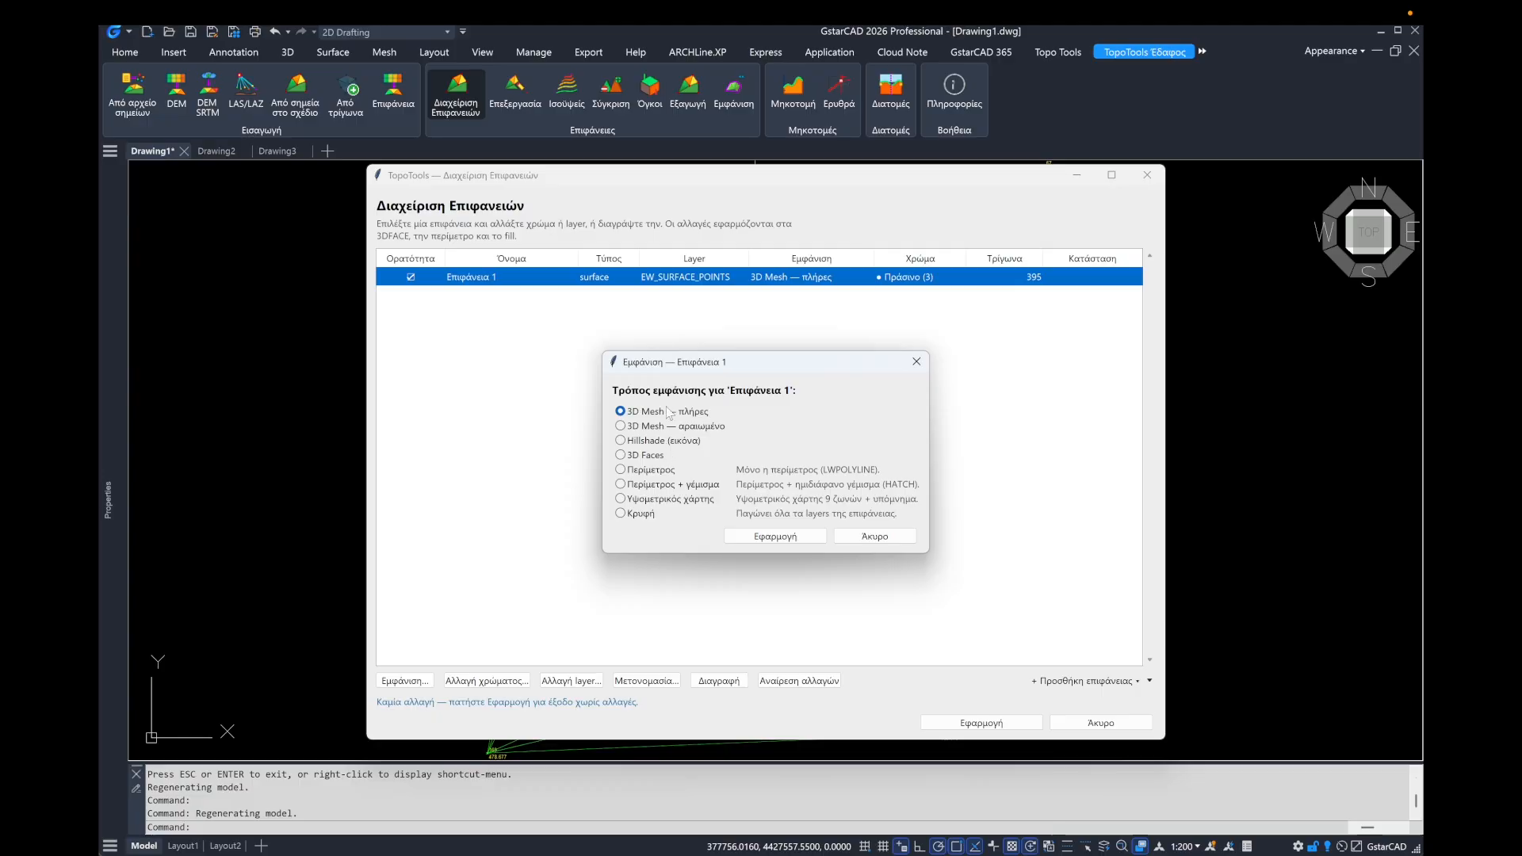
pyautogui.click(648, 470)
pyautogui.click(775, 536)
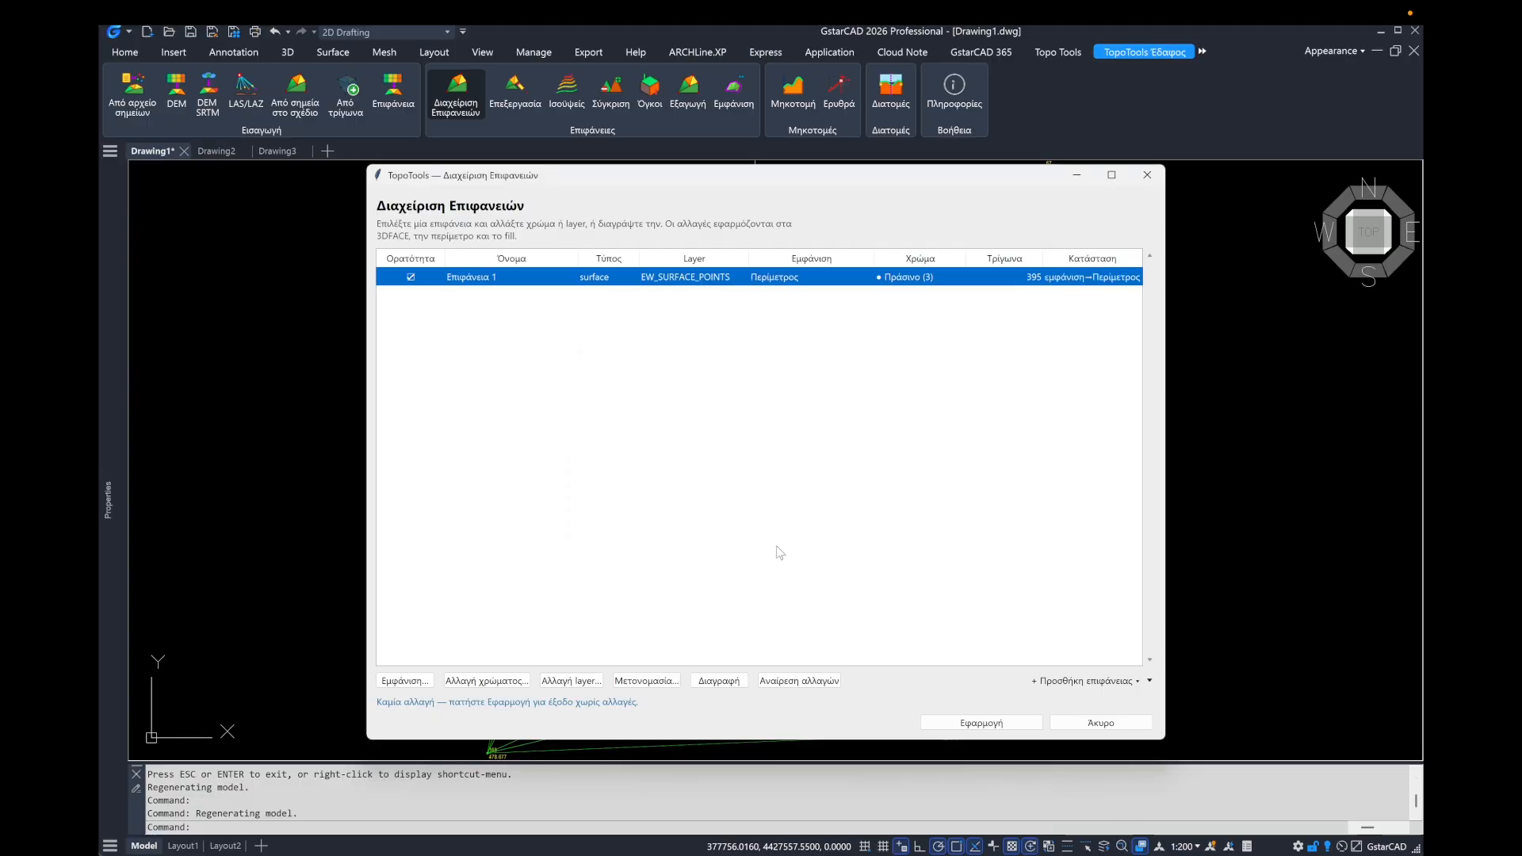
pyautogui.click(957, 723)
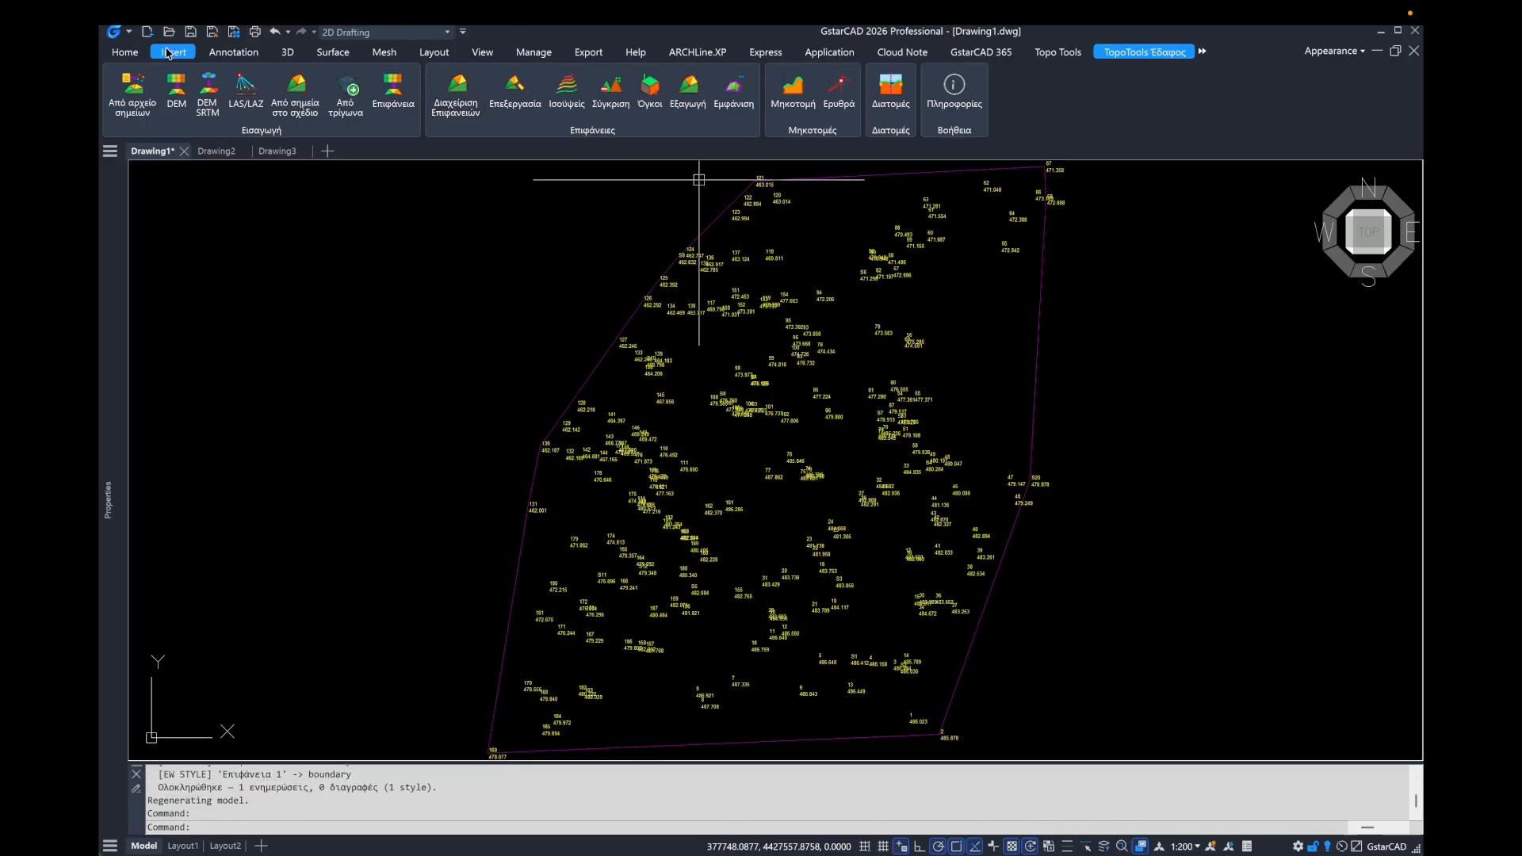
# Step: Freeze the layer of the yellow point labels by picking one of them in the drawing
pyautogui.click(124, 52)
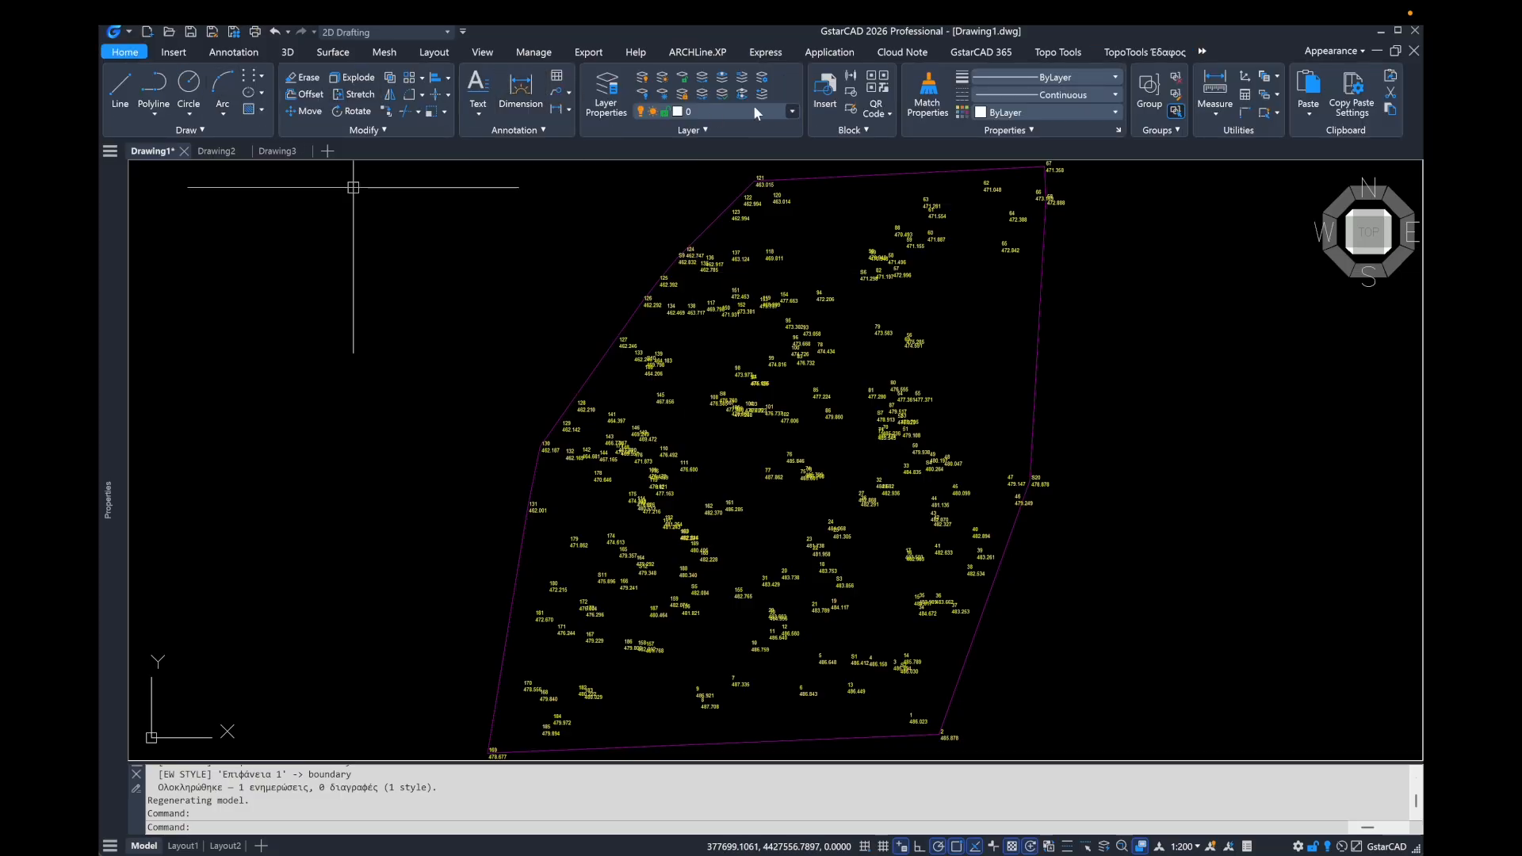
pyautogui.click(656, 96)
pyautogui.click(795, 323)
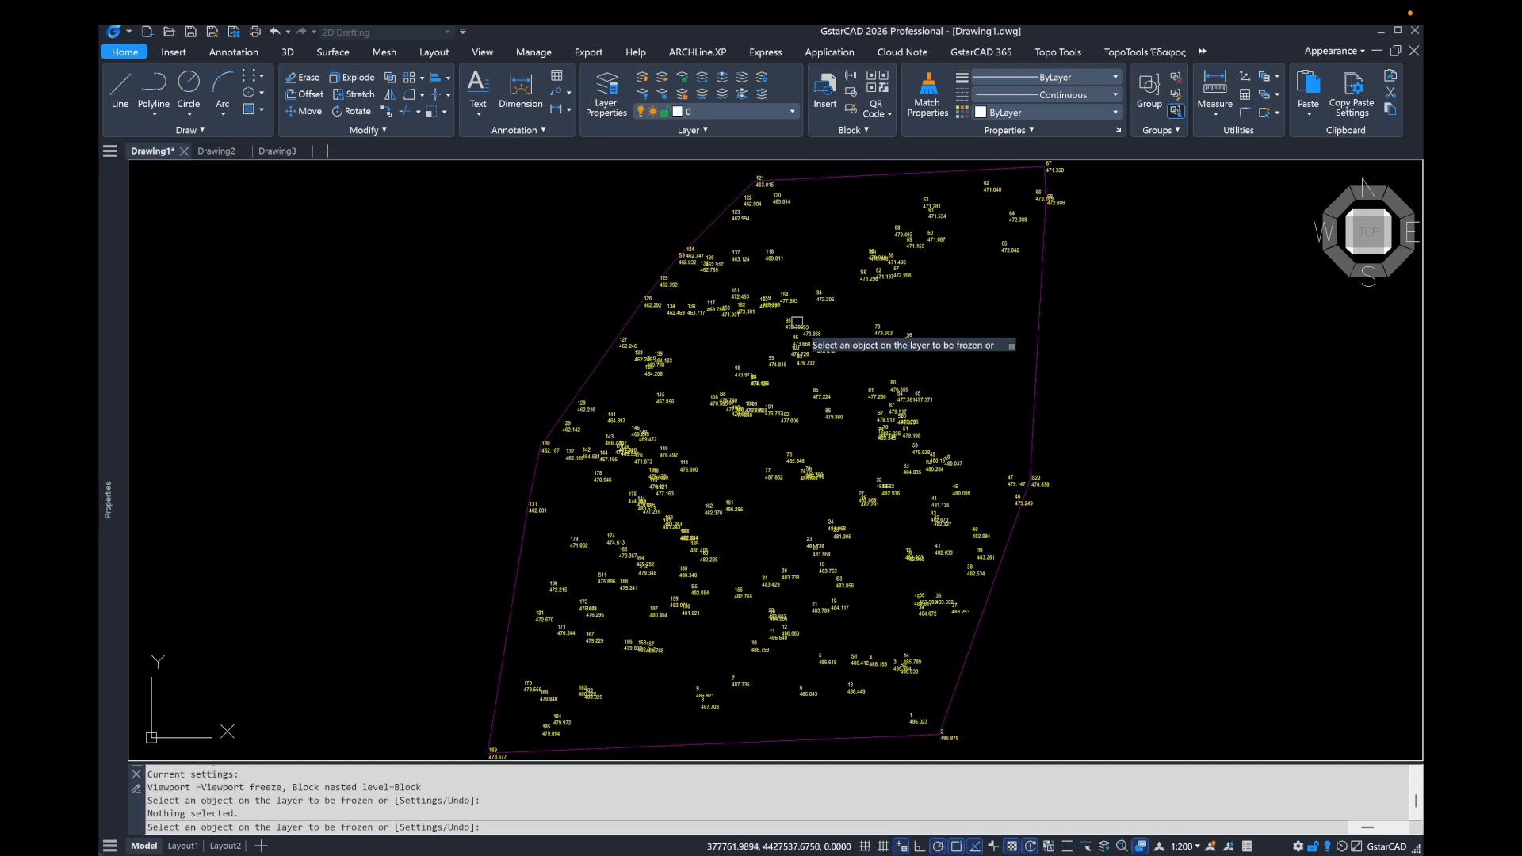
pyautogui.click(793, 326)
pyautogui.rightClick(792, 326)
pyautogui.click(814, 334)
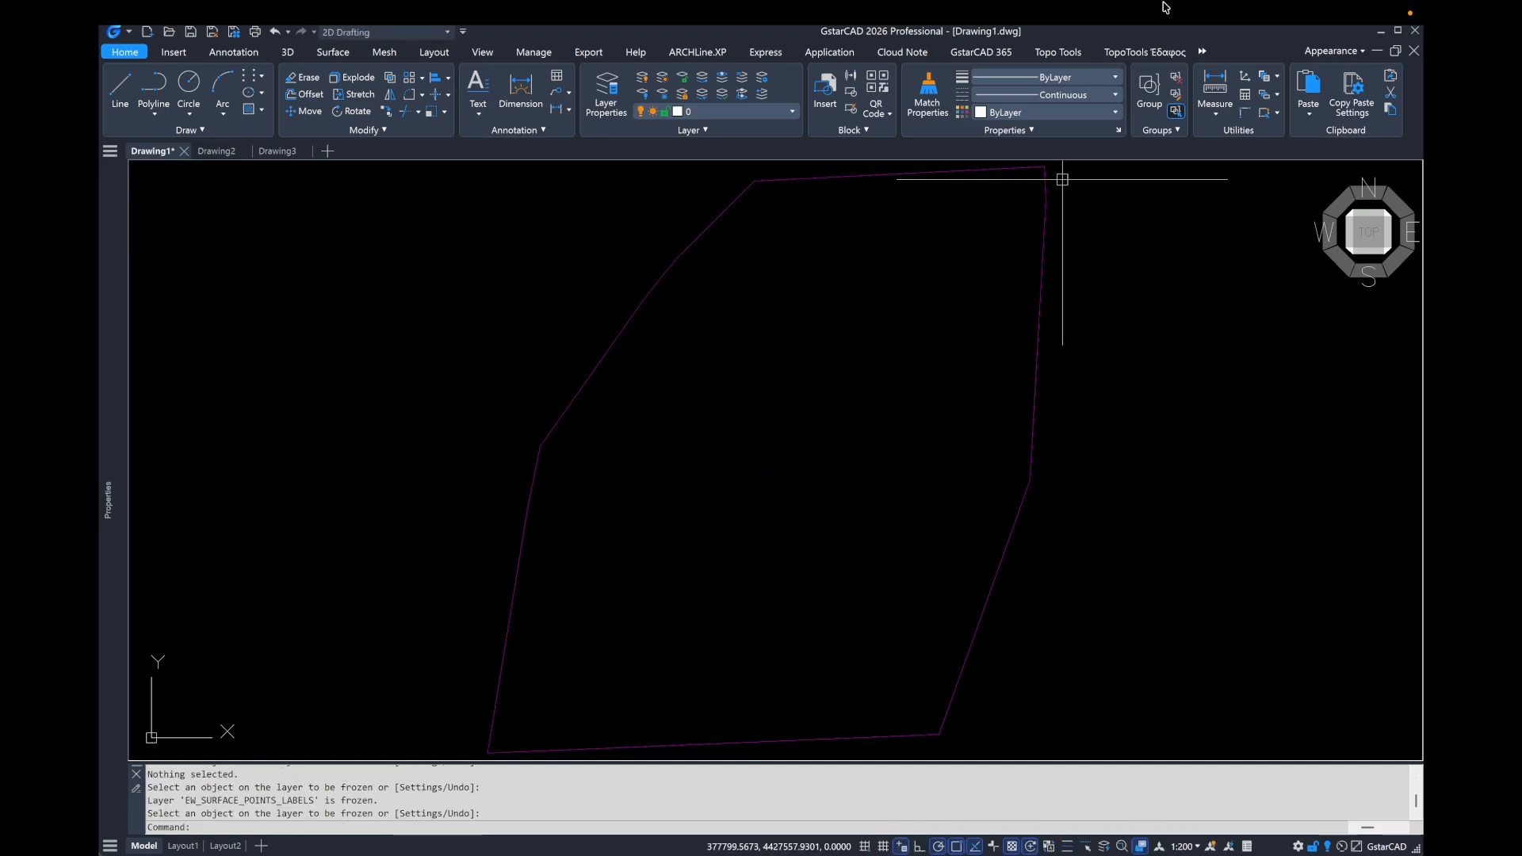
# Step: Generate contour lines for Επιφάνεια 1 with a 0.5 m interval and check them up close
pyautogui.click(1155, 52)
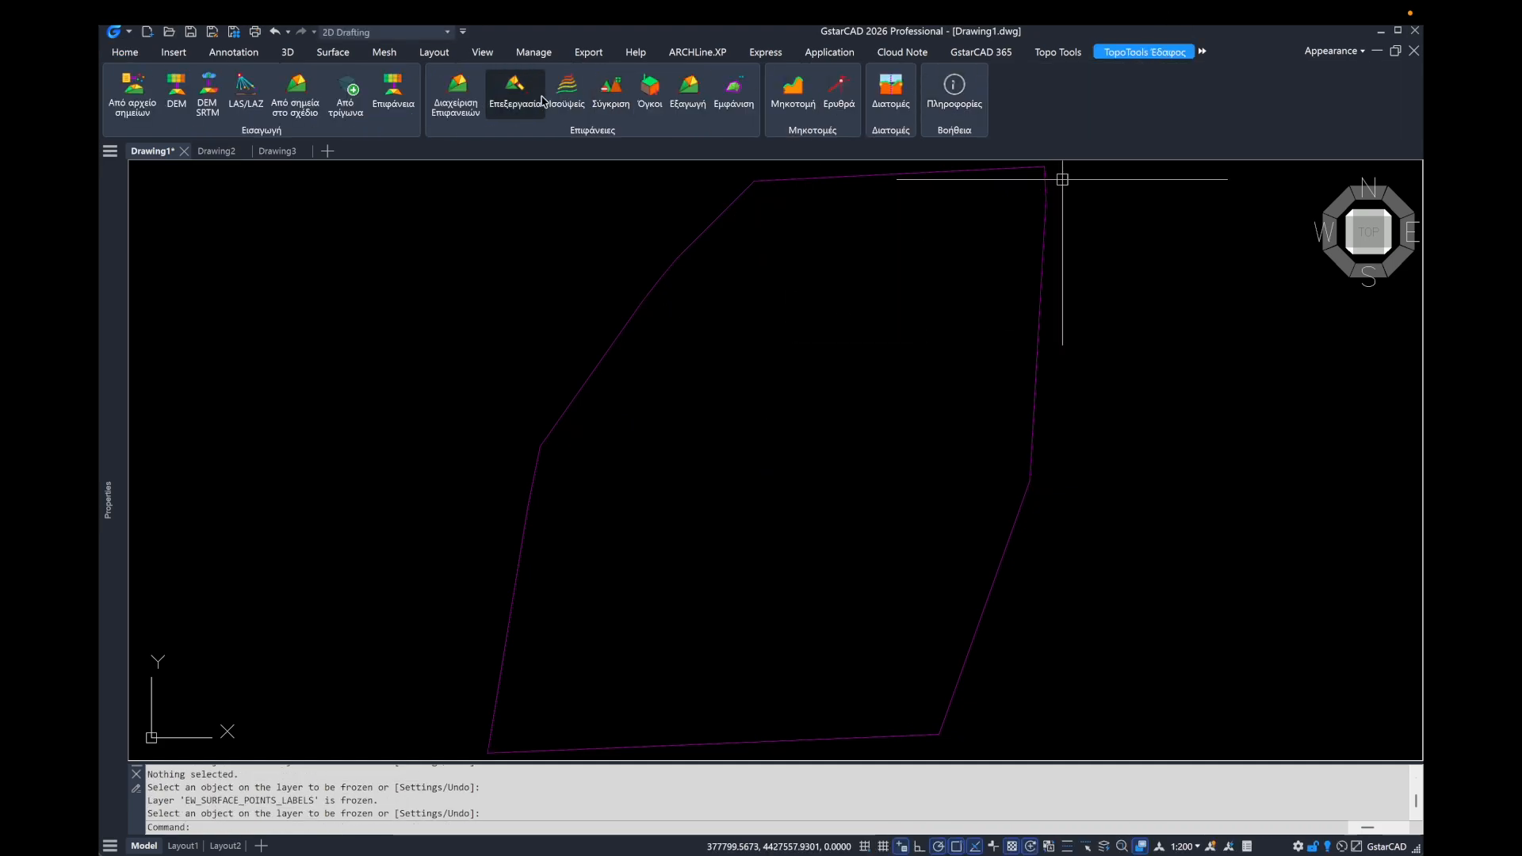
pyautogui.click(566, 104)
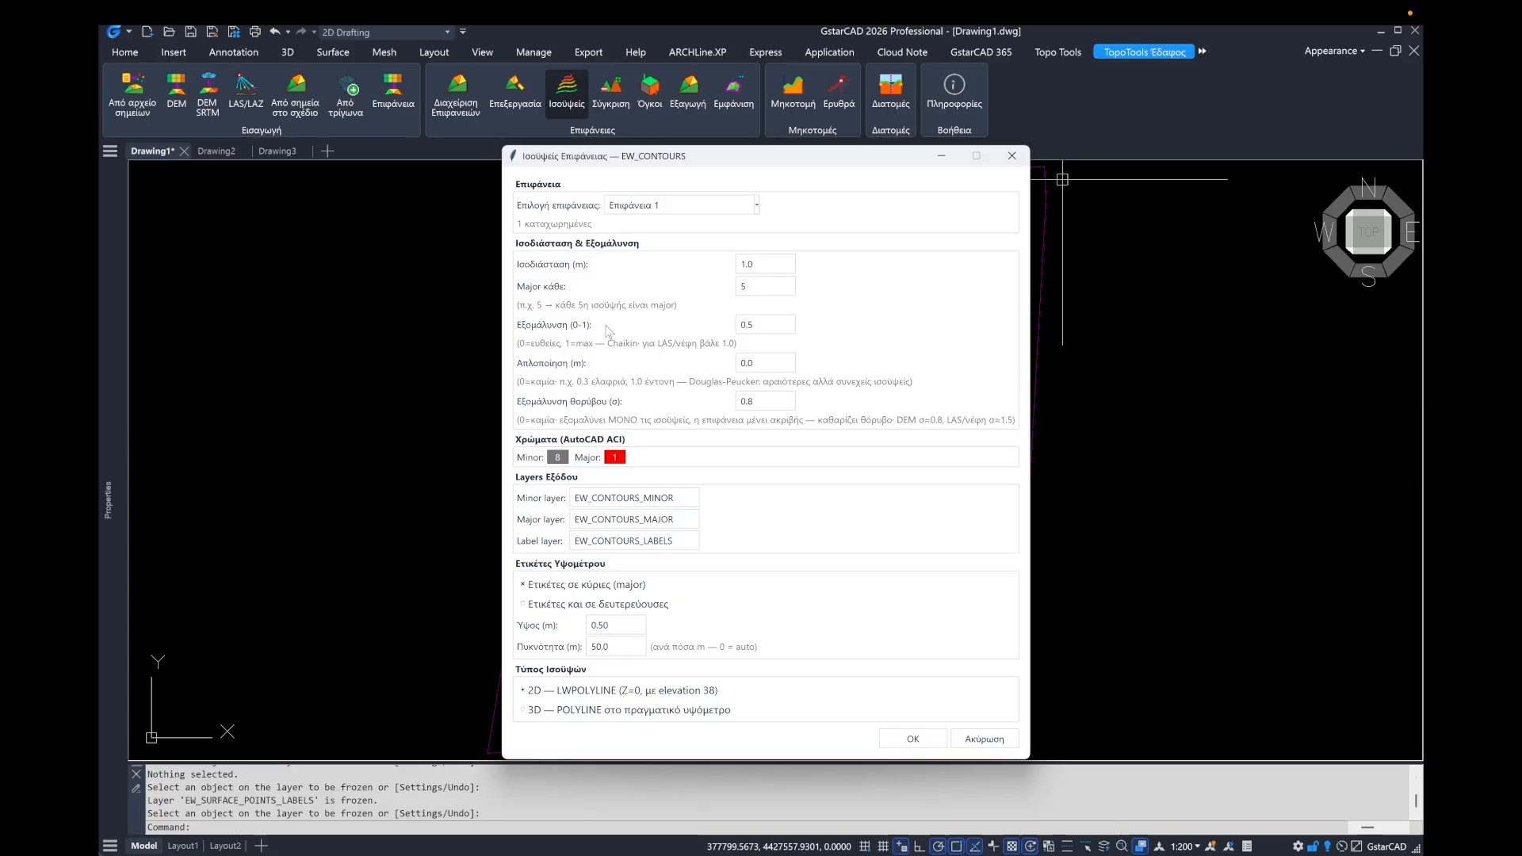
pyautogui.doubleClick(769, 266)
pyautogui.write('.5')
pyautogui.click(912, 738)
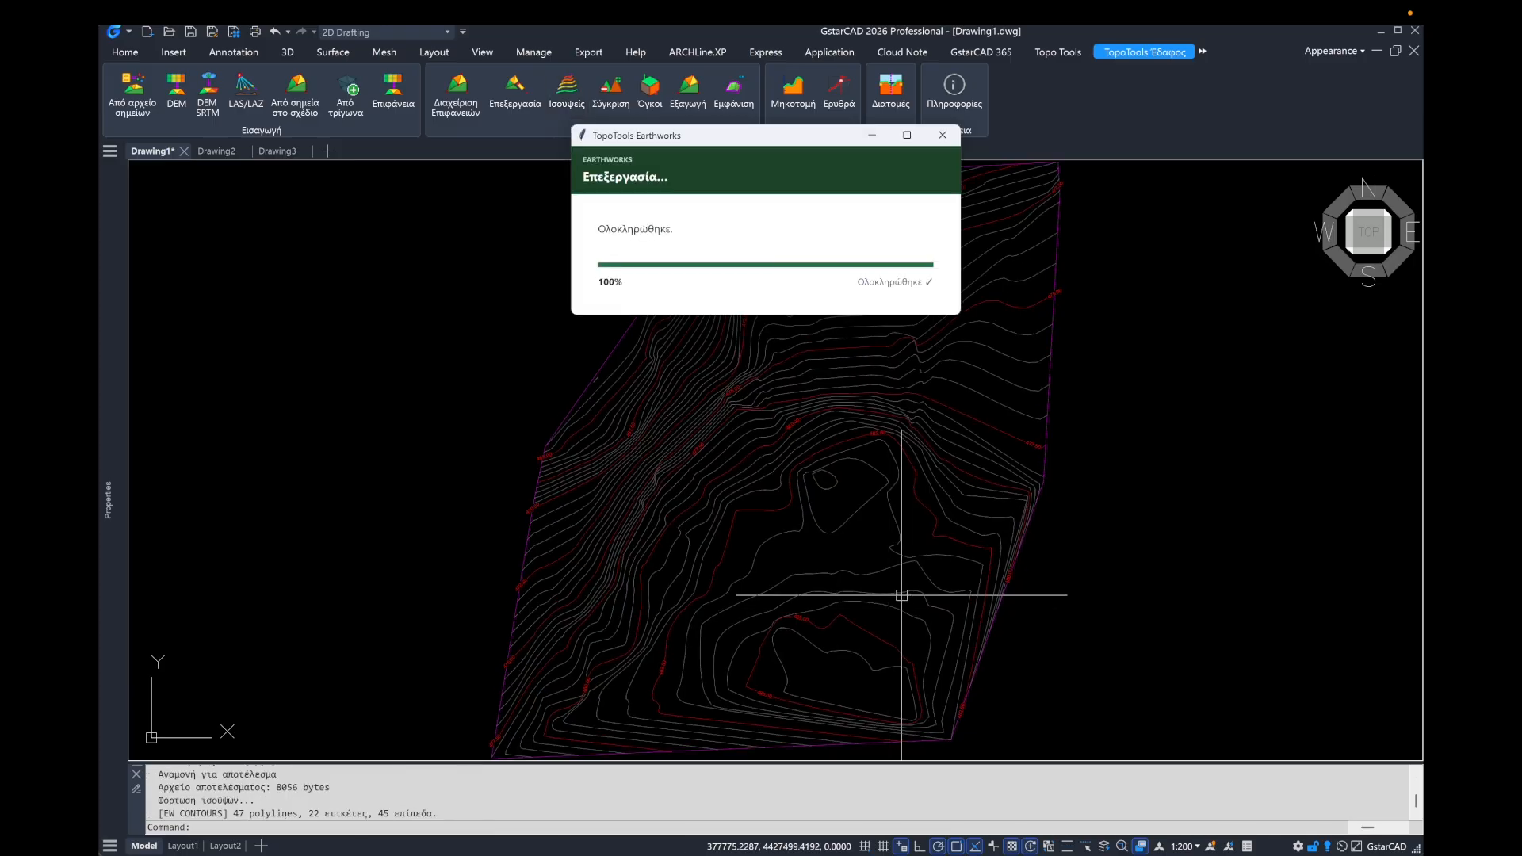
pyautogui.scroll(3, 851, 416)
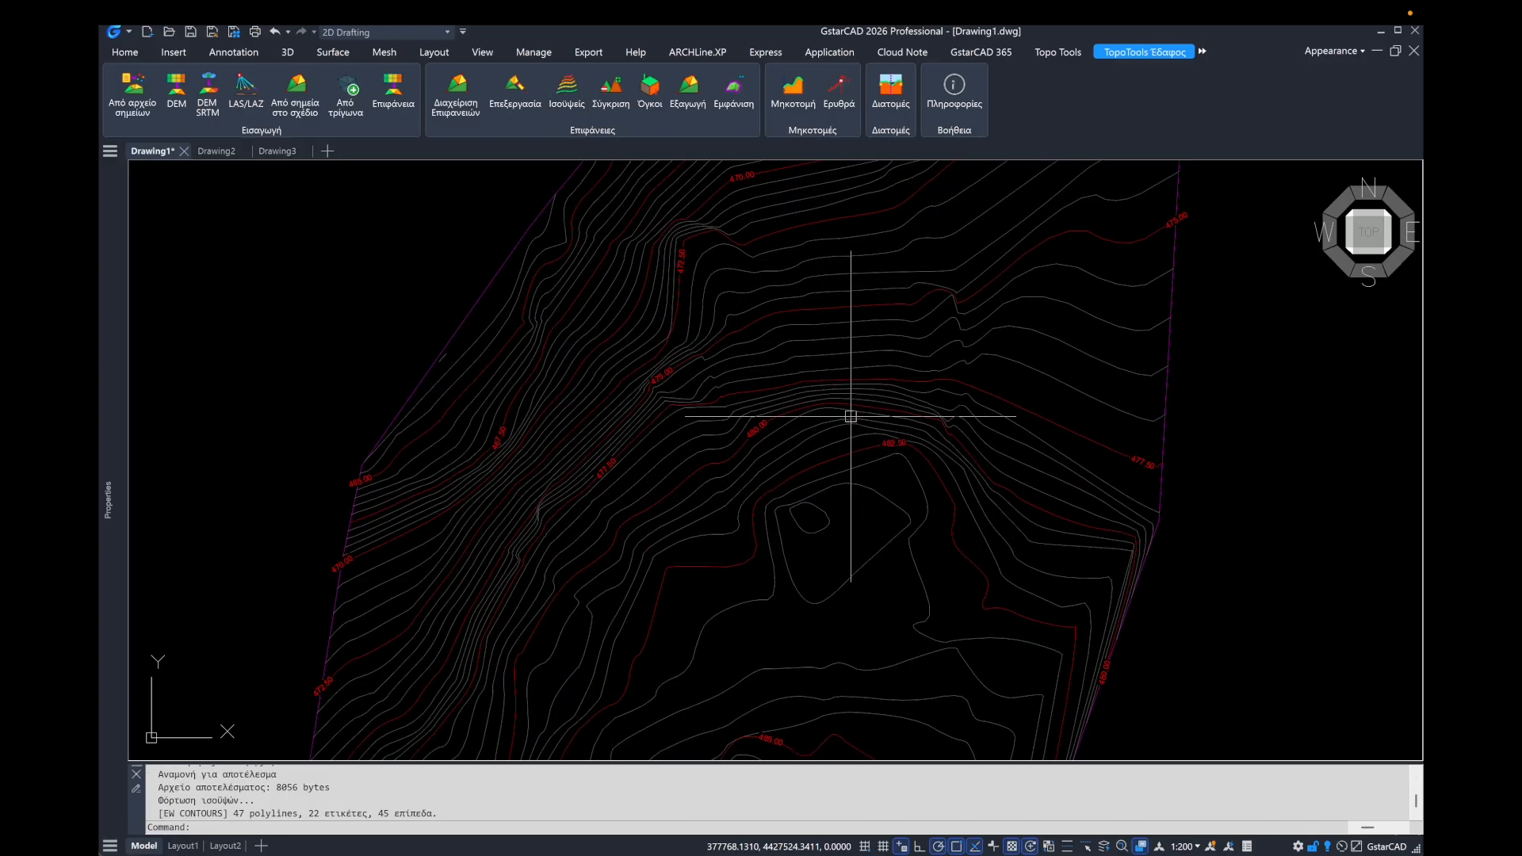
pyautogui.scroll(-3, 850, 416)
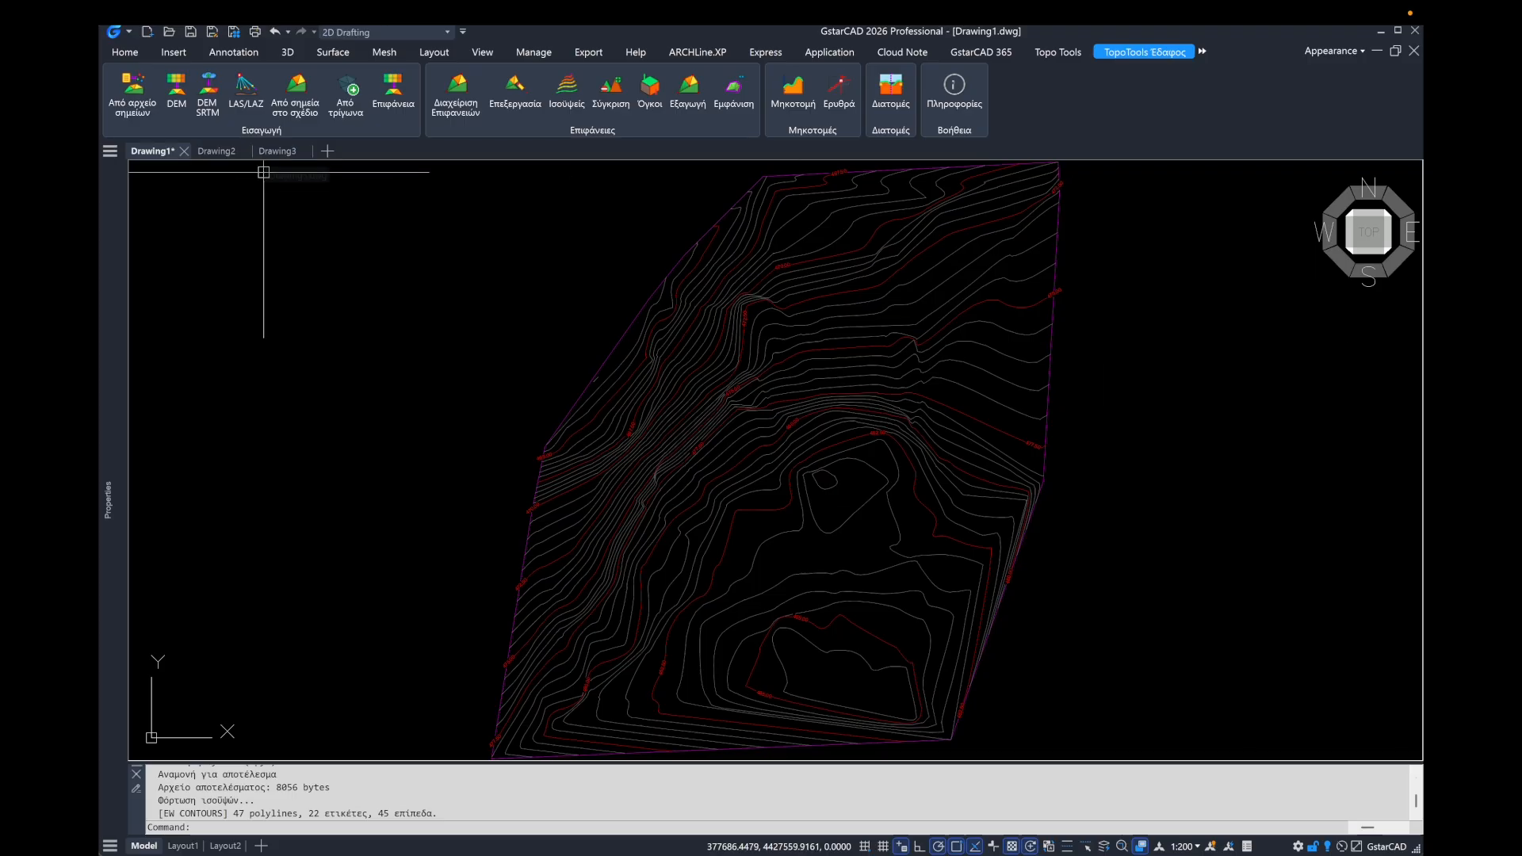
# Step: In Drawing2, import dem.tif as a new TIN surface with a sampling step of 1
pyautogui.click(213, 150)
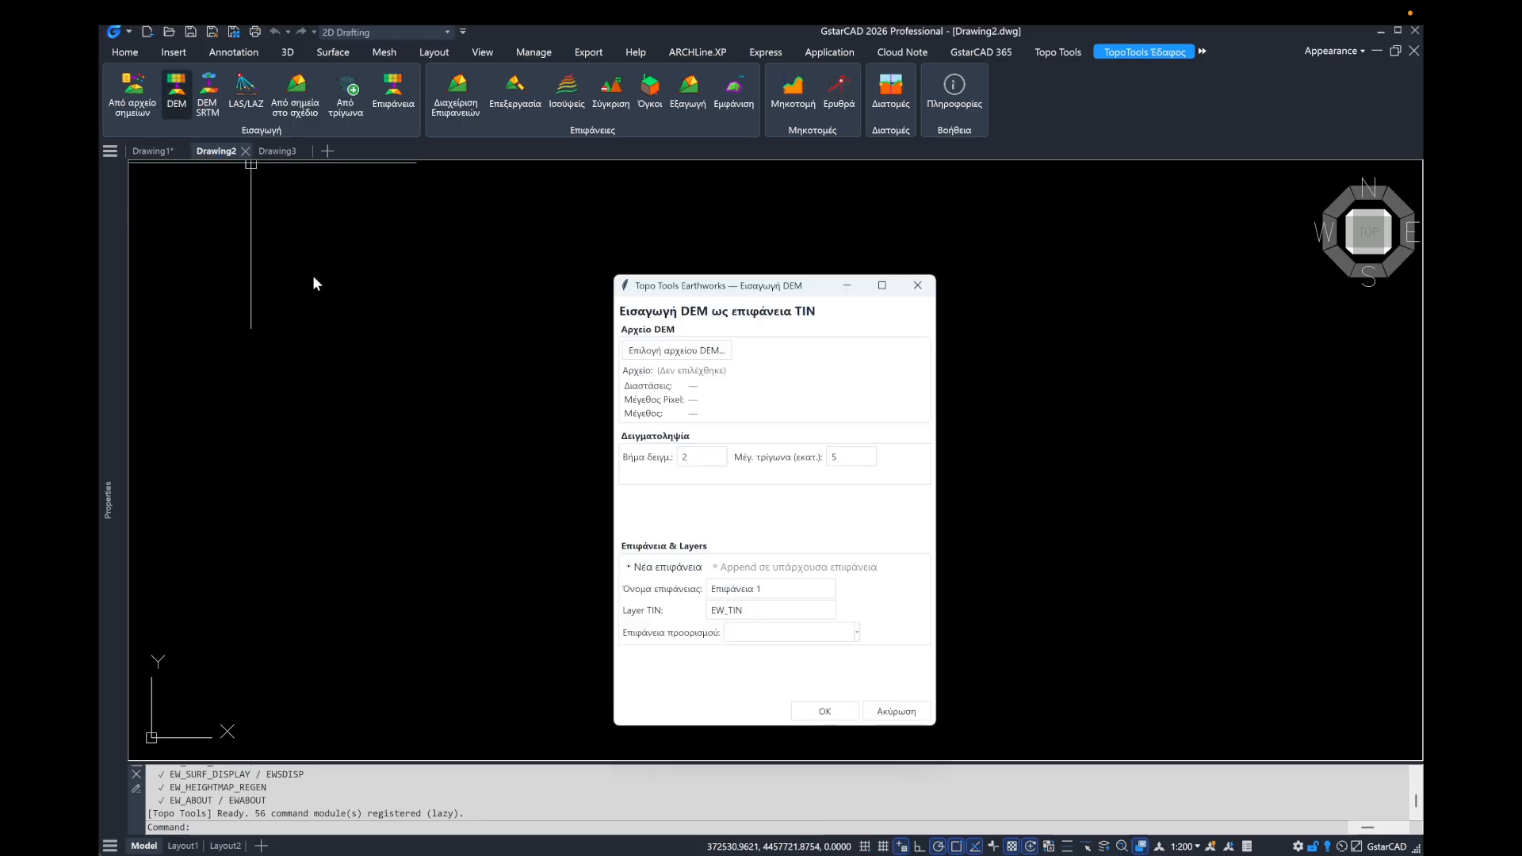
pyautogui.click(676, 349)
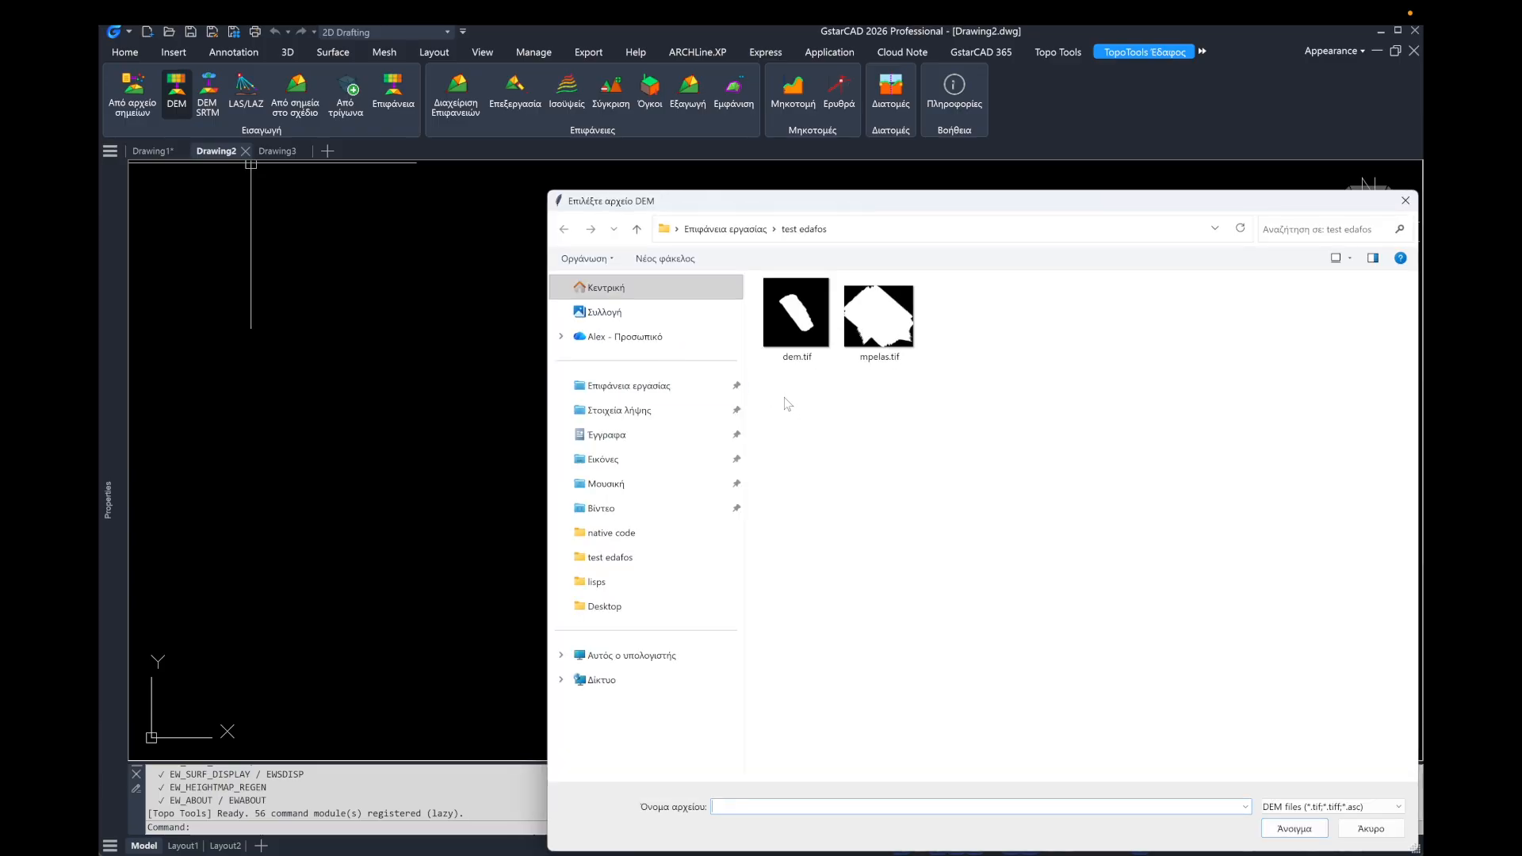
pyautogui.doubleClick(797, 350)
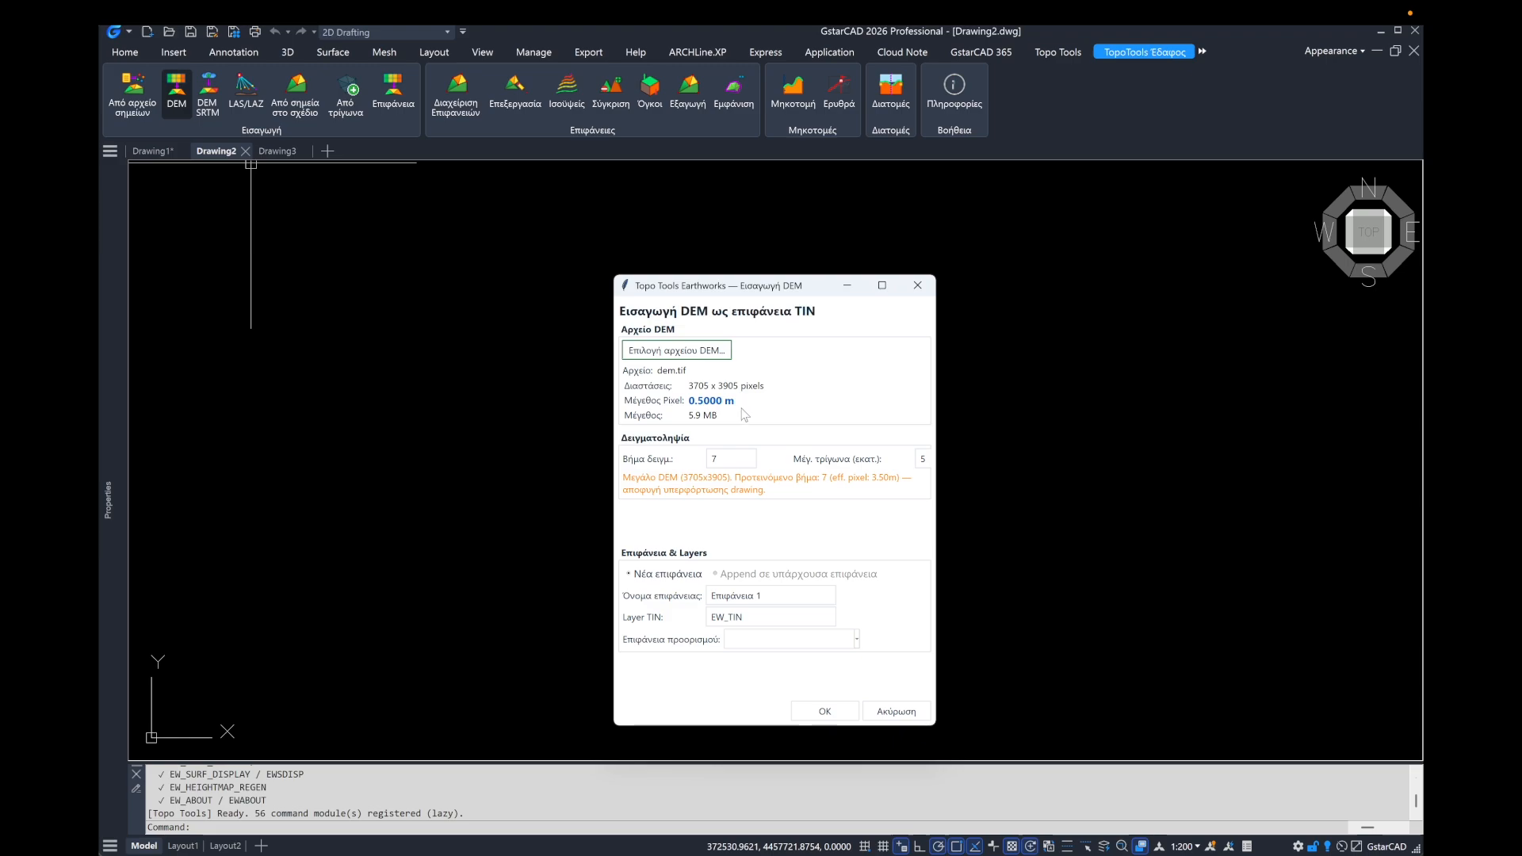
pyautogui.click(728, 459)
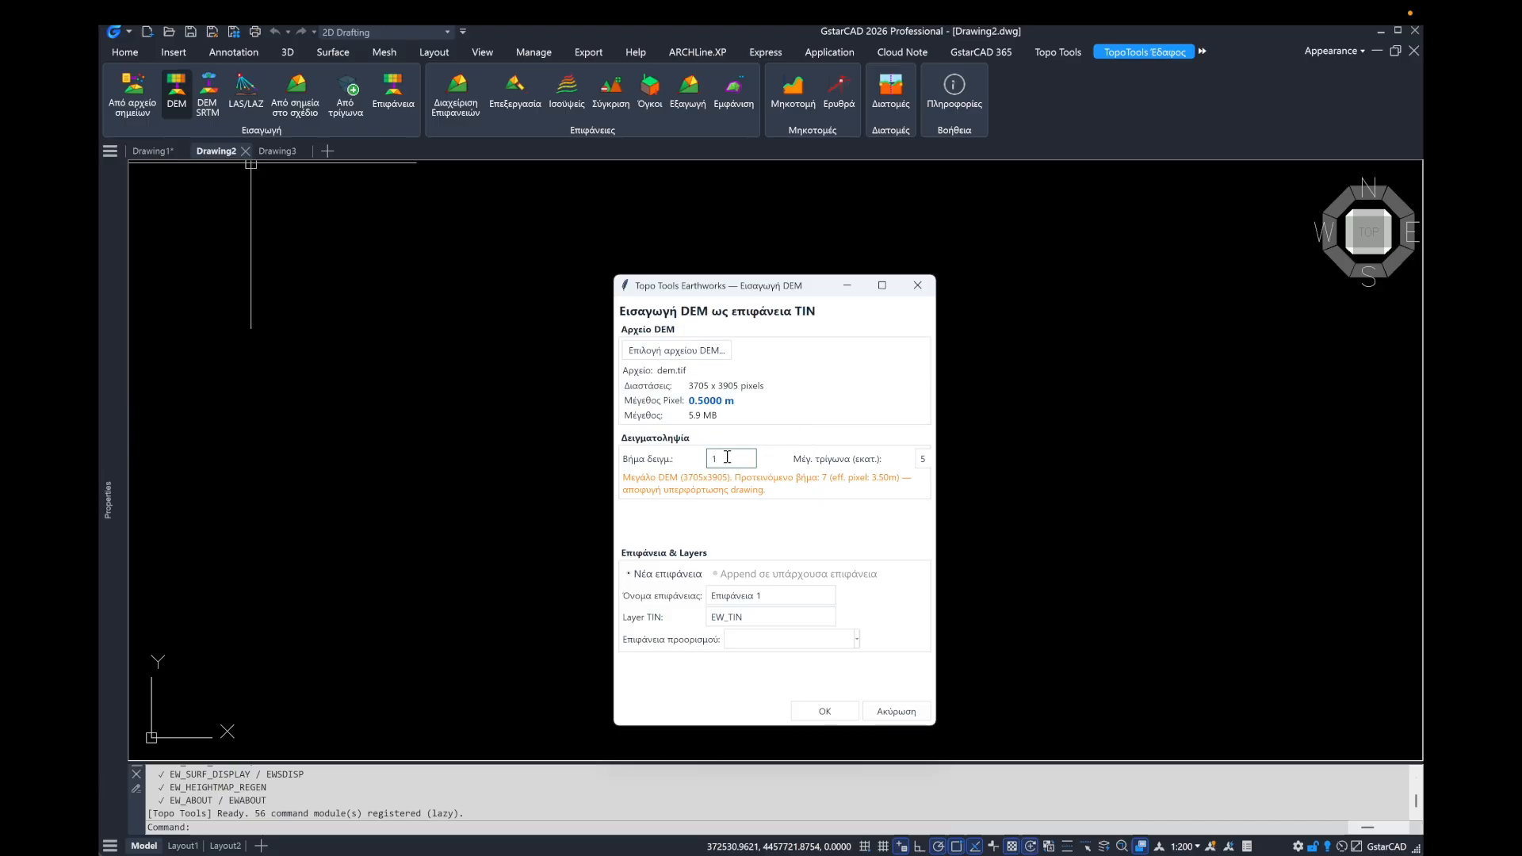
pyautogui.click(825, 711)
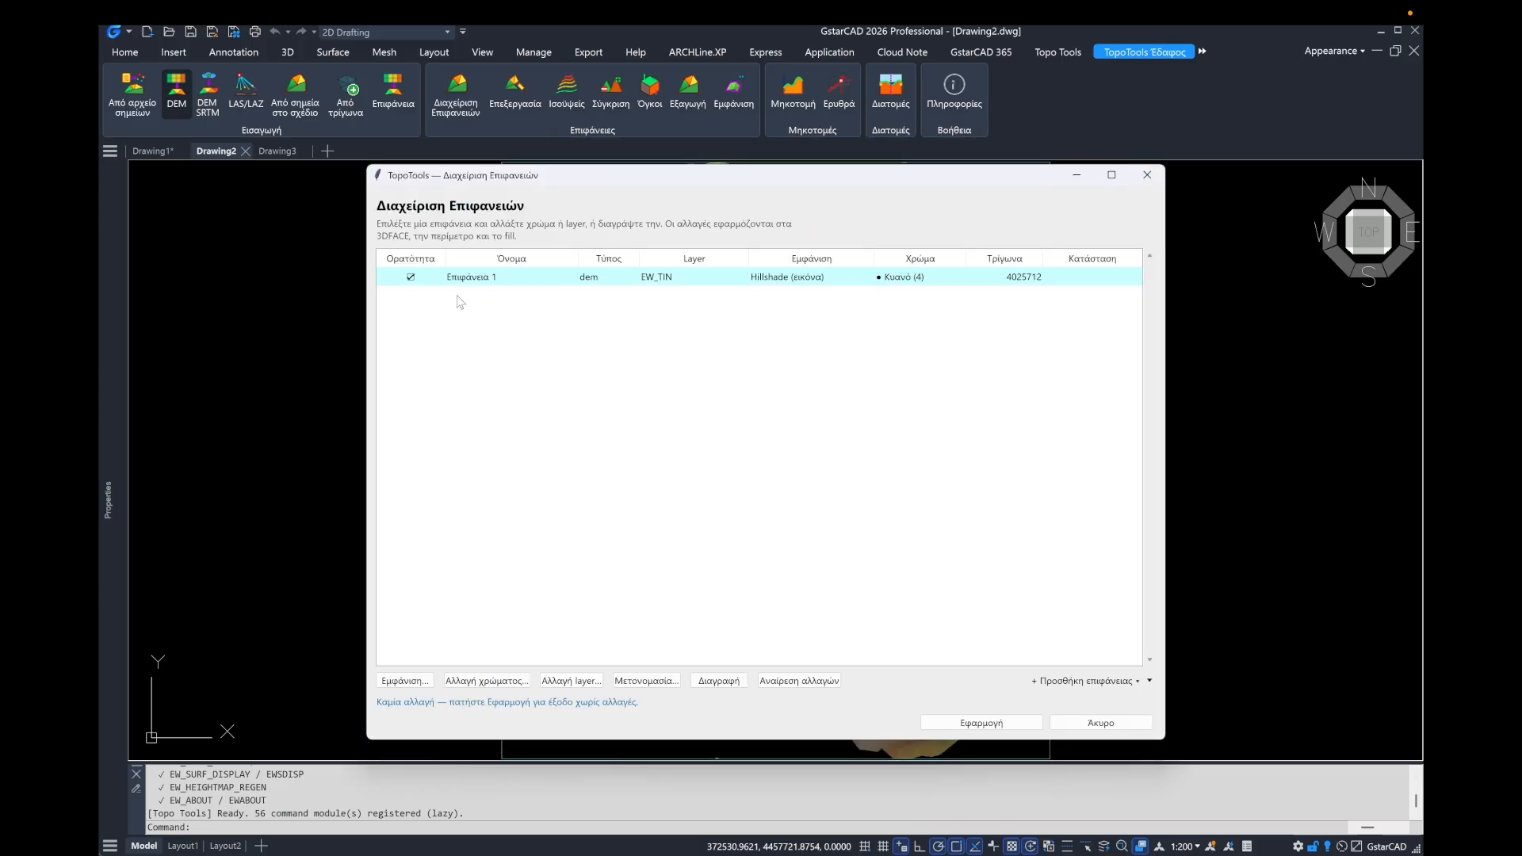
# Step: Set the display mode of the DEM surface to decimated mesh (3D Mesh — αραιωμένο) and apply it
pyautogui.doubleClick(802, 279)
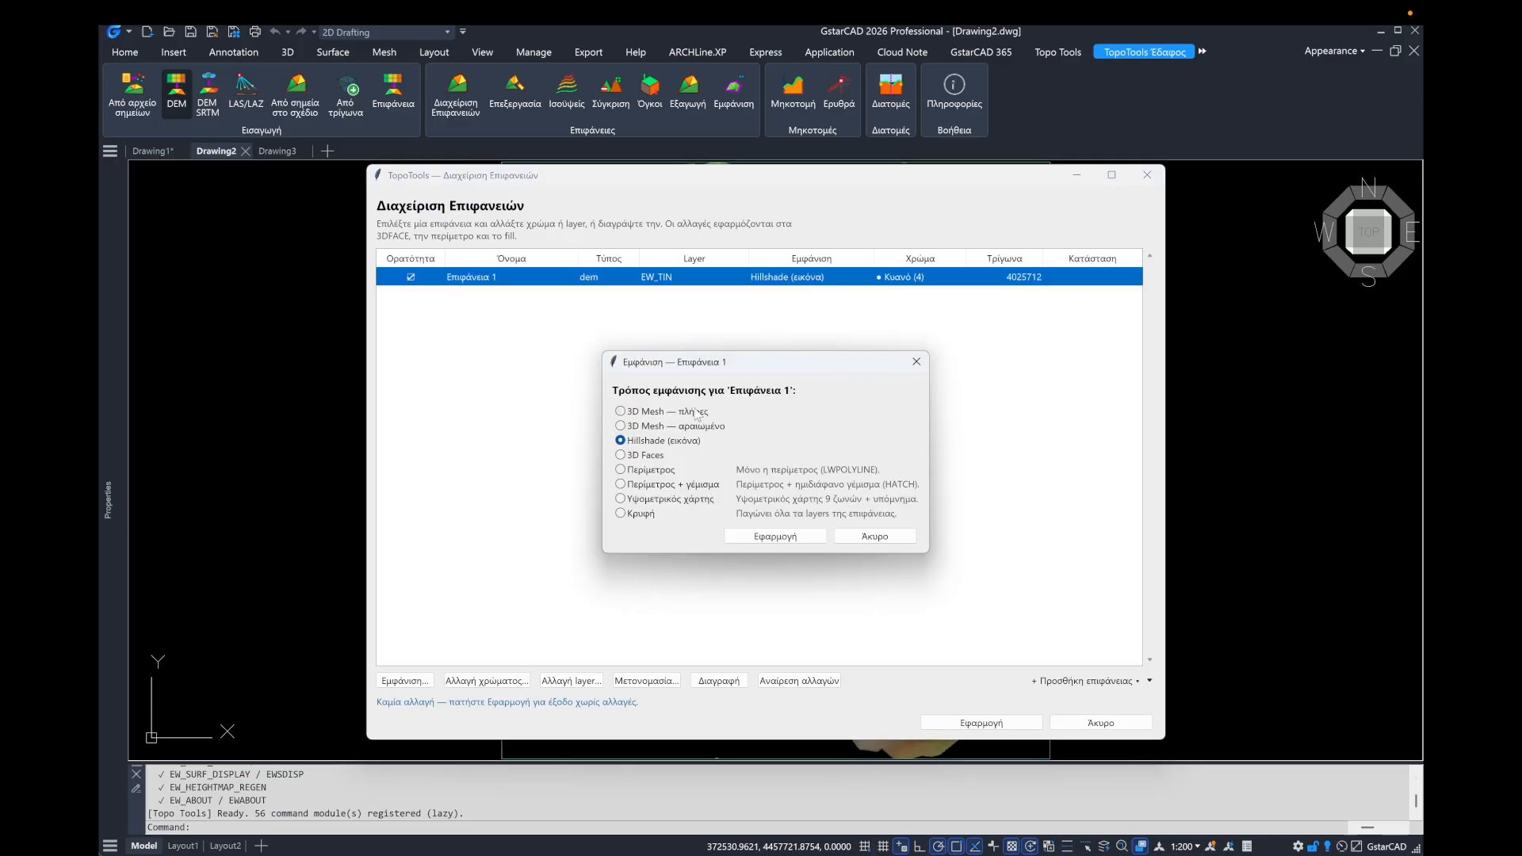
pyautogui.click(680, 427)
pyautogui.click(796, 535)
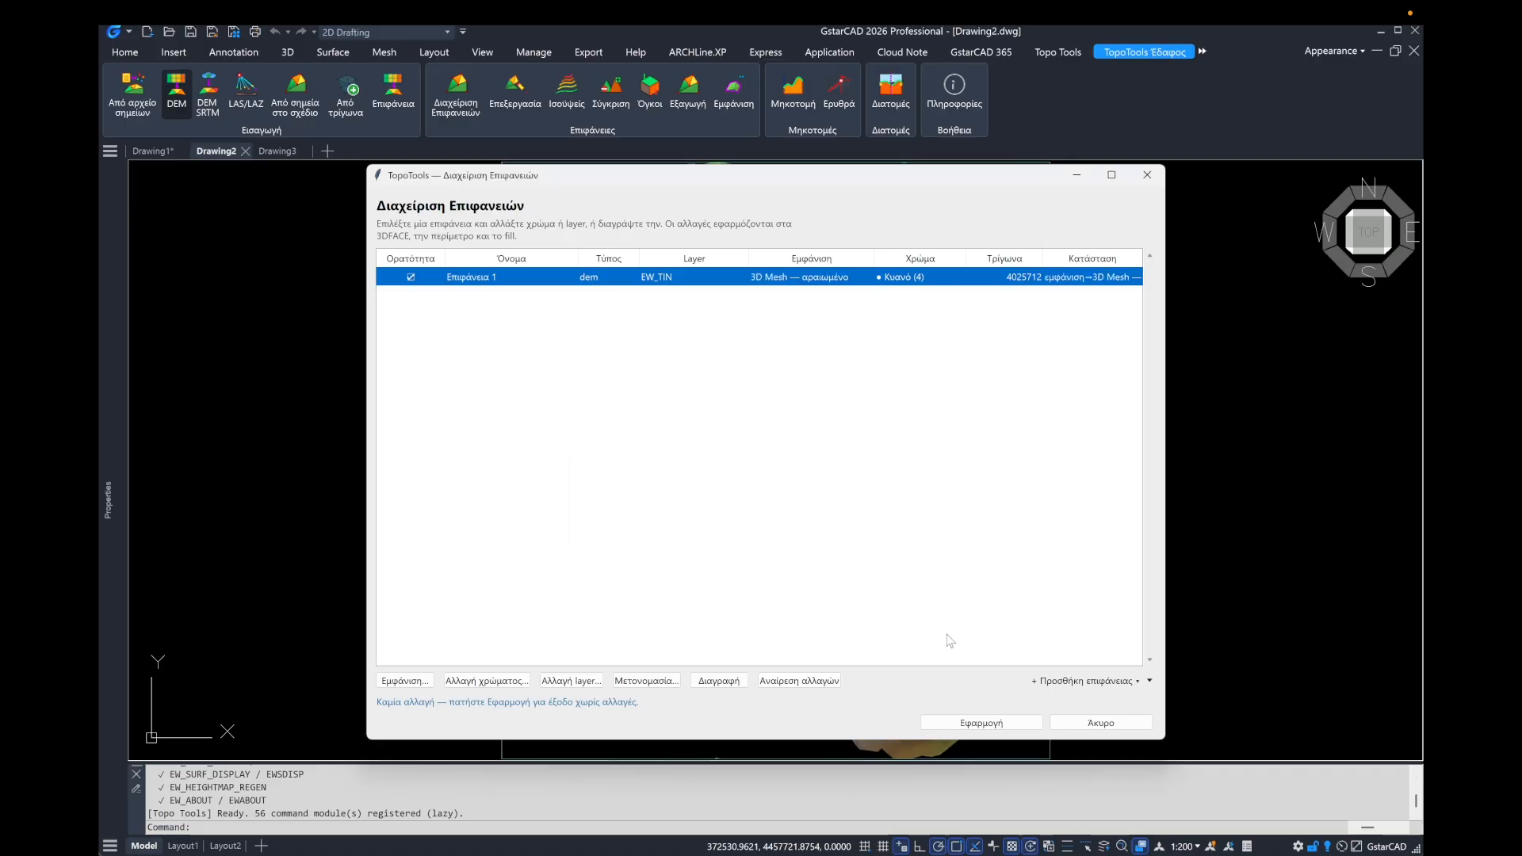
pyautogui.click(983, 723)
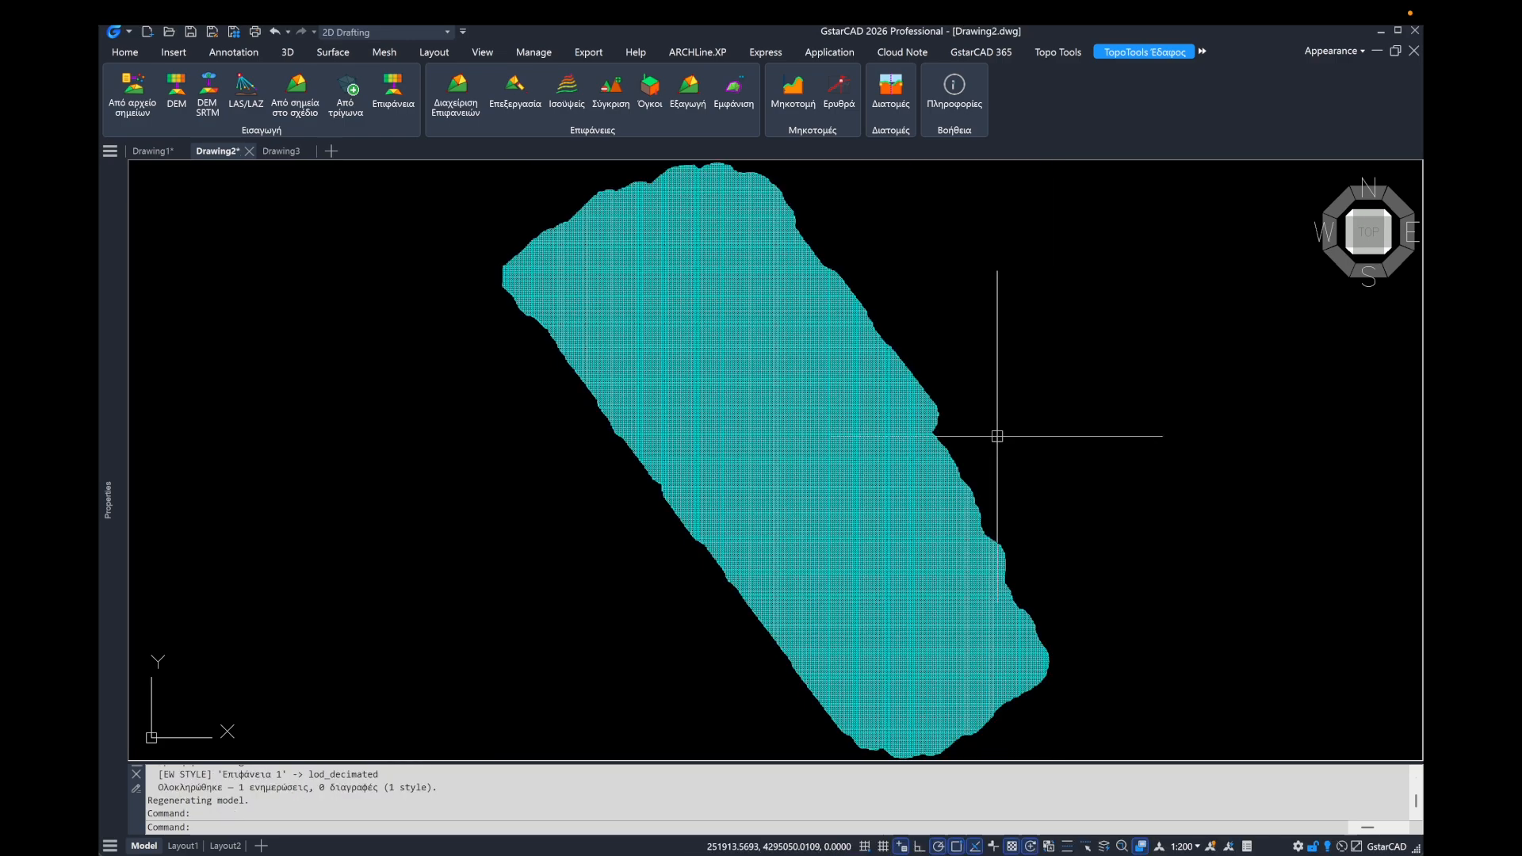
# Step: Examine the relief of the DEM mesh from several 3D angles with 3DORBIT and return to the top view
pyautogui.write('3d')
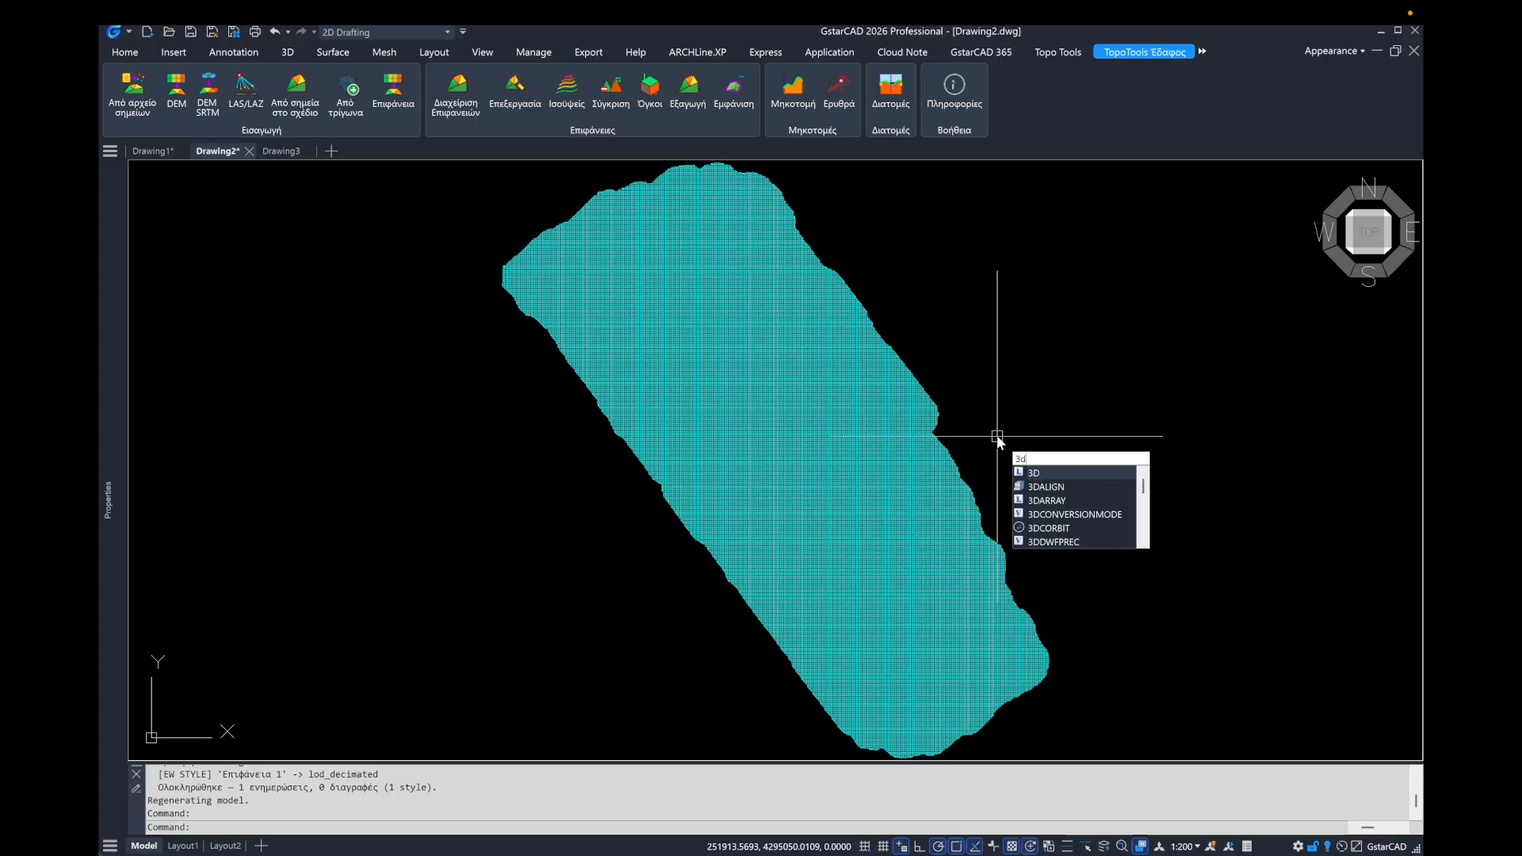
pyautogui.write('o')
pyautogui.press('Return')
pyautogui.moveTo(931, 502); pyautogui.dragTo(821, 428)
pyautogui.scroll(3, 847, 460)
pyautogui.scroll(3, 834, 434)
pyautogui.scroll(5, 816, 428)
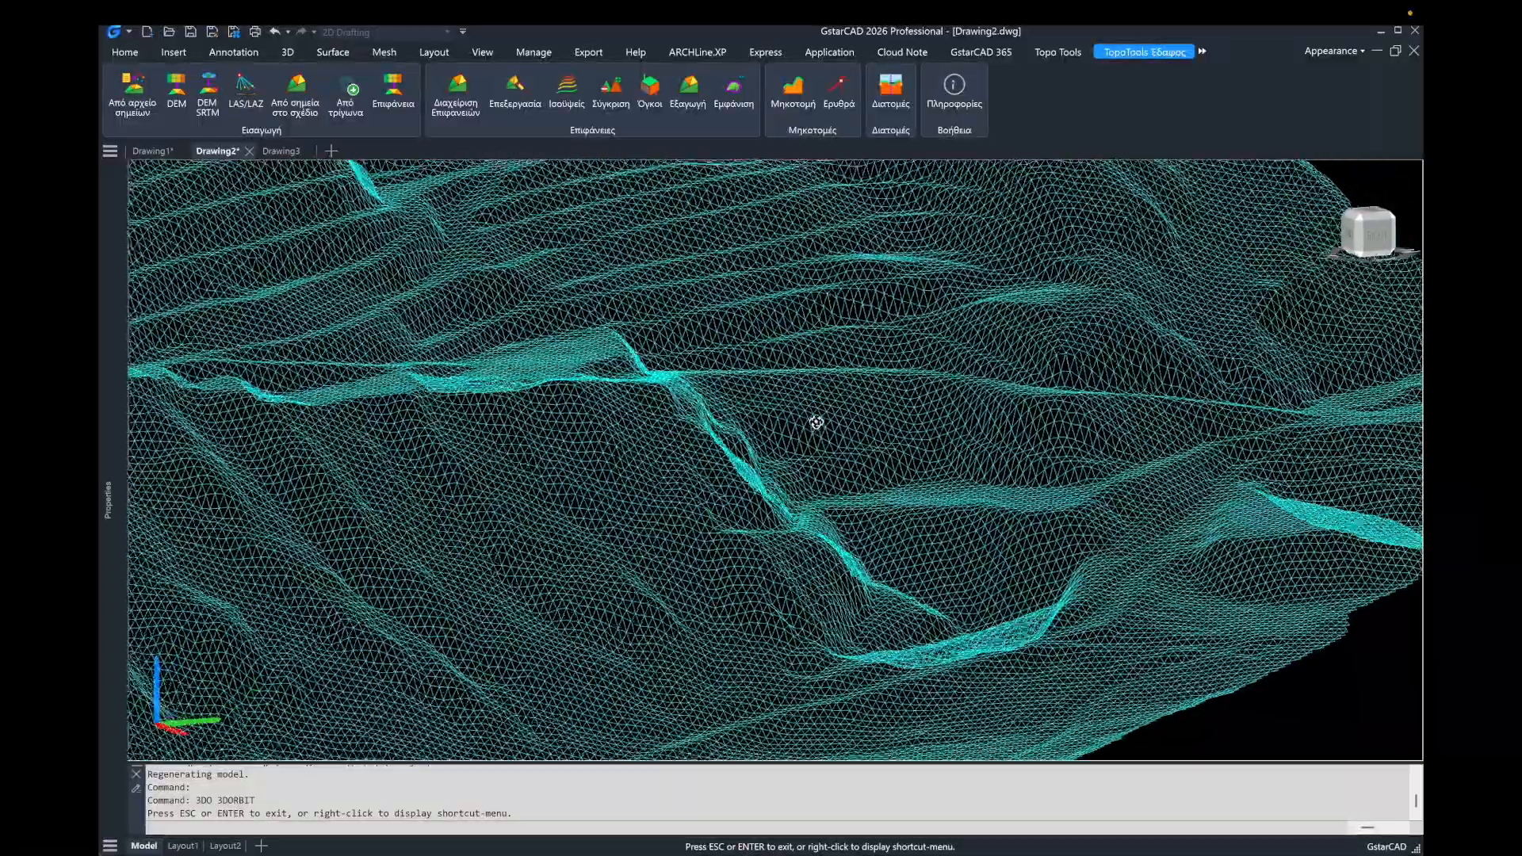
pyautogui.scroll(-2, 816, 422)
pyautogui.moveTo(816, 422); pyautogui.dragTo(869, 486)
pyautogui.scroll(-2, 853, 423)
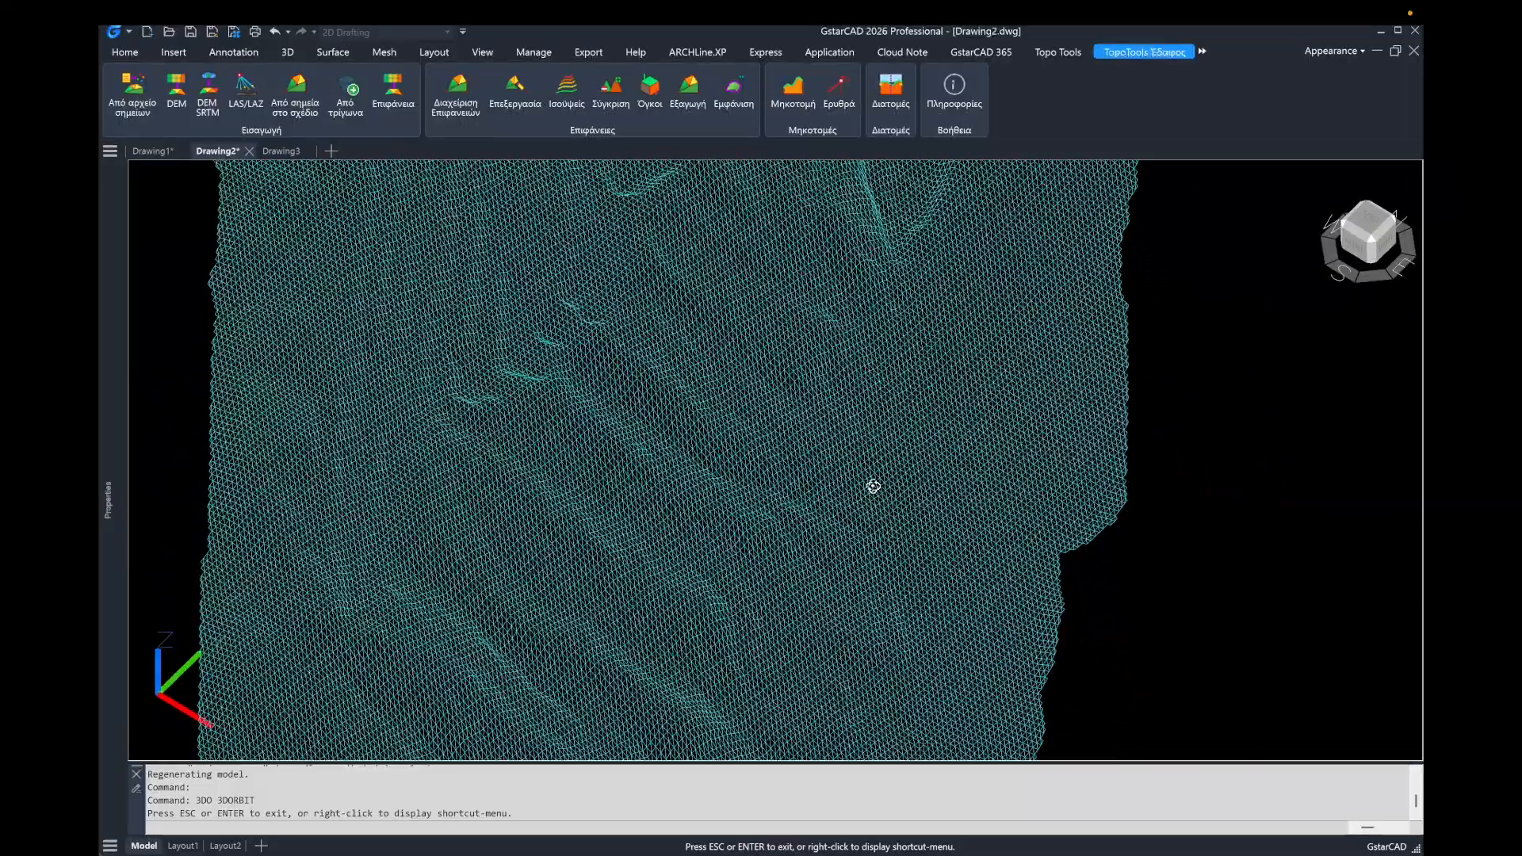
pyautogui.press('Escape')
pyautogui.click(1367, 225)
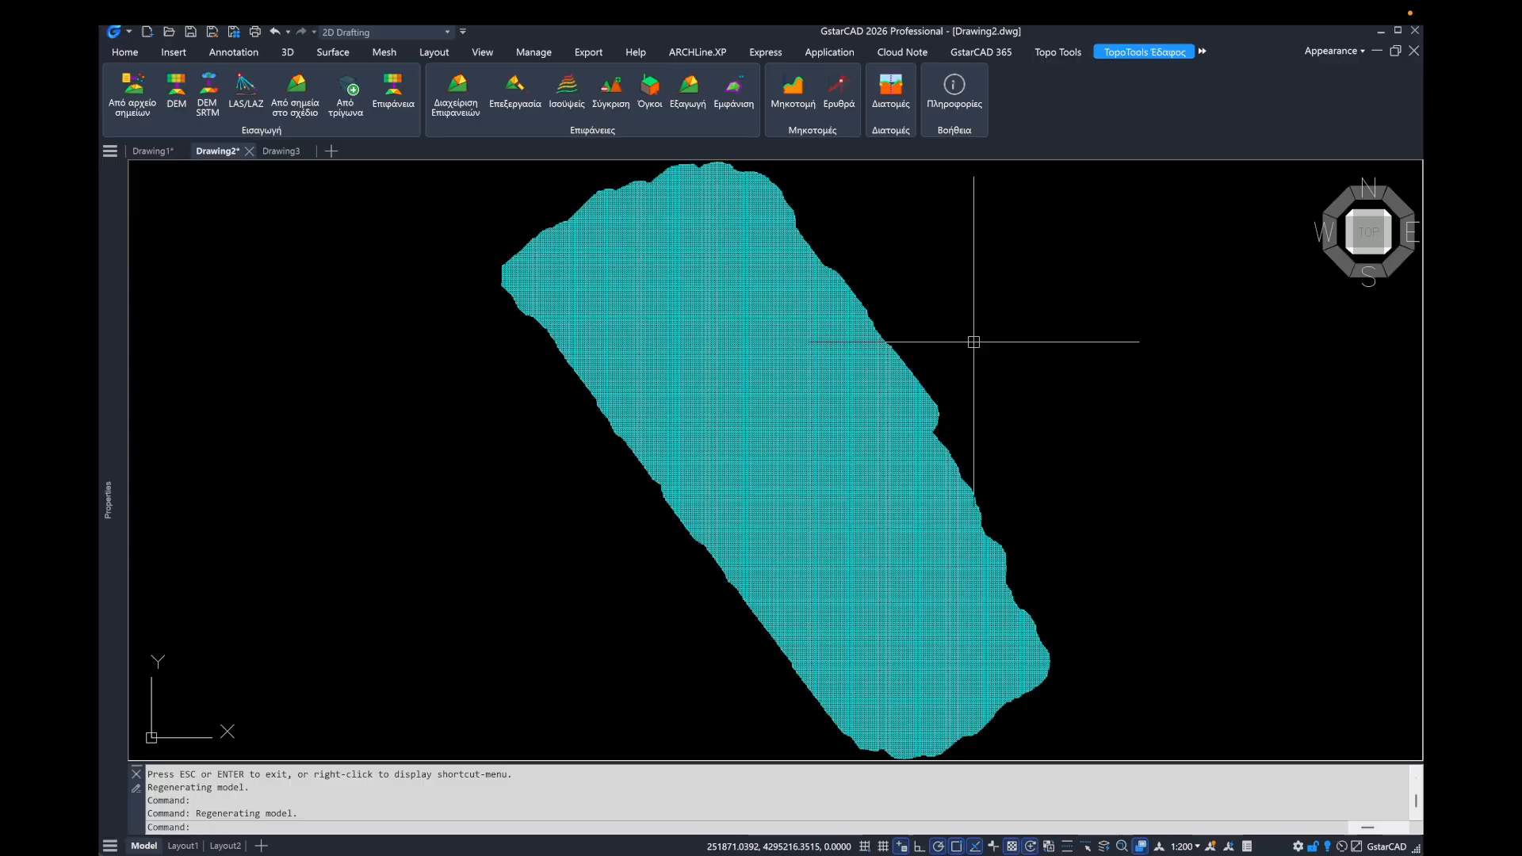
# Step: Calculate the cut and fill volumes between Επιφάνεια 1 and a reference plane at Z 120 m
pyautogui.click(647, 107)
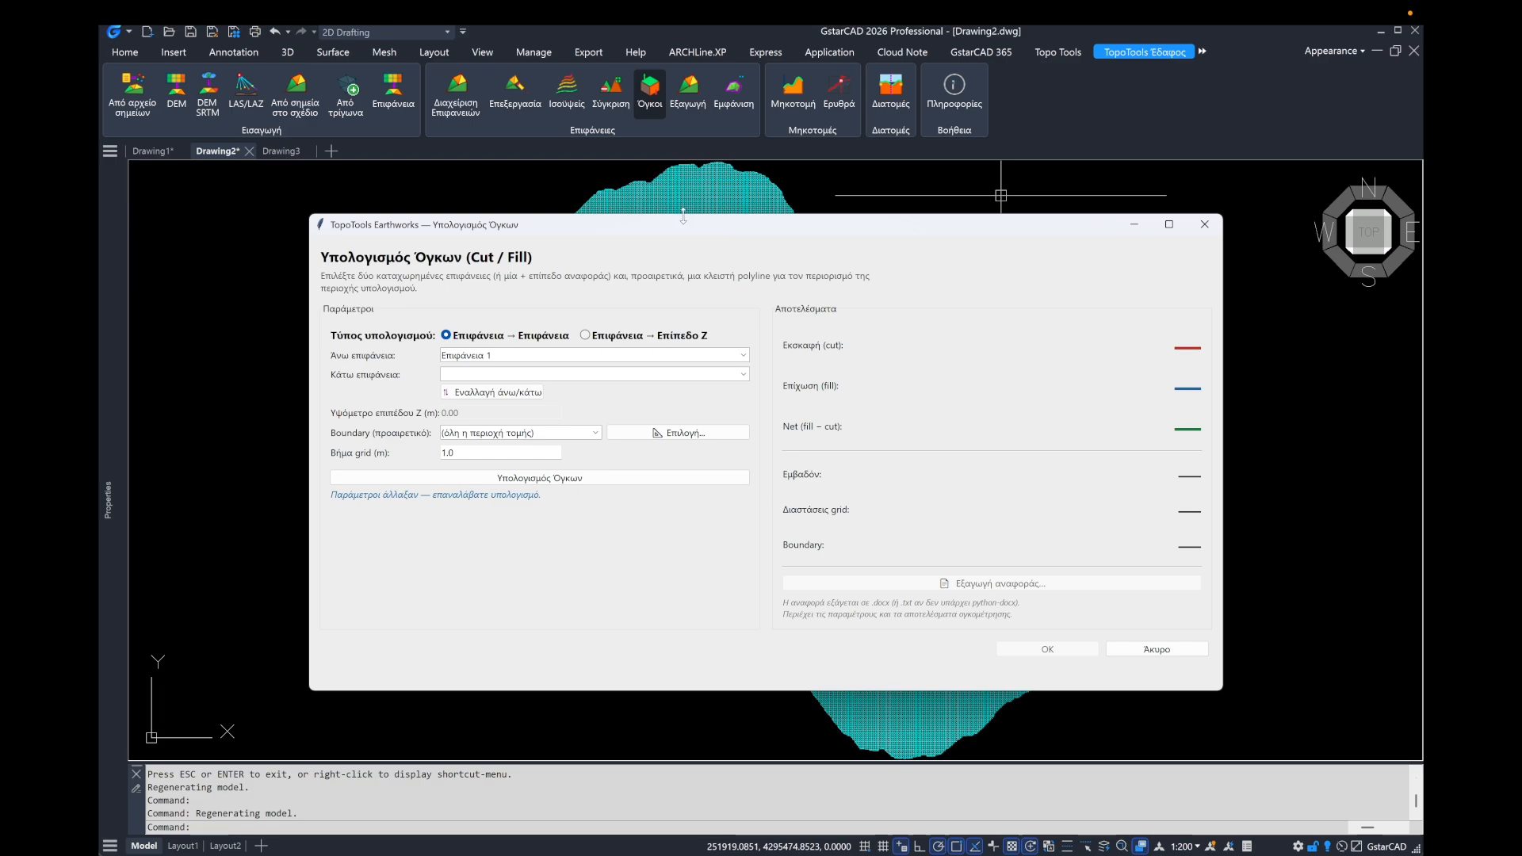
pyautogui.click(607, 340)
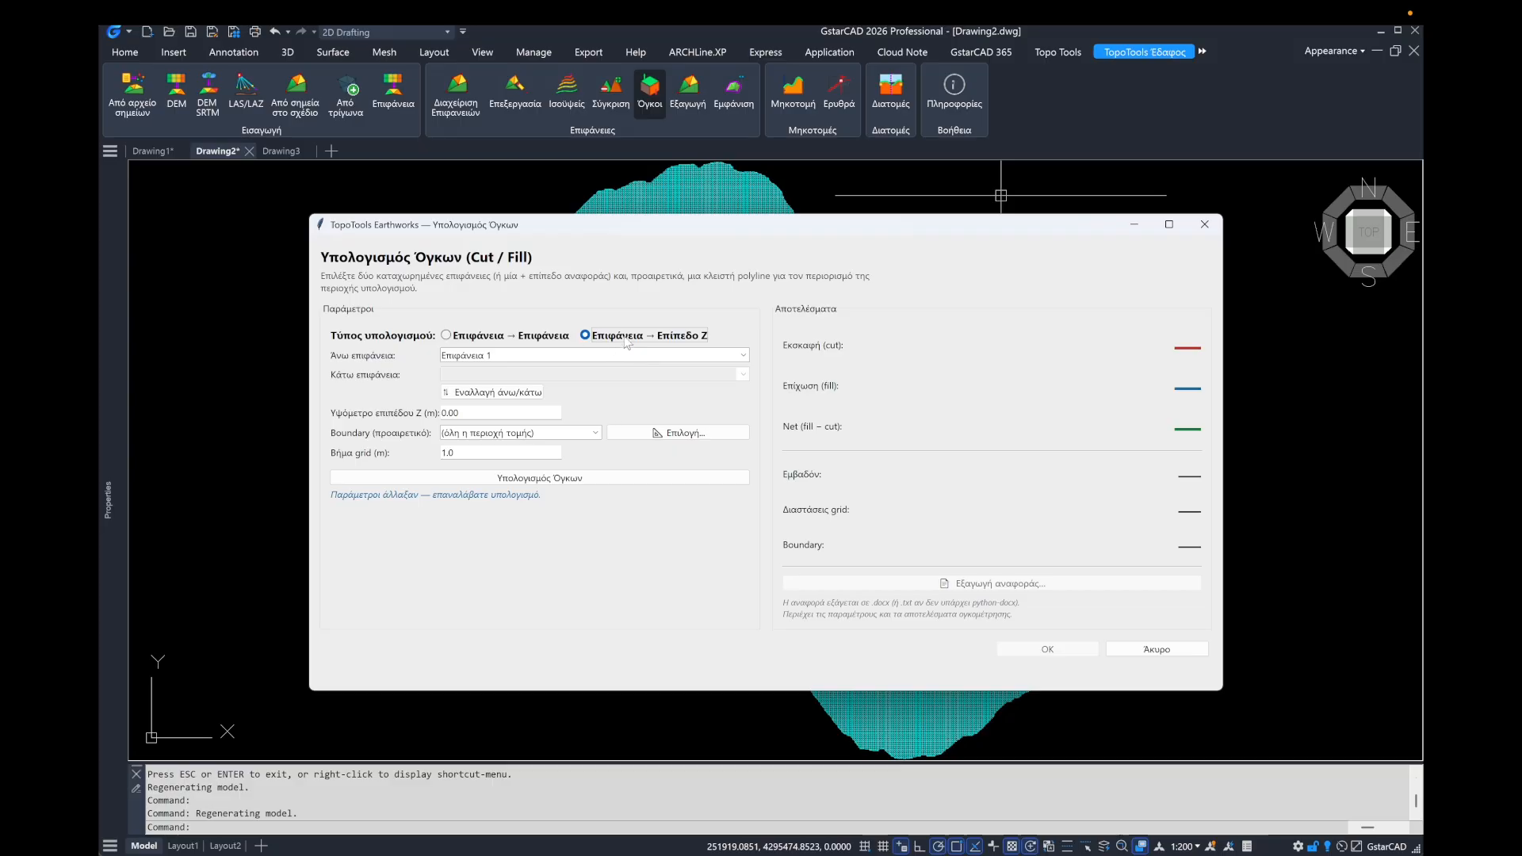
pyautogui.click(495, 413)
pyautogui.write('120')
pyautogui.click(559, 479)
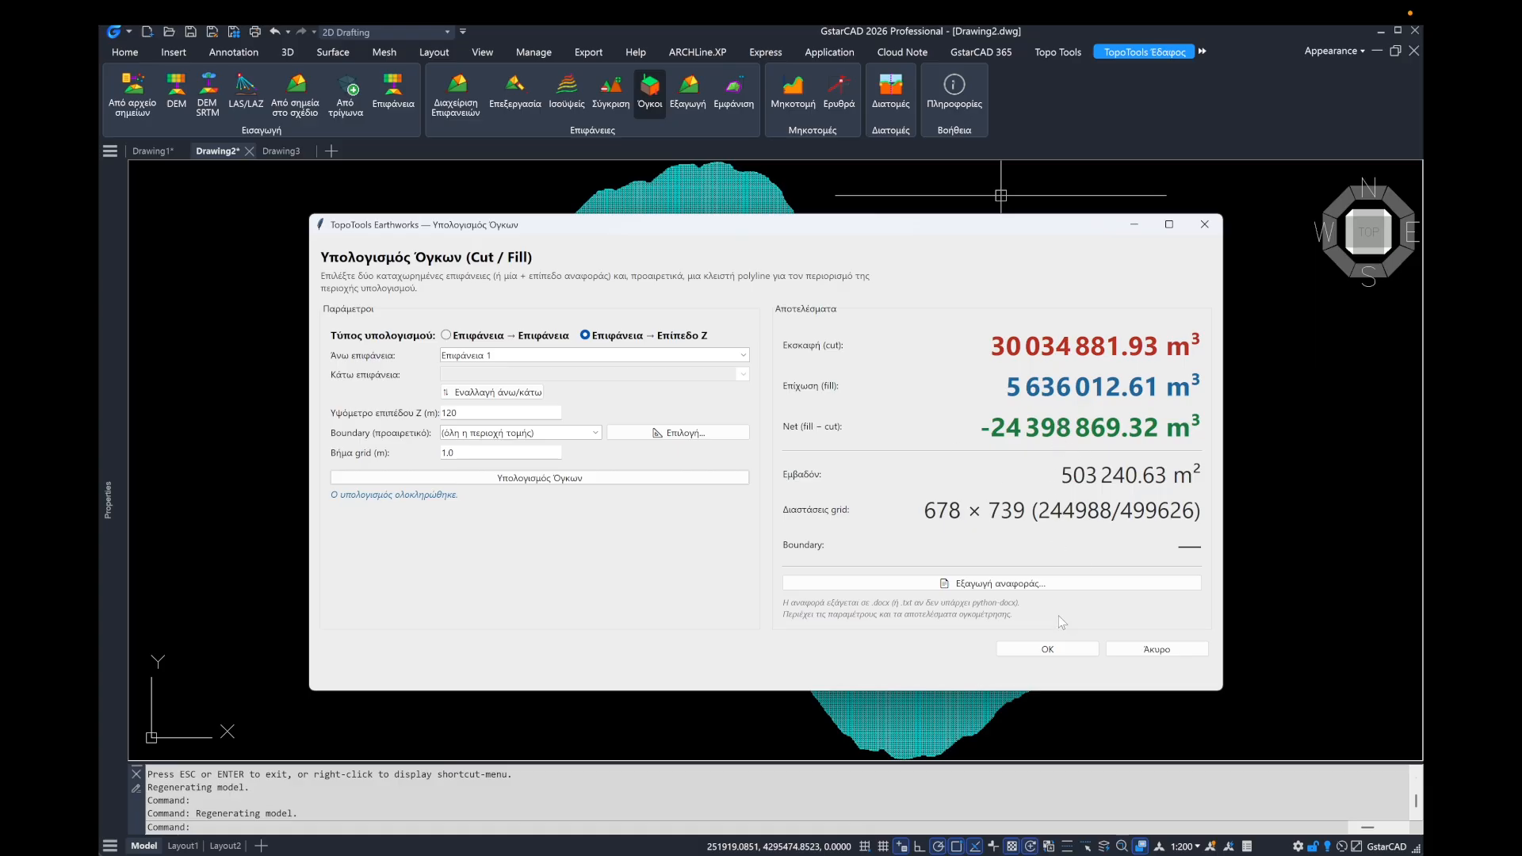
# Step: Export the volume report as the Word document ogkometrisi_Επιφάνεια_1_20260630_182338.docx in the test edafos folder
pyautogui.click(1034, 588)
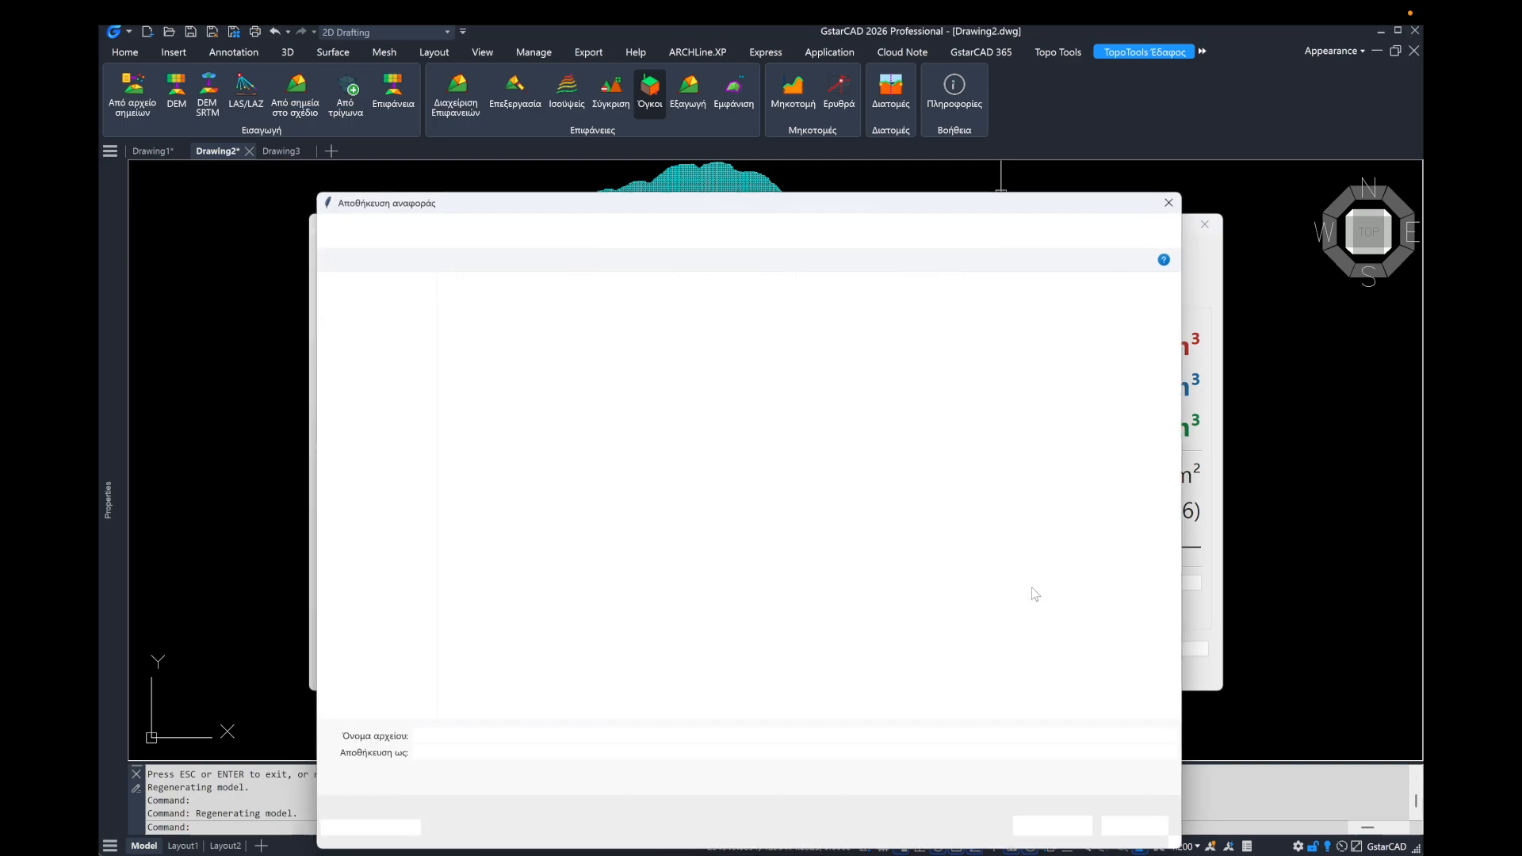
pyautogui.click(1054, 828)
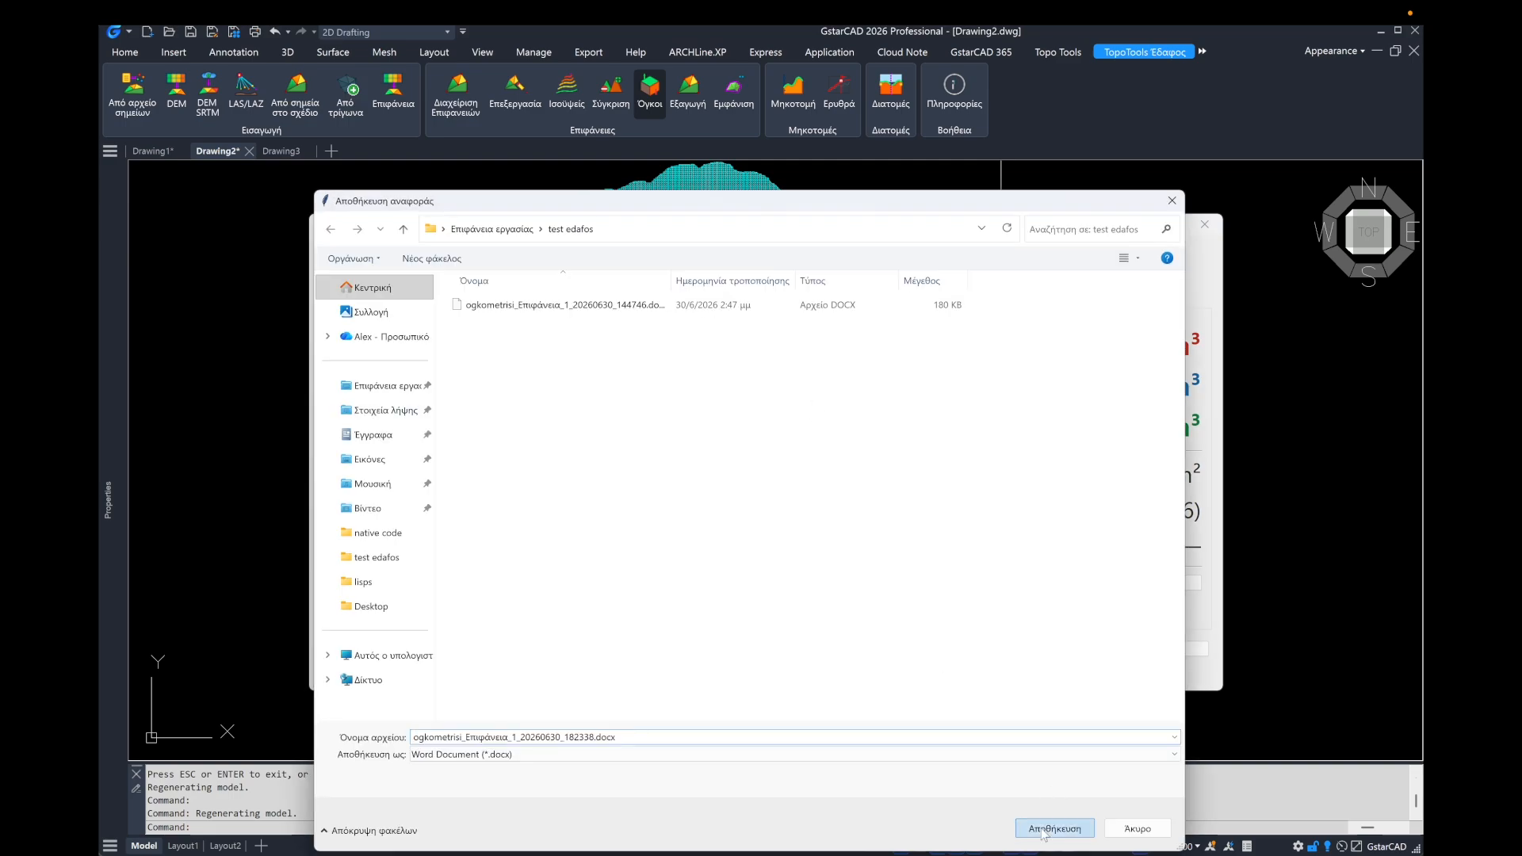
pyautogui.click(867, 501)
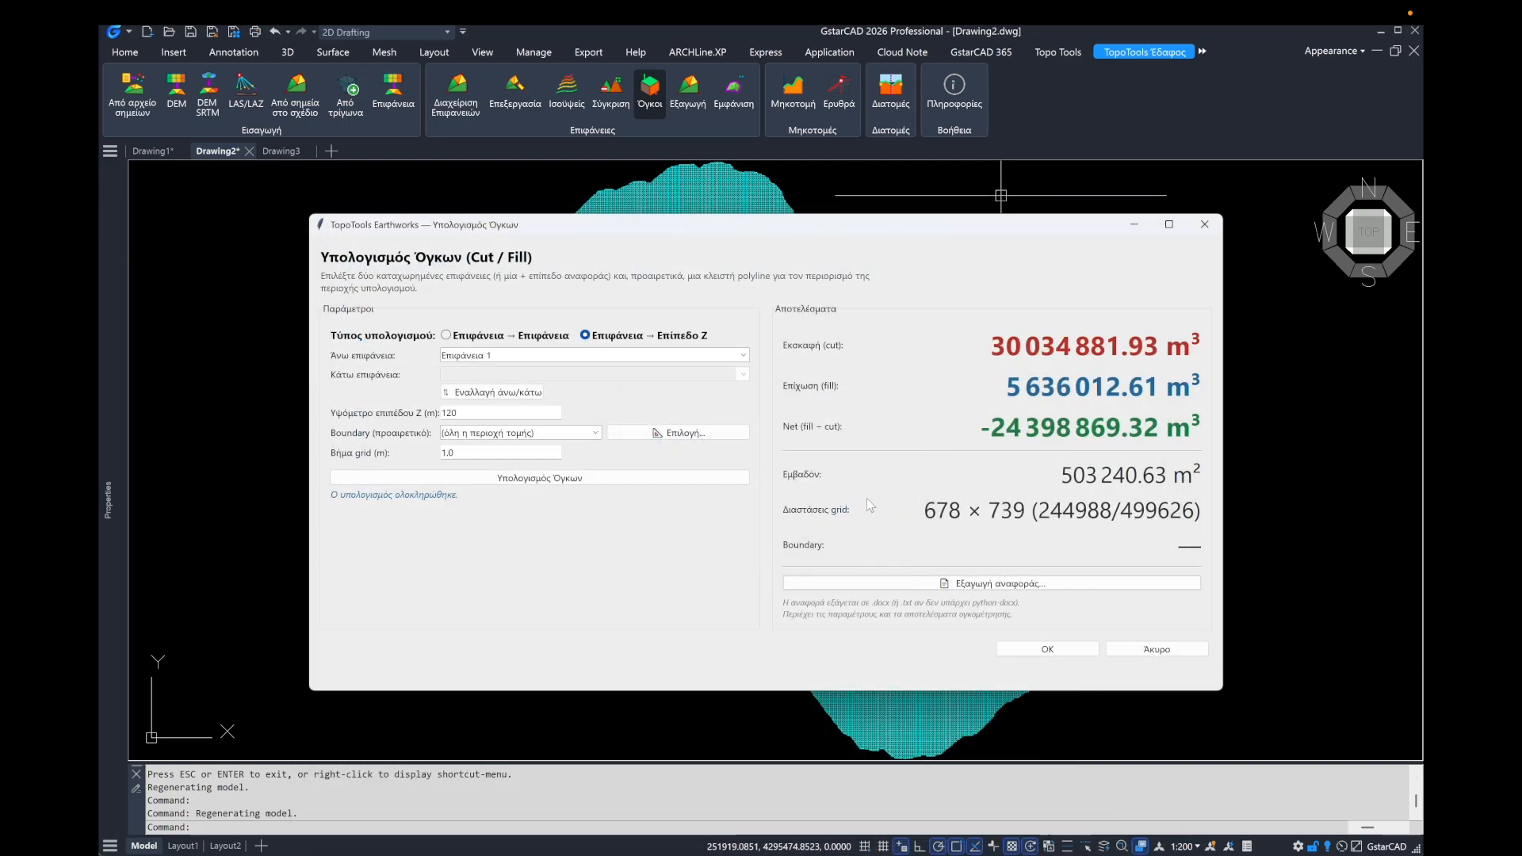
# Step: Switch to the desktop and open the exported report ogkometrisi_Επιφάνεια_1_20260630_182338.docx from the test edafos folder in Word
pyautogui.hotkey('ctrl', 'Left')
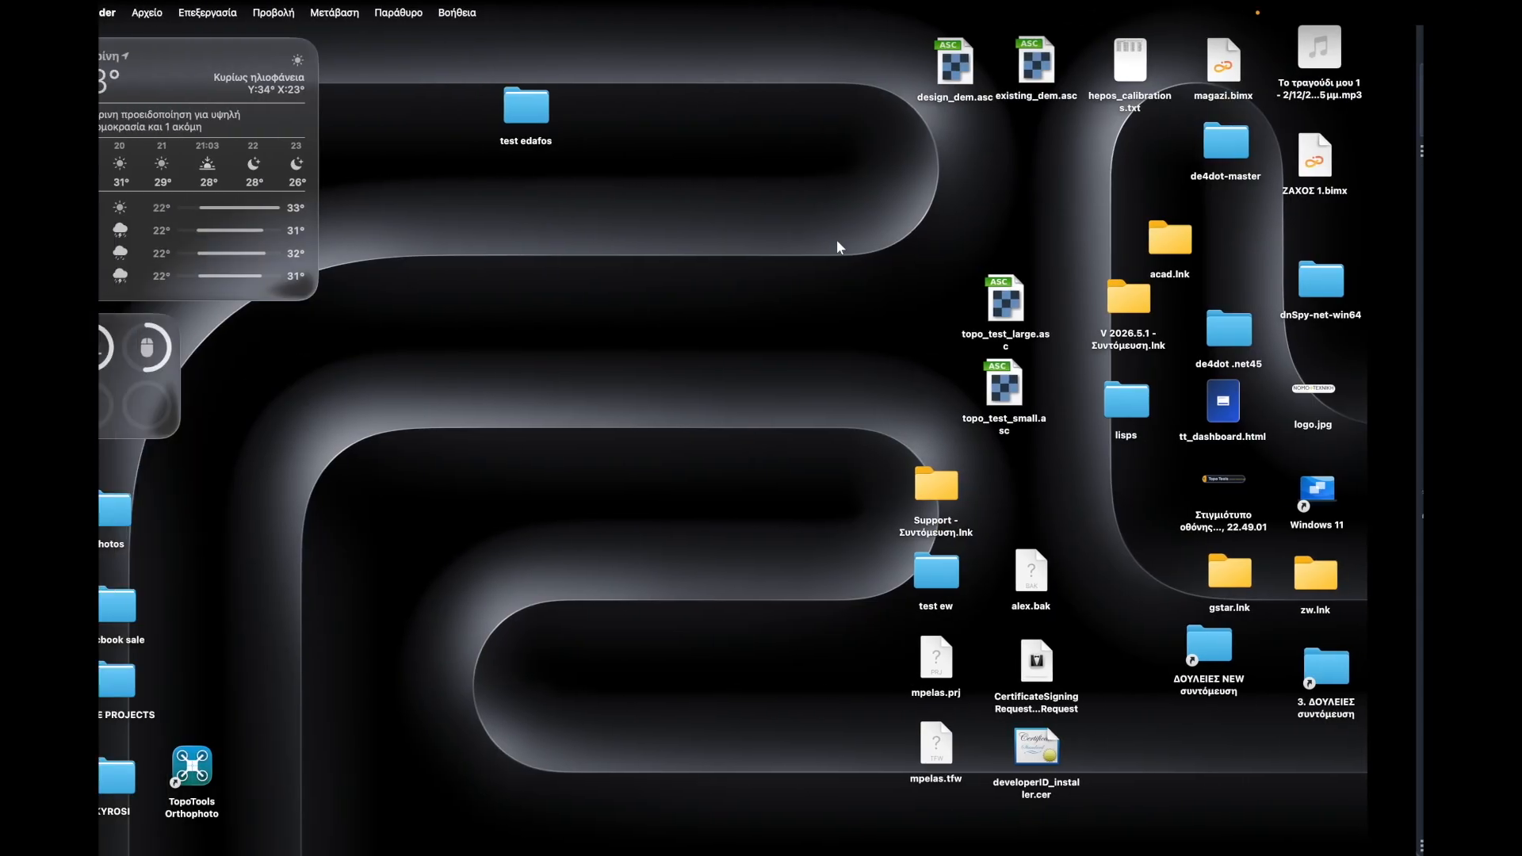
pyautogui.doubleClick(588, 104)
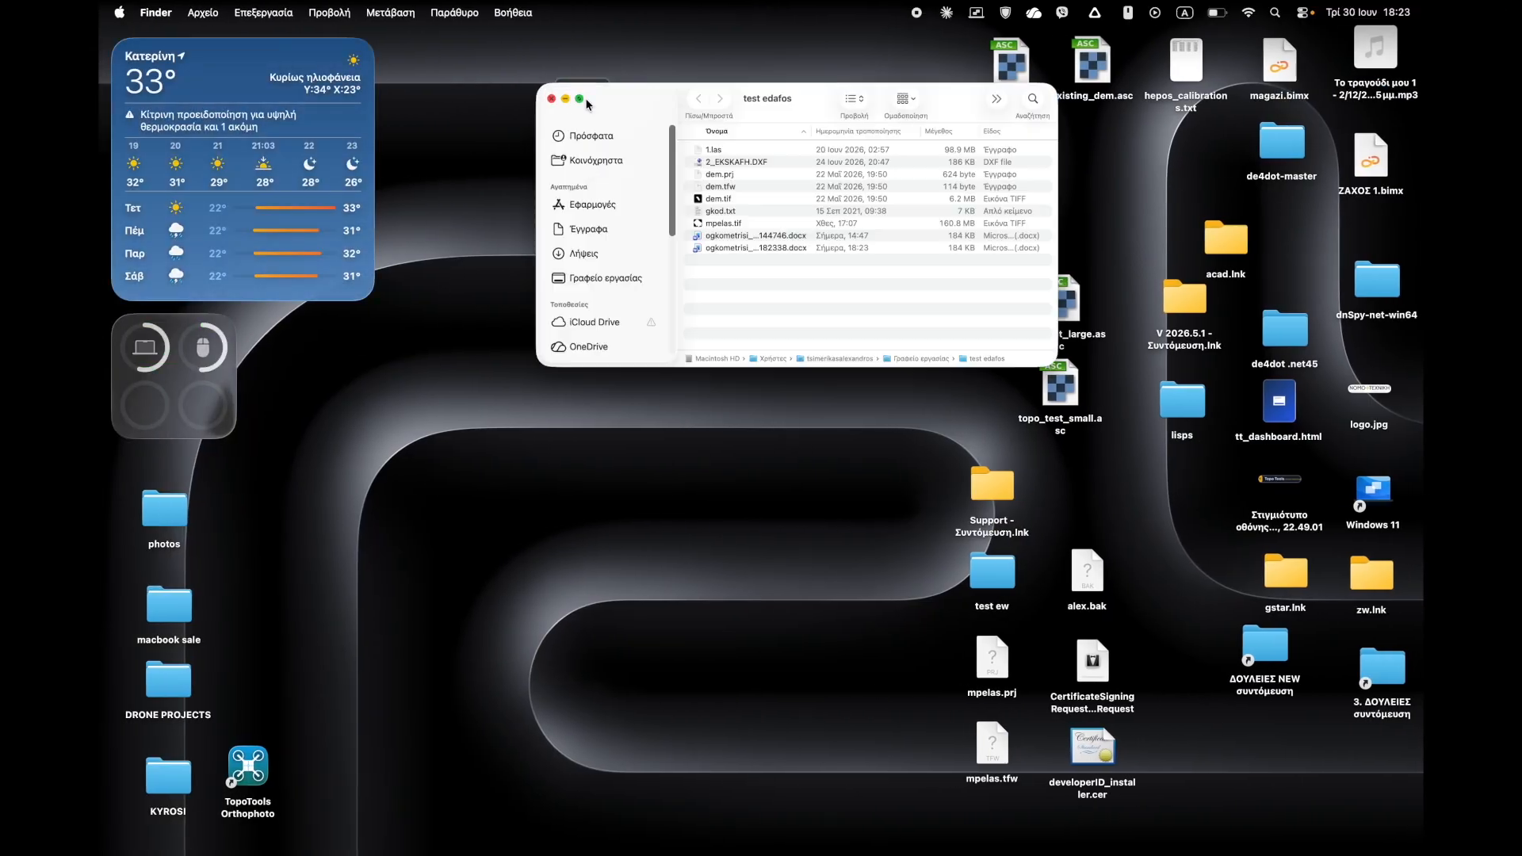
pyautogui.doubleClick(824, 290)
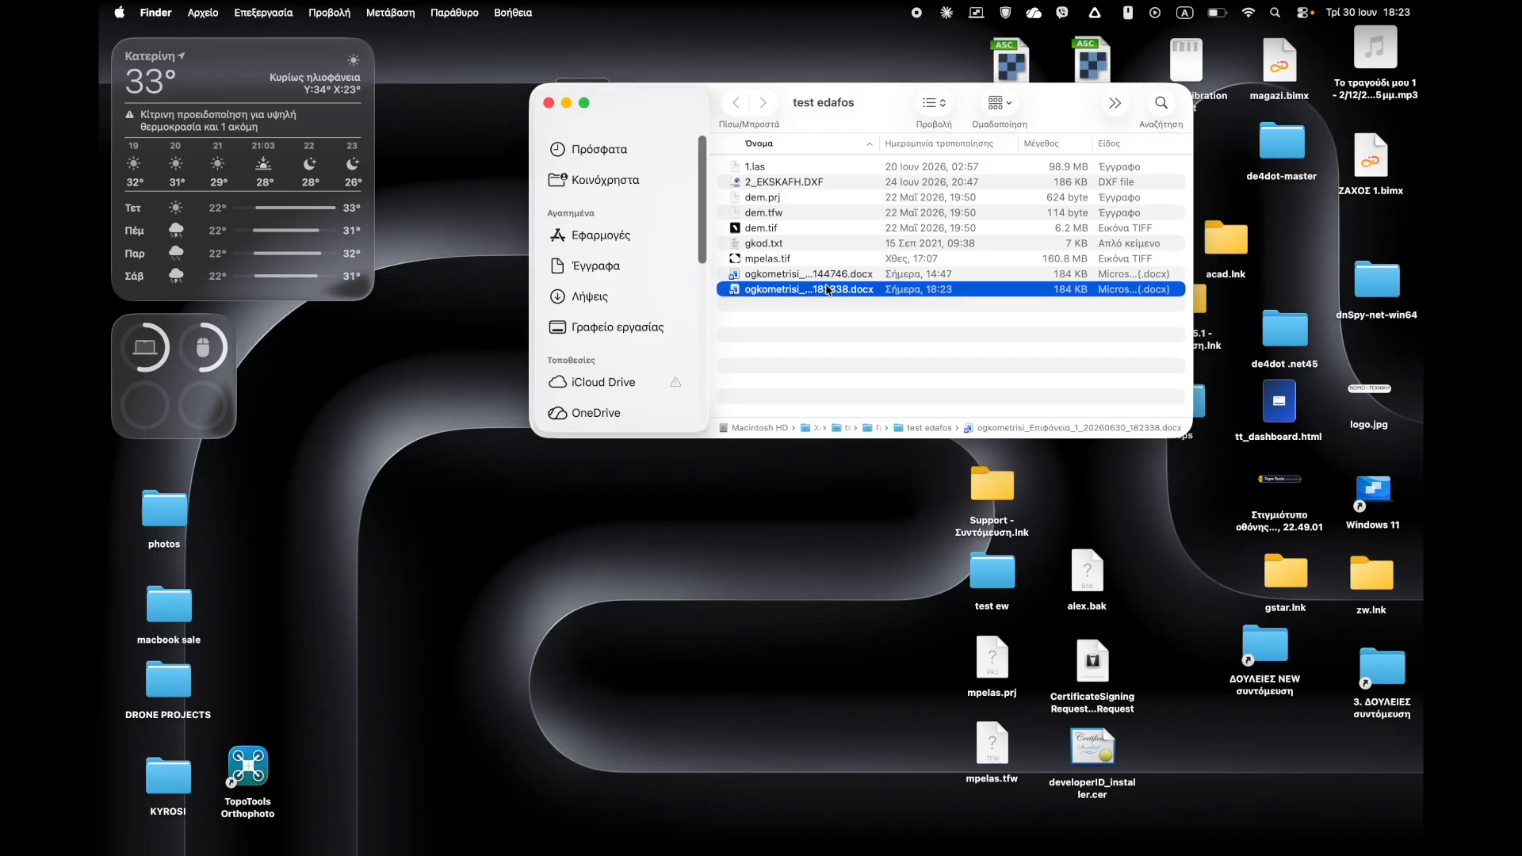
# Step: Examine the report's parameters, the cut and fill results, and the graphical difference map down to the engineer's signature line
pyautogui.scroll(-2, 793, 293)
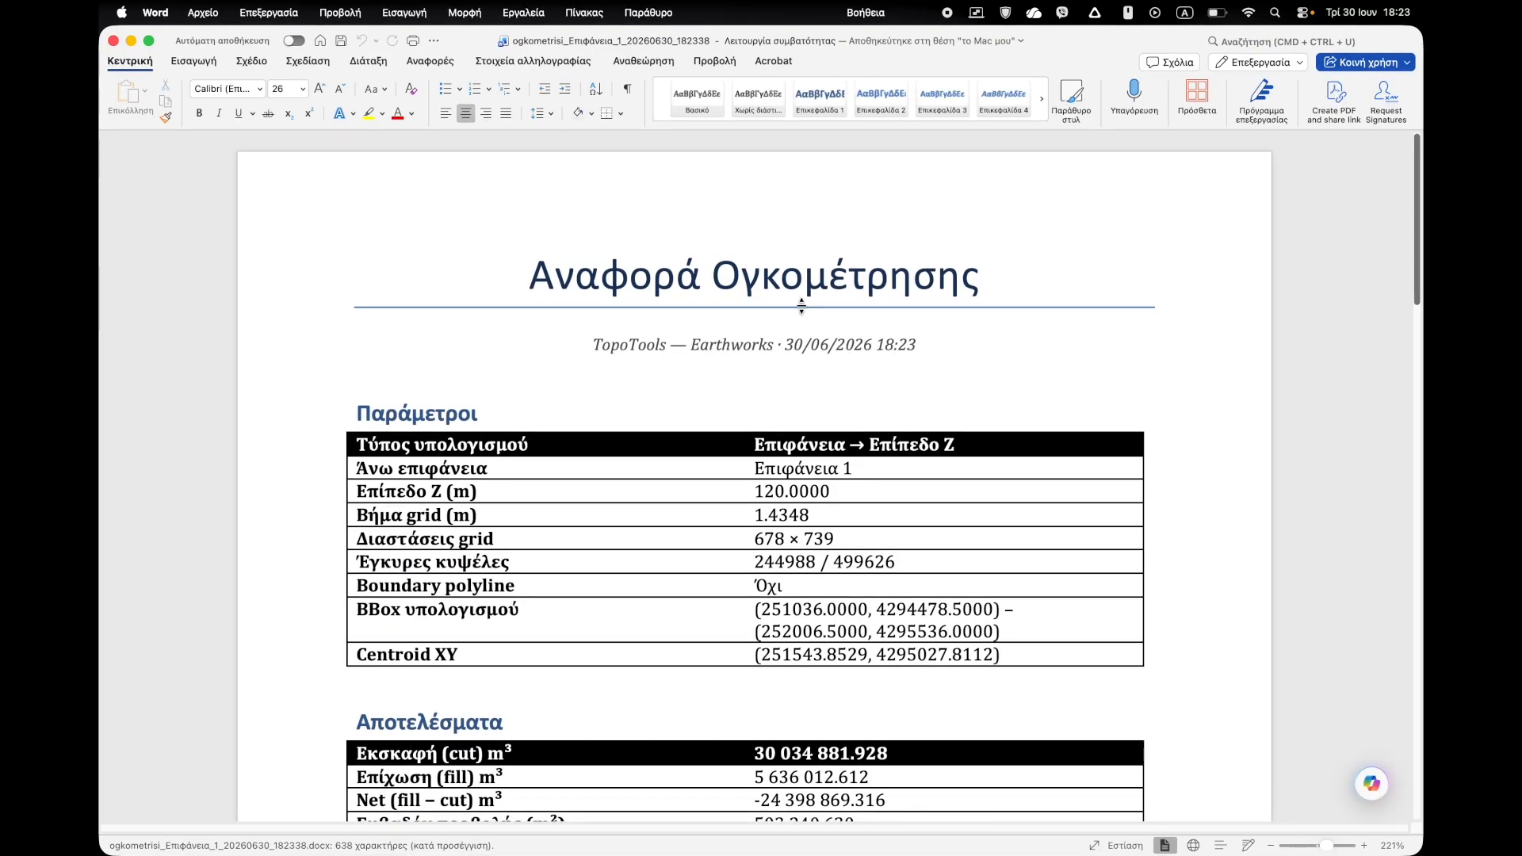
pyautogui.doubleClick(795, 333)
pyautogui.click(876, 333)
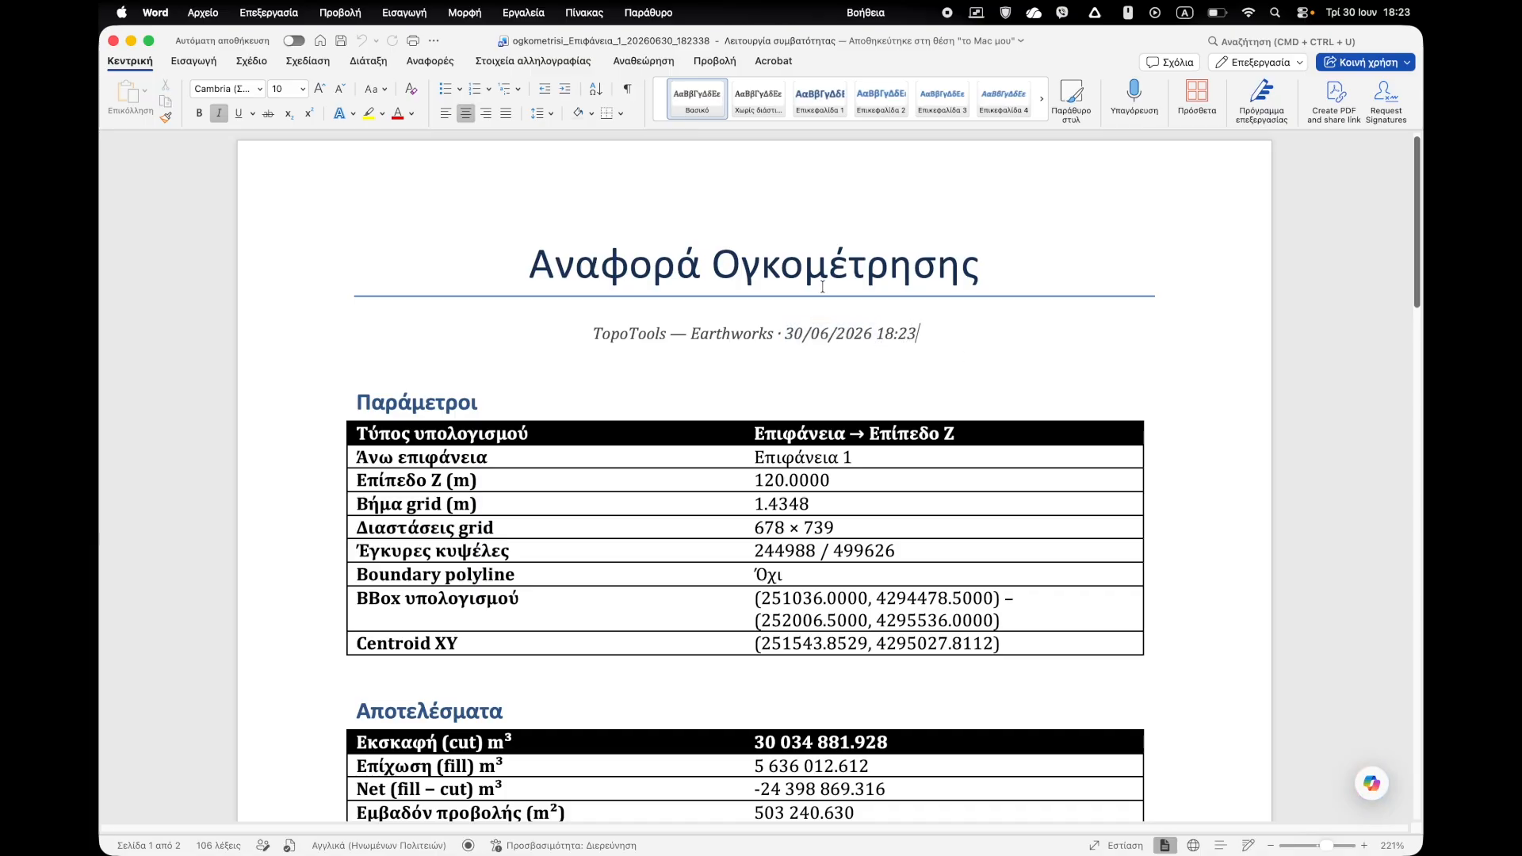
pyautogui.scroll(-5, 880, 345)
pyautogui.scroll(-1, 791, 351)
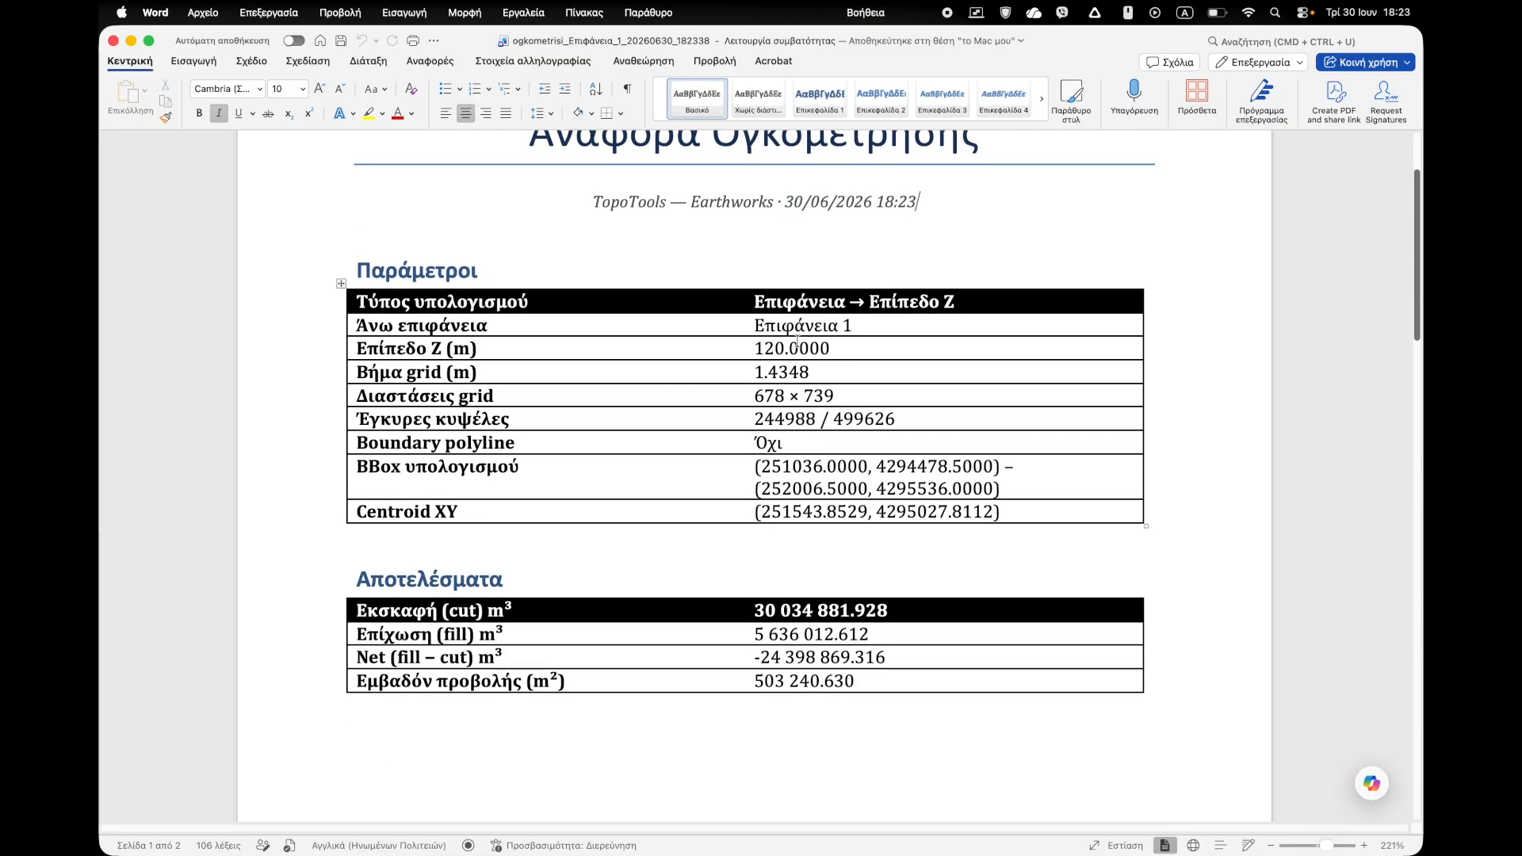
pyautogui.scroll(-1, 923, 316)
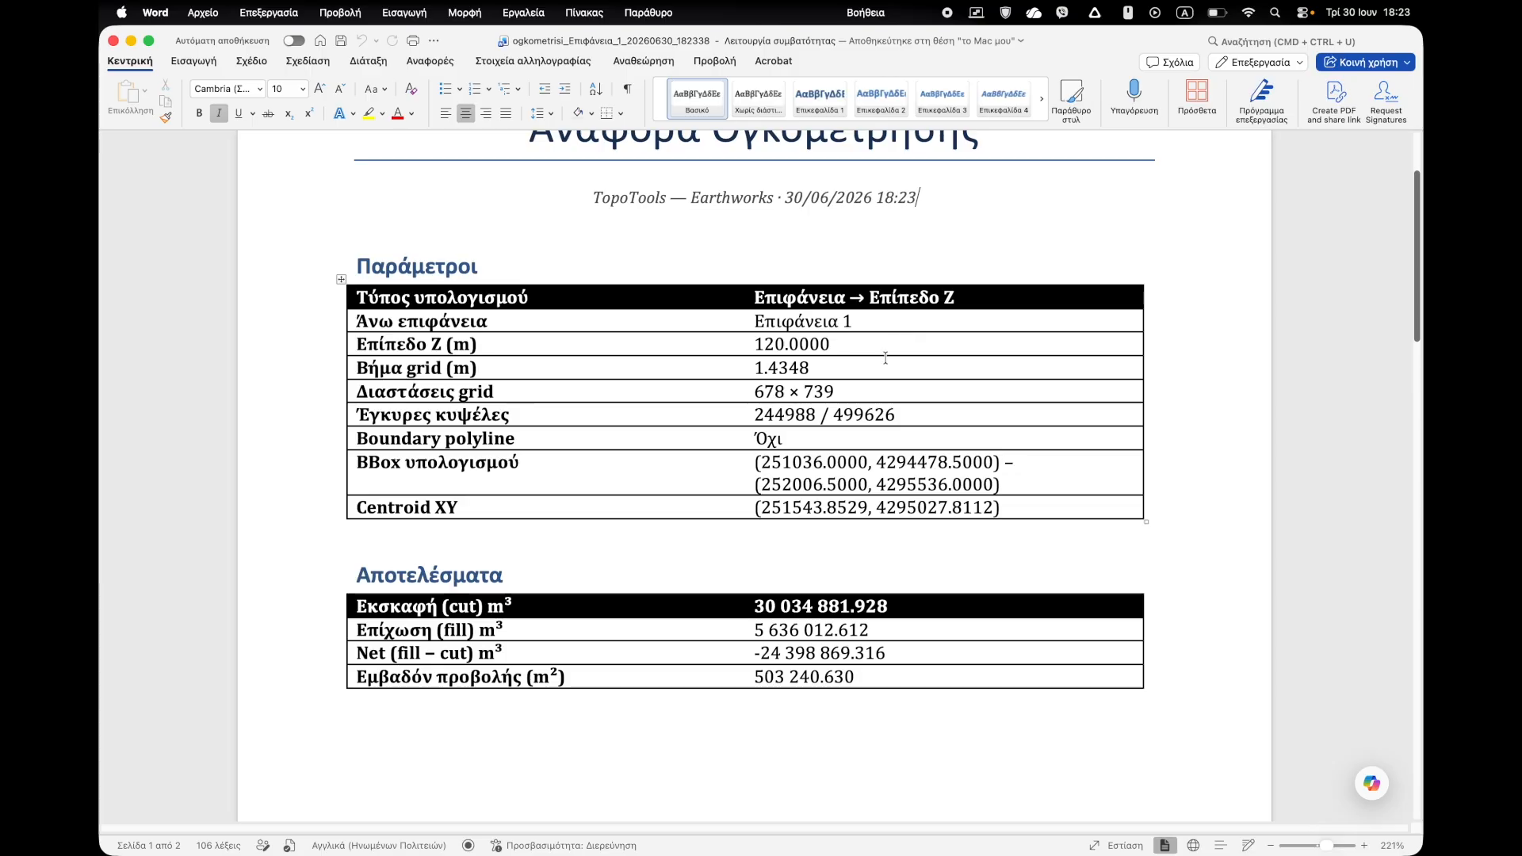
pyautogui.scroll(-7, 807, 385)
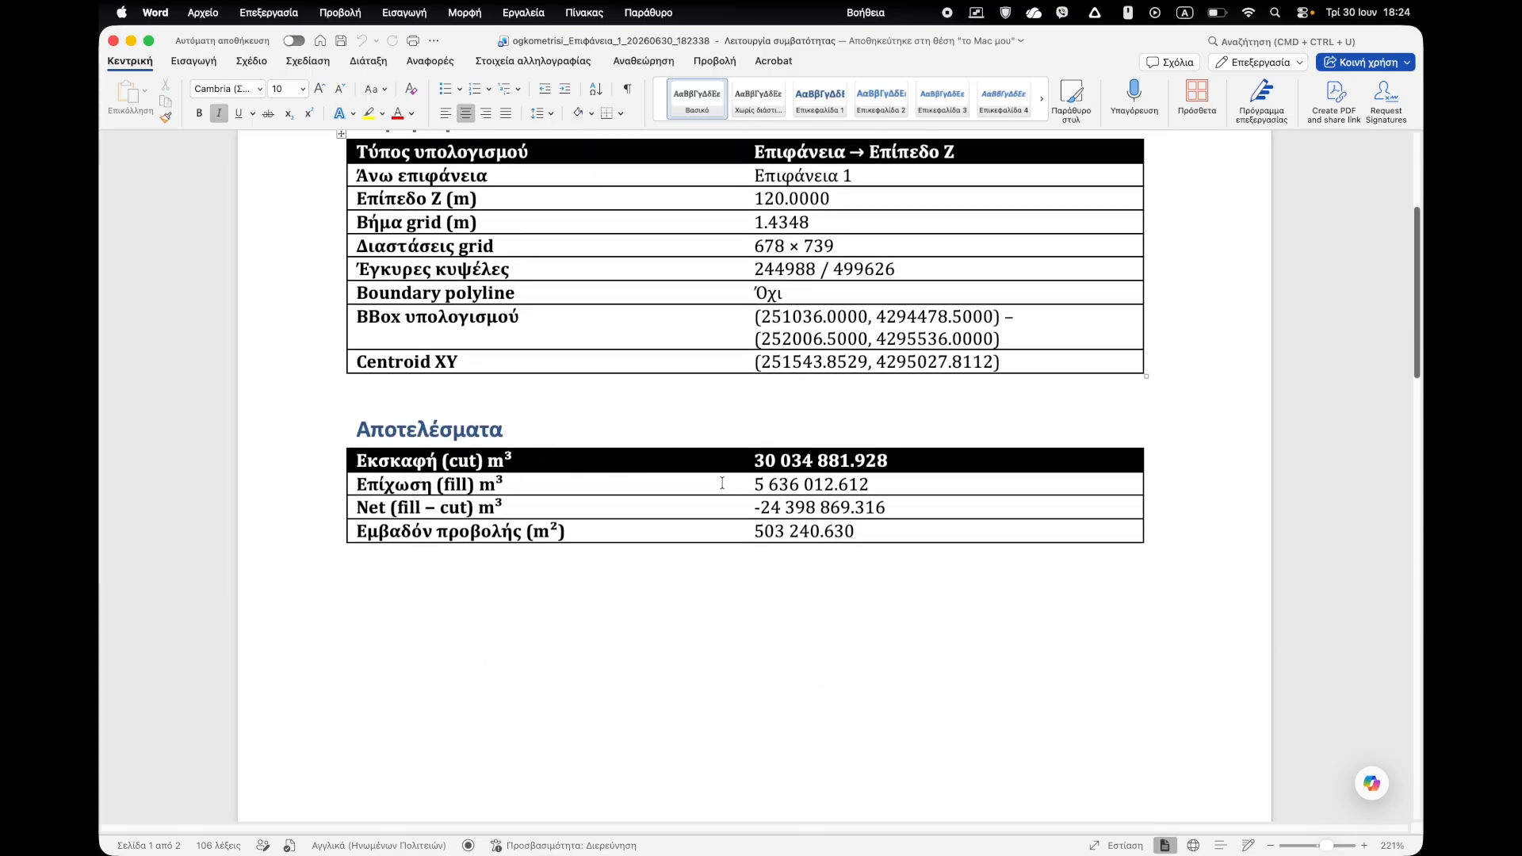
pyautogui.scroll(-1, 821, 488)
pyautogui.scroll(-20, 759, 496)
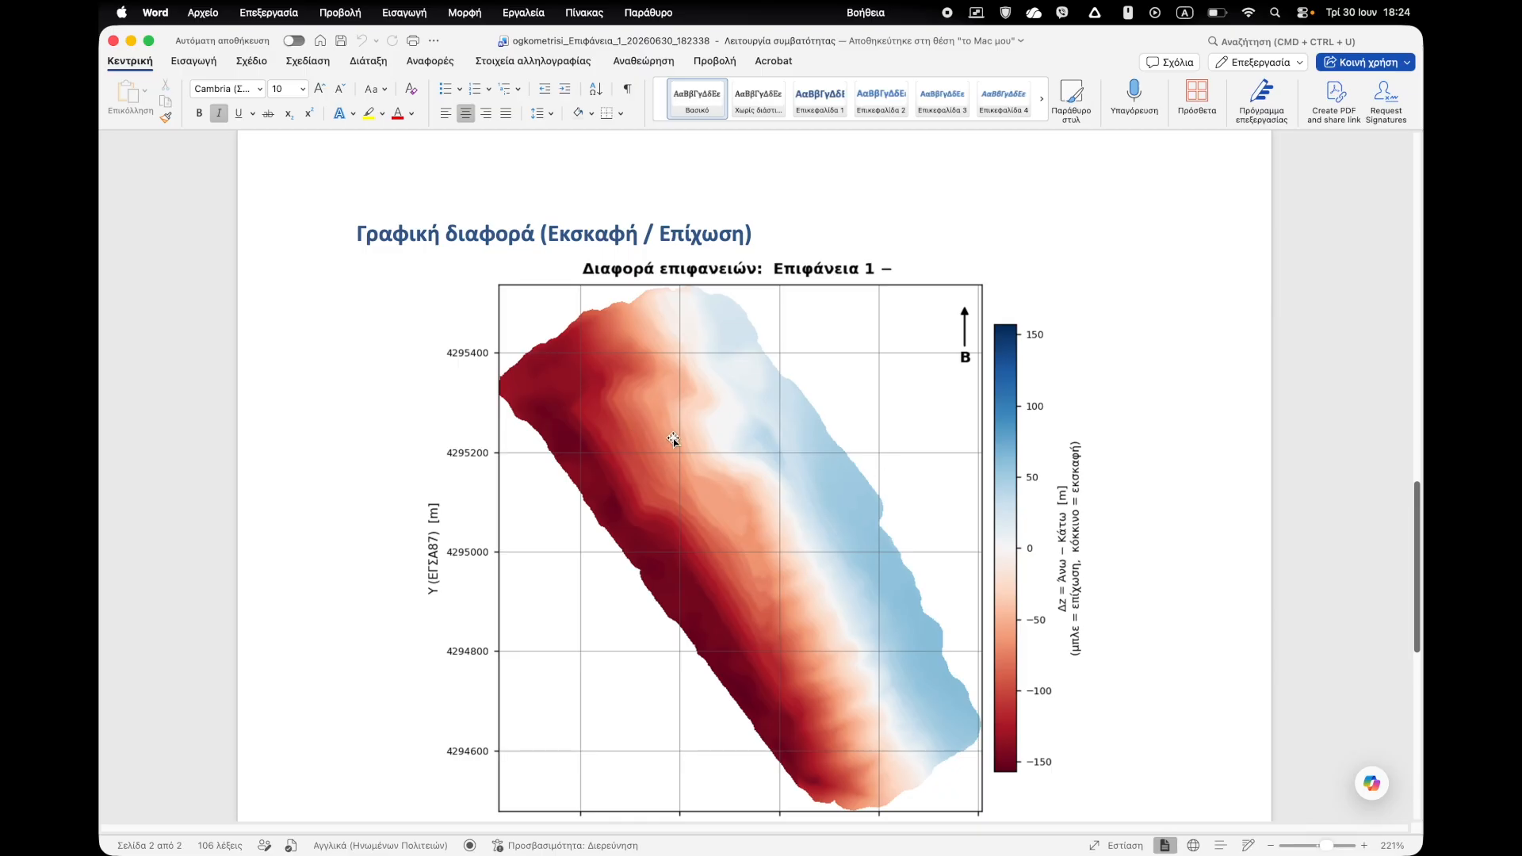
pyautogui.scroll(-1, 698, 423)
pyautogui.scroll(-10, 697, 423)
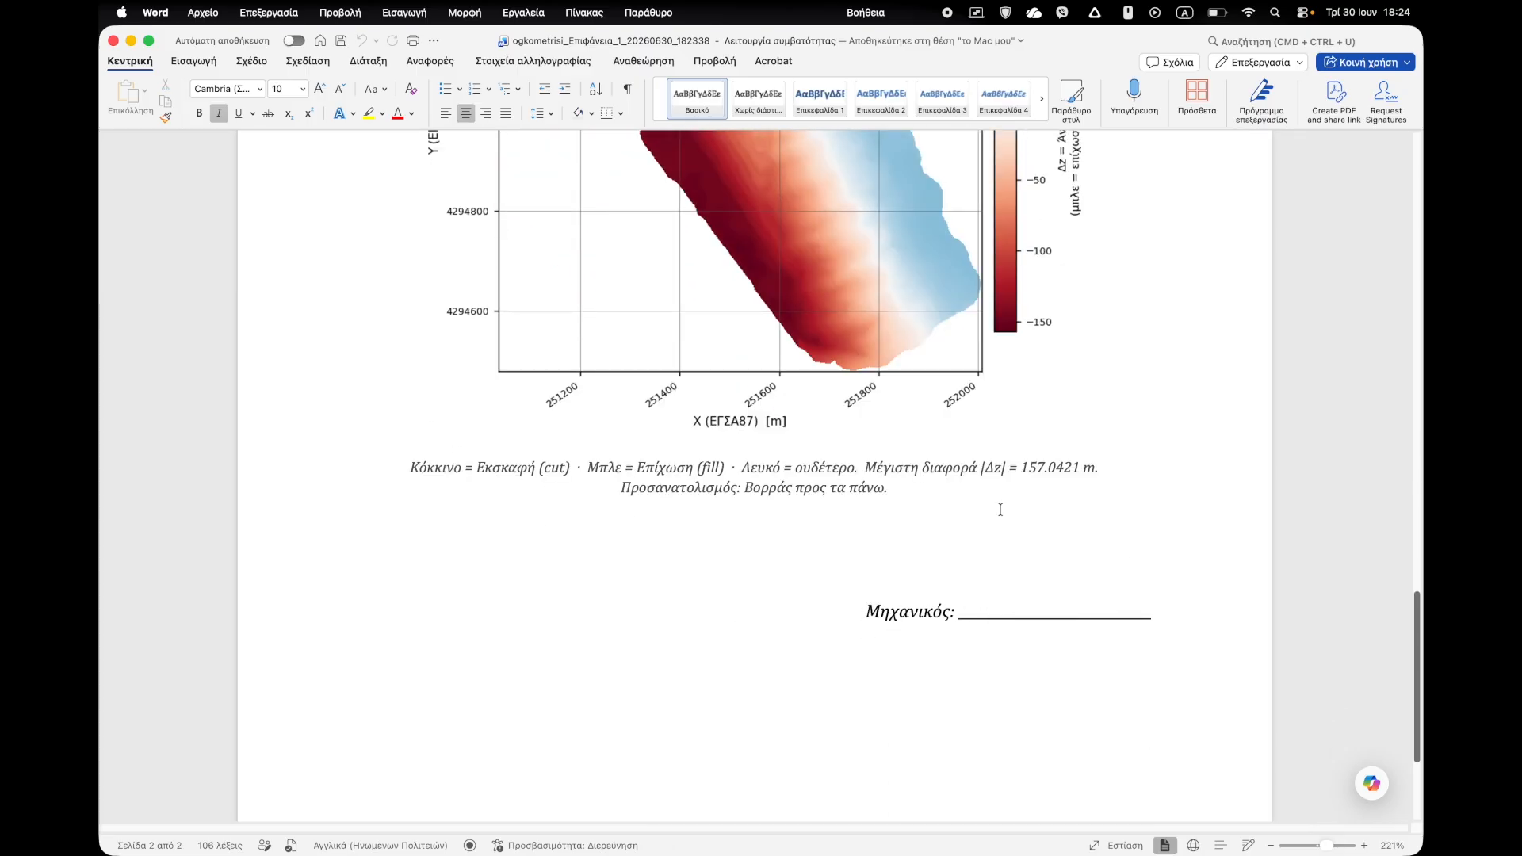
# Step: Return to GstarCAD, accept the volume calculation to draw its cut/fill heatmap, and inspect the fill and cut legend labels
pyautogui.hotkey('ctrl', 'Right')
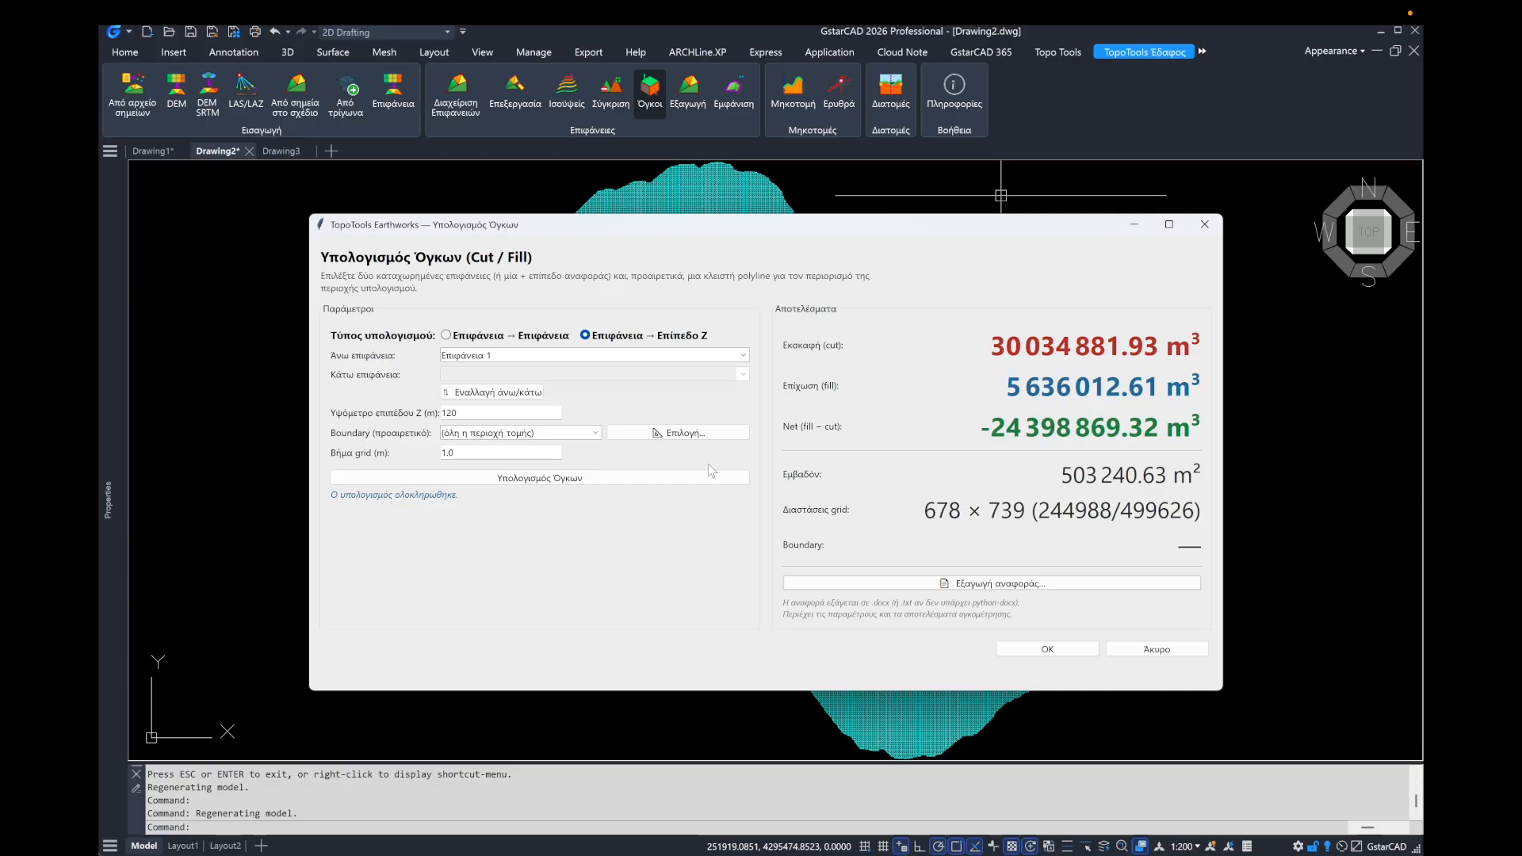
pyautogui.click(1056, 645)
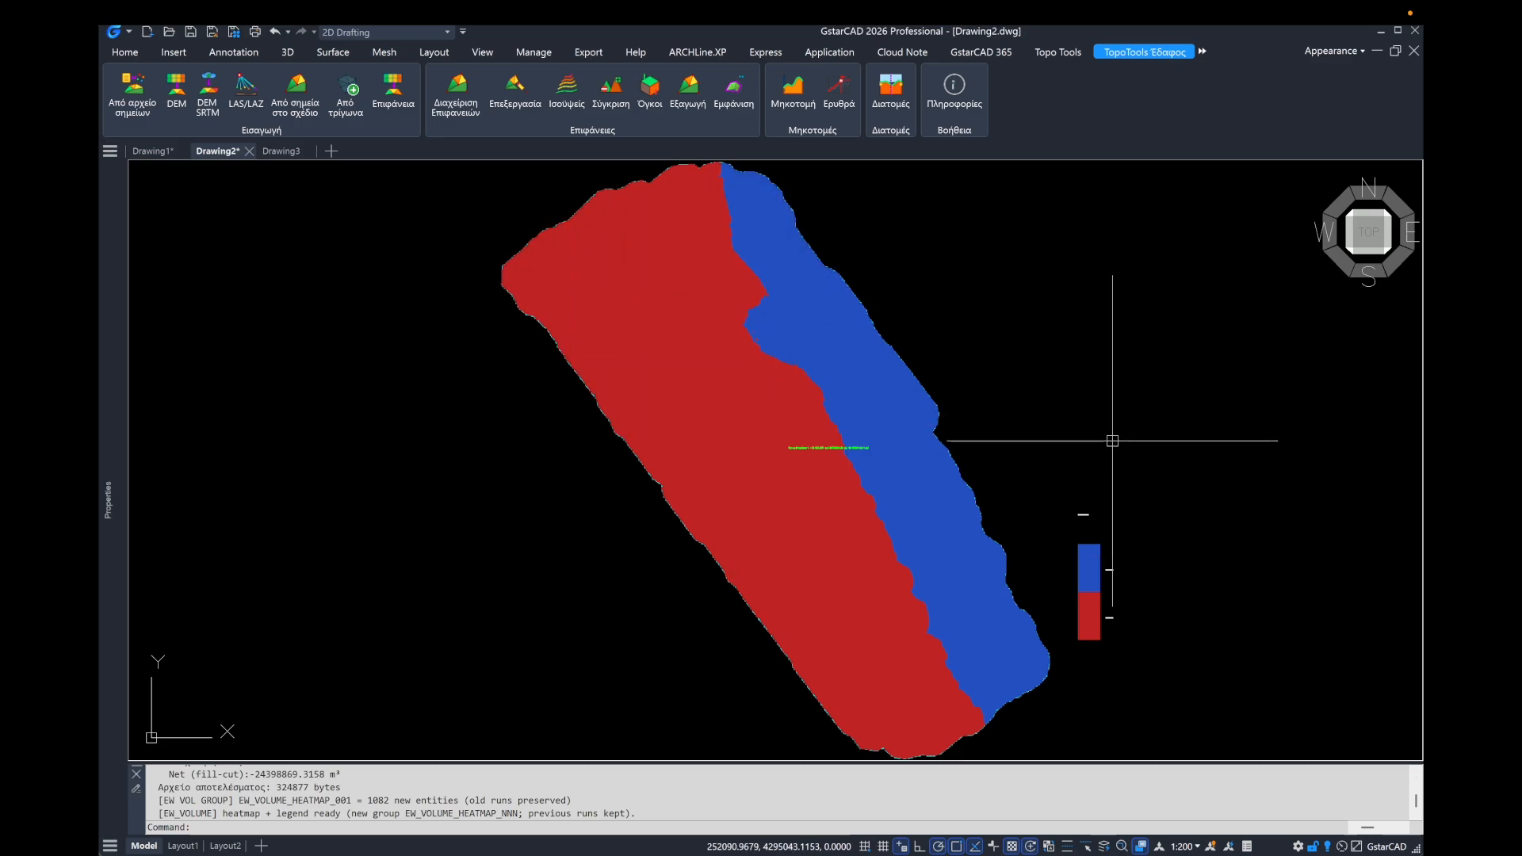
pyautogui.scroll(5, 1110, 585)
pyautogui.scroll(2, 1158, 564)
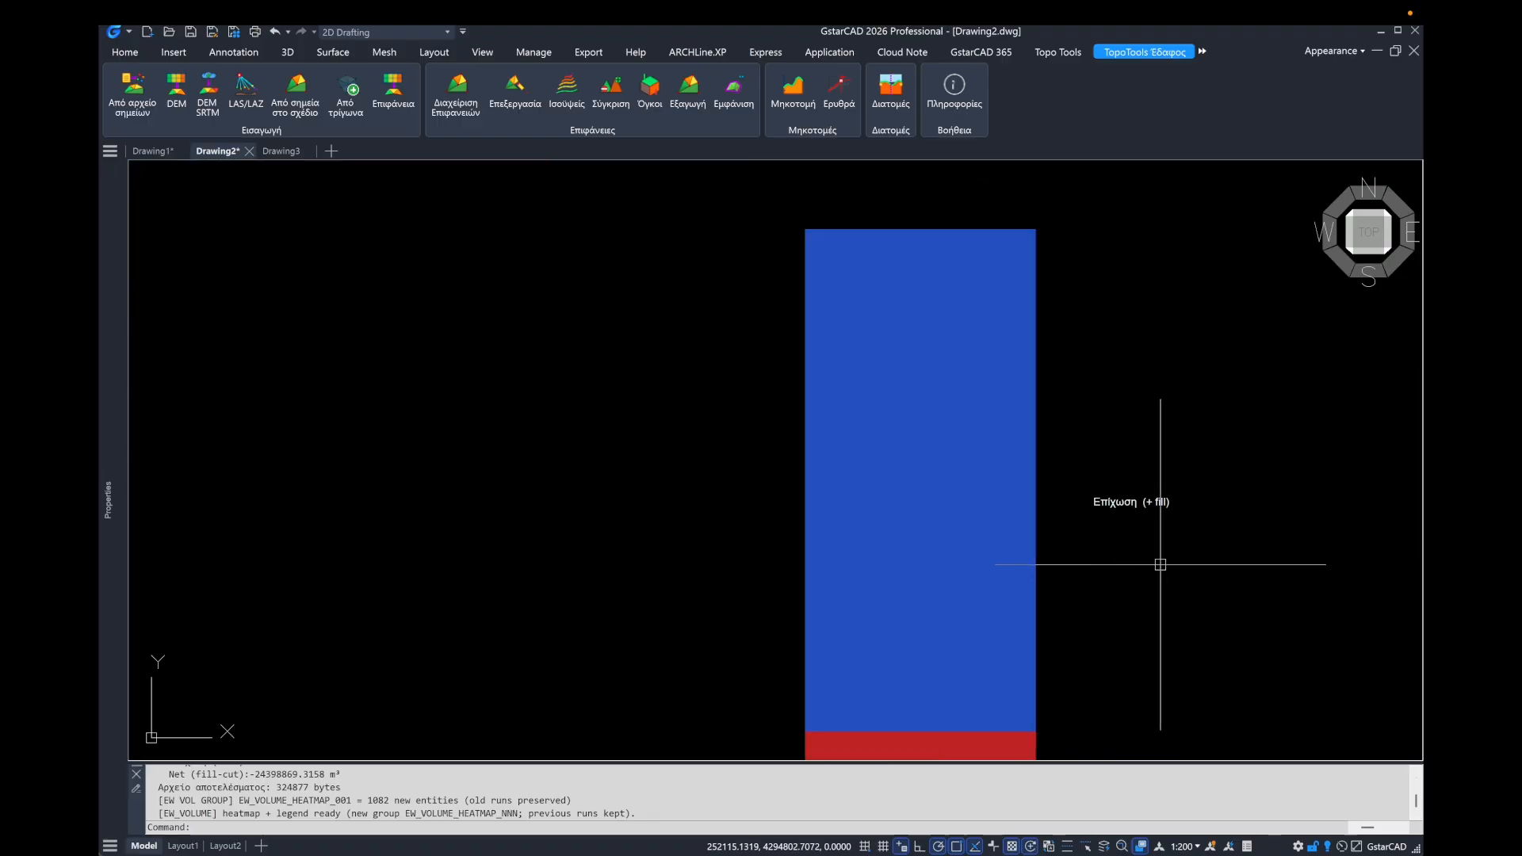
pyautogui.middleClick(1091, 455)
pyautogui.middleClick(1090, 454)
pyautogui.scroll(4, 995, 503)
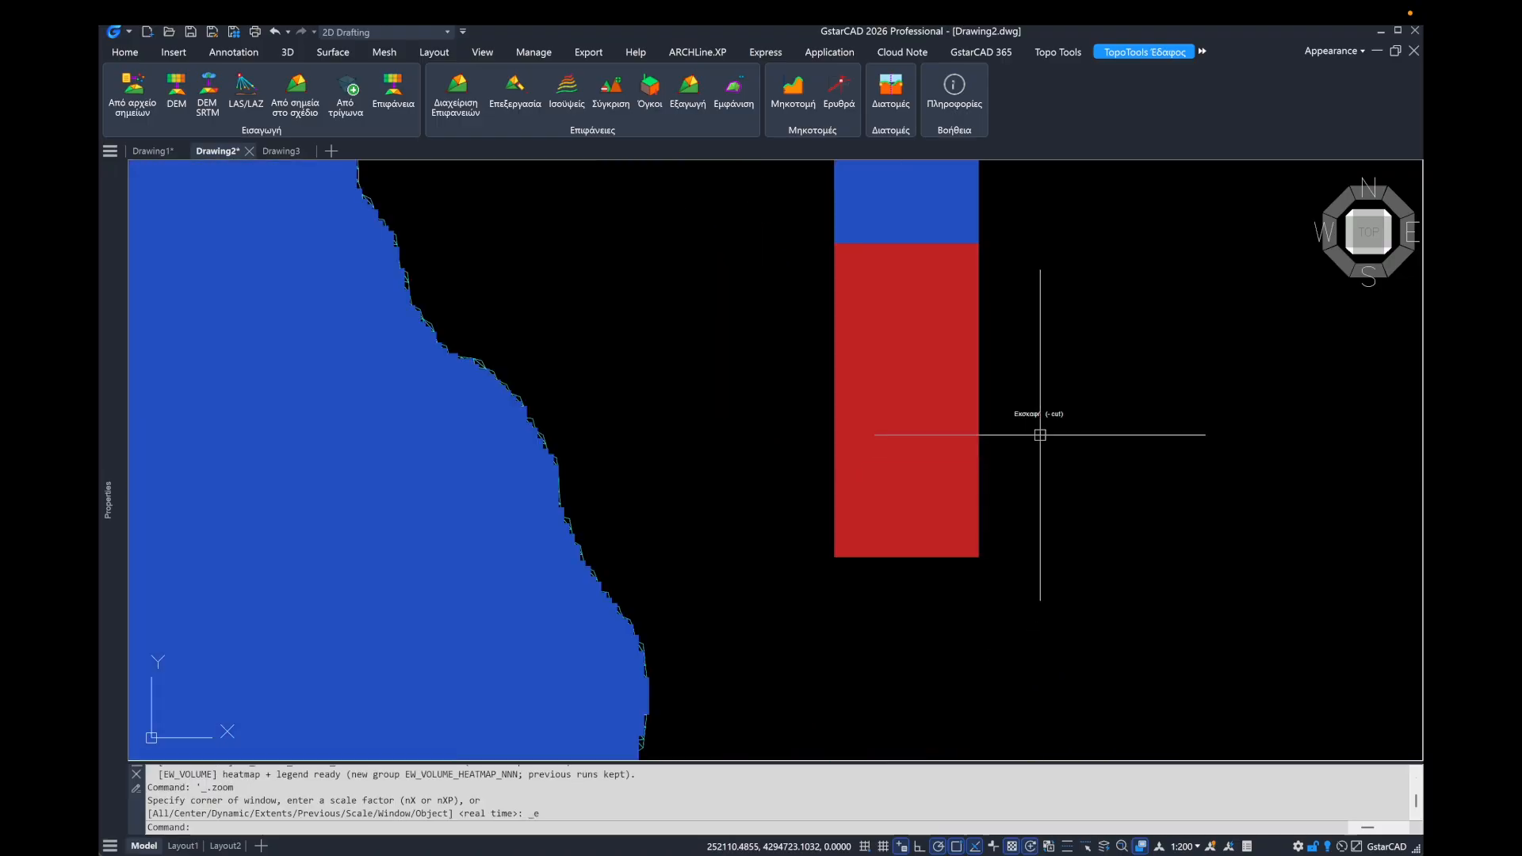
pyautogui.scroll(-6, 1039, 444)
# Step: Delete the cut/fill heatmap together with its legend from the drawing
pyautogui.click(1094, 457)
pyautogui.click(1037, 485)
pyautogui.click(1036, 498)
pyautogui.click(1007, 468)
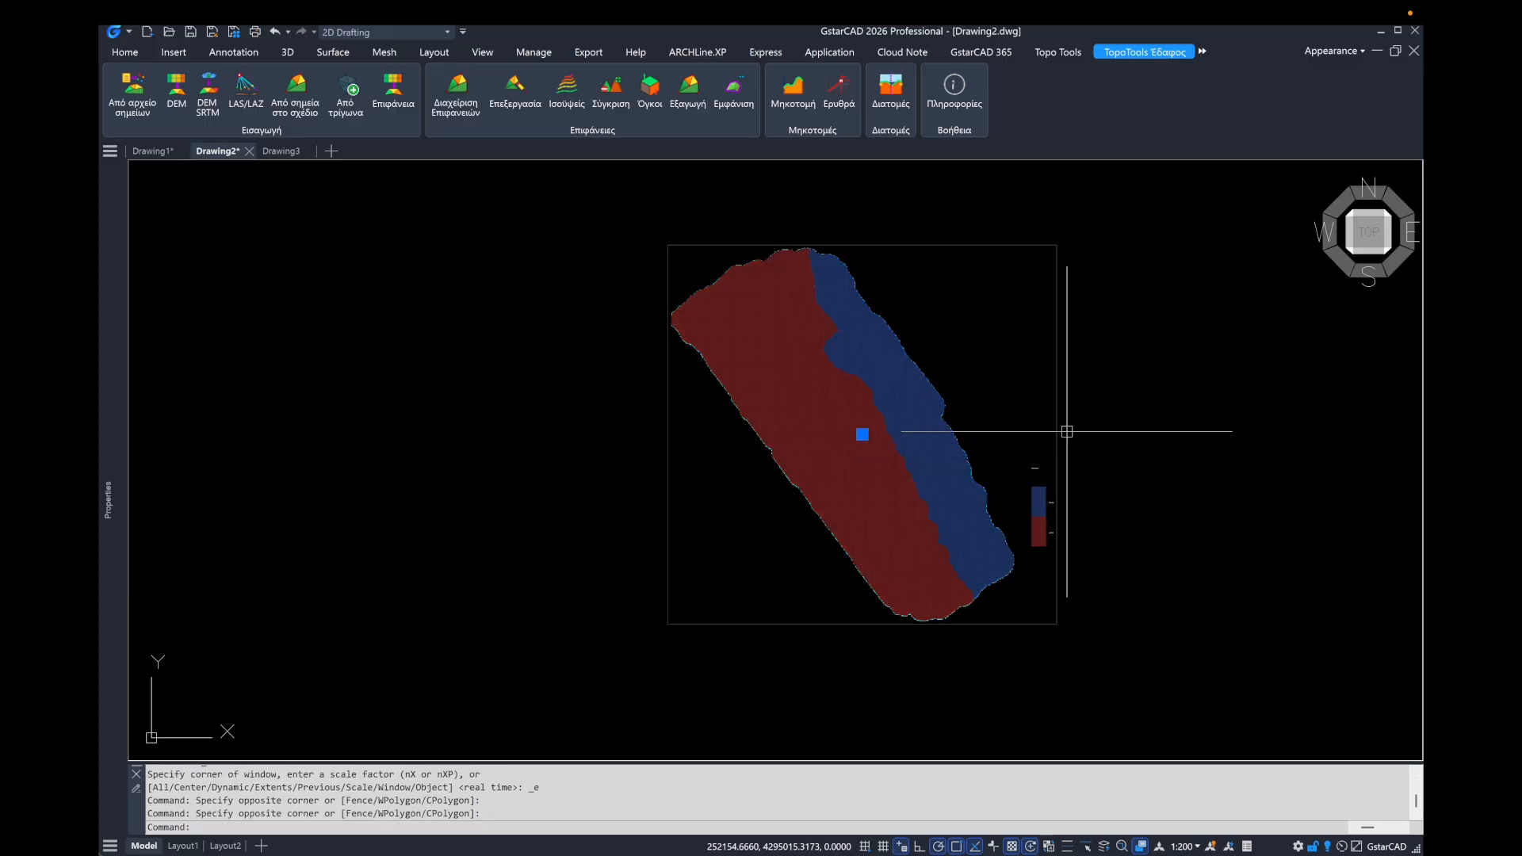
pyautogui.press('Delete')
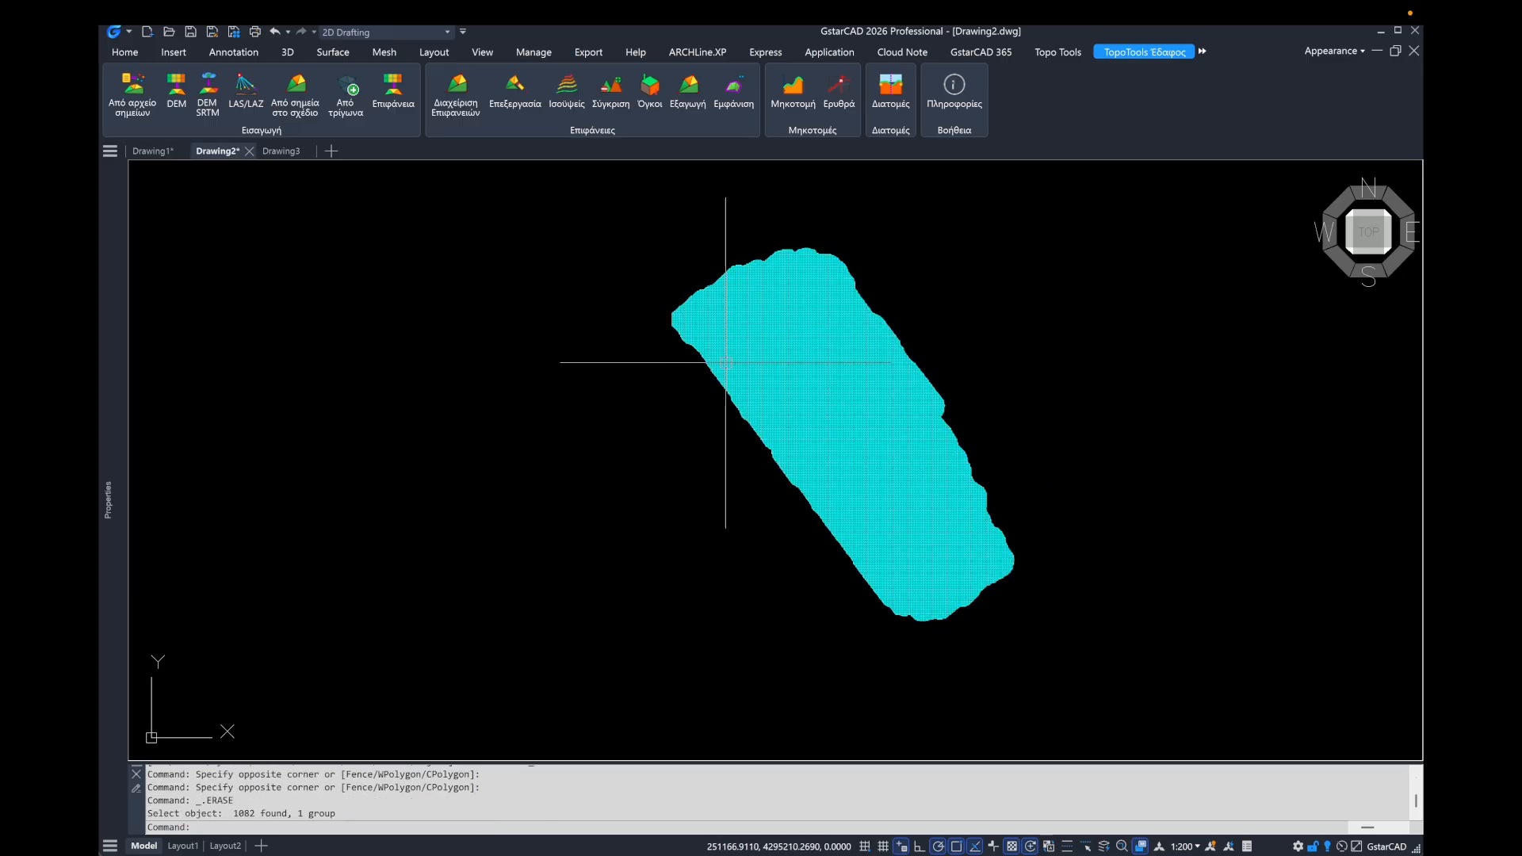
# Step: Import an SRTM 30m DEM as surface SRTM_DEM for a rectangle about 2109 × 1521 m around the mesh, with grid step 30 m
pyautogui.scroll(2, 745, 361)
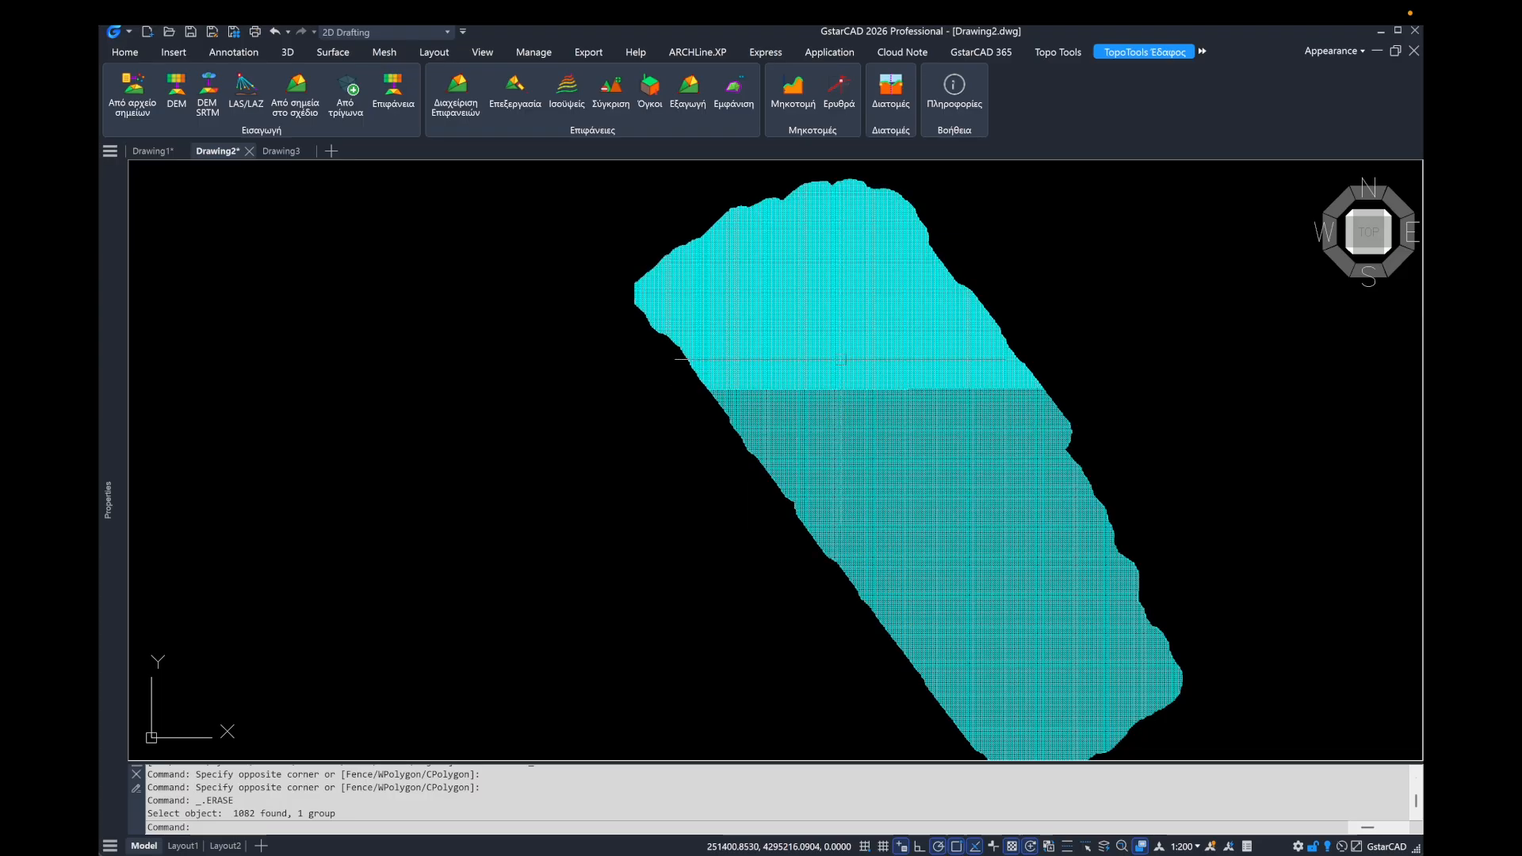
pyautogui.moveTo(828, 413); pyautogui.dragTo(783, 436, button='middle')
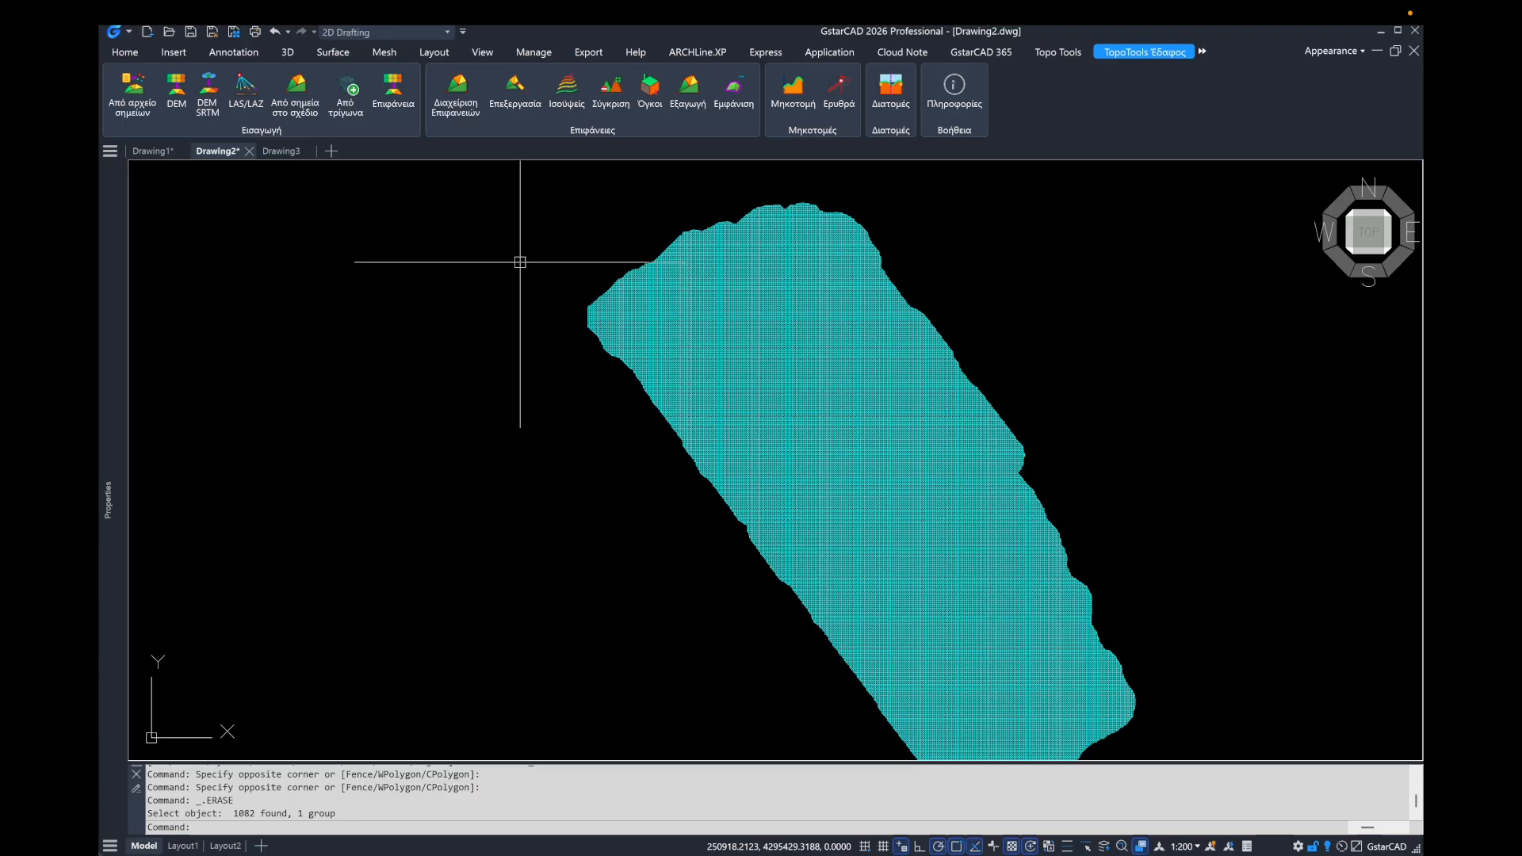
pyautogui.scroll(-2, 523, 280)
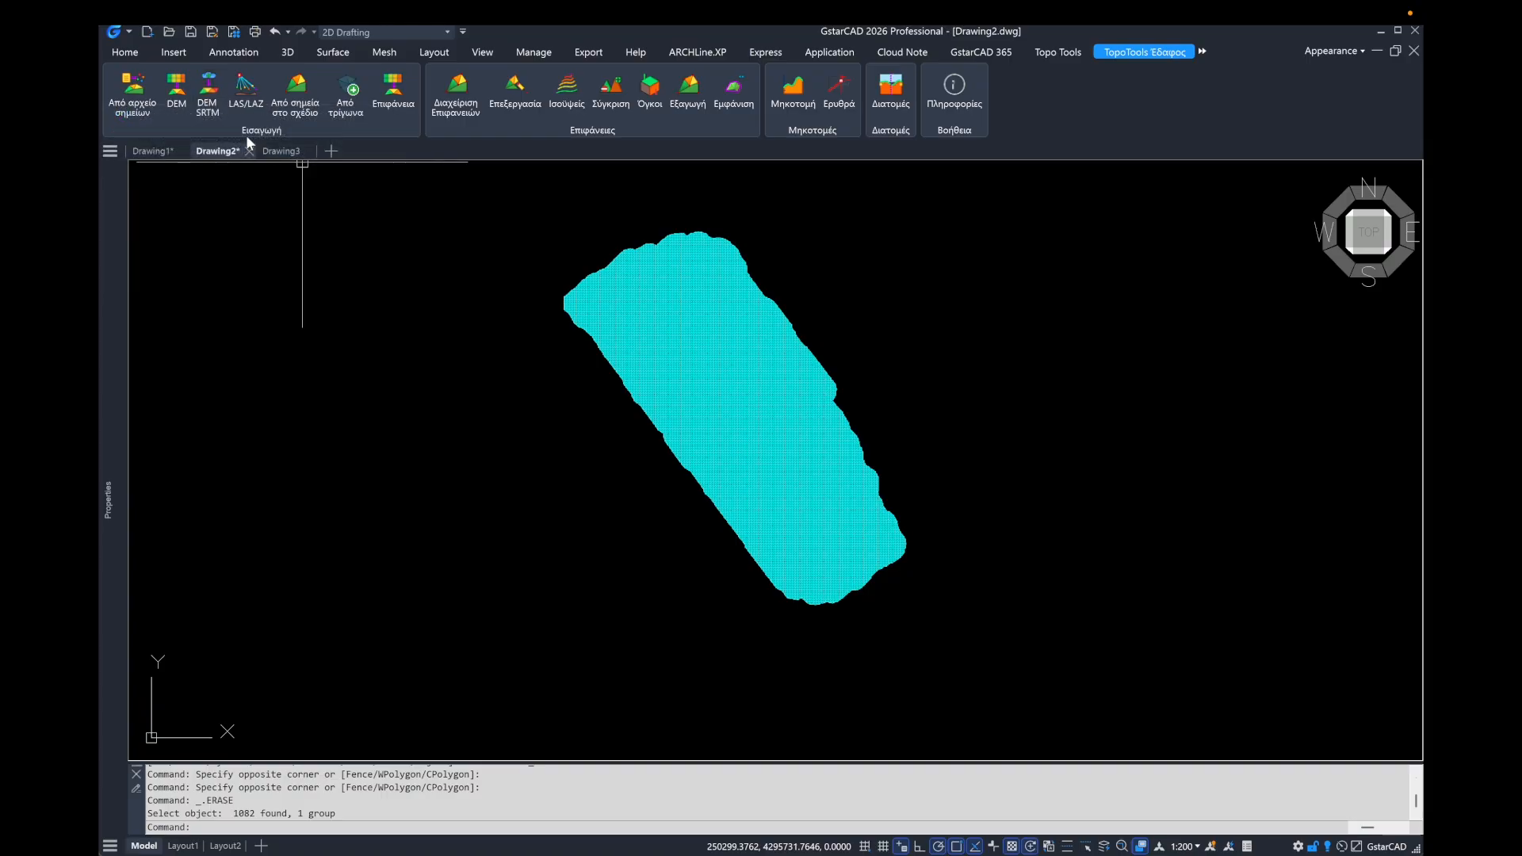
pyautogui.click(205, 100)
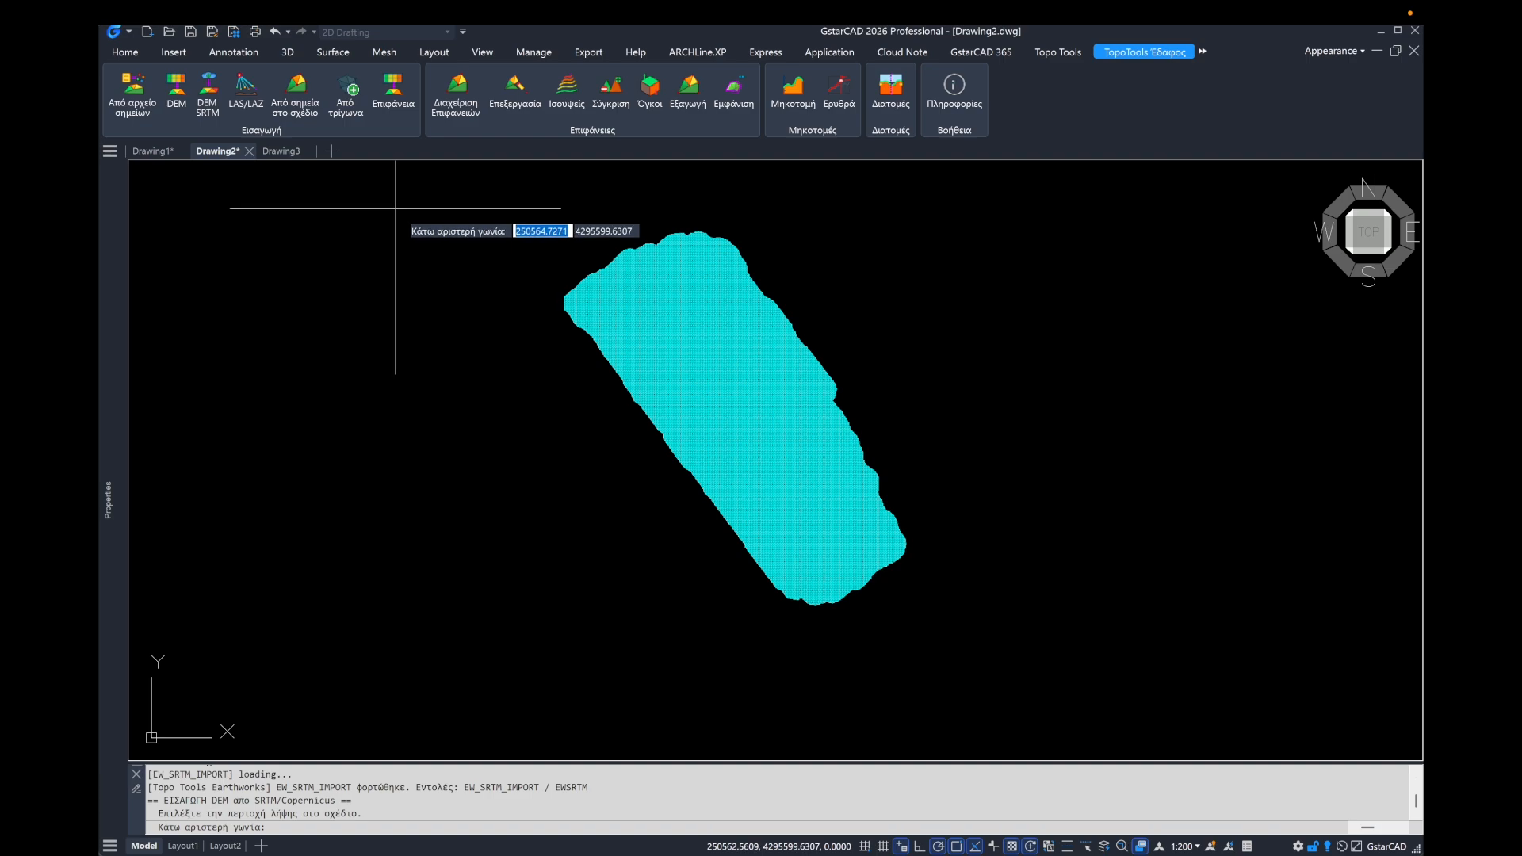
pyautogui.click(397, 177)
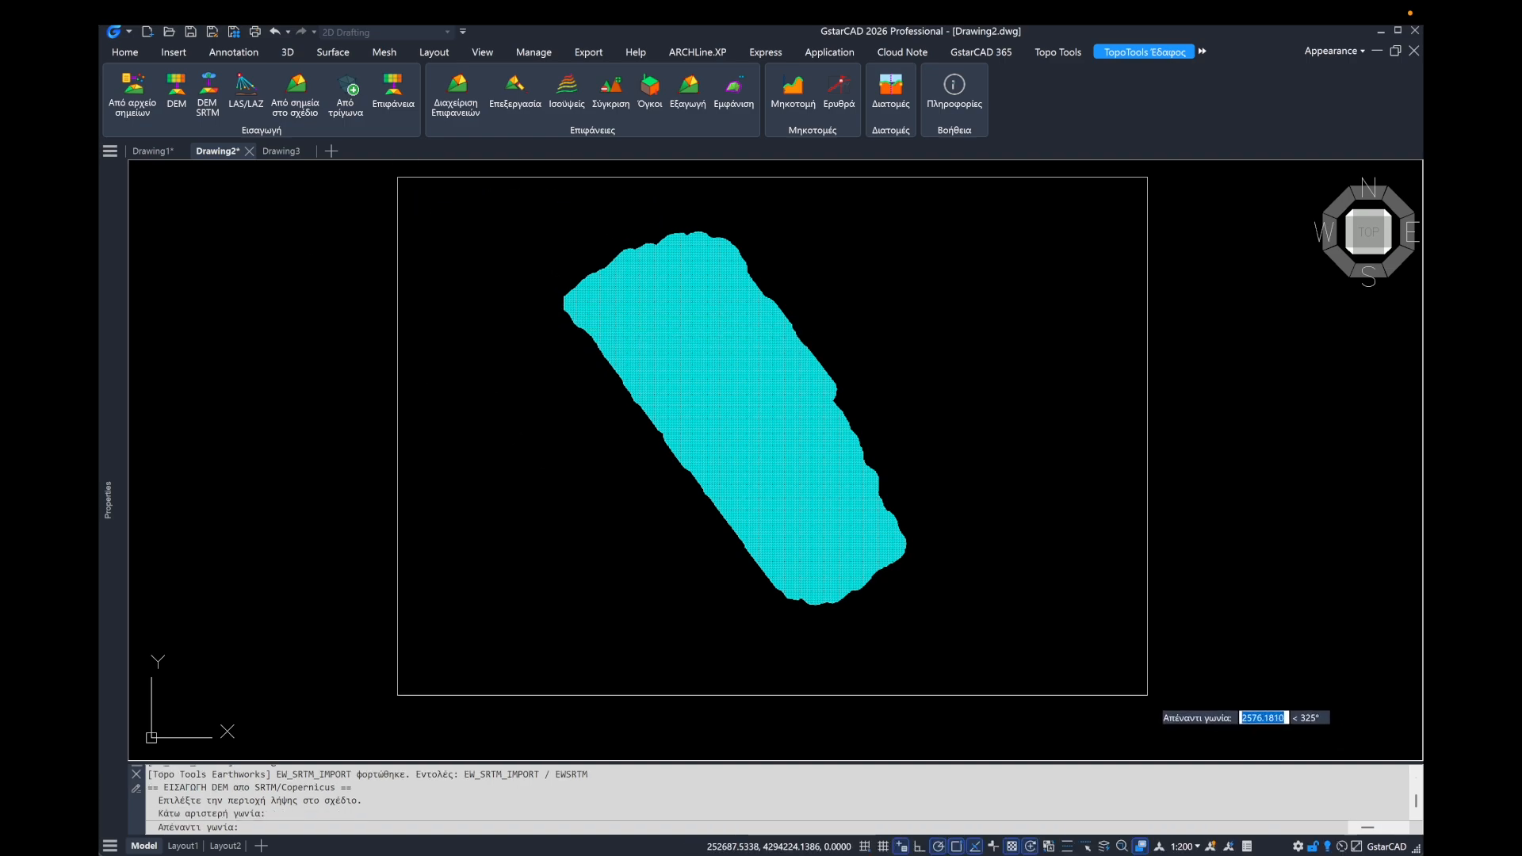
pyautogui.click(1143, 715)
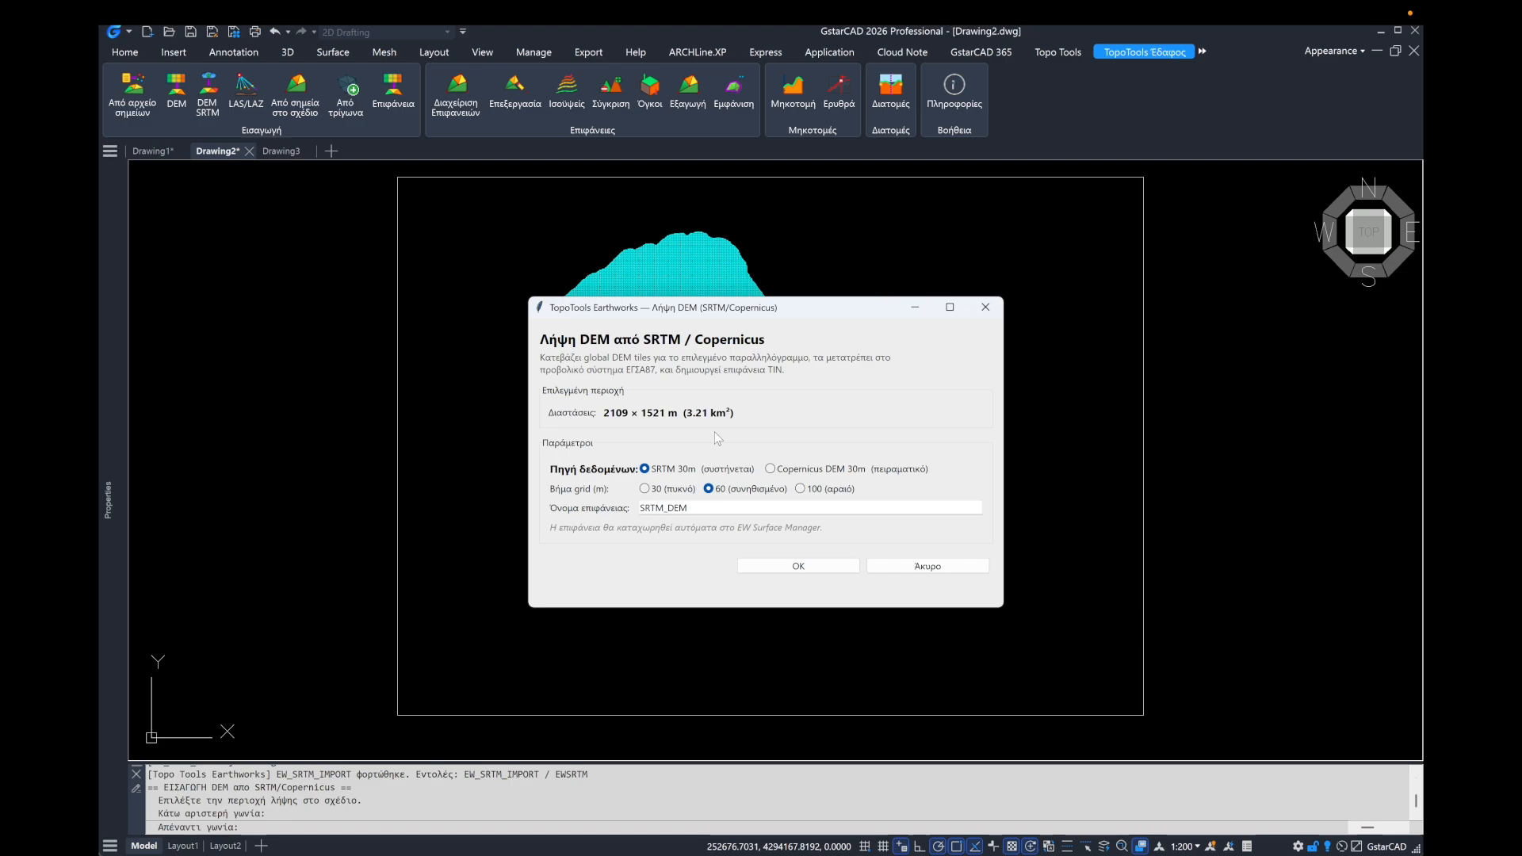
pyautogui.click(644, 489)
pyautogui.click(776, 574)
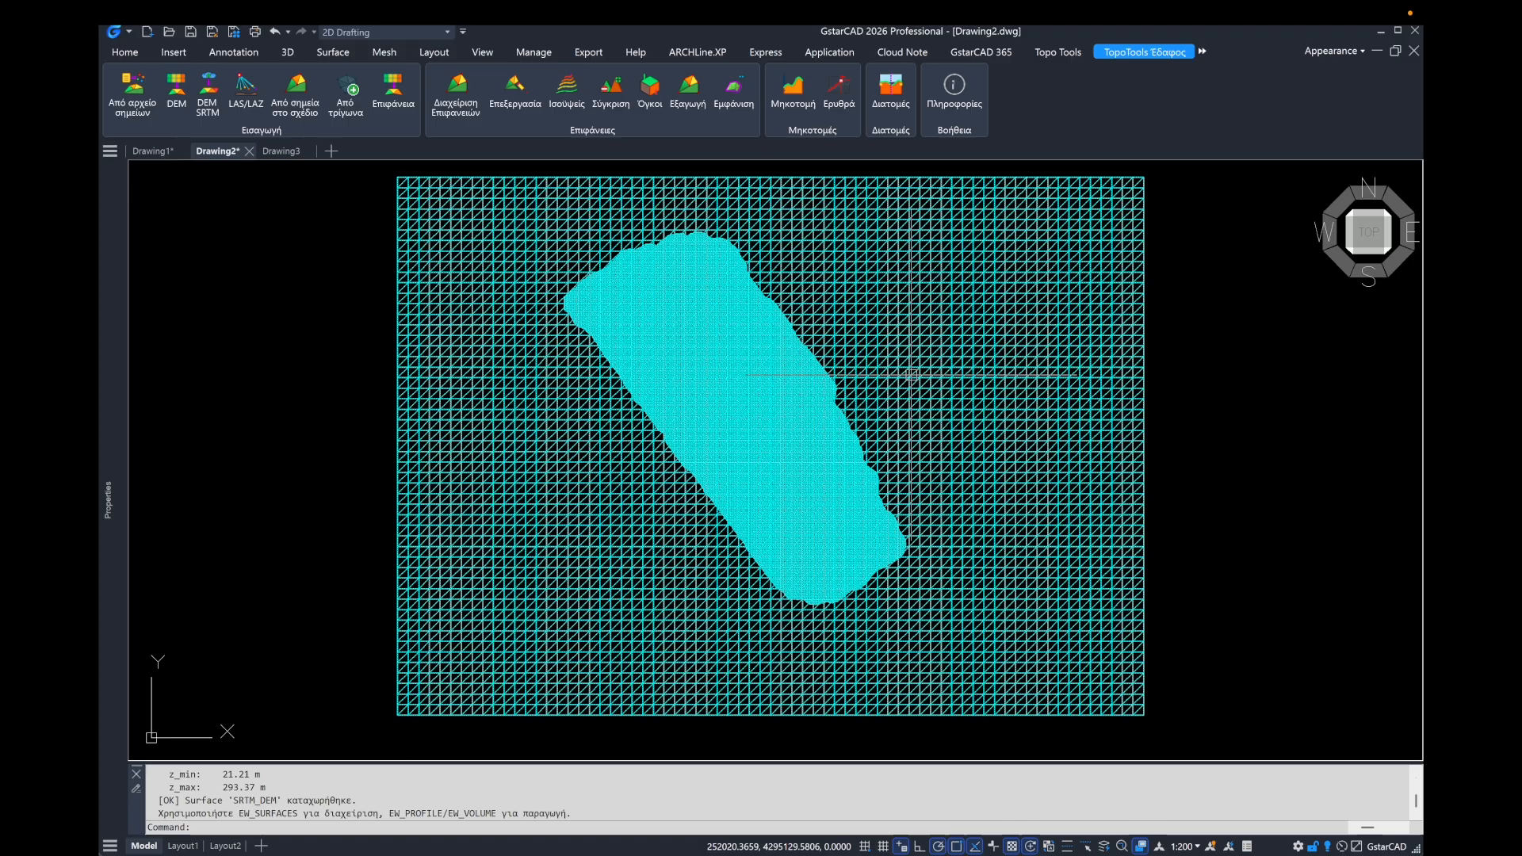
# Step: Set the colour of the SRTM_DEM surface to yellow (Κίτρινο, 2) and apply the change
pyautogui.click(455, 94)
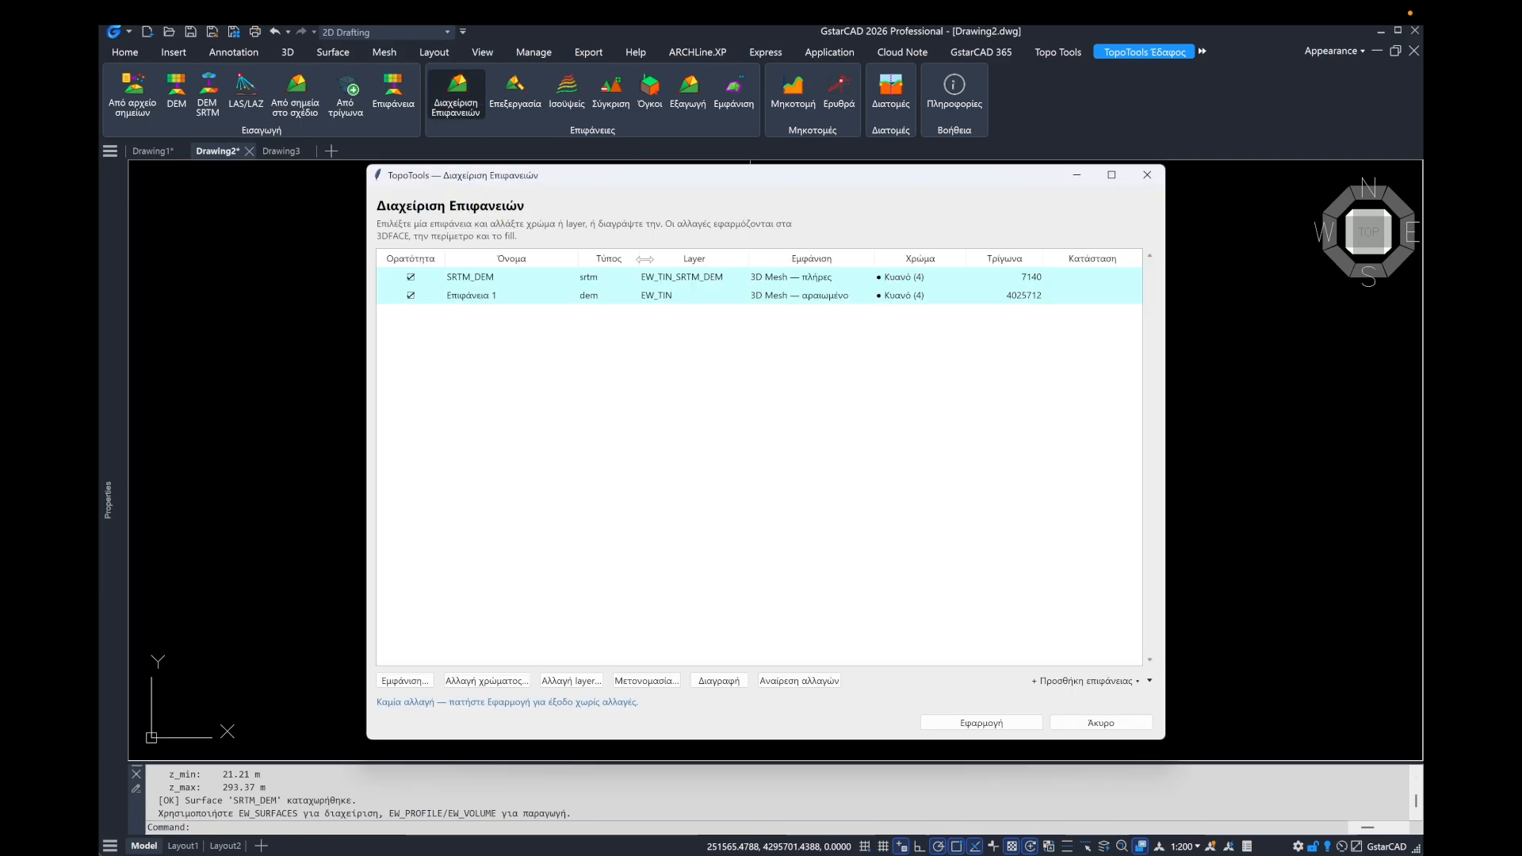
pyautogui.click(490, 276)
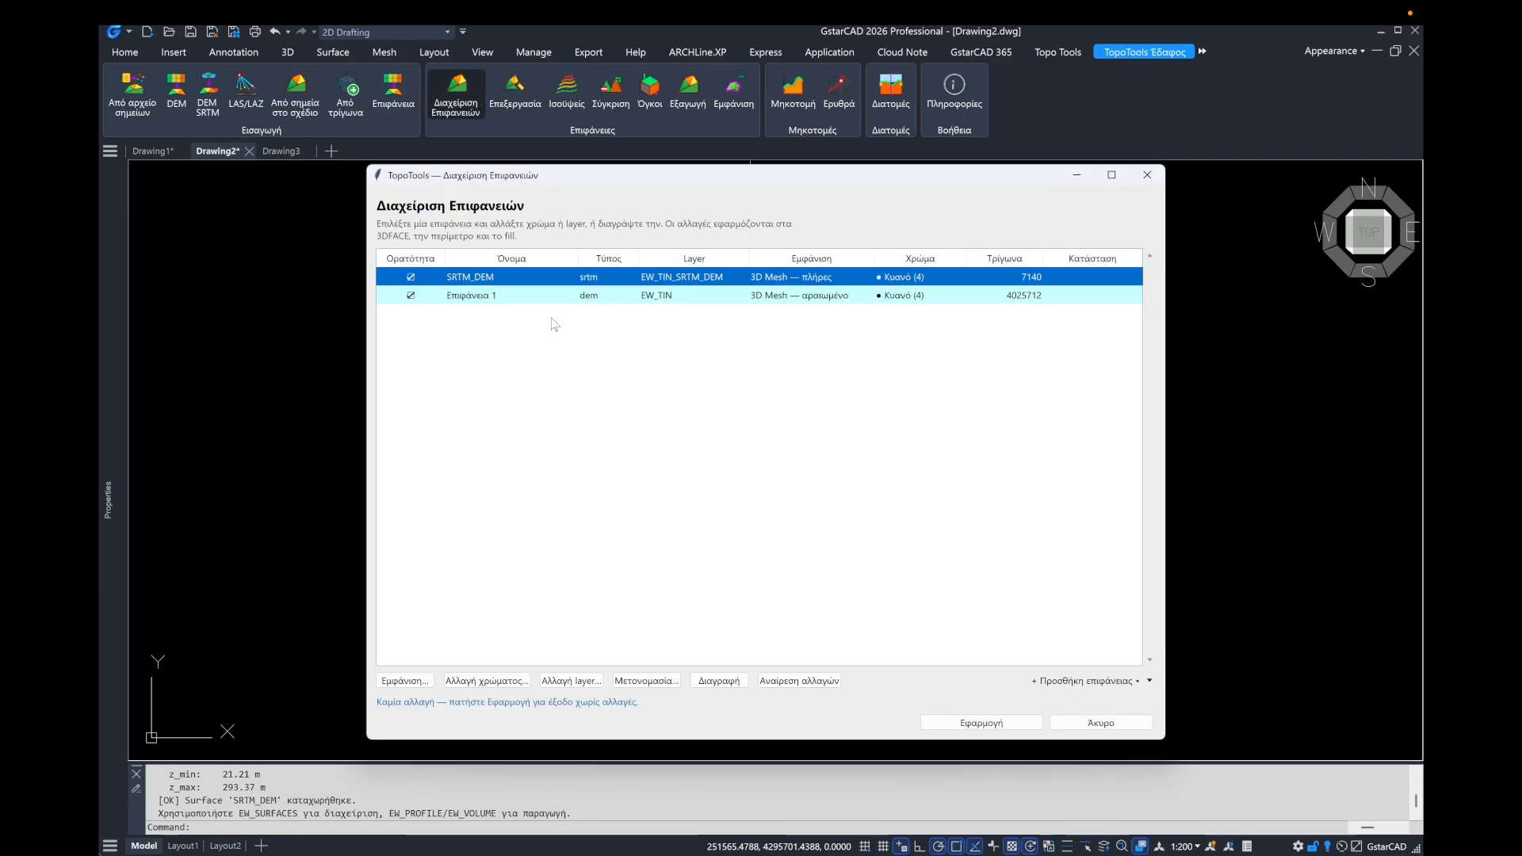
pyautogui.click(487, 680)
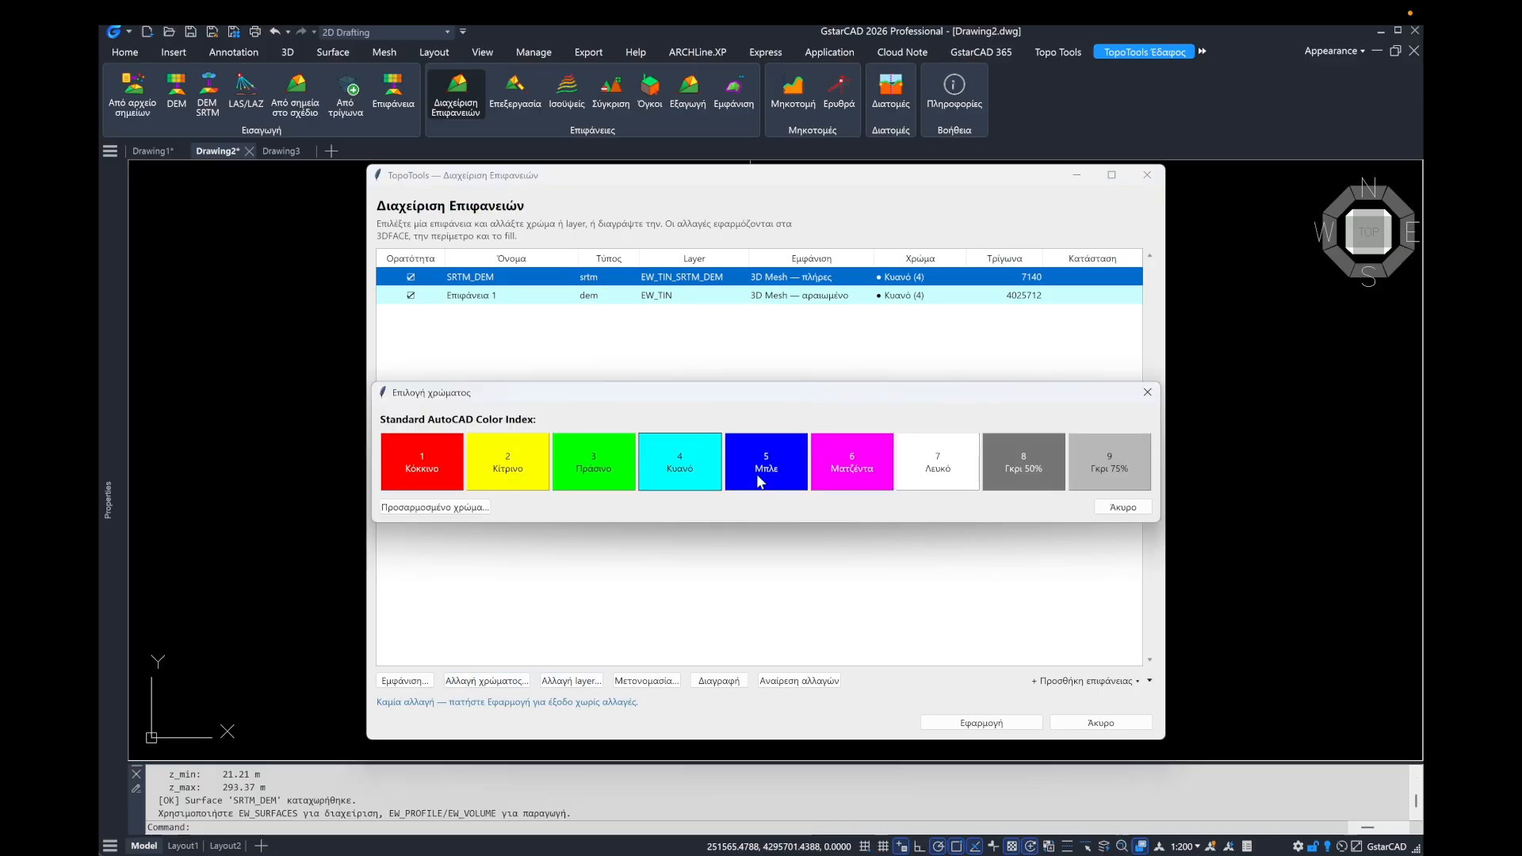
pyautogui.click(529, 472)
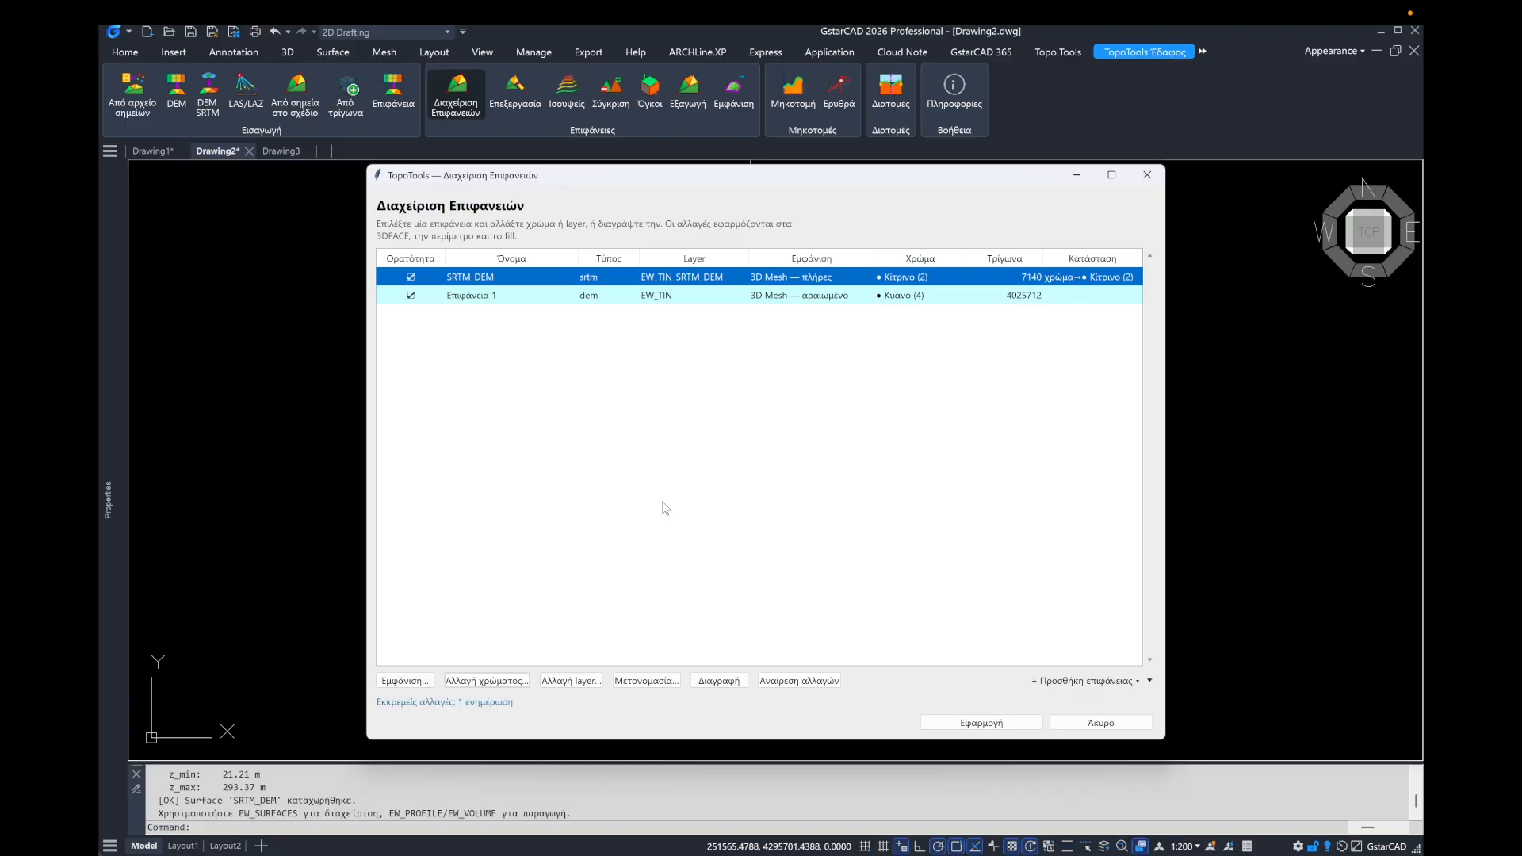
pyautogui.click(951, 721)
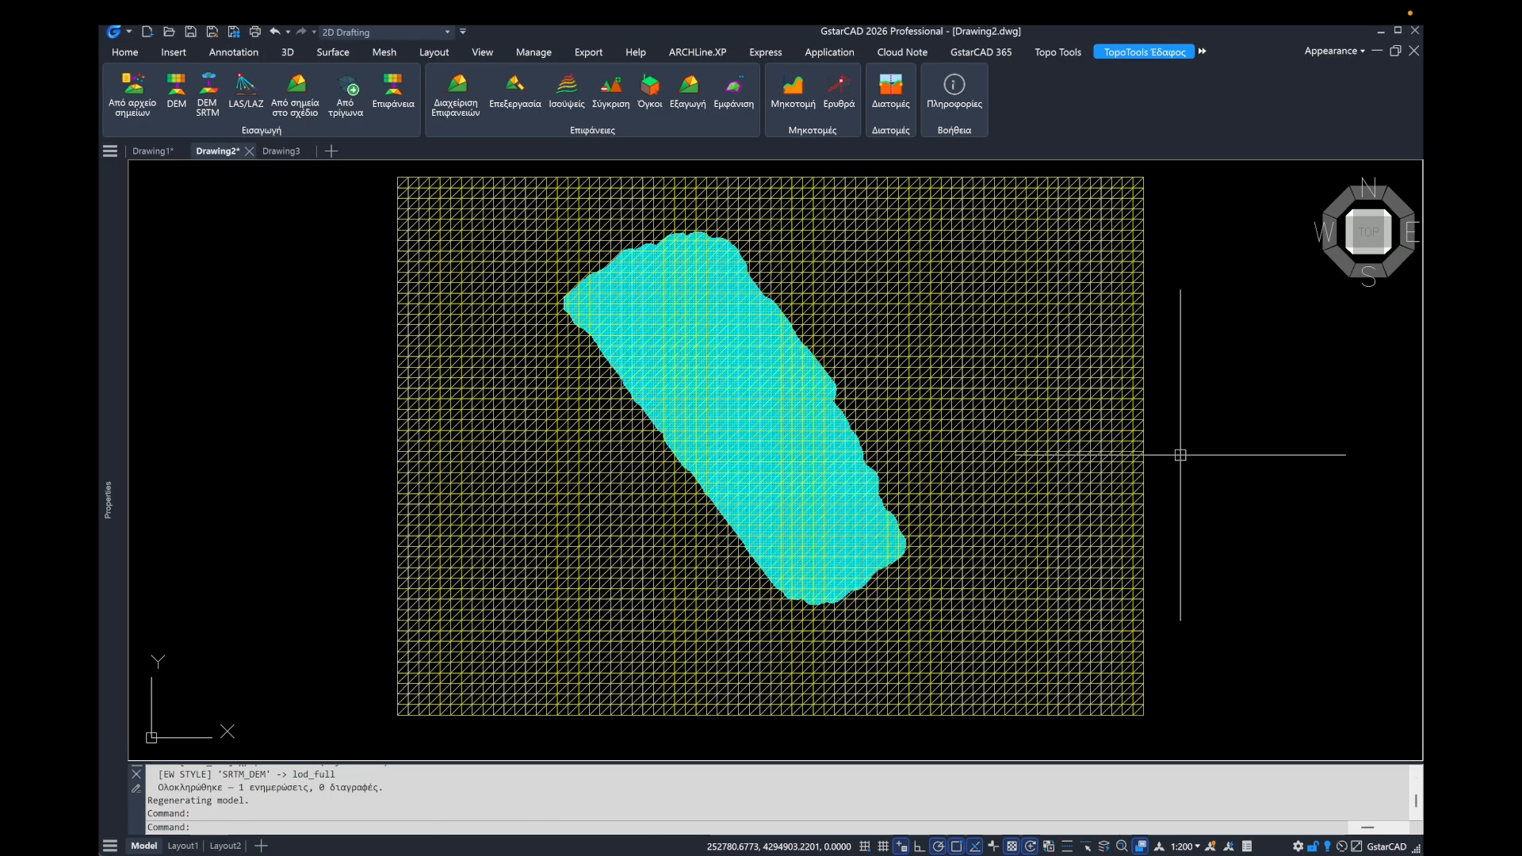
# Step: Compare the relief of the yellow SRTM mesh with the cyan DEM mesh from several 3D angles using 3DORBIT
pyautogui.write('3do')
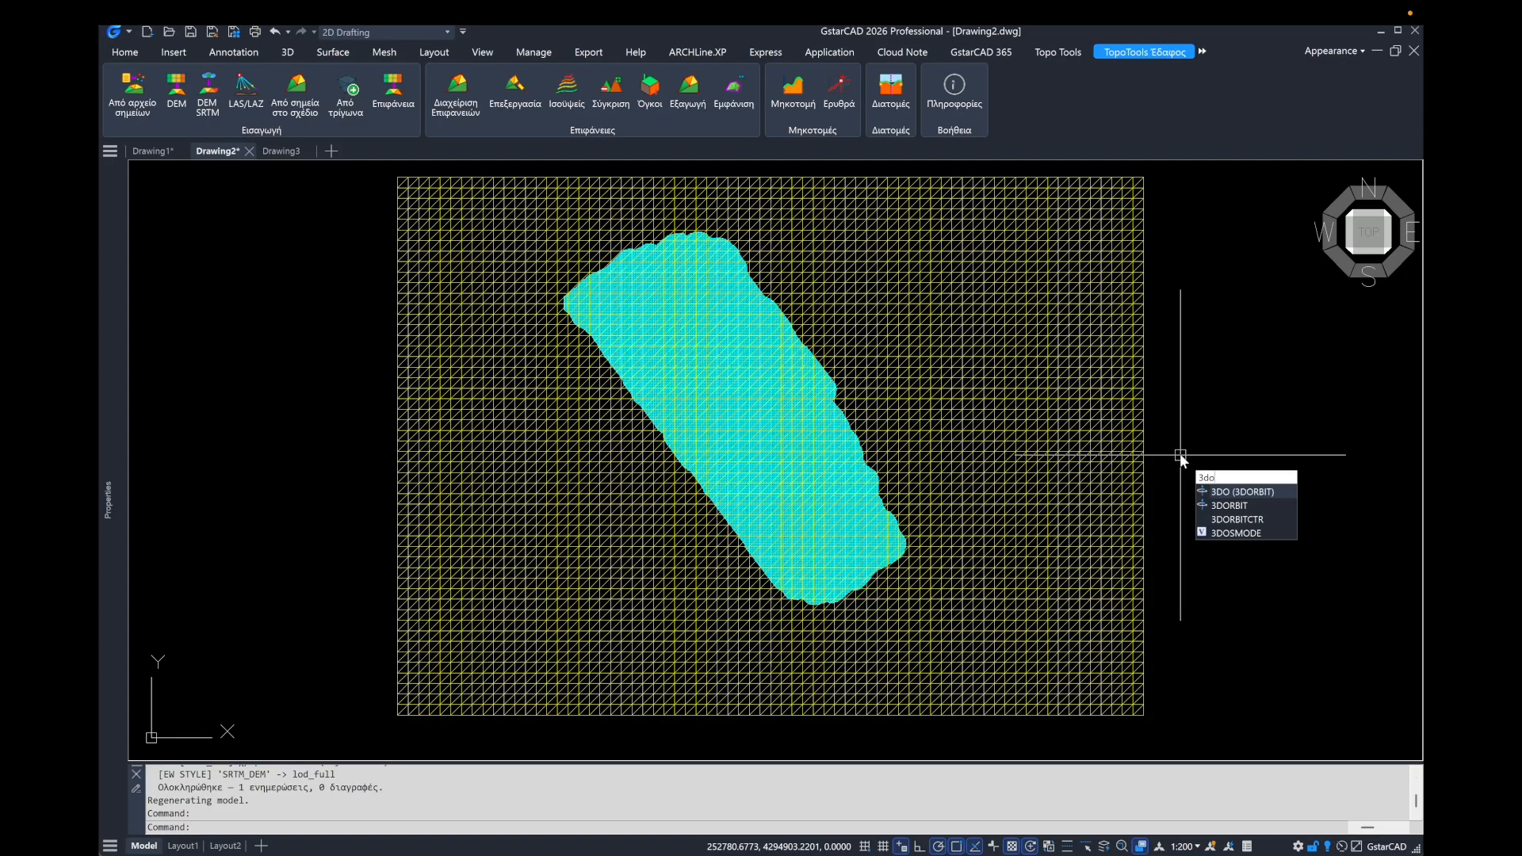
pyautogui.press('Return')
pyautogui.moveTo(887, 455); pyautogui.dragTo(709, 387)
pyautogui.scroll(5, 800, 438)
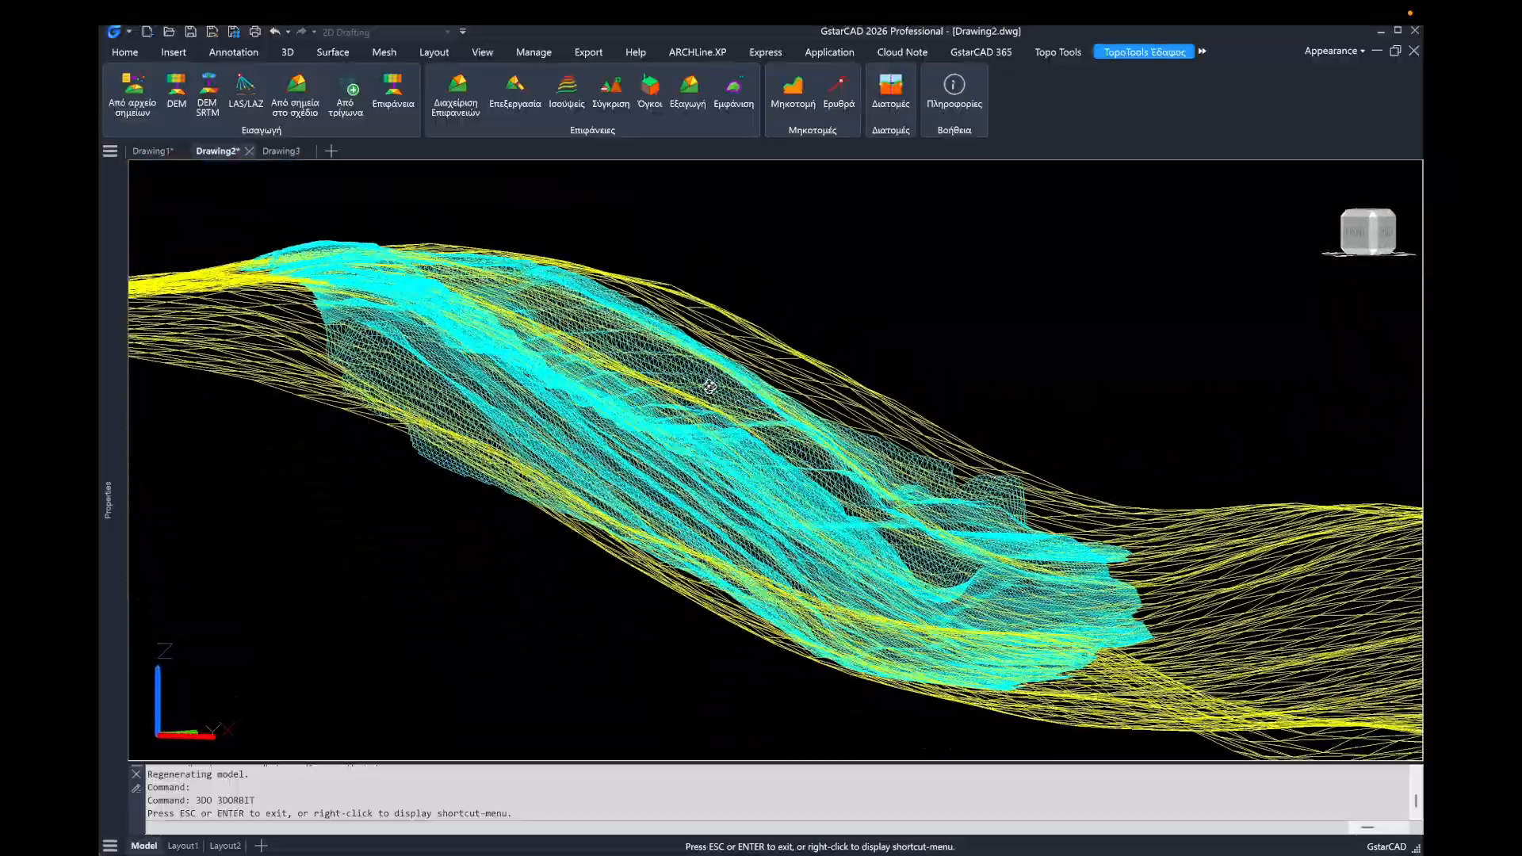
pyautogui.moveTo(710, 387); pyautogui.dragTo(736, 437, button='middle')
pyautogui.scroll(5, 738, 438)
pyautogui.moveTo(737, 439); pyautogui.dragTo(706, 434)
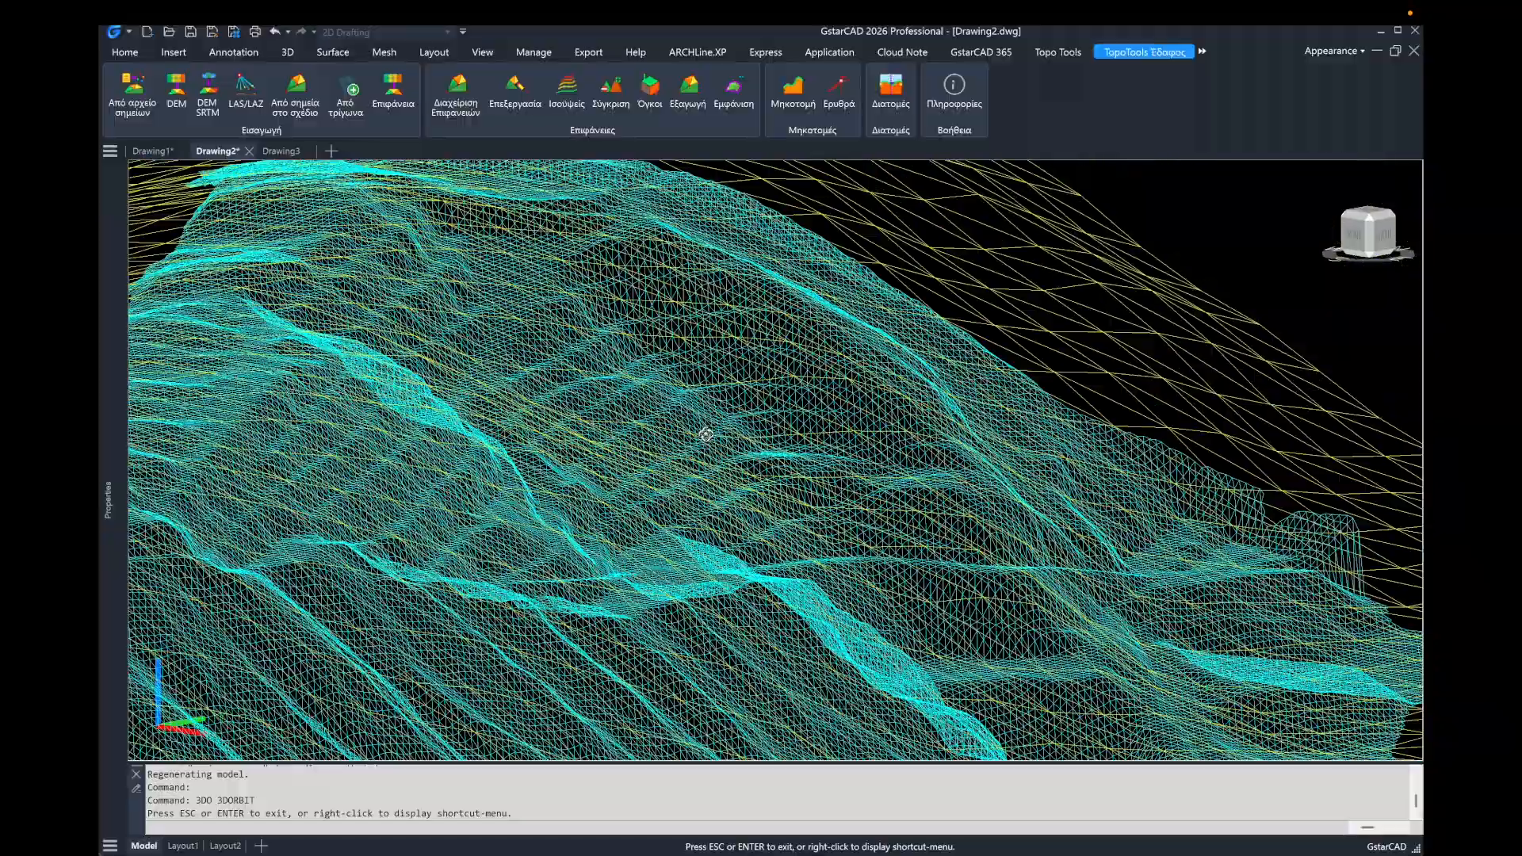
pyautogui.moveTo(574, 465); pyautogui.dragTo(764, 543)
pyautogui.press('Escape')
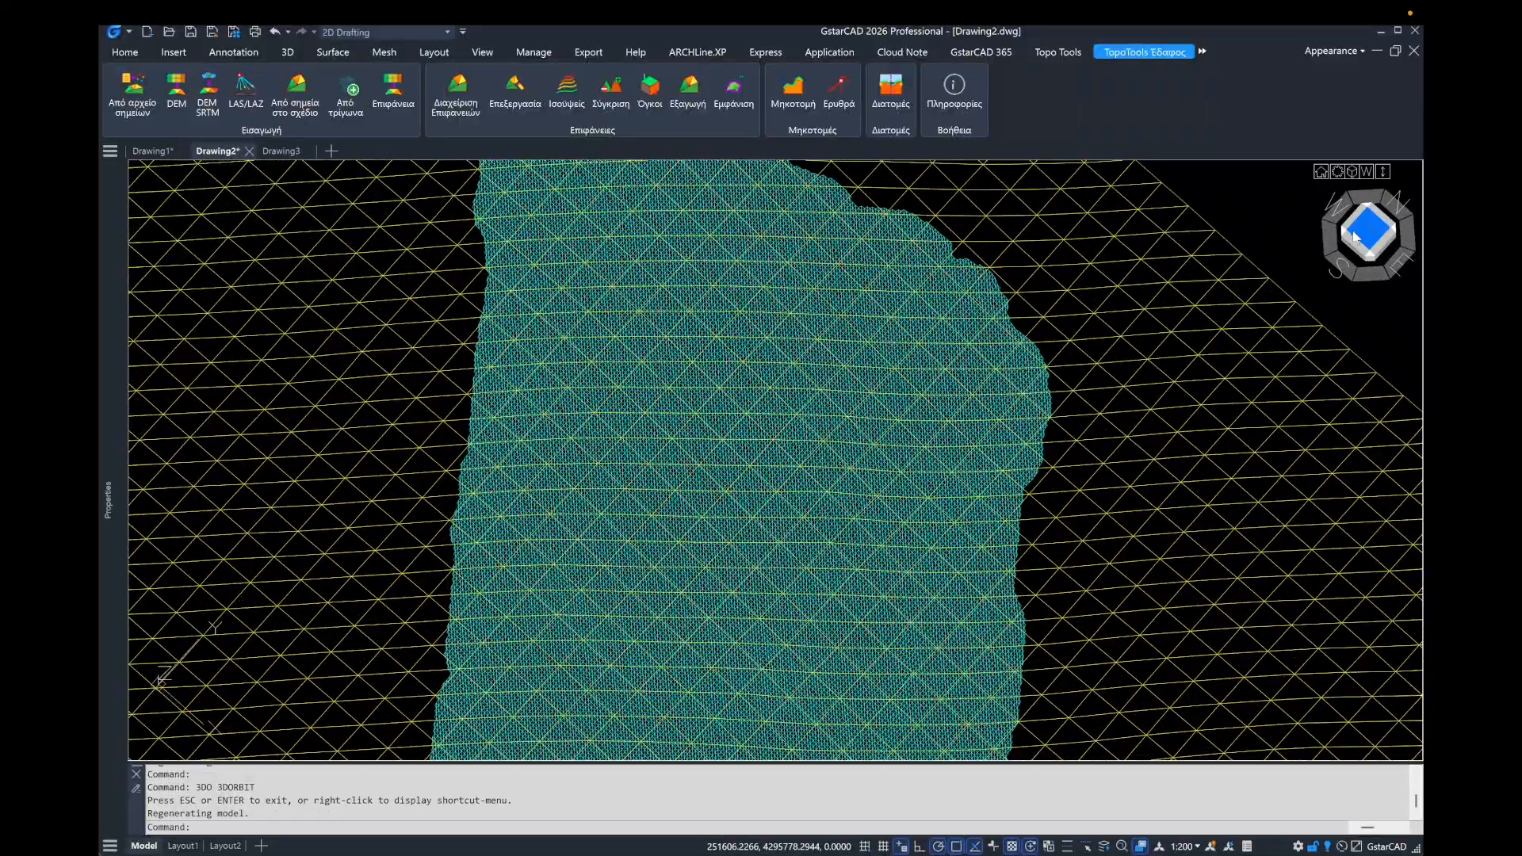
# Step: Change the display of the SRTM_DEM and Επιφάνεια 1 surfaces to perimeter only (Περίμετρος) and apply the changes
pyautogui.click(1357, 234)
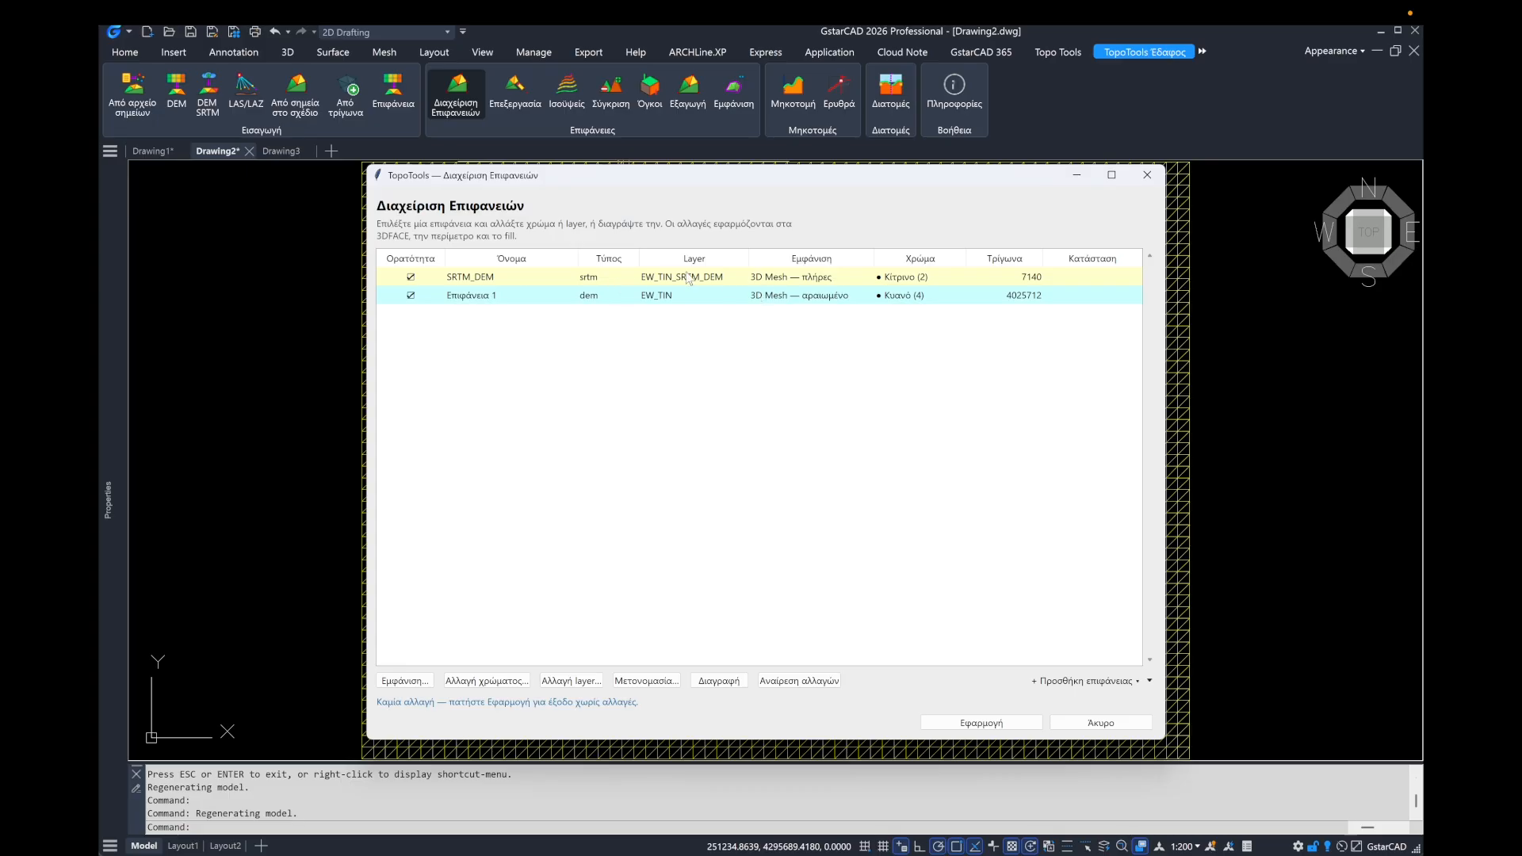
pyautogui.click(689, 277)
pyautogui.doubleClick(689, 277)
pyautogui.click(650, 469)
pyautogui.click(775, 536)
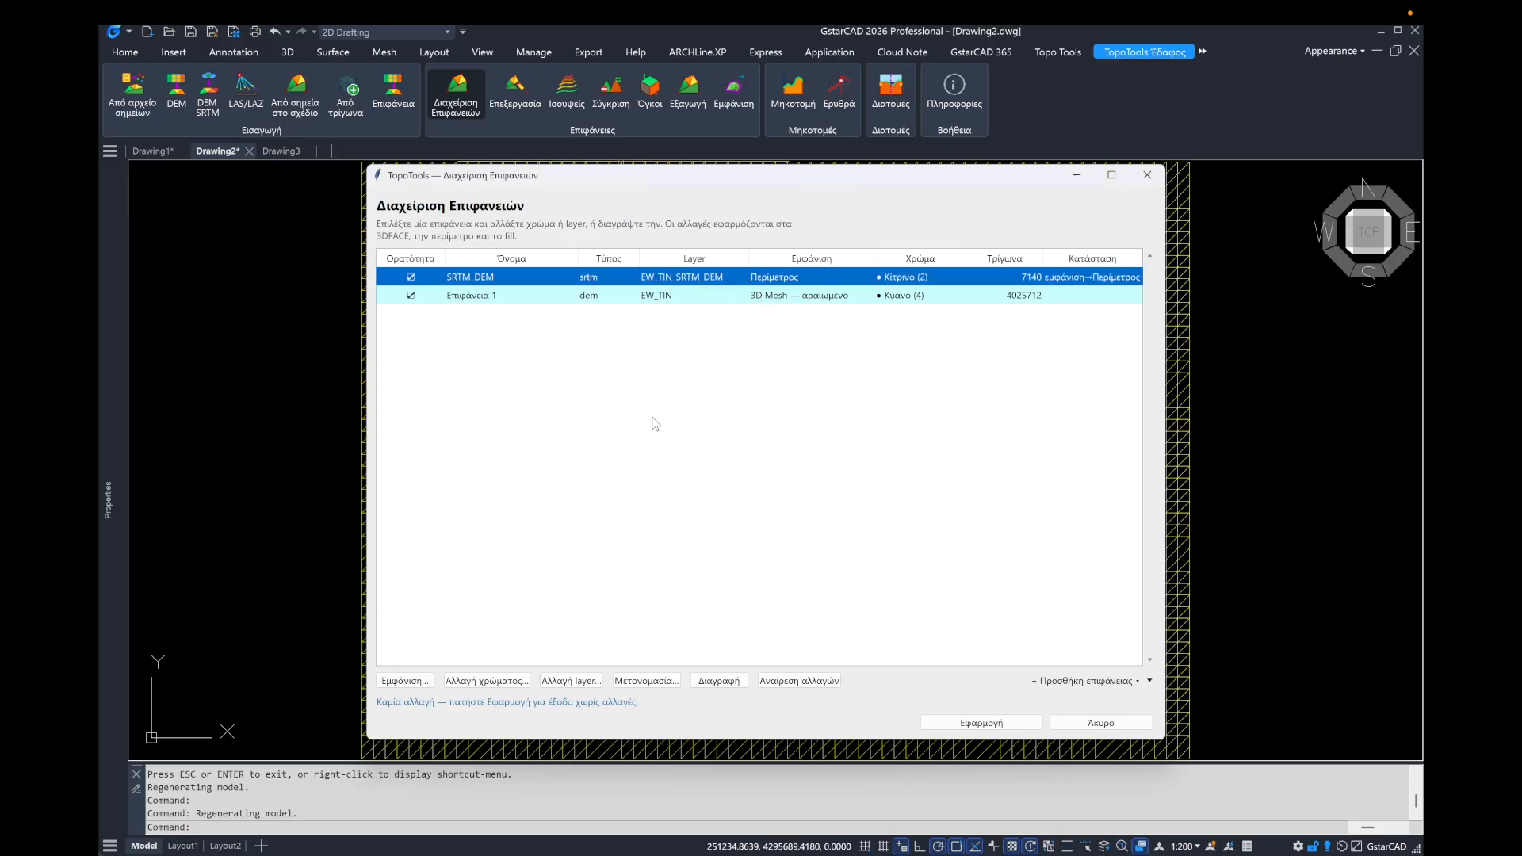
pyautogui.doubleClick(603, 298)
pyautogui.click(650, 470)
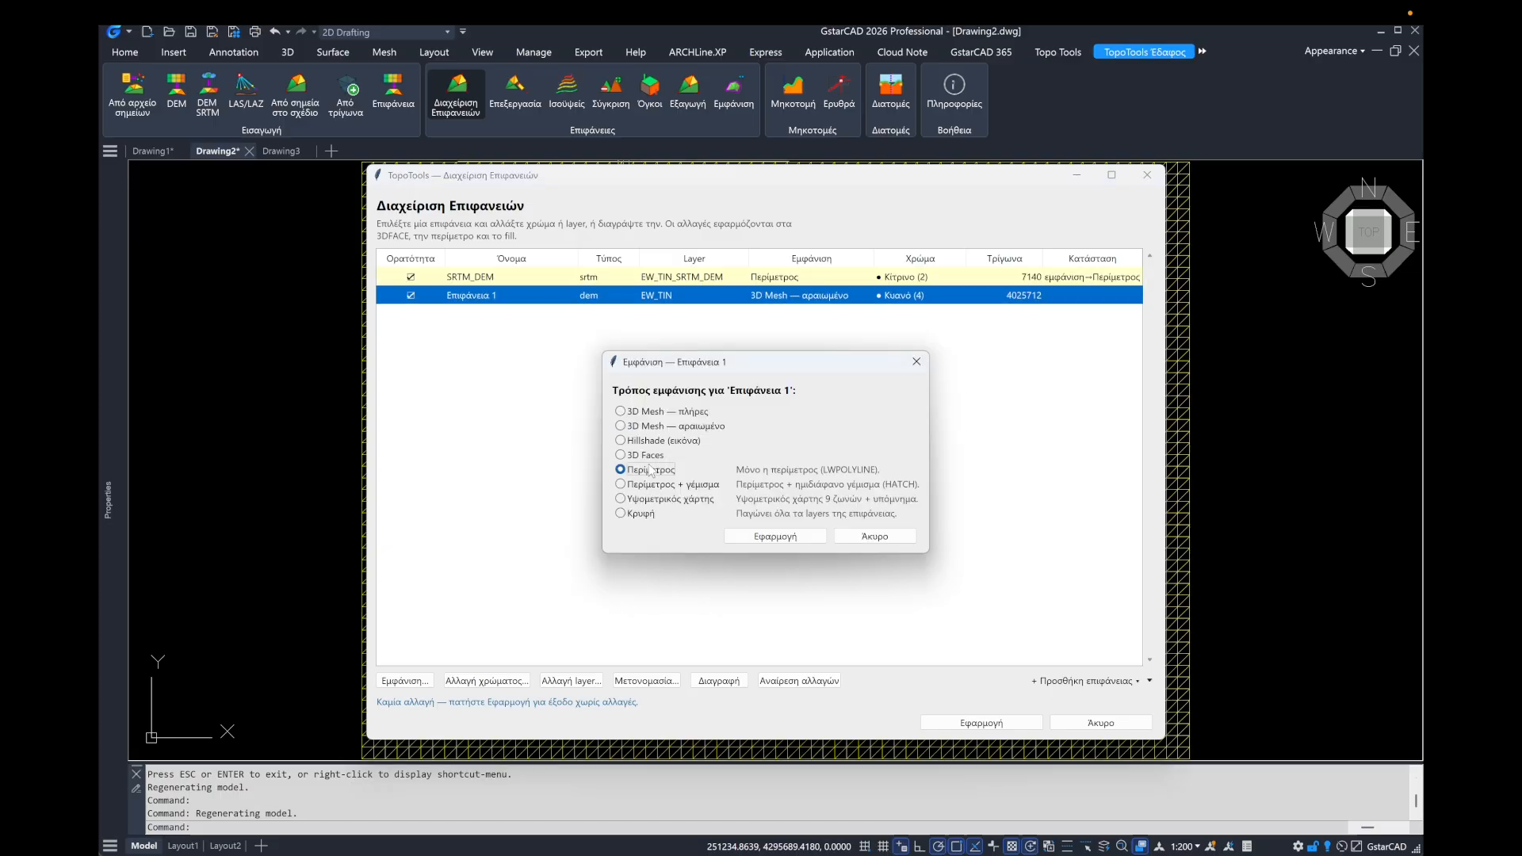
pyautogui.click(768, 536)
pyautogui.click(981, 723)
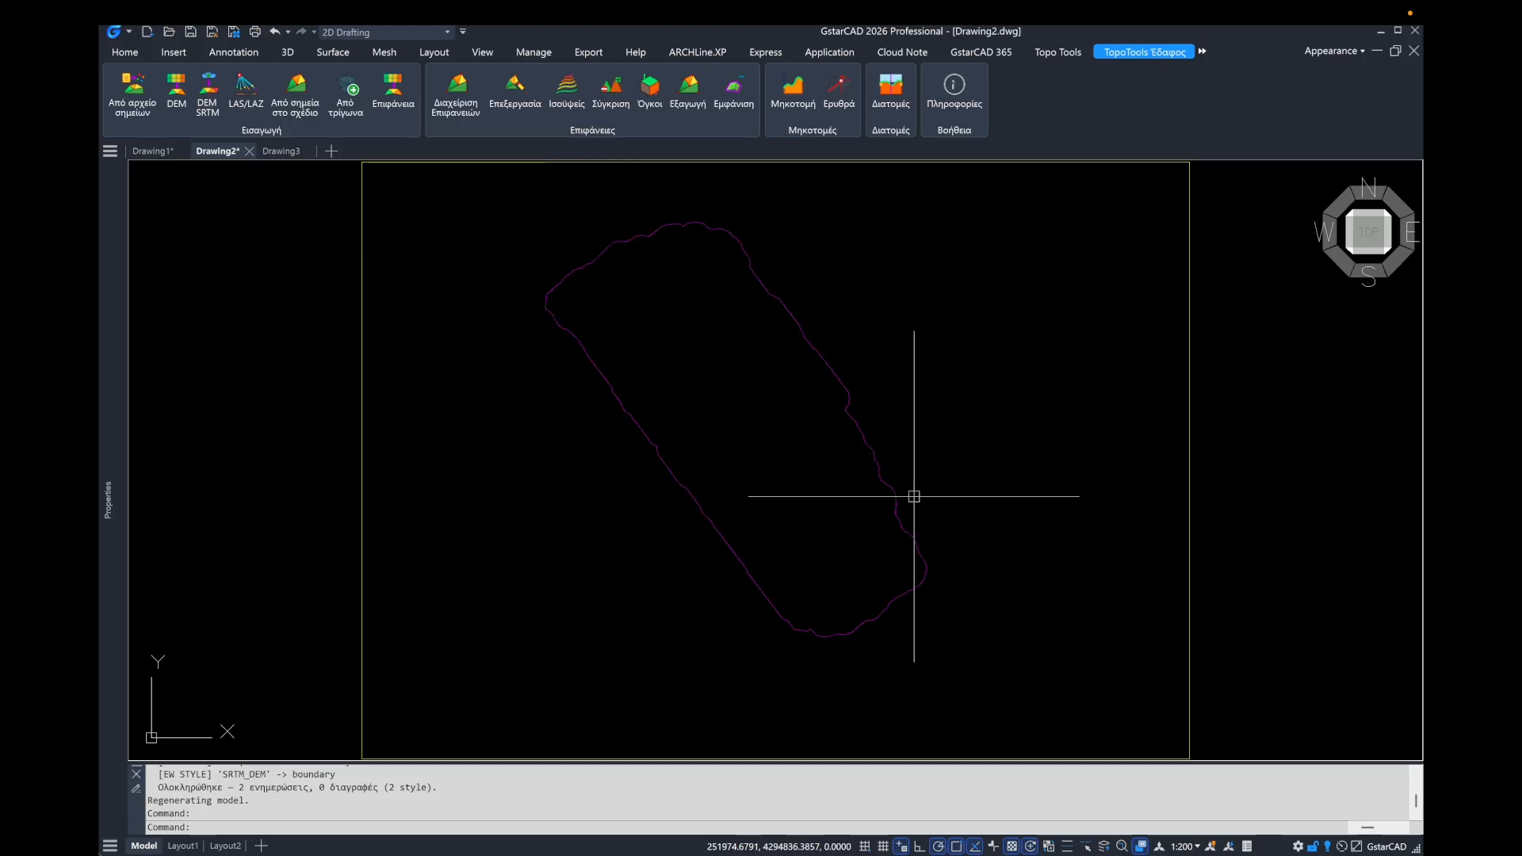
# Step: Compare existing surface SRTM_DEM with design surface Επιφάνεια 1 at a 2 m iso-thickness interval, calculate Δz and draw the difference
pyautogui.click(606, 107)
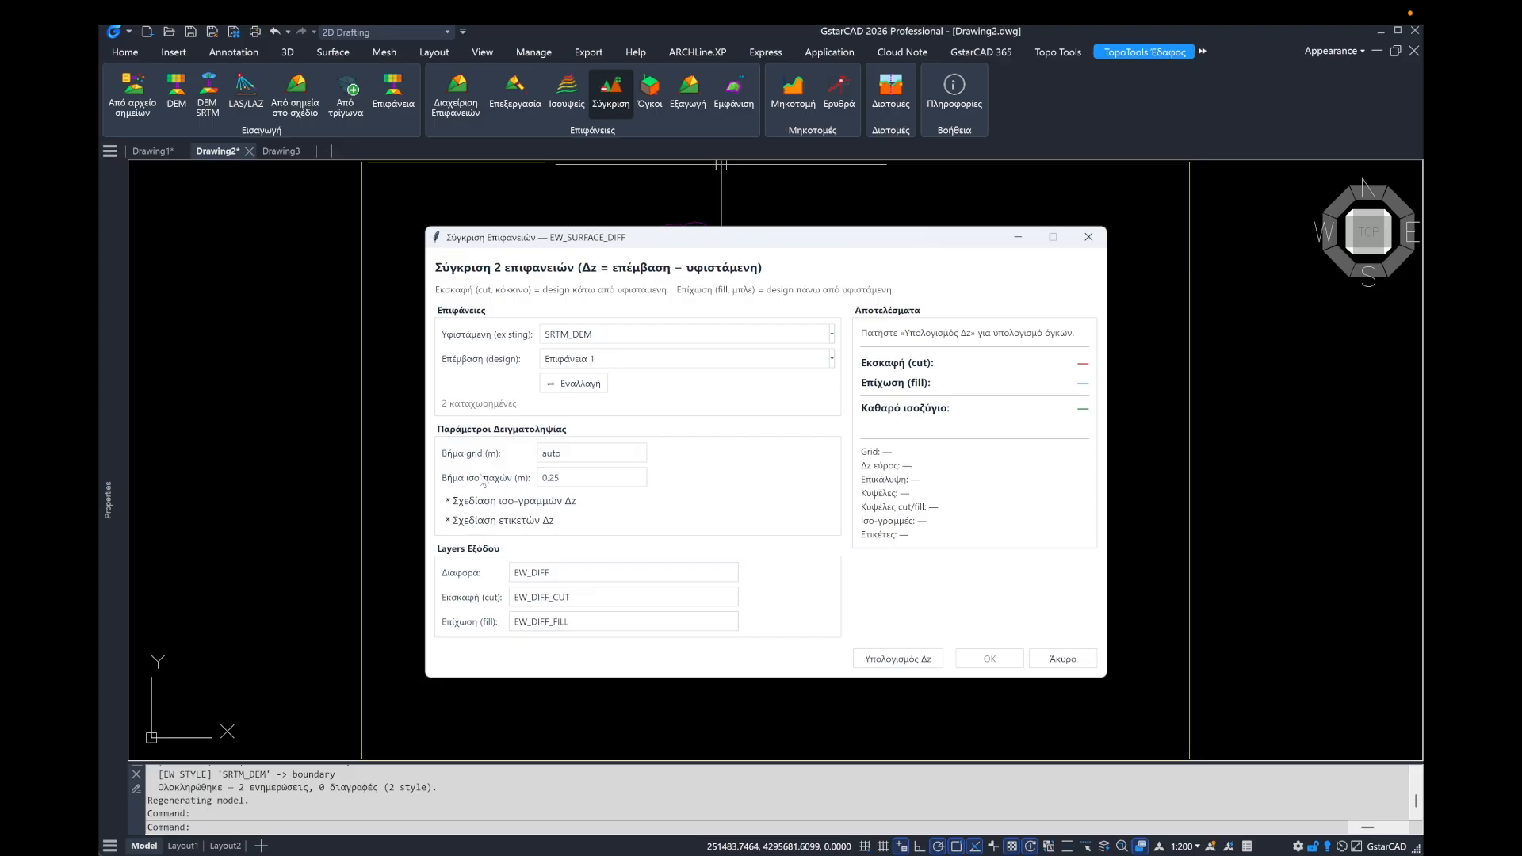
pyautogui.doubleClick(576, 475)
pyautogui.write('1')
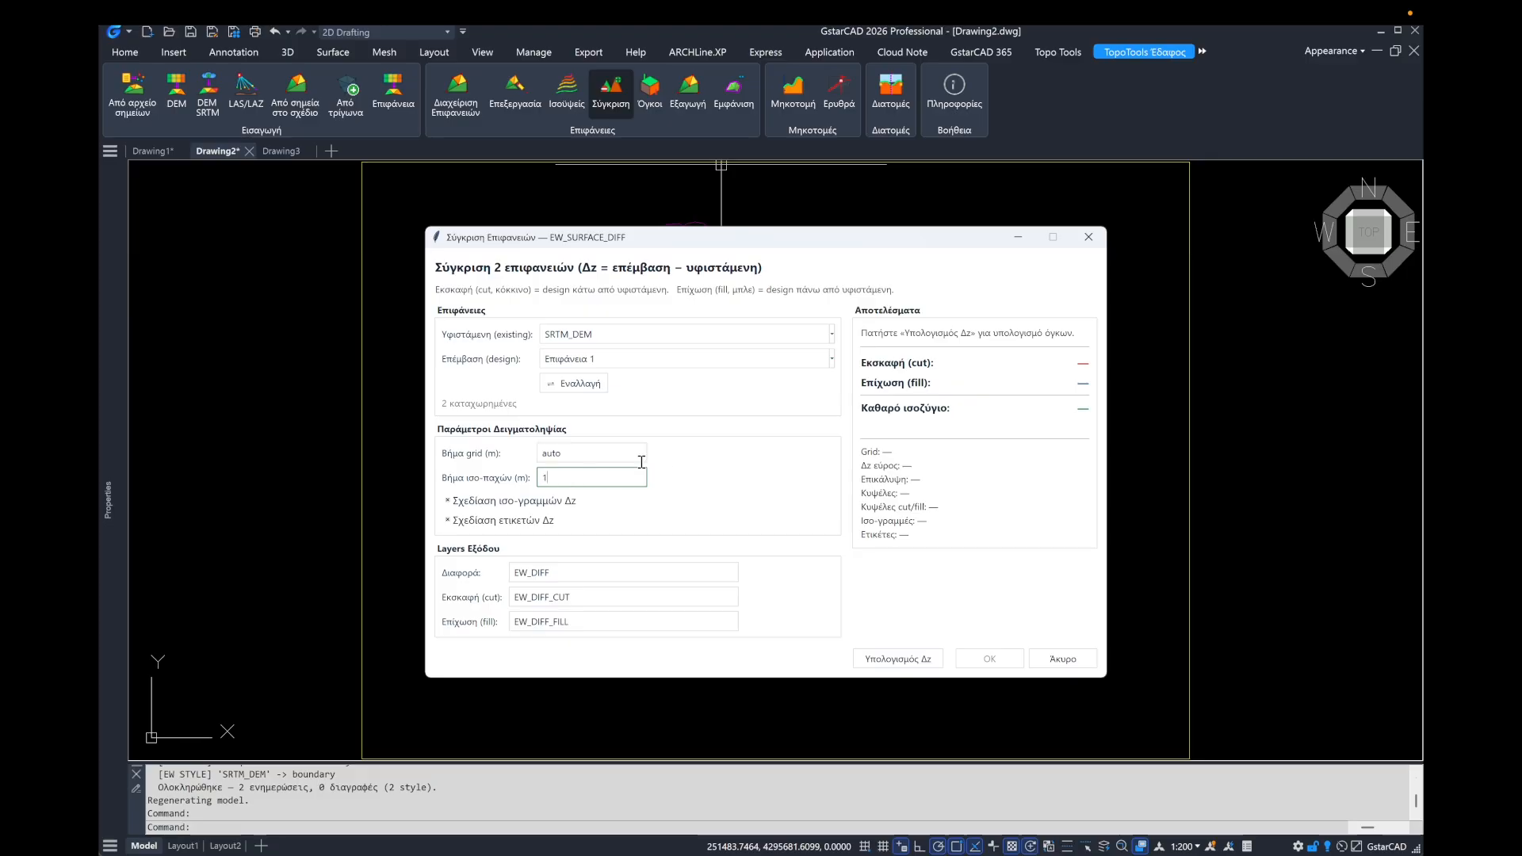
pyautogui.write('2')
pyautogui.click(898, 658)
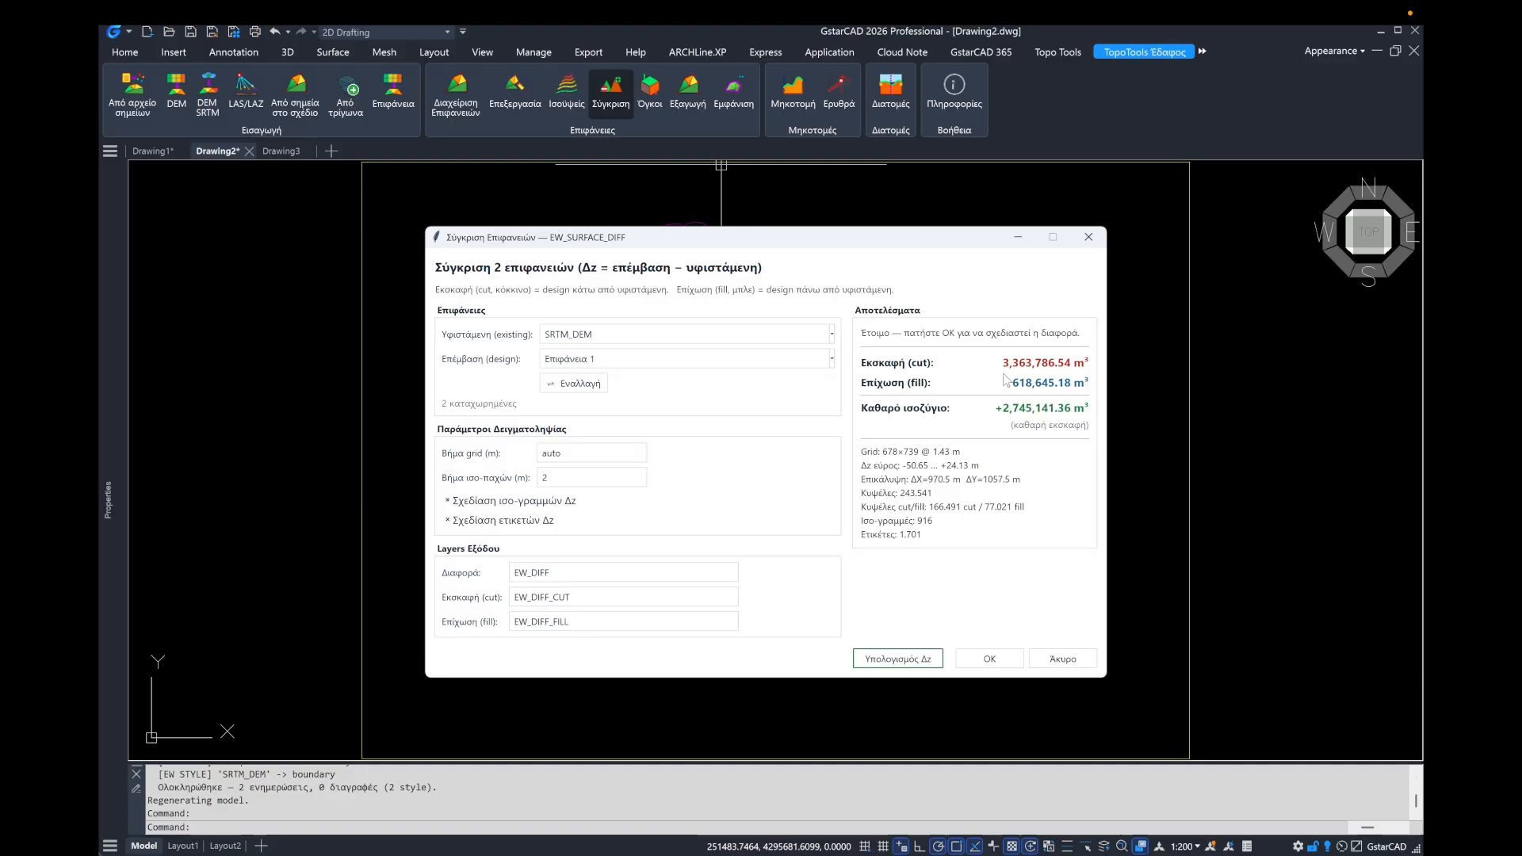
pyautogui.click(987, 646)
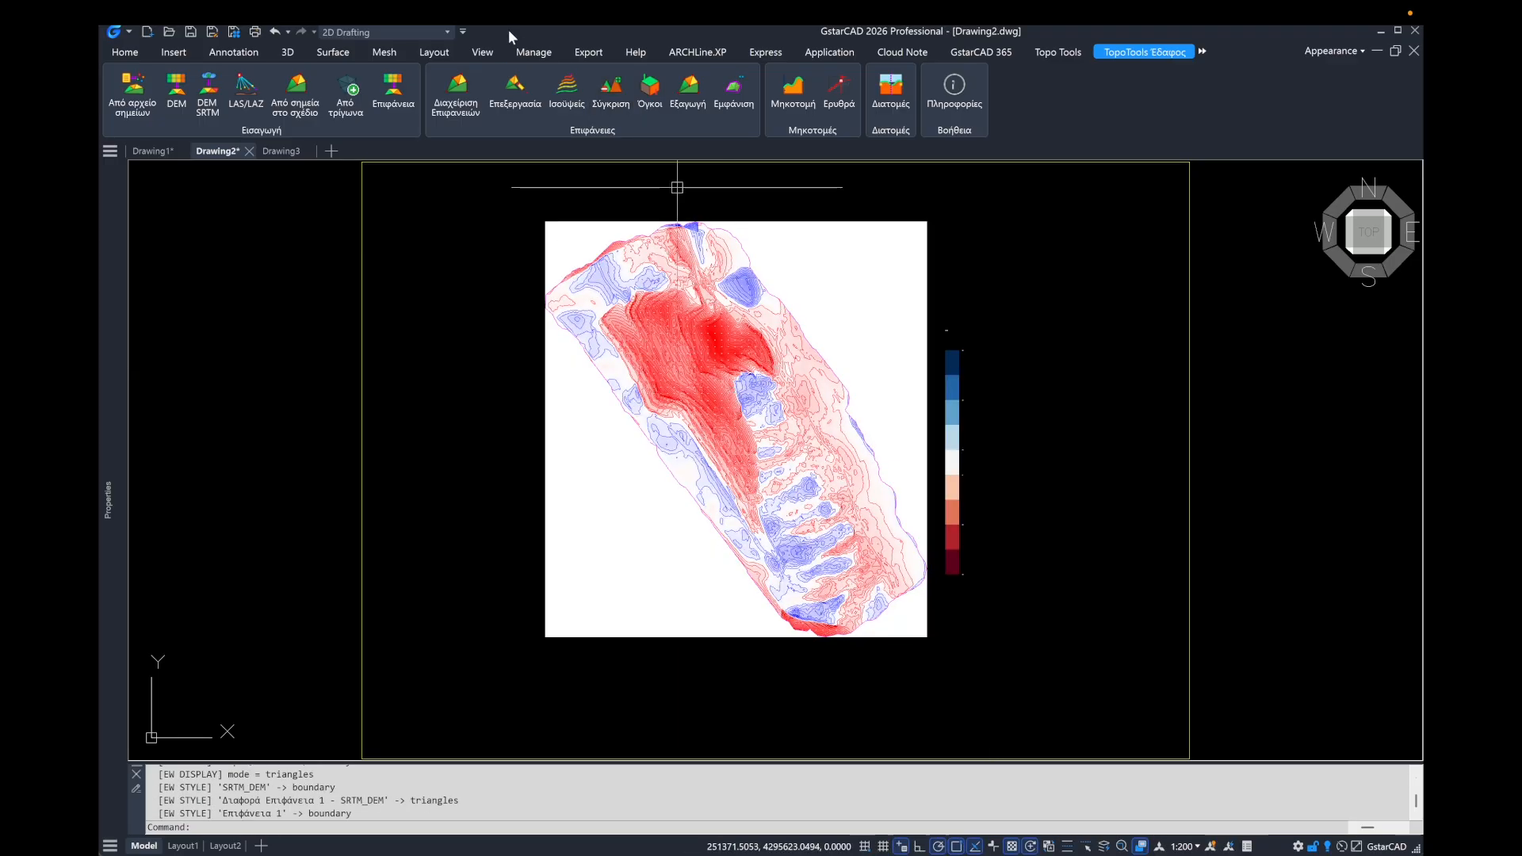
# Step: Hide the Επιφάνεια 1 and SRTM_DEM surfaces, keeping only the difference surface shown, and apply the change
pyautogui.click(468, 109)
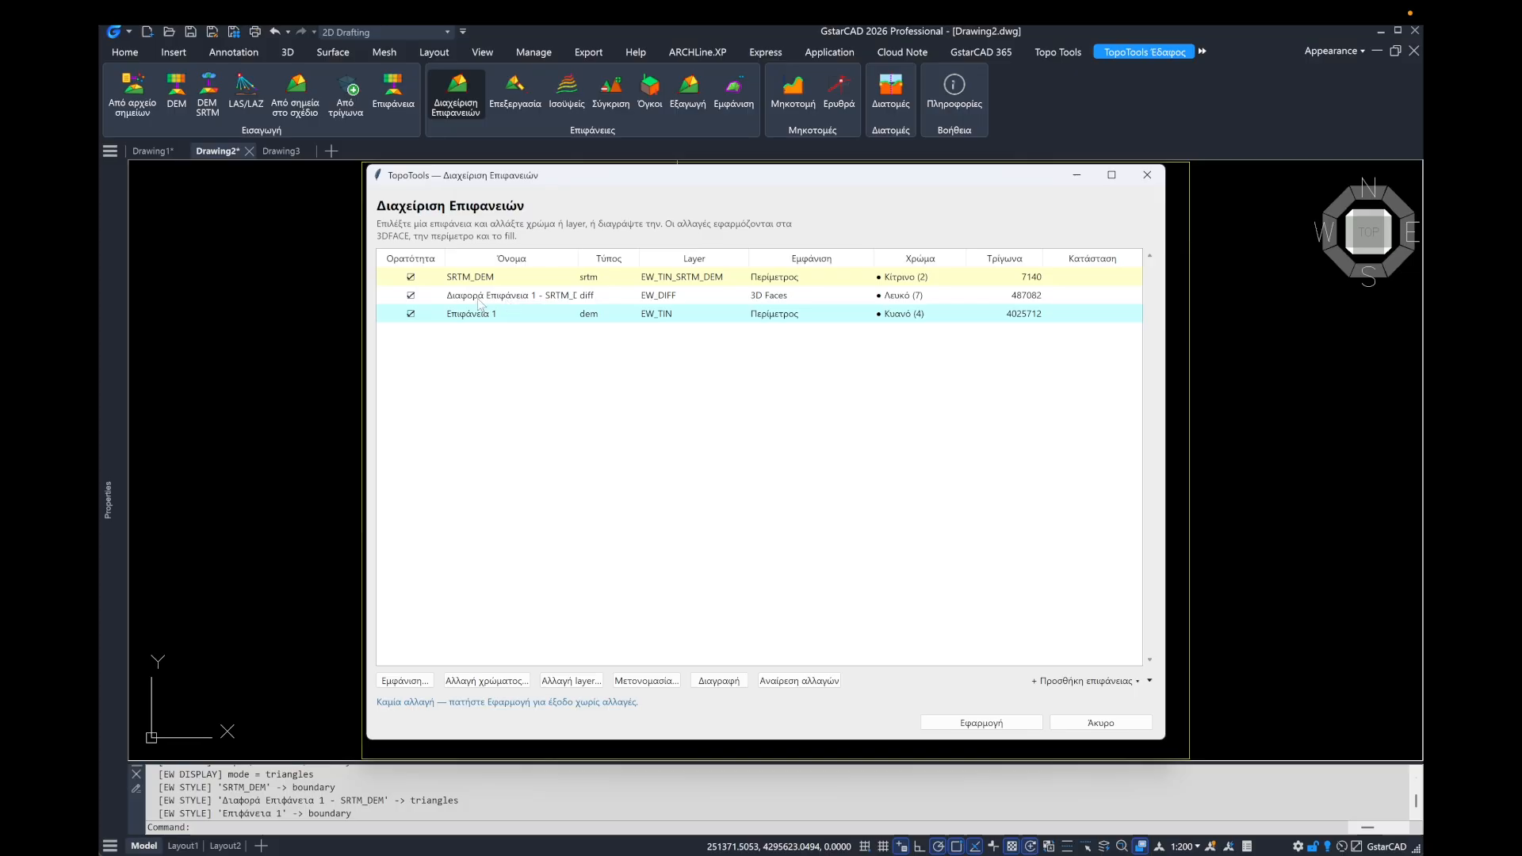
pyautogui.click(410, 314)
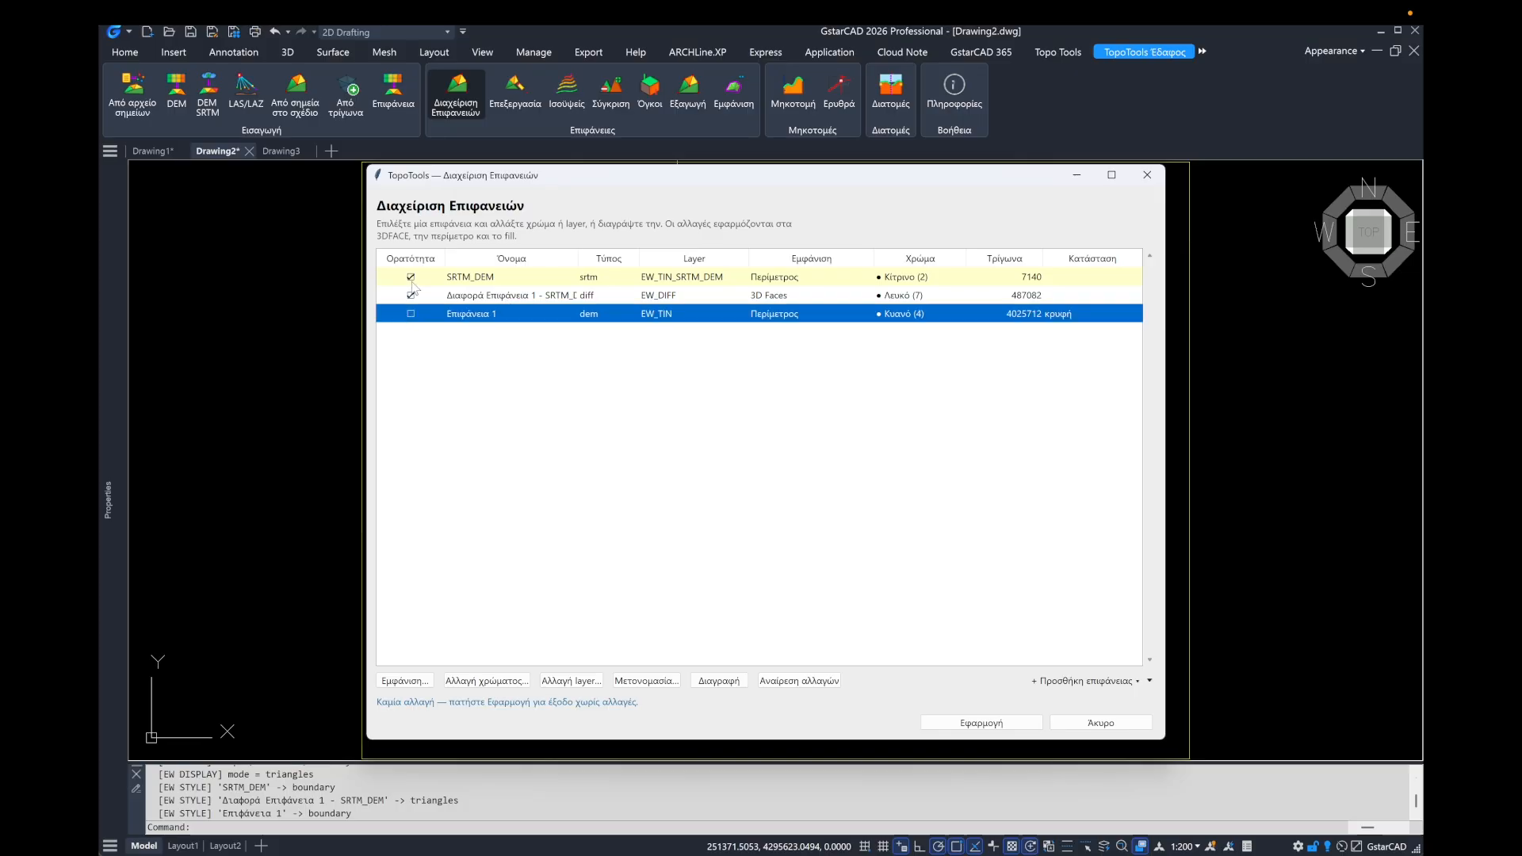
pyautogui.click(413, 280)
pyautogui.click(974, 724)
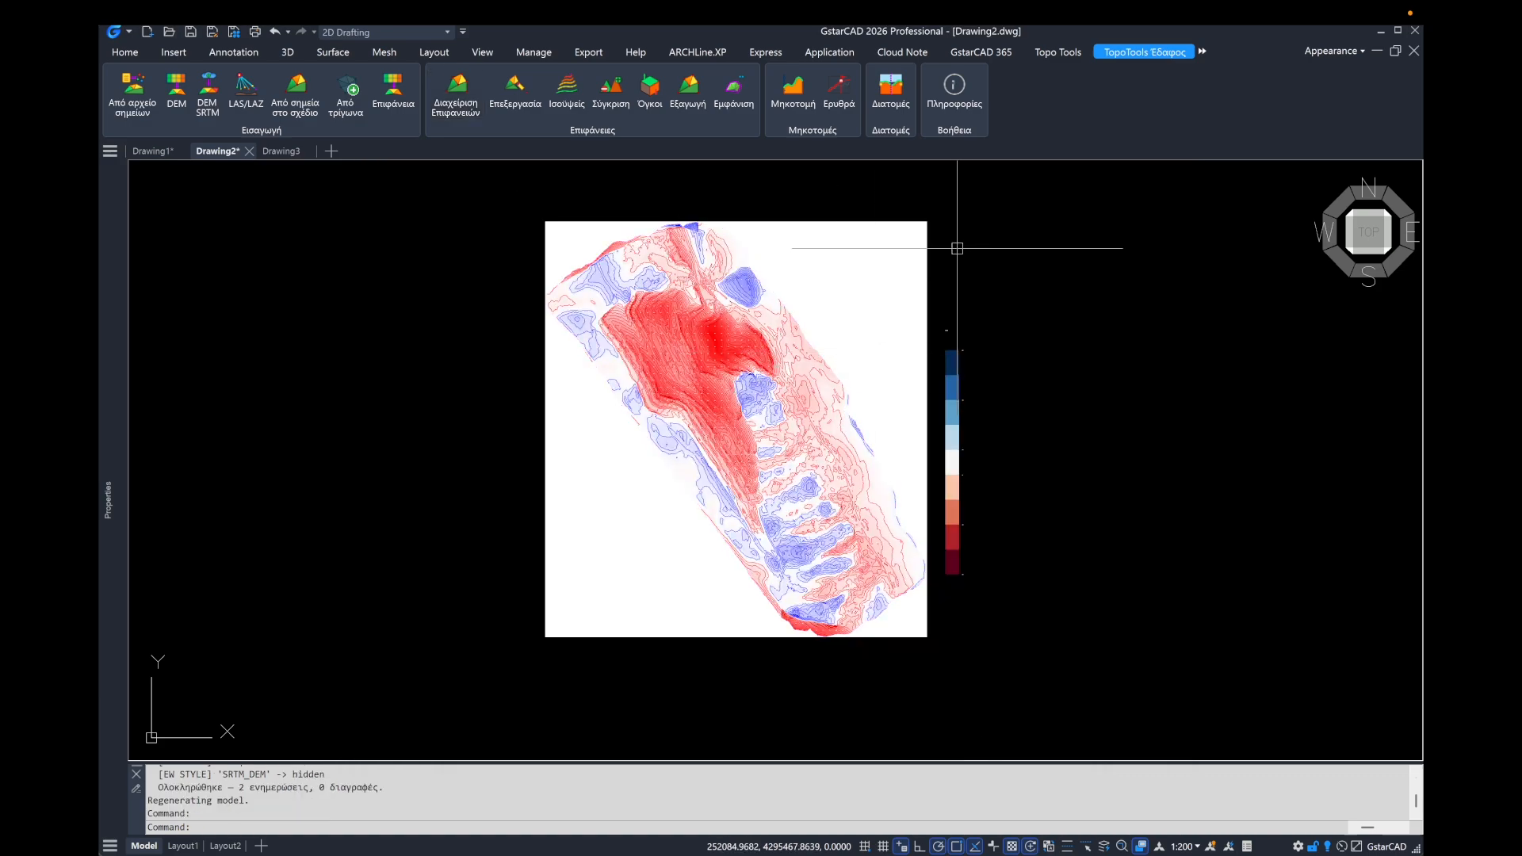
# Step: Delete the white-background heatmap image behind the cut and fill iso-lines
pyautogui.click(927, 231)
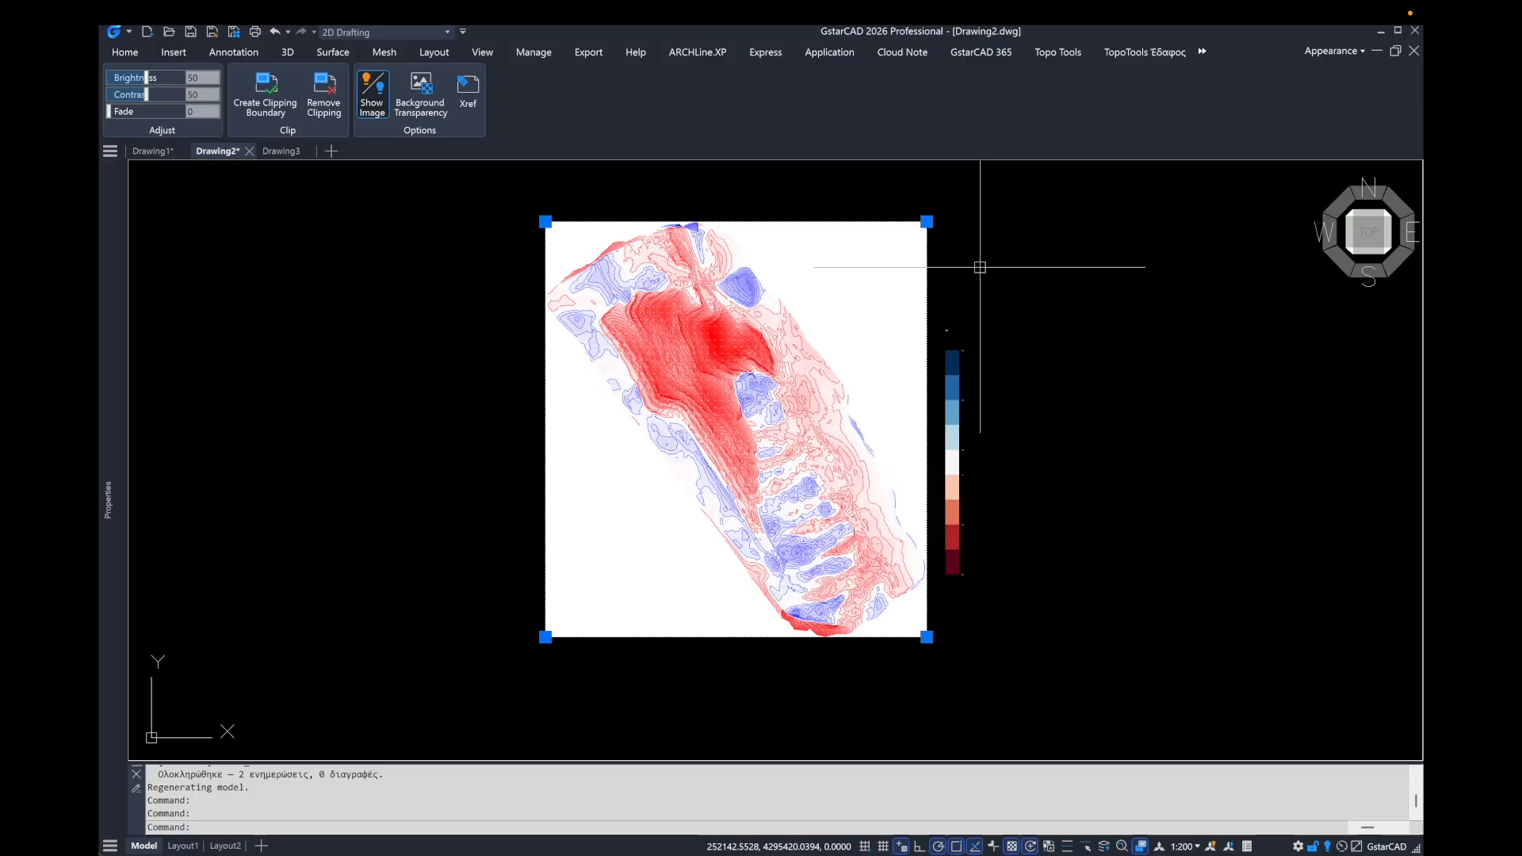
pyautogui.press('Delete')
pyautogui.scroll(1, 966, 438)
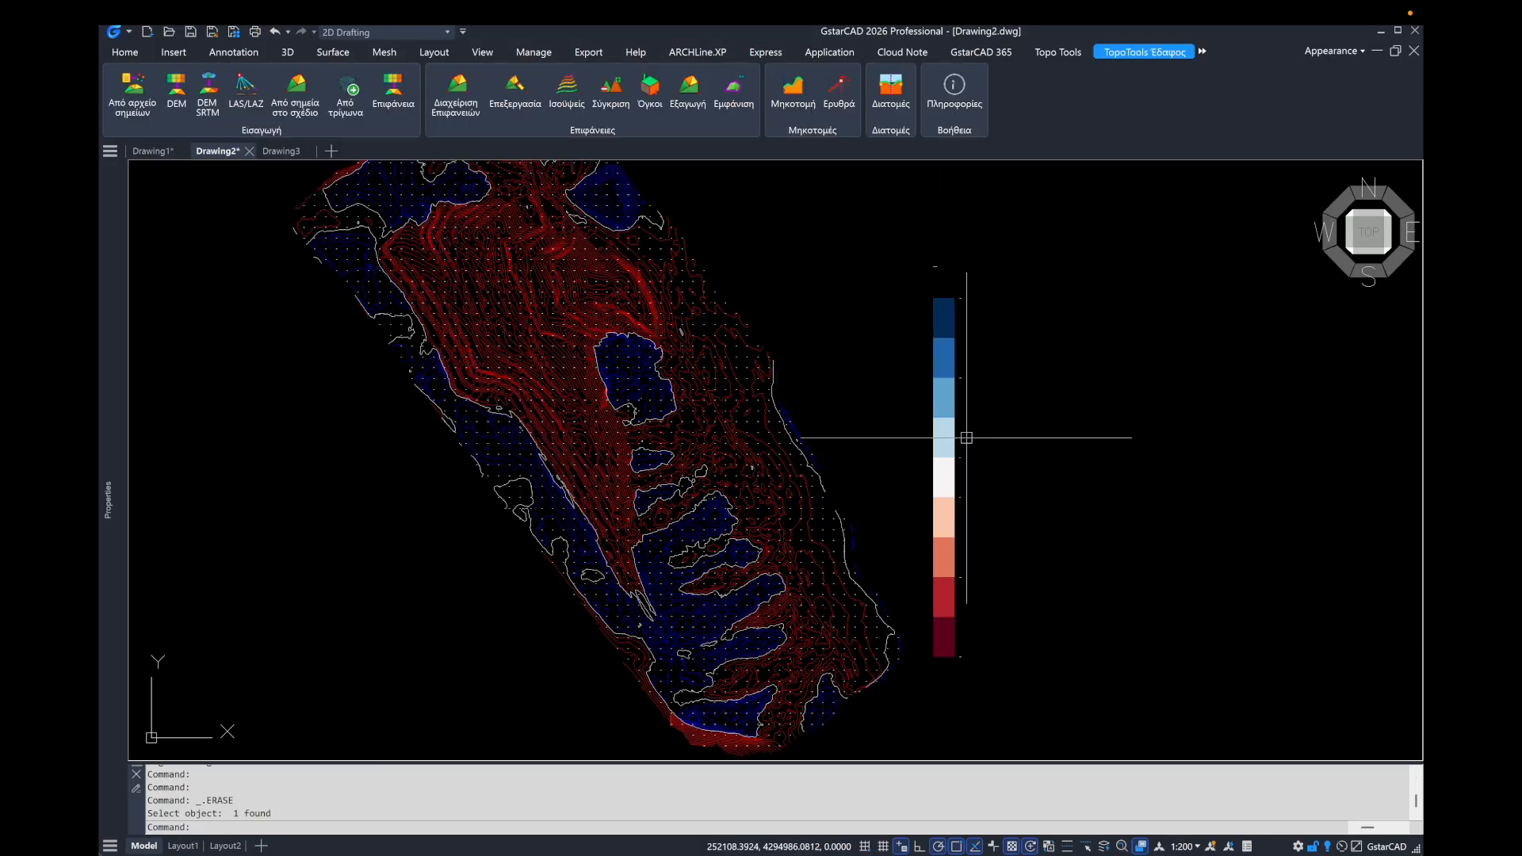
# Step: Examine the red cut and blue fill iso-lines from several 3D angles with 3DORBIT, and return to the top view
pyautogui.moveTo(577, 410); pyautogui.dragTo(695, 452, button='middle')
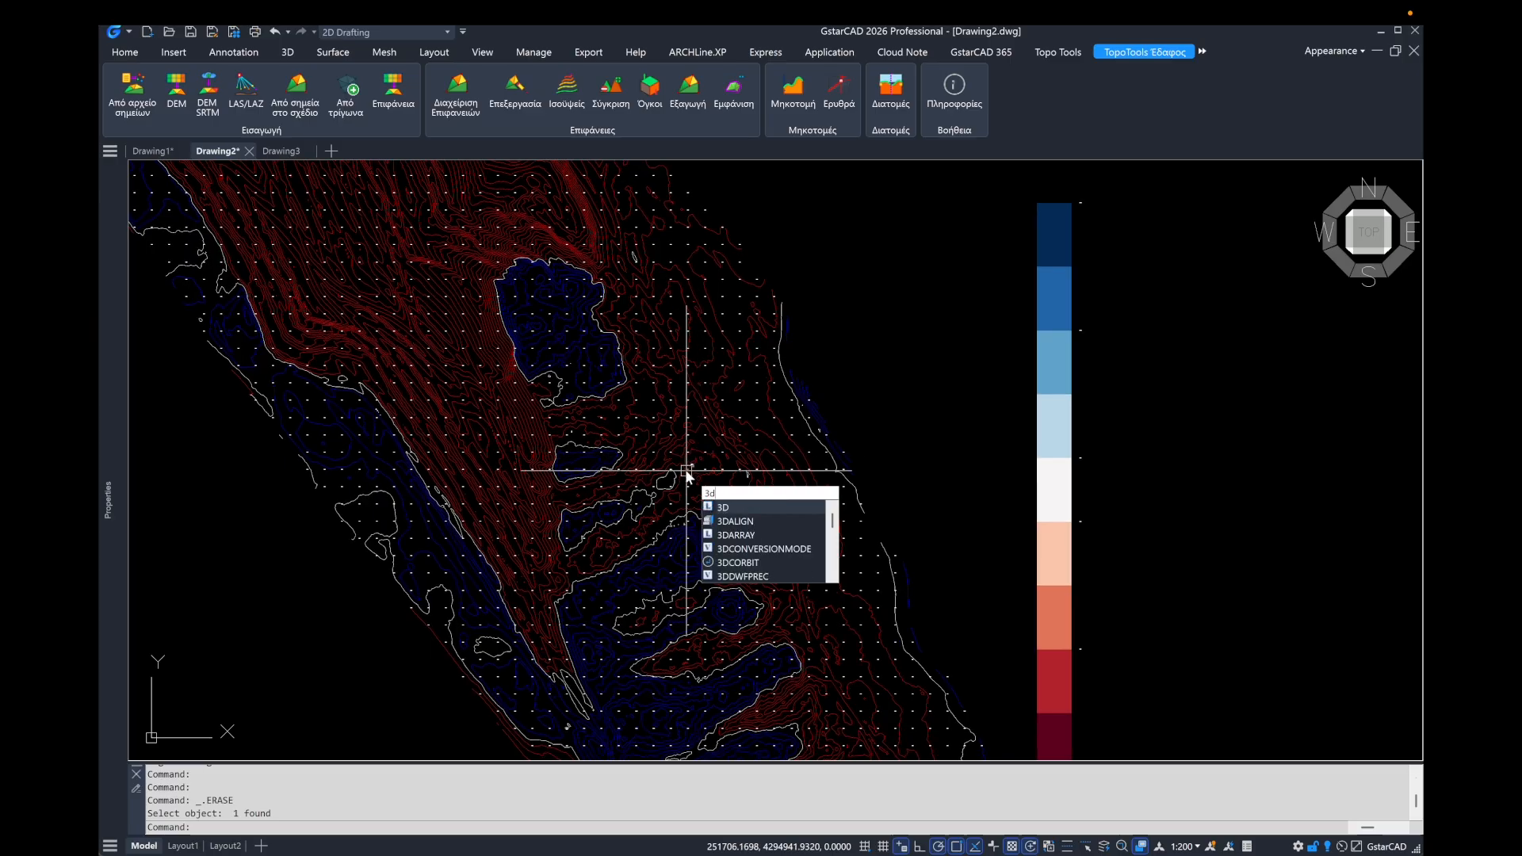
pyautogui.press('Return')
pyautogui.moveTo(716, 486)
pyautogui.mouseDown()
pyautogui.moveTo(697, 363)
pyautogui.moveTo(647, 435)
pyautogui.moveTo(635, 409)
pyautogui.mouseUp()
pyautogui.scroll(4, 533, 408)
pyautogui.moveTo(534, 408); pyautogui.dragTo(672, 480, button='middle')
pyautogui.moveTo(672, 480); pyautogui.dragTo(624, 480)
pyautogui.scroll(5, 635, 468)
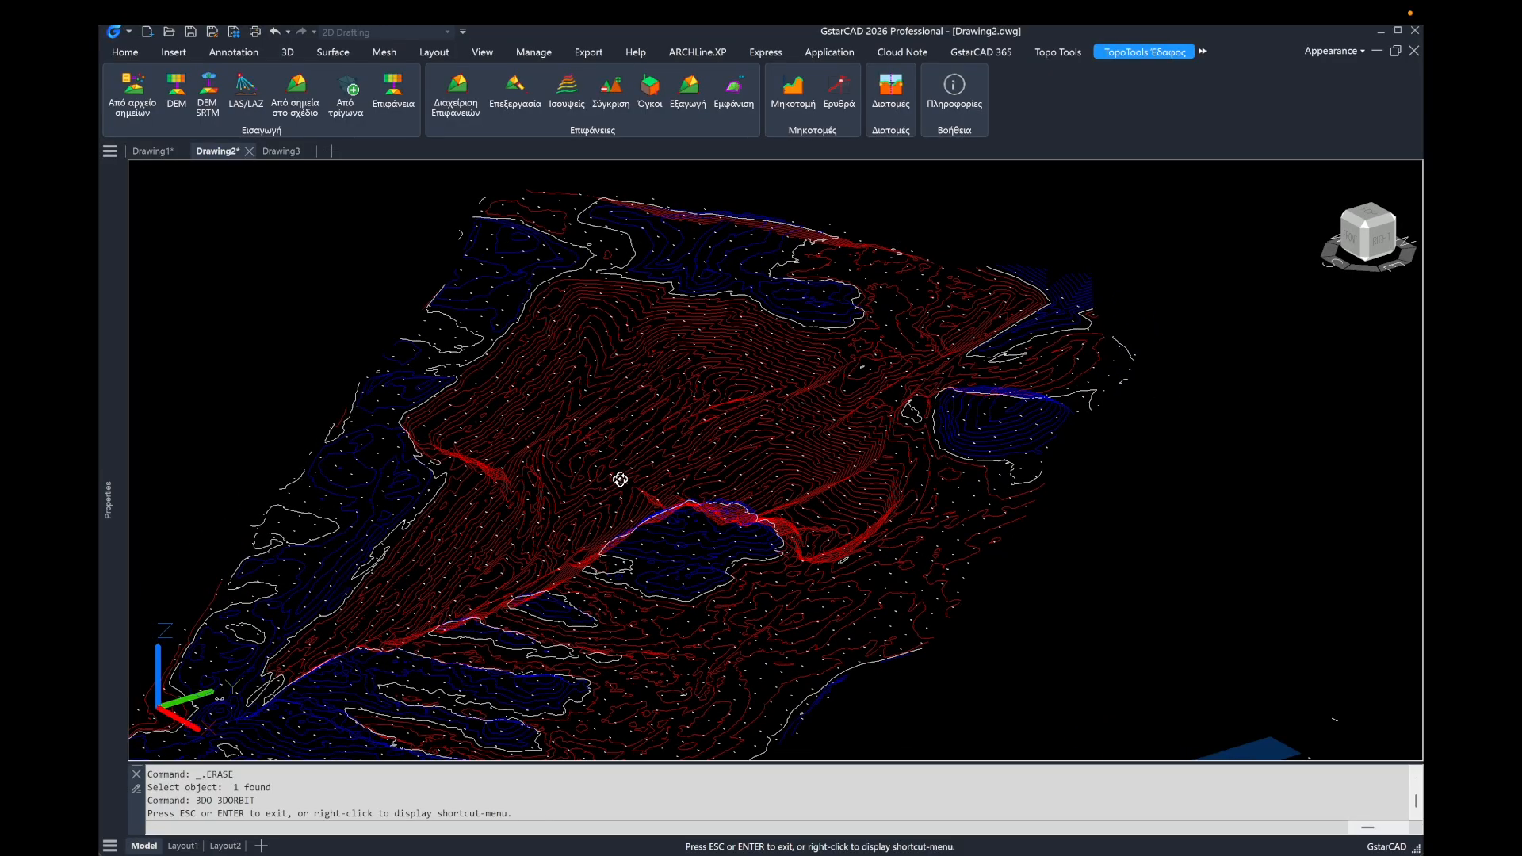
pyautogui.scroll(-3, 644, 469)
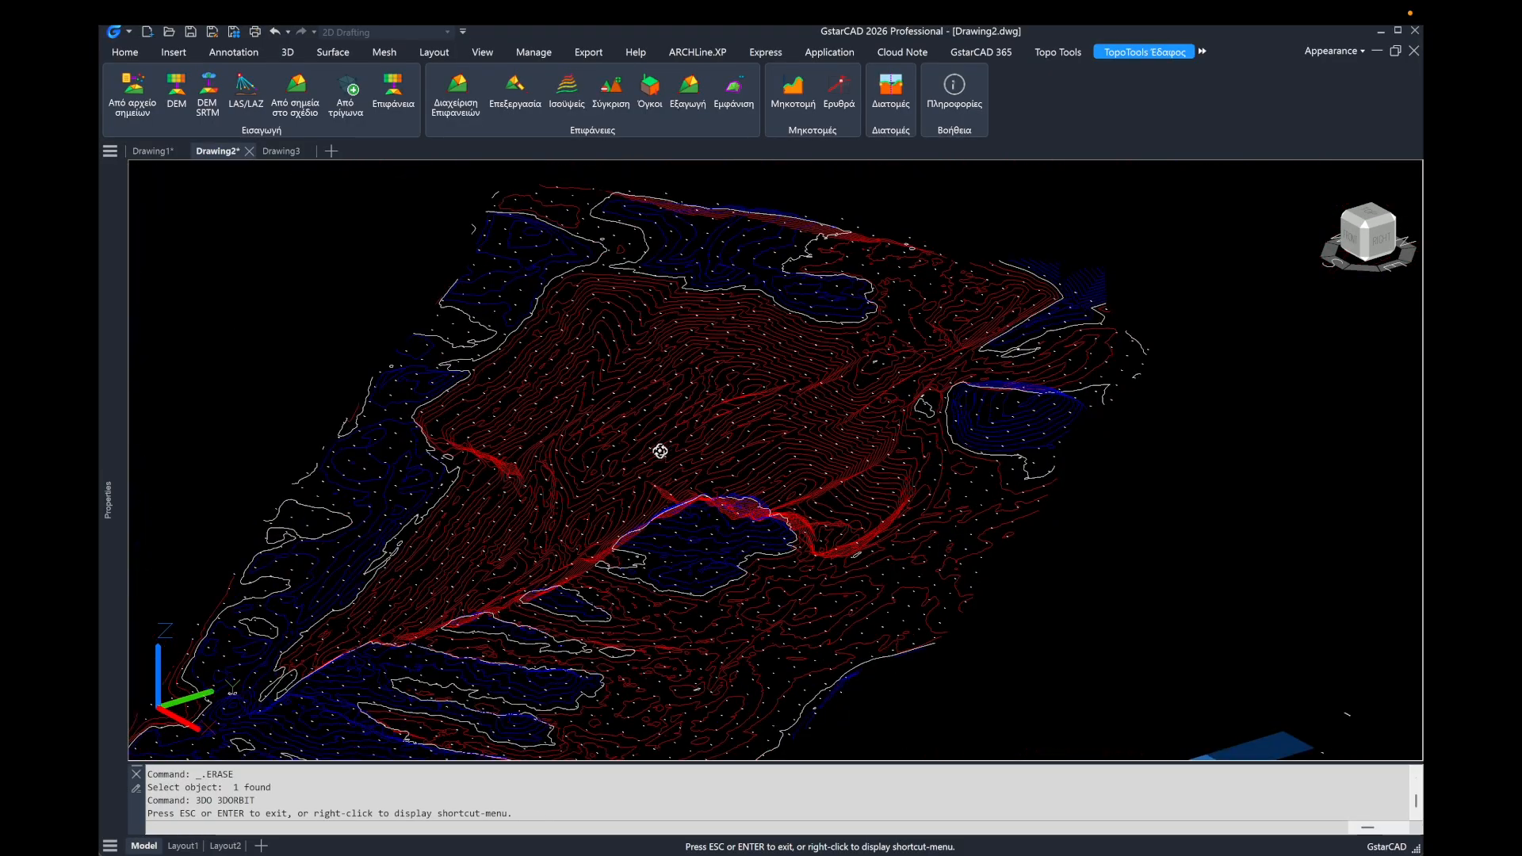
pyautogui.moveTo(706, 440); pyautogui.dragTo(639, 428)
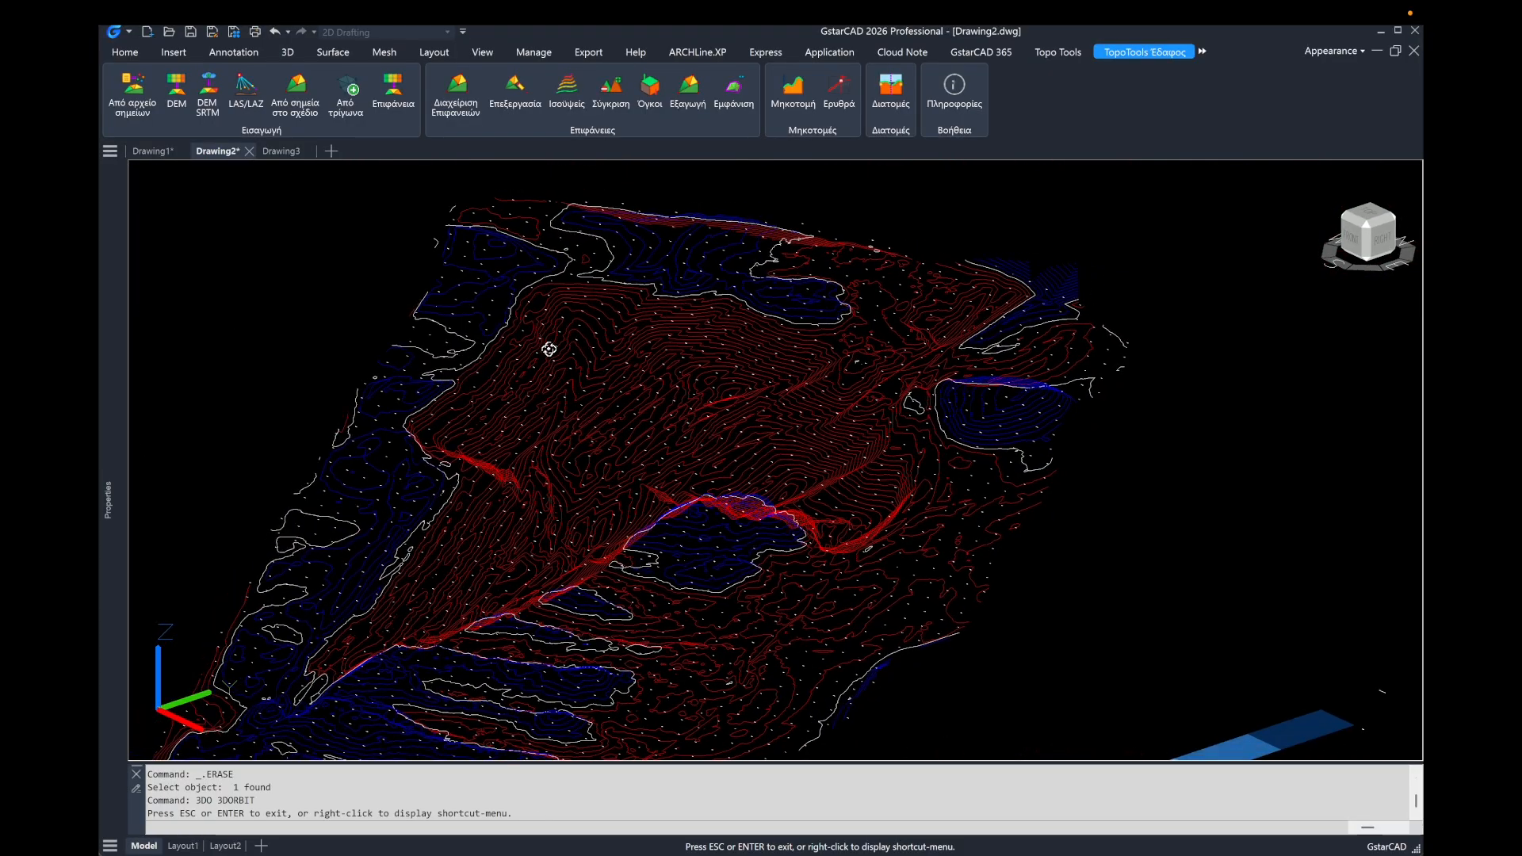
pyautogui.moveTo(608, 428); pyautogui.dragTo(550, 476)
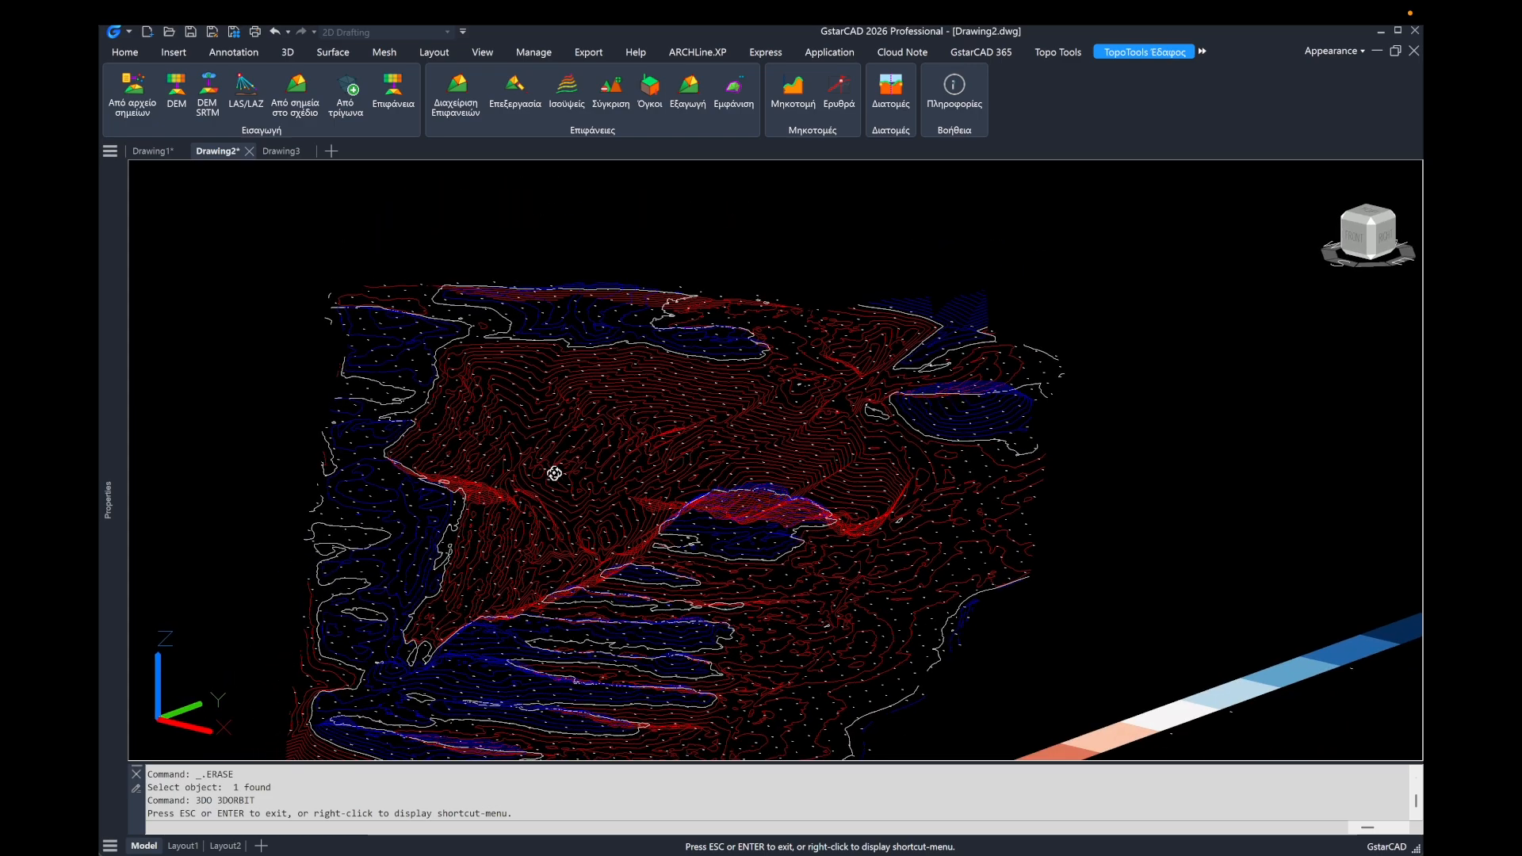
pyautogui.scroll(4, 554, 473)
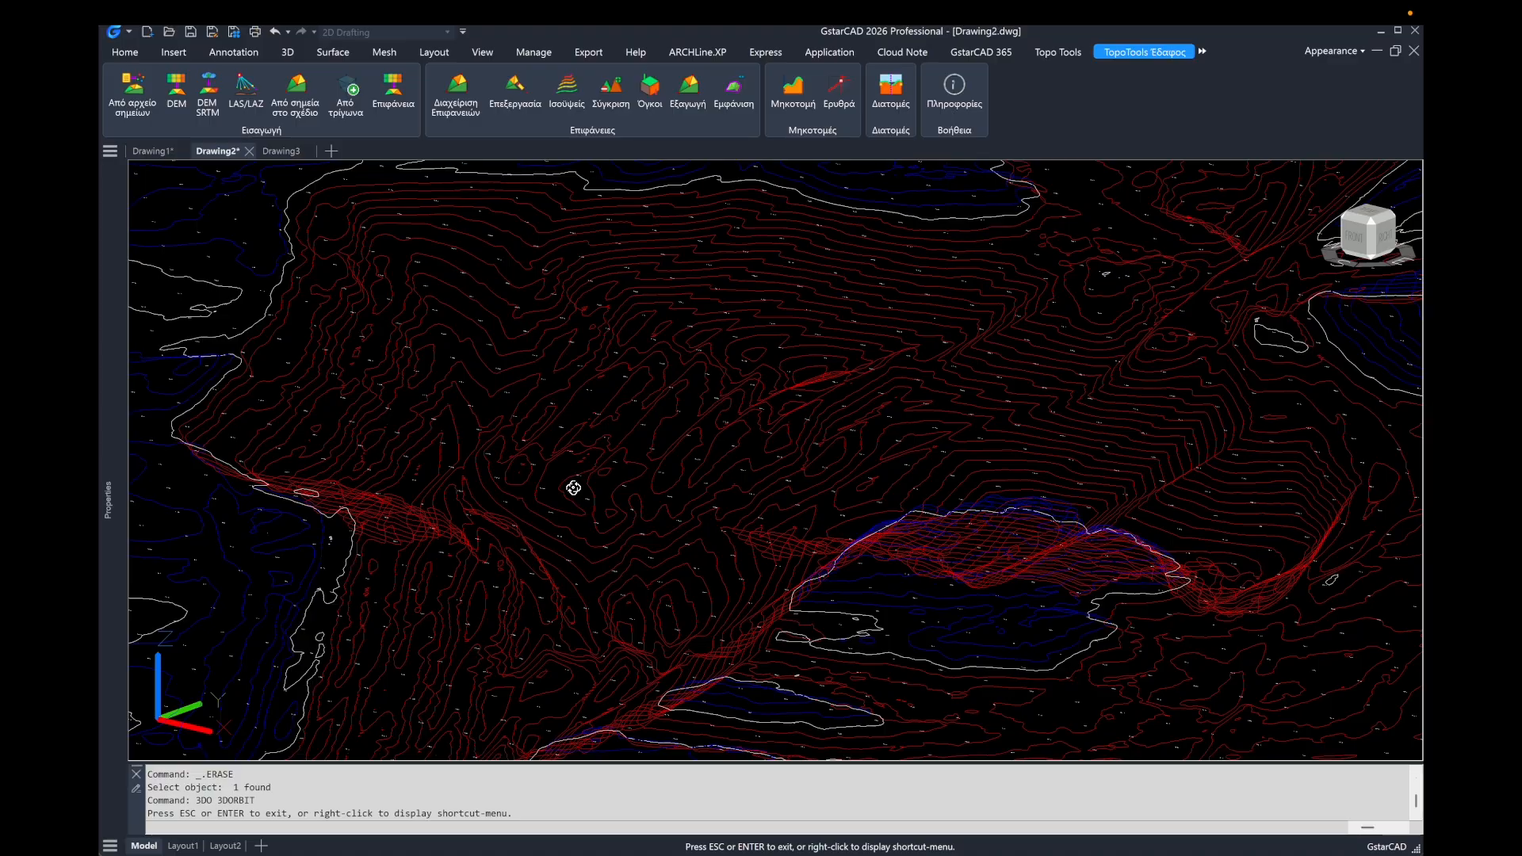
pyautogui.moveTo(595, 516)
pyautogui.mouseDown()
pyautogui.moveTo(629, 415)
pyautogui.moveTo(655, 404)
pyautogui.moveTo(658, 380)
pyautogui.moveTo(660, 396)
pyautogui.moveTo(697, 374)
pyautogui.moveTo(699, 342)
pyautogui.mouseUp()
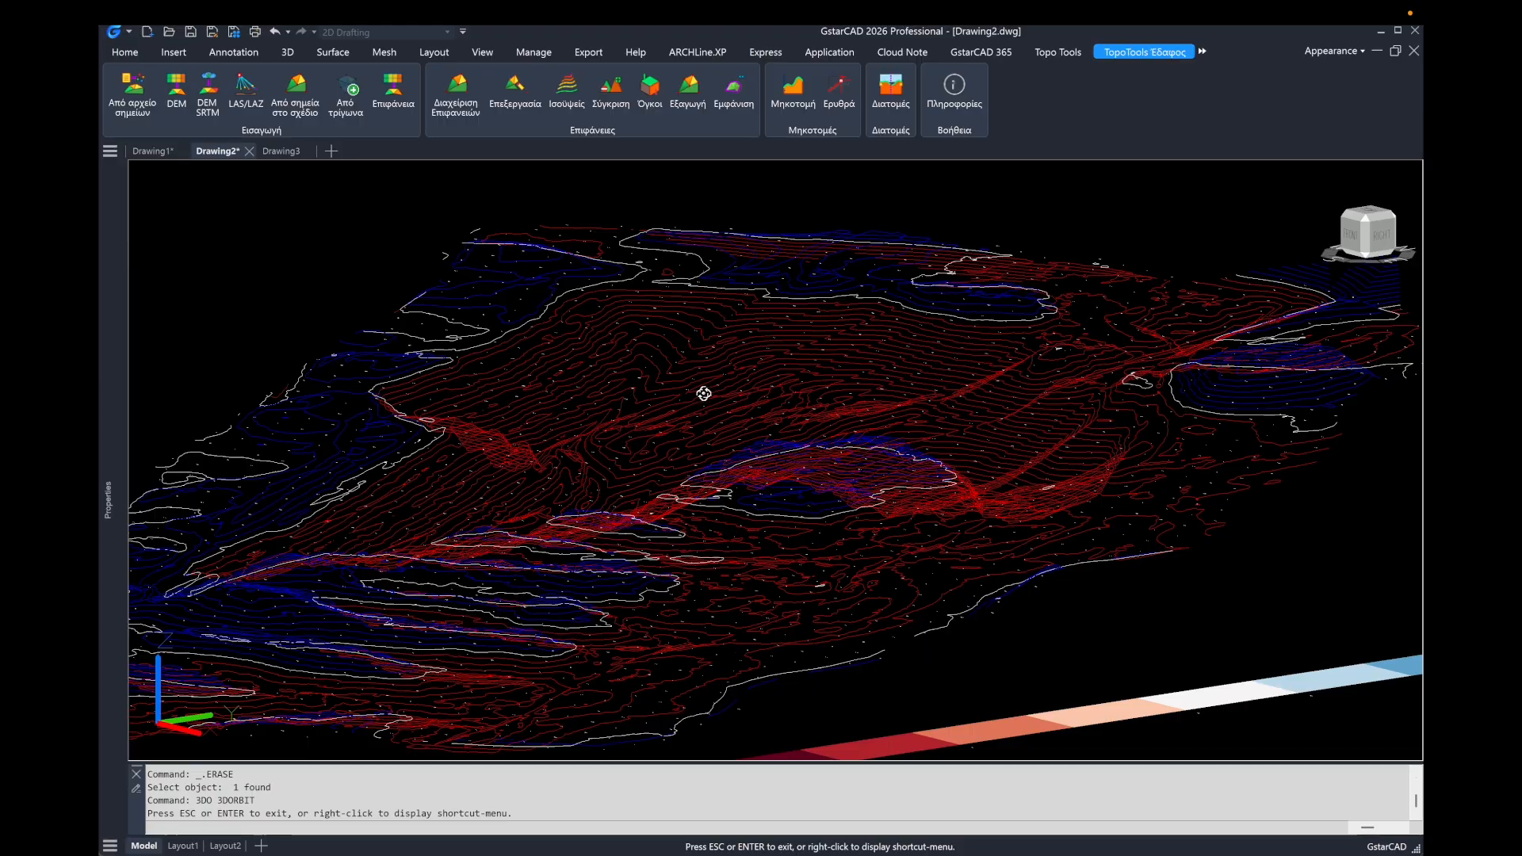
pyautogui.moveTo(703, 394); pyautogui.dragTo(706, 407)
pyautogui.moveTo(614, 422); pyautogui.dragTo(827, 516)
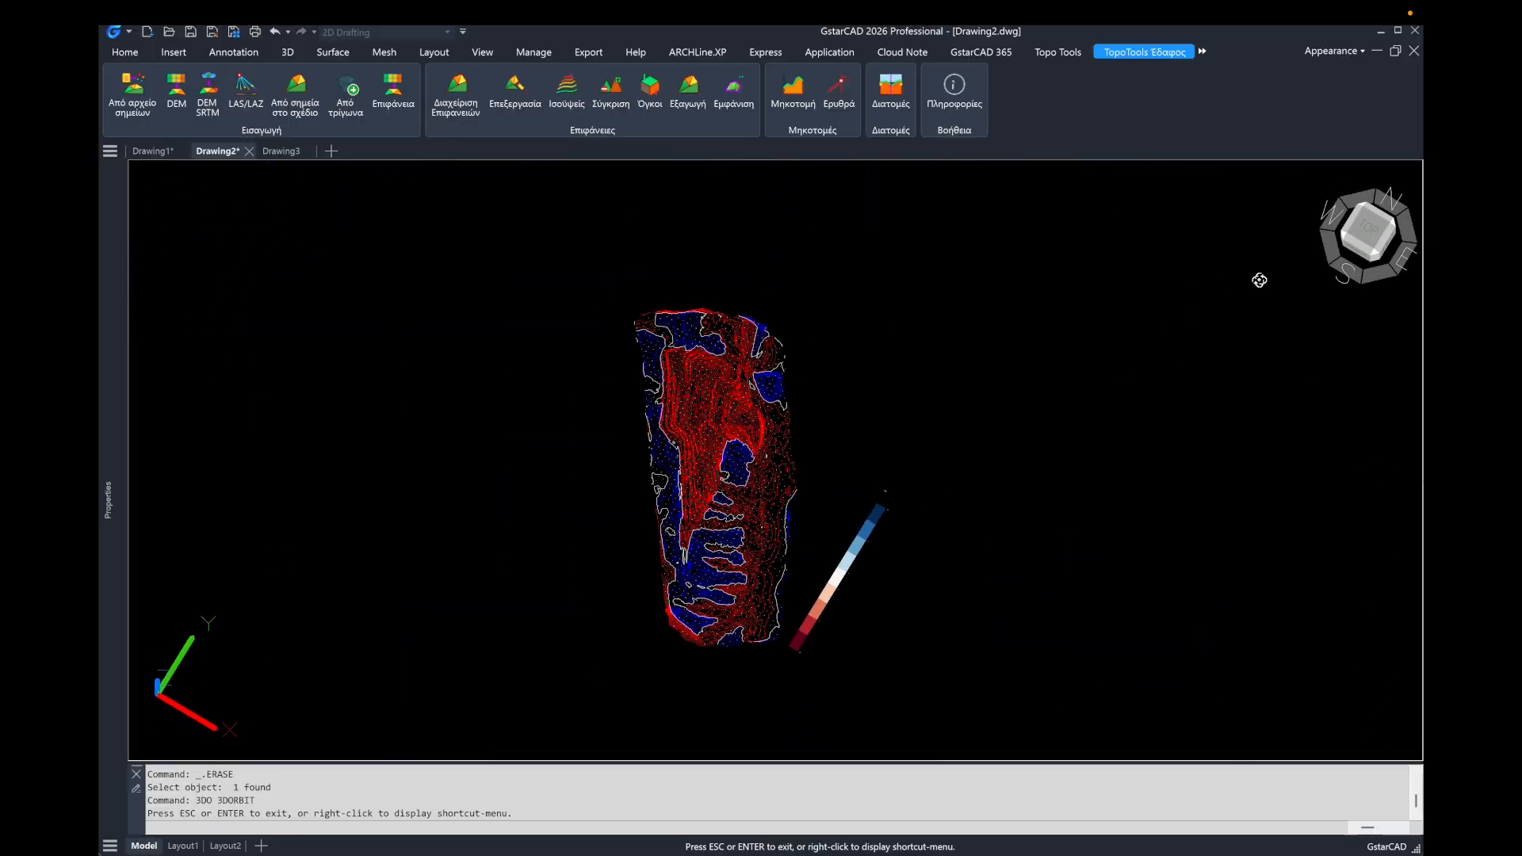
pyautogui.press('Escape')
pyautogui.click(1367, 230)
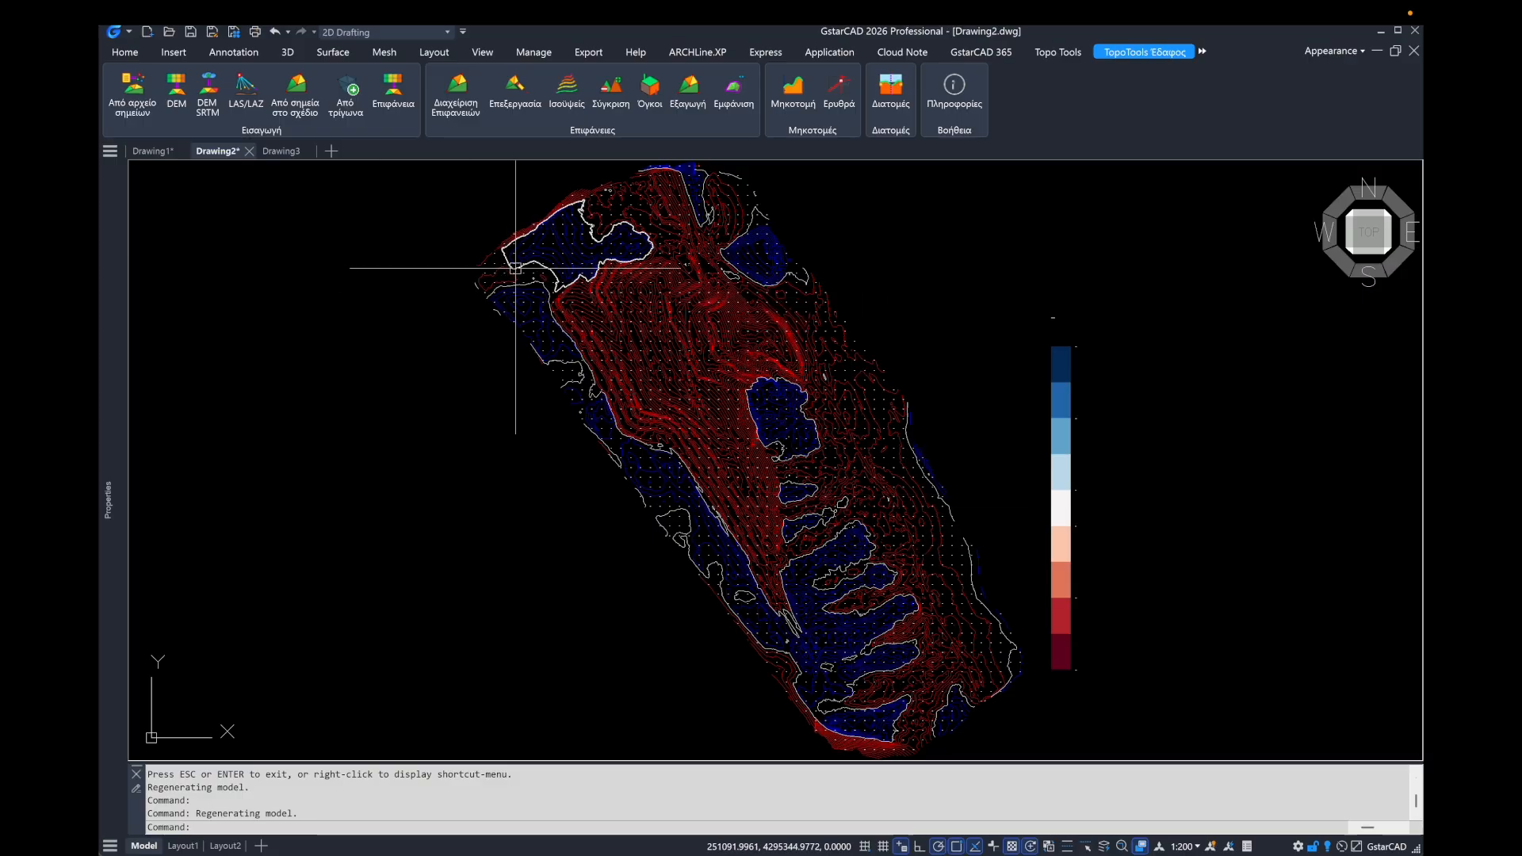
# Step: Switch to Drawing3, turn on the live satellite map and frame the Katerini area with the hills to its west
pyautogui.click(282, 152)
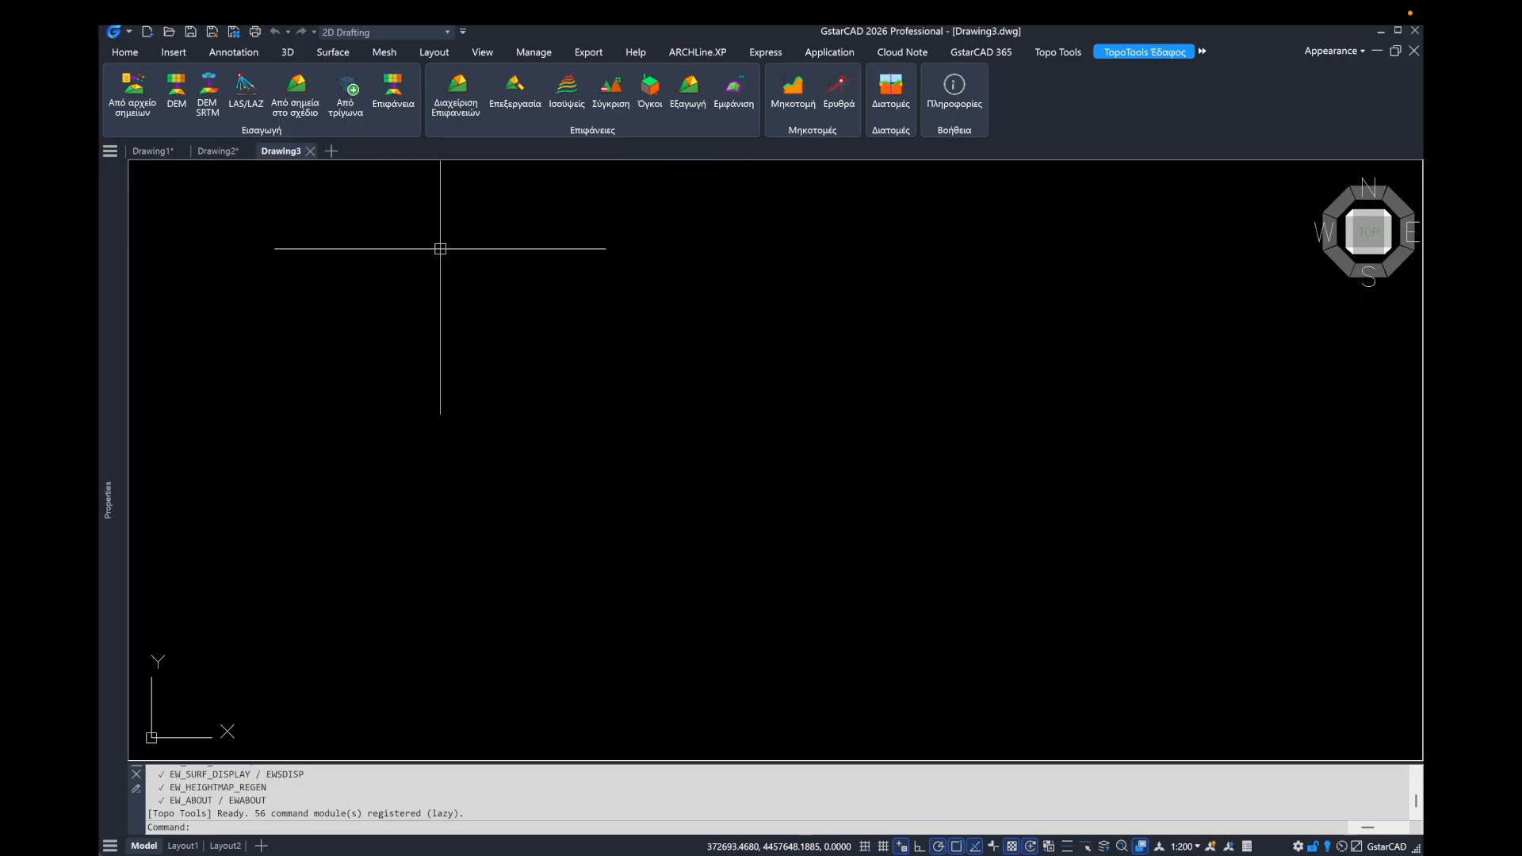
pyautogui.click(1052, 54)
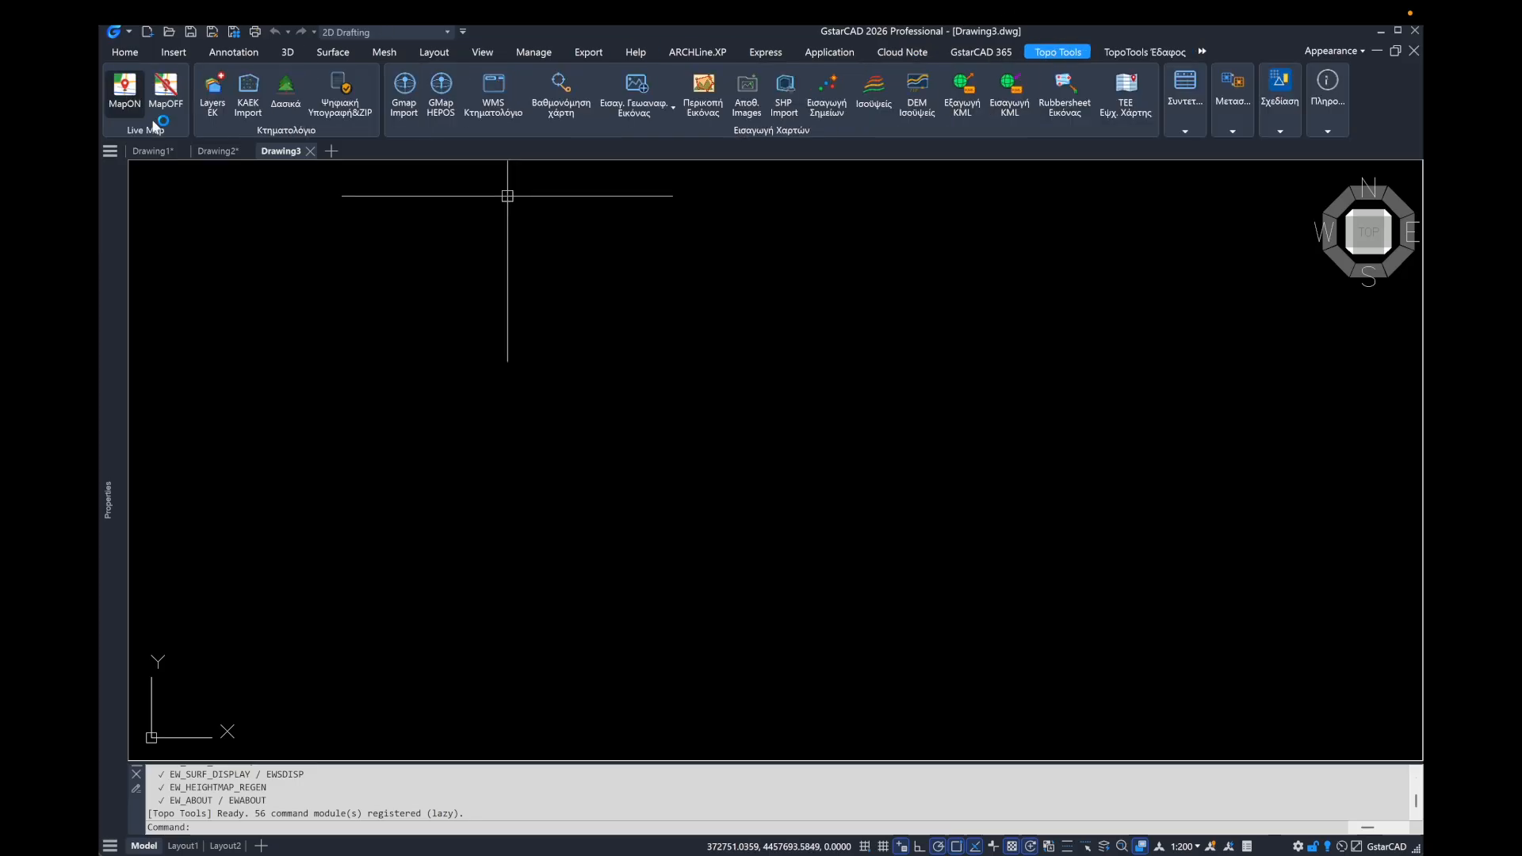
pyautogui.click(130, 106)
pyautogui.scroll(-5, 893, 367)
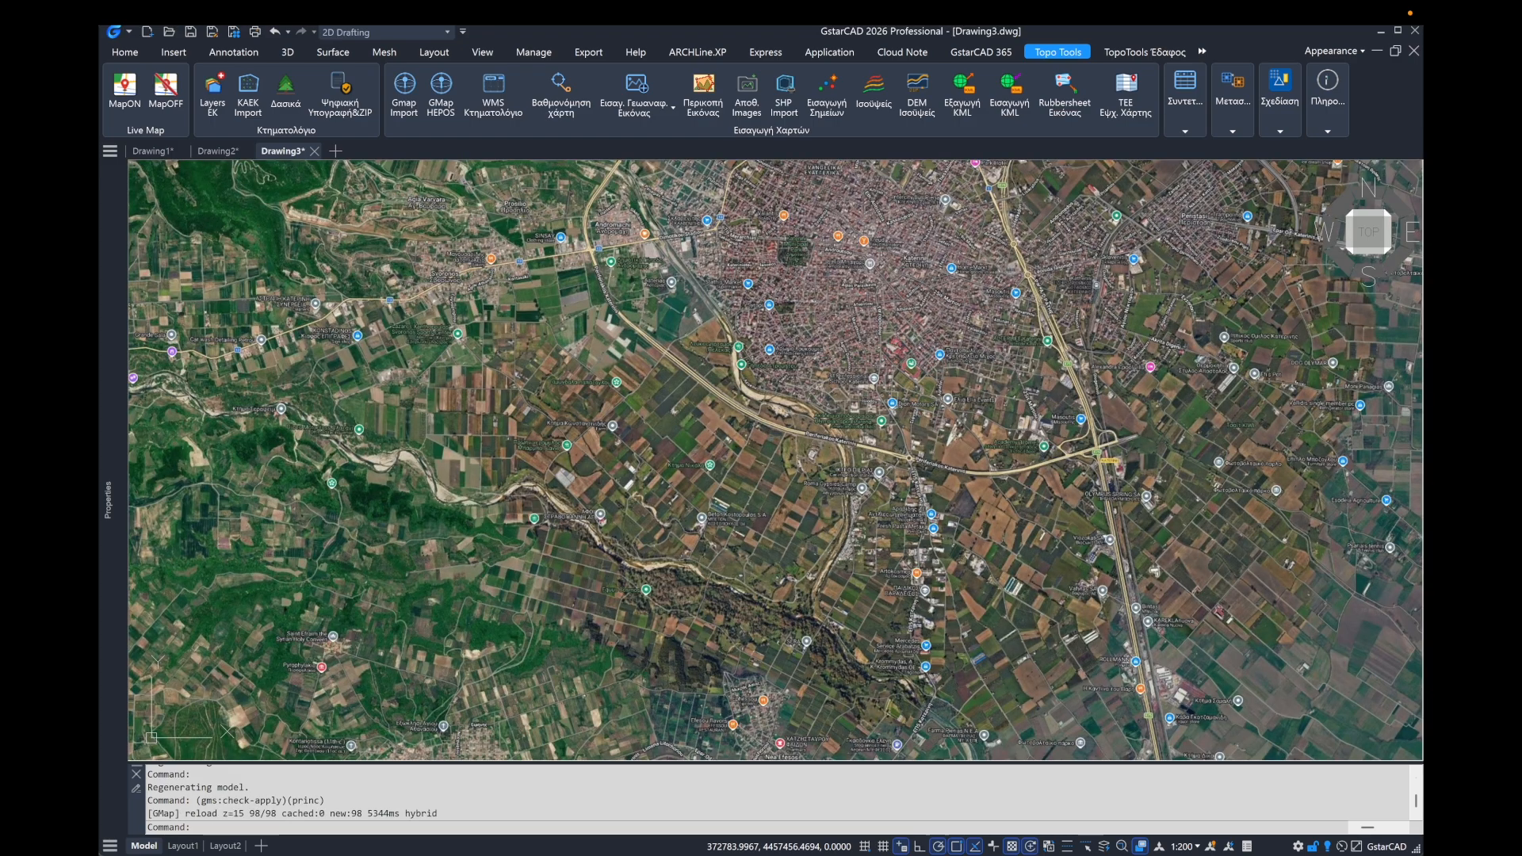
pyautogui.scroll(-2, 980, 608)
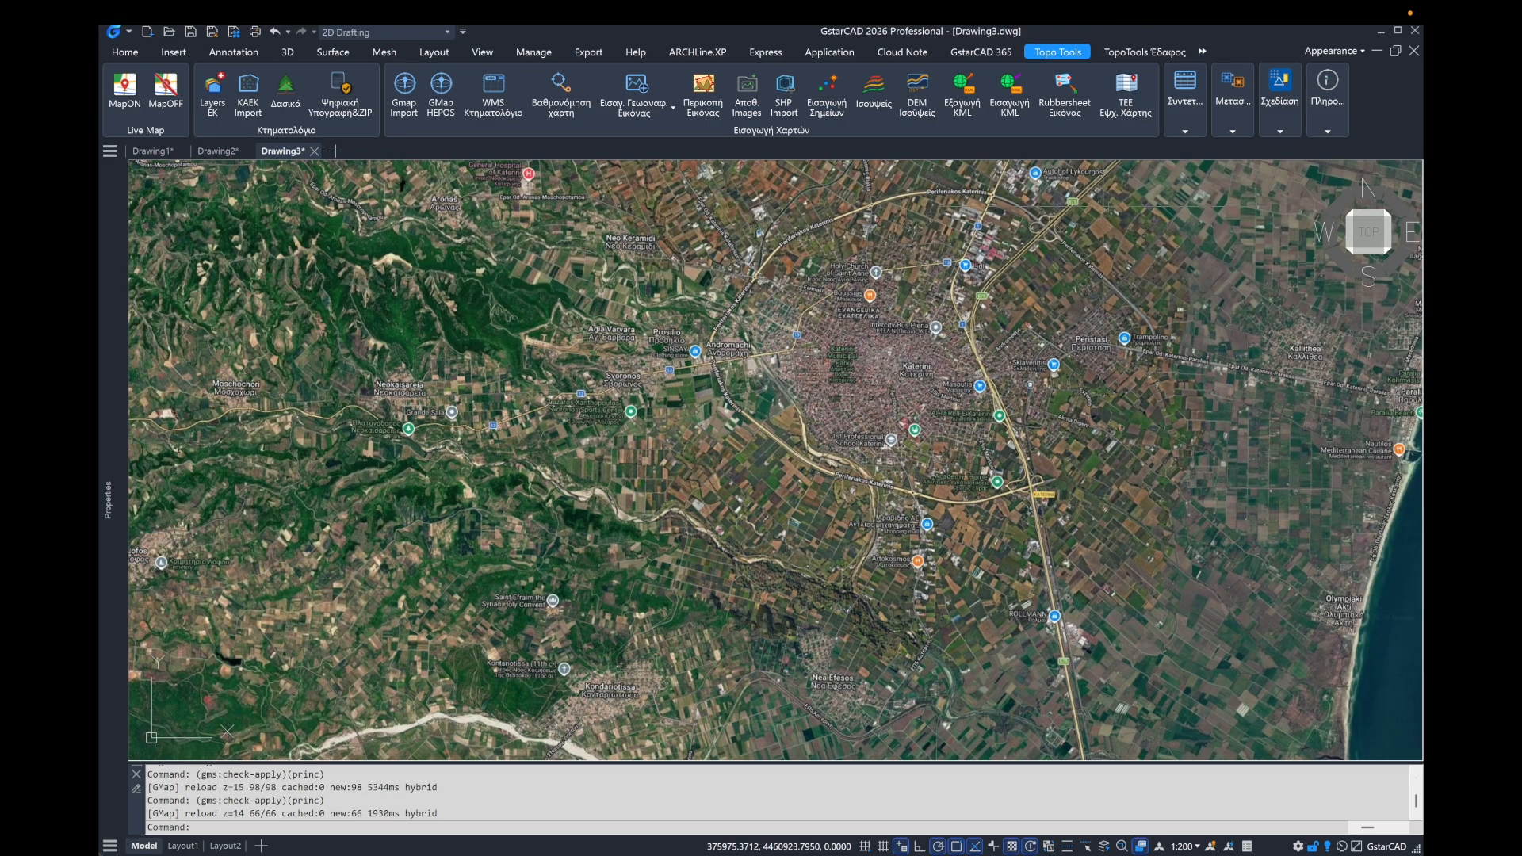
pyautogui.middleClick(615, 277)
pyautogui.moveTo(615, 277); pyautogui.dragTo(701, 406, button='middle')
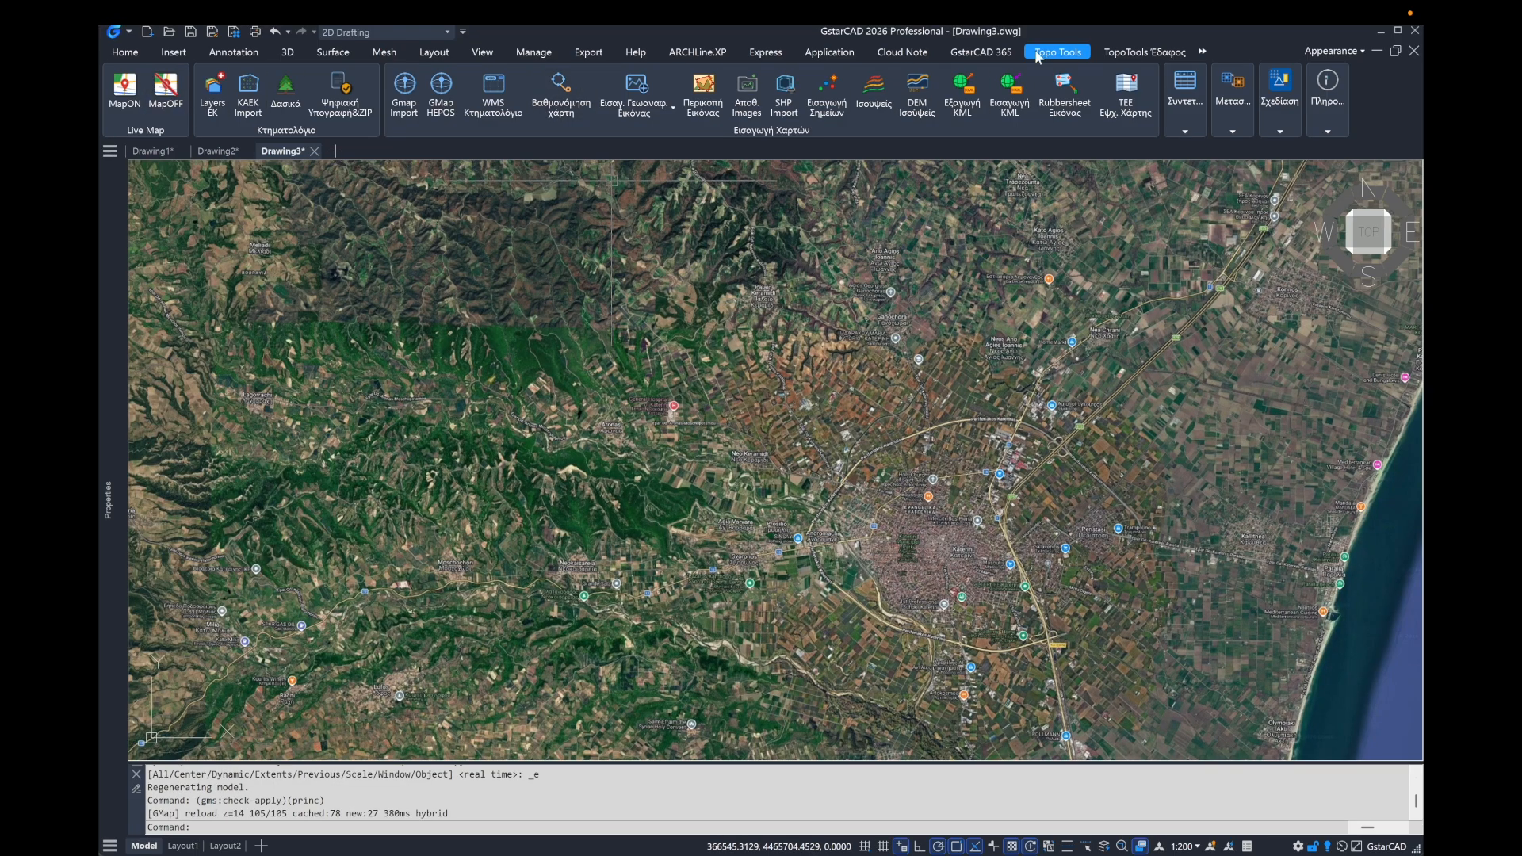
# Step: Import an SRTM DEM surface for a rectangular area of hills and fields just west of Katerini
pyautogui.click(1144, 51)
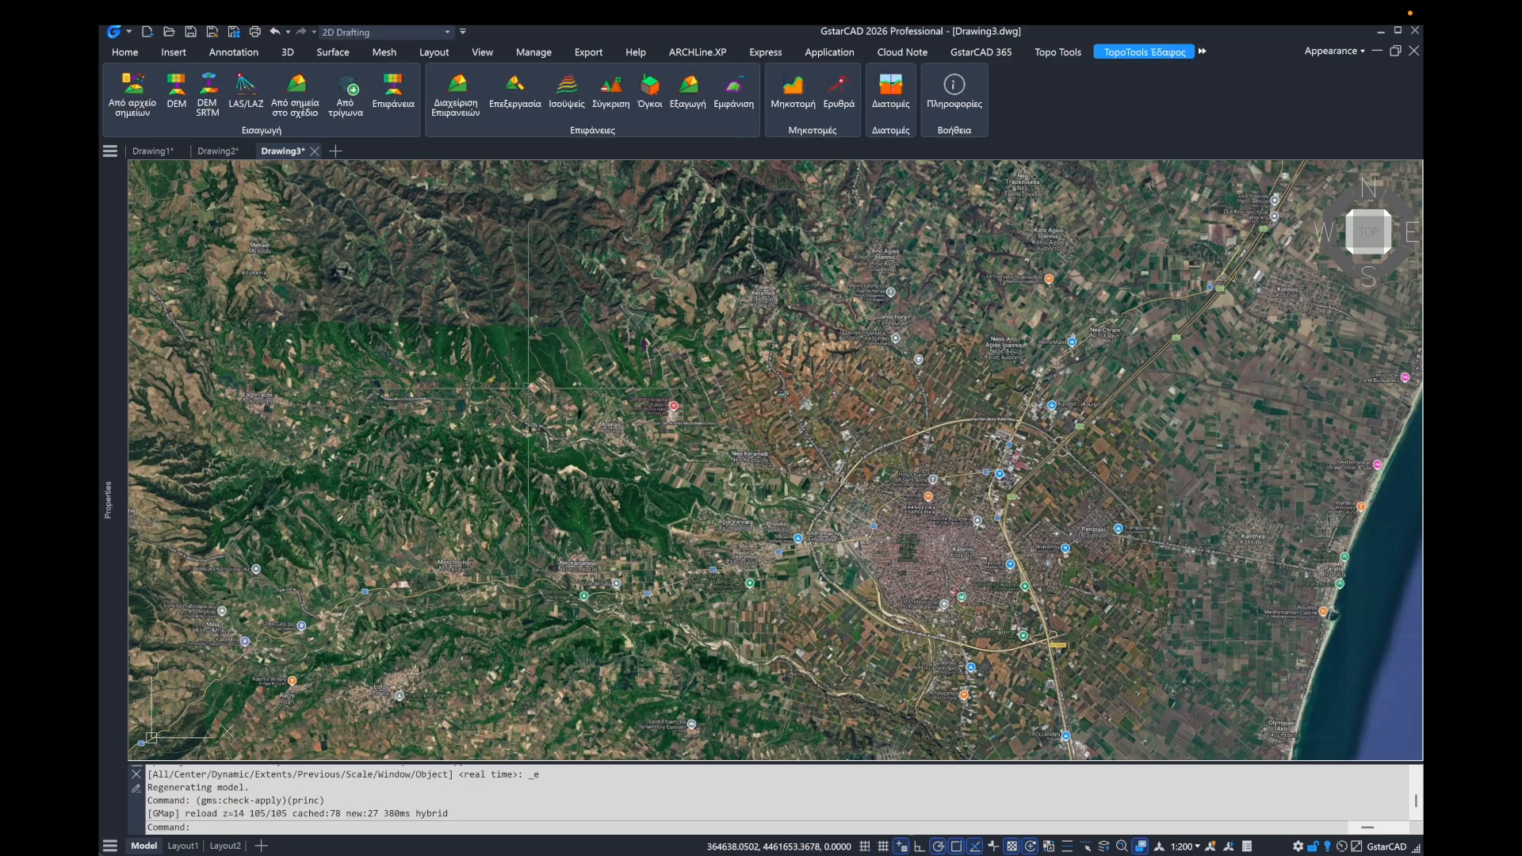
pyautogui.click(207, 95)
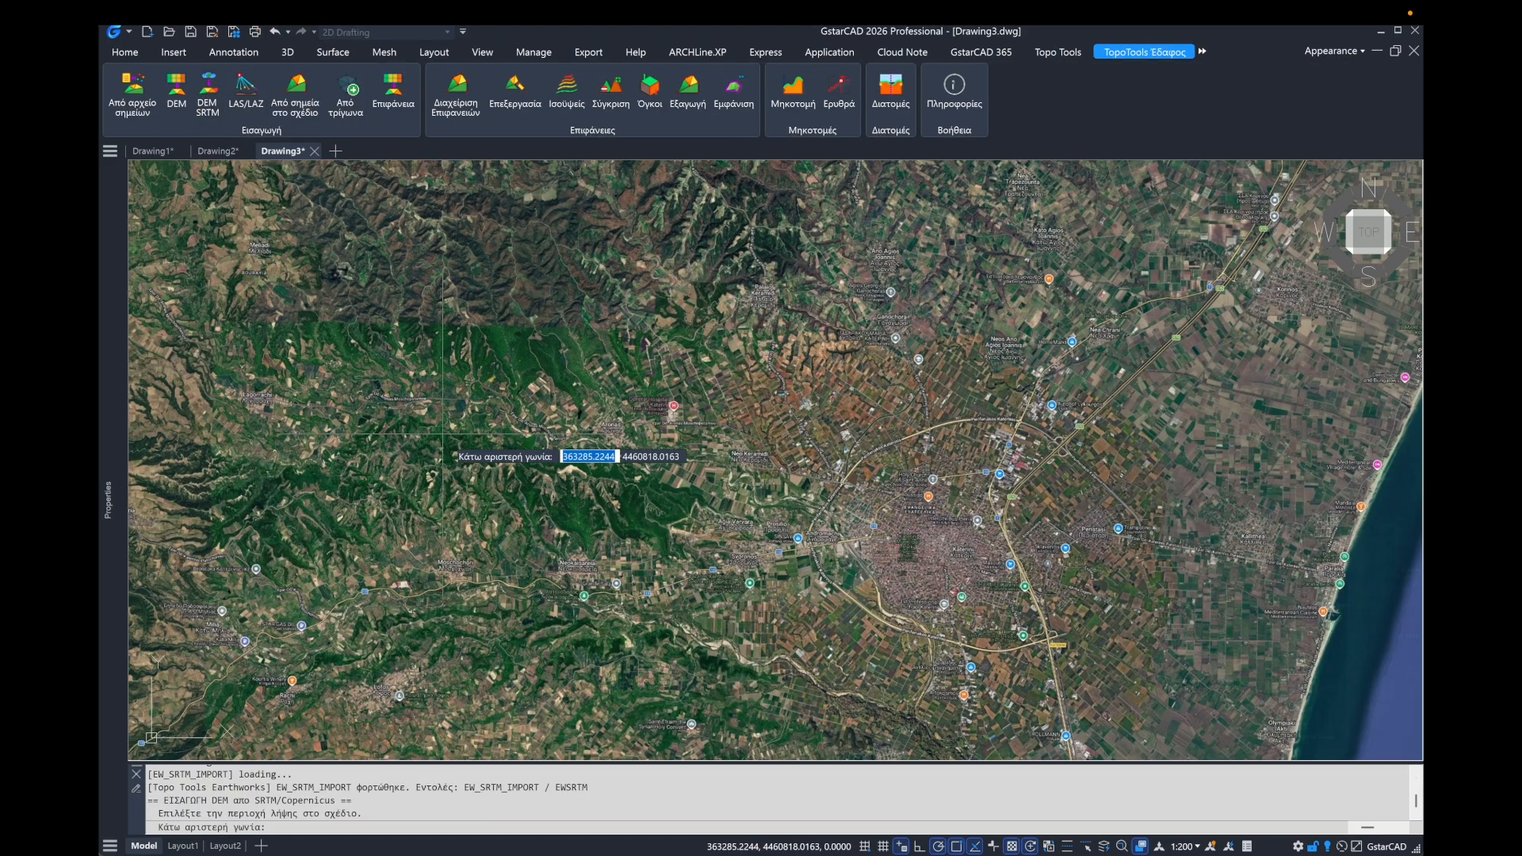
pyautogui.click(391, 391)
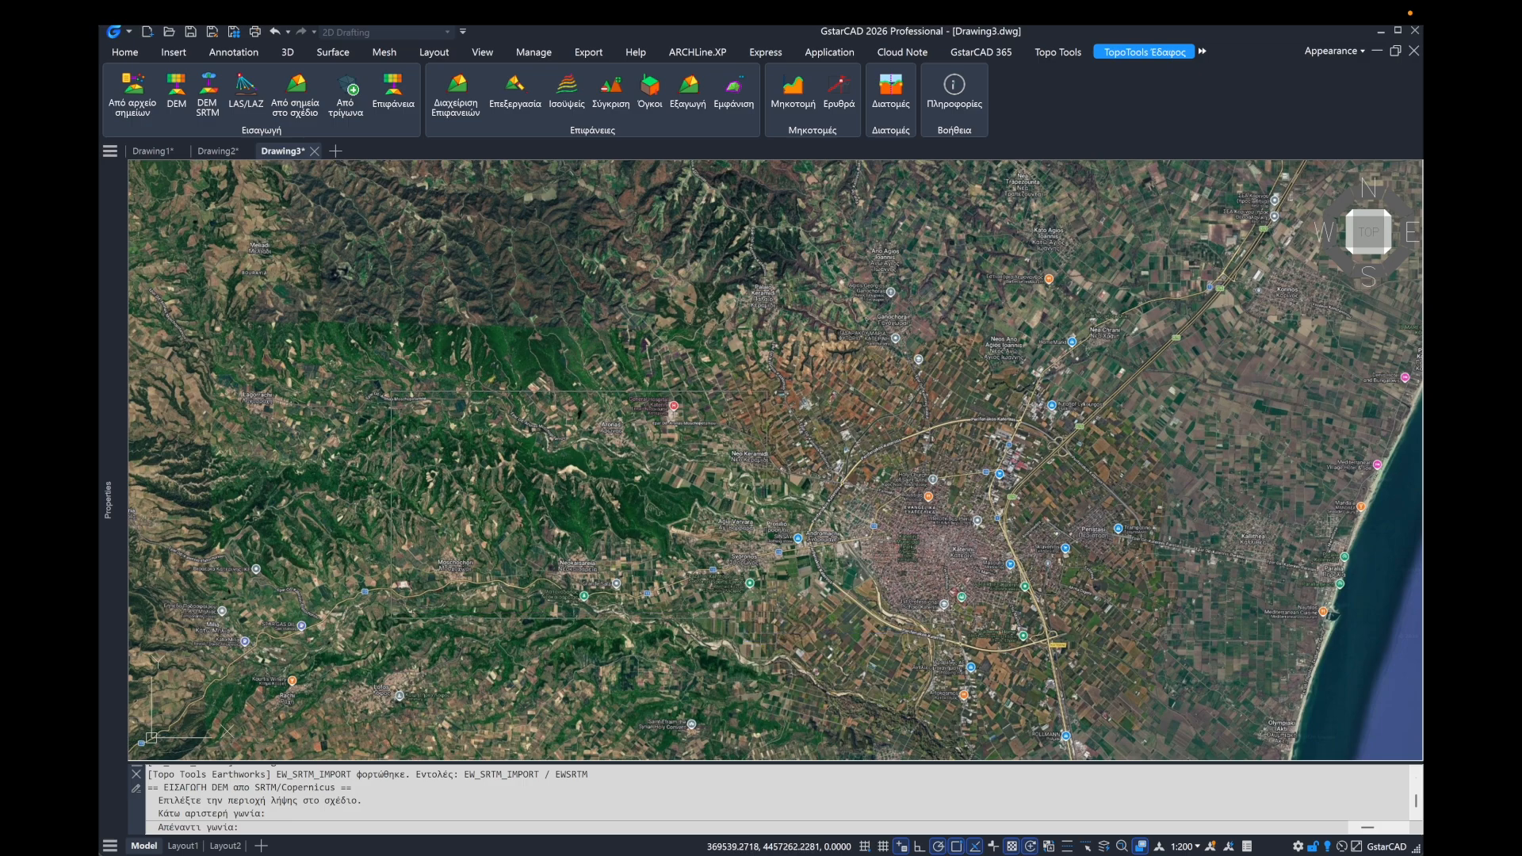
pyautogui.click(767, 617)
pyautogui.click(814, 565)
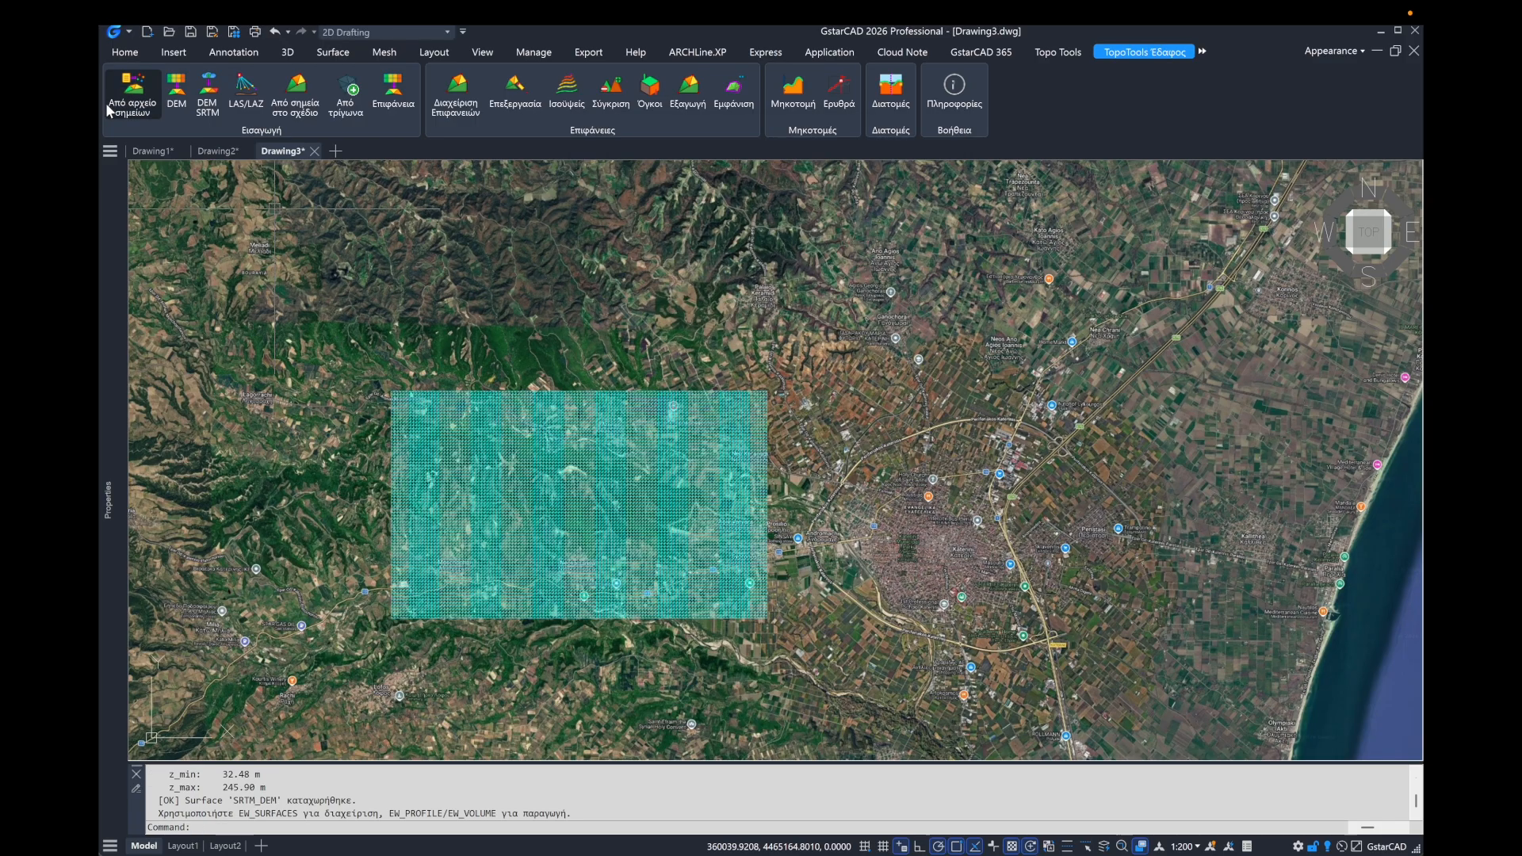
# Step: Make layer 0 the current layer for drawing a polyline
pyautogui.click(116, 53)
pyautogui.click(154, 86)
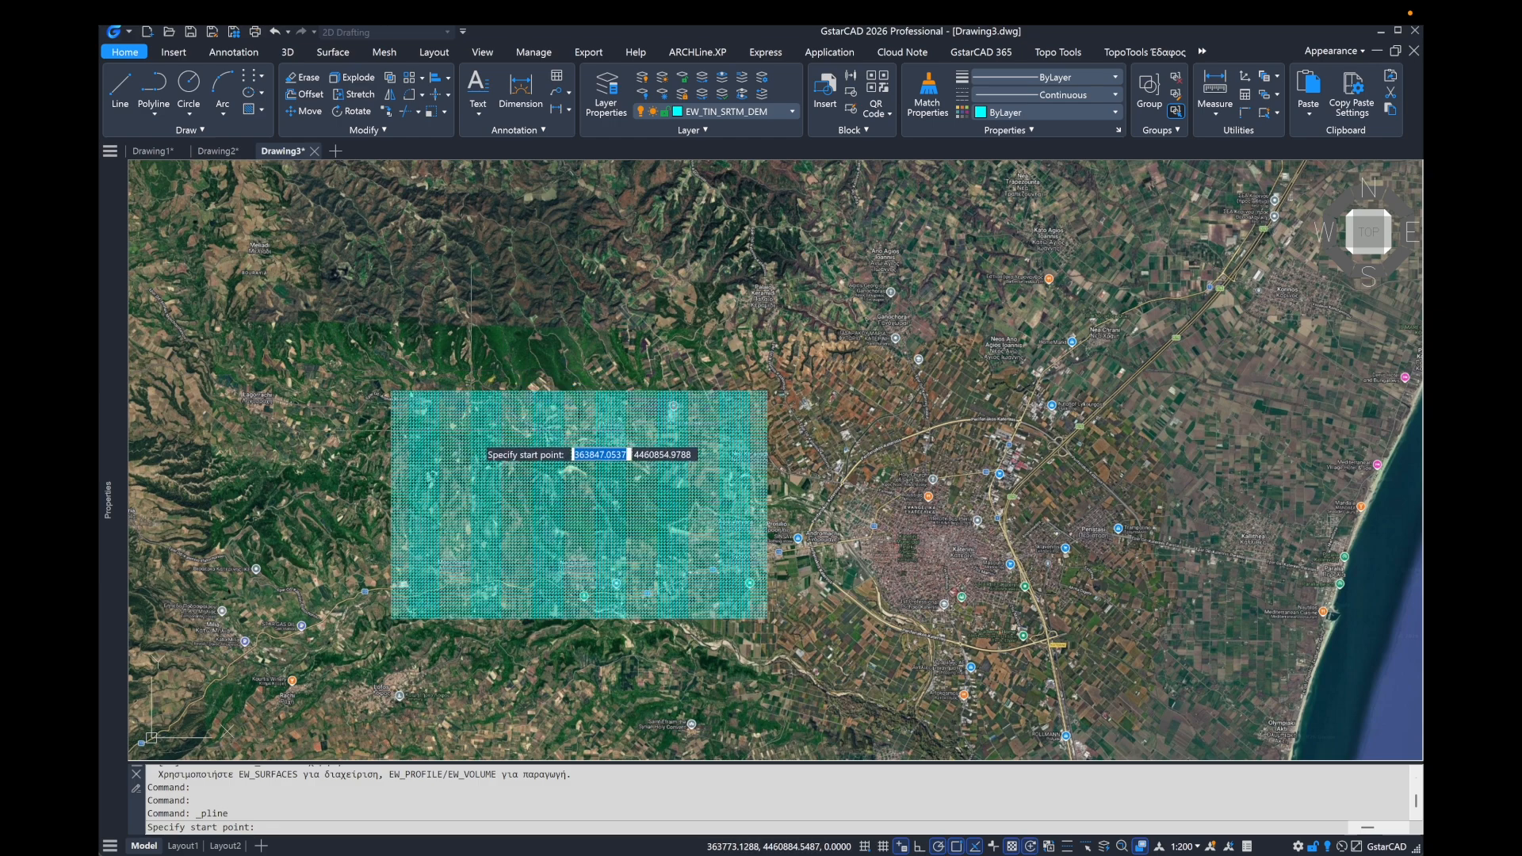
pyautogui.press('Escape')
pyautogui.click(760, 111)
pyautogui.scroll(5, 701, 130)
pyautogui.click(695, 131)
# Step: Draw a straight polyline diagonally across the SRTM mesh, from near its northwest corner to the lower part of its east edge
pyautogui.click(153, 87)
pyautogui.scroll(2, 462, 462)
pyautogui.click(462, 409)
pyautogui.click(951, 615)
pyautogui.click(989, 608)
pyautogui.press('Return')
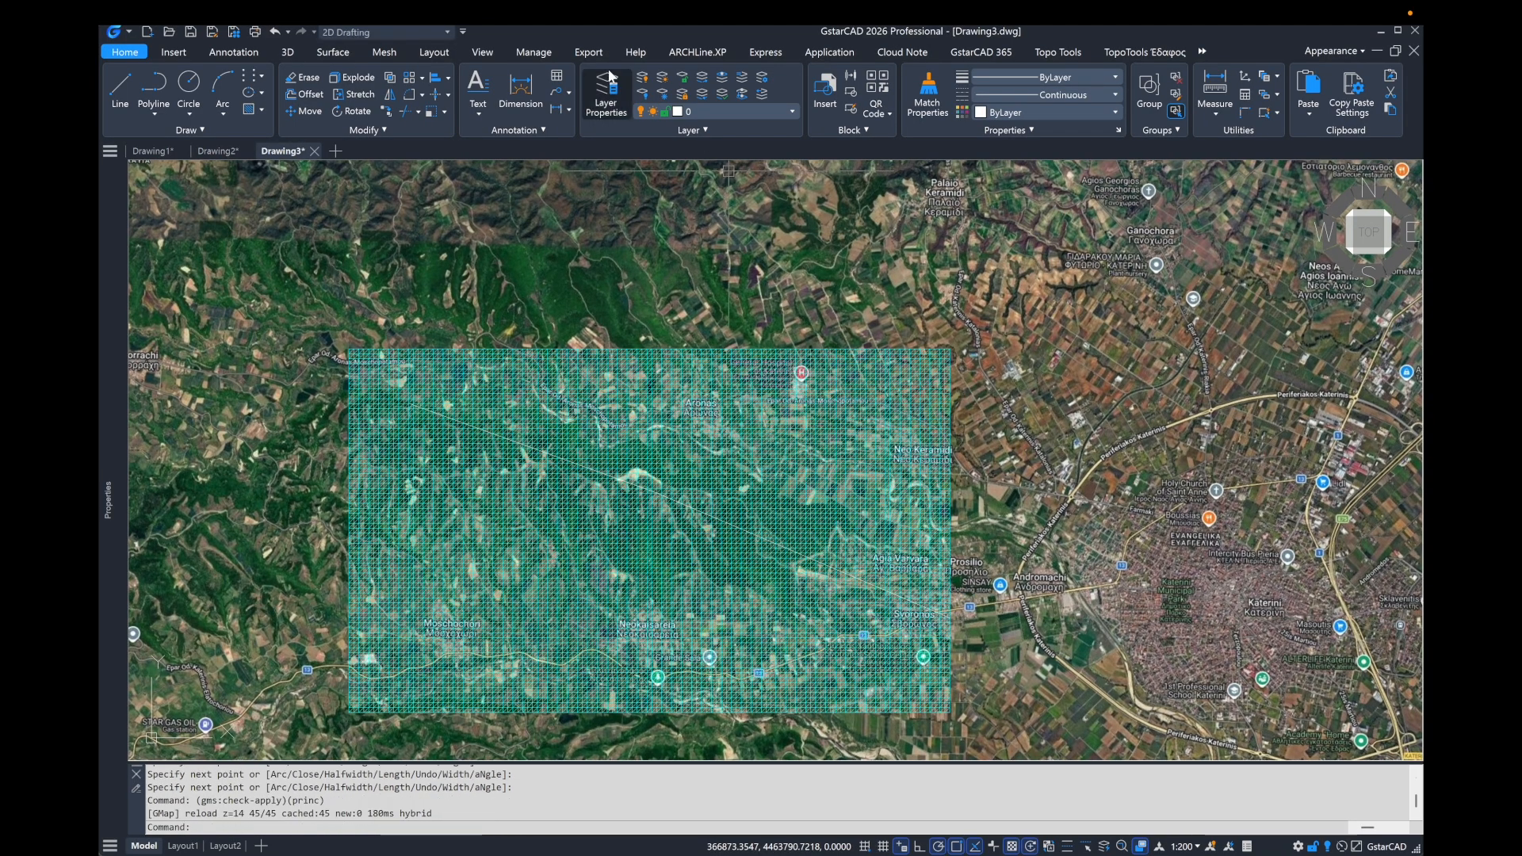
# Step: Turn off the live map background so only the SRTM mesh and the polyline are displayed
pyautogui.click(1058, 51)
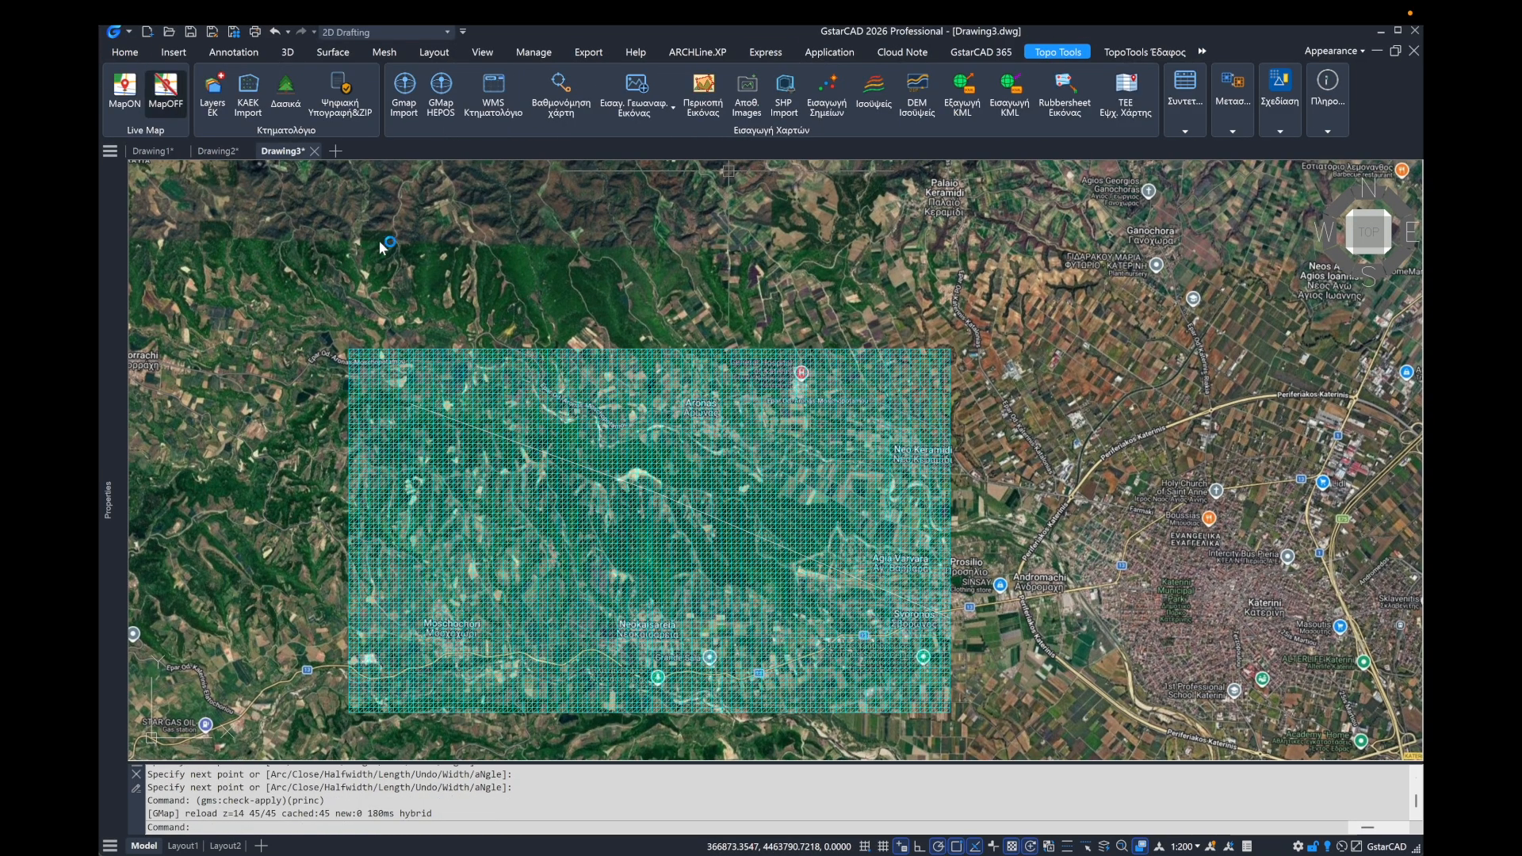
pyautogui.click(165, 89)
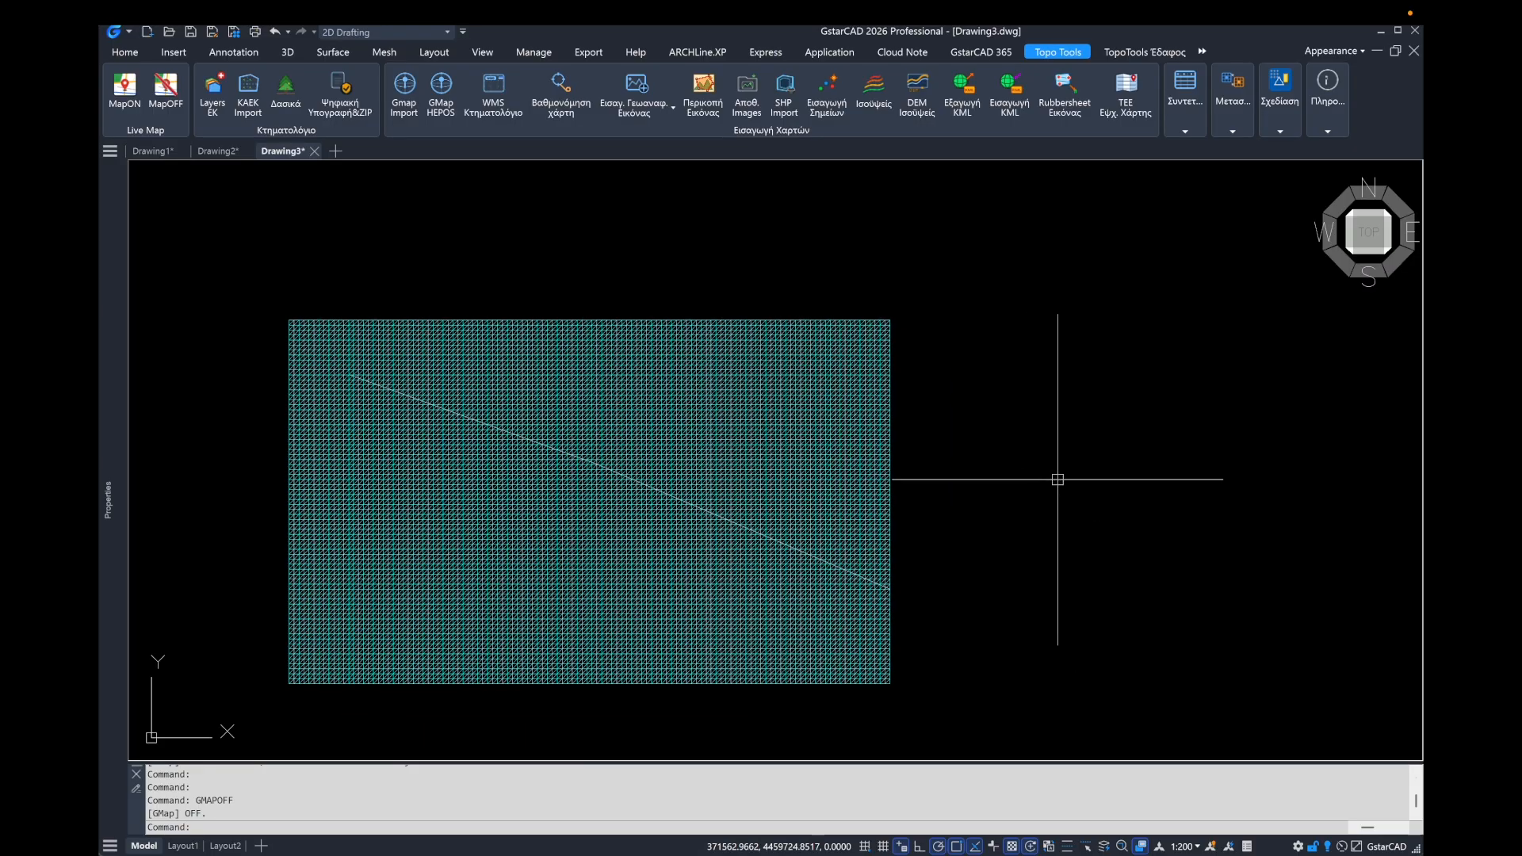
# Step: Create a longitudinal profile of SRTM_DEM along the diagonal polyline at 1:200, with 1.0 m sampling and 5.0 vertical exaggeration, beside the mesh
pyautogui.click(1132, 54)
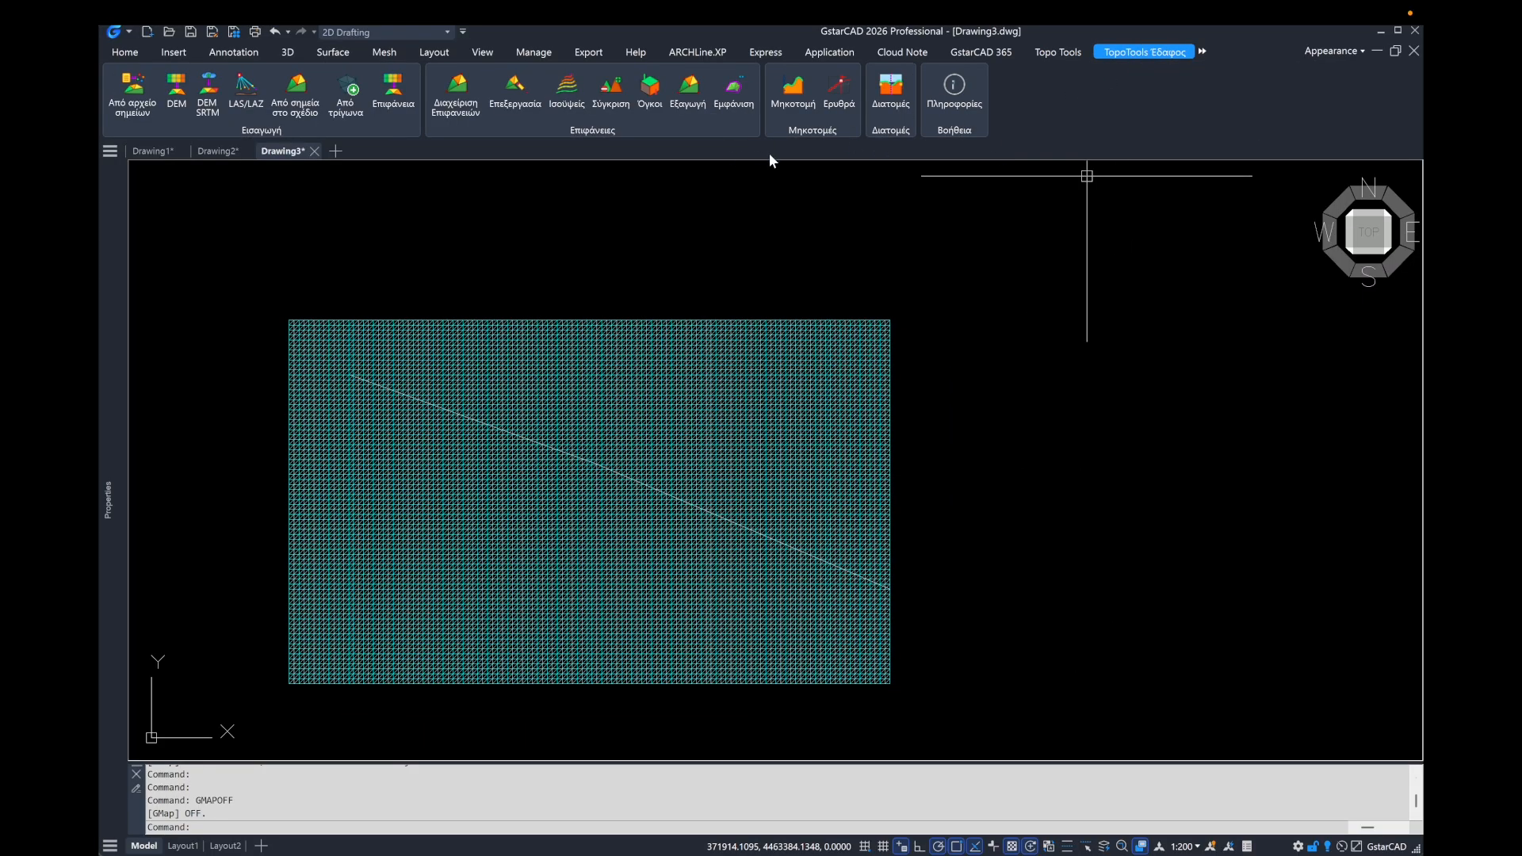
pyautogui.click(794, 93)
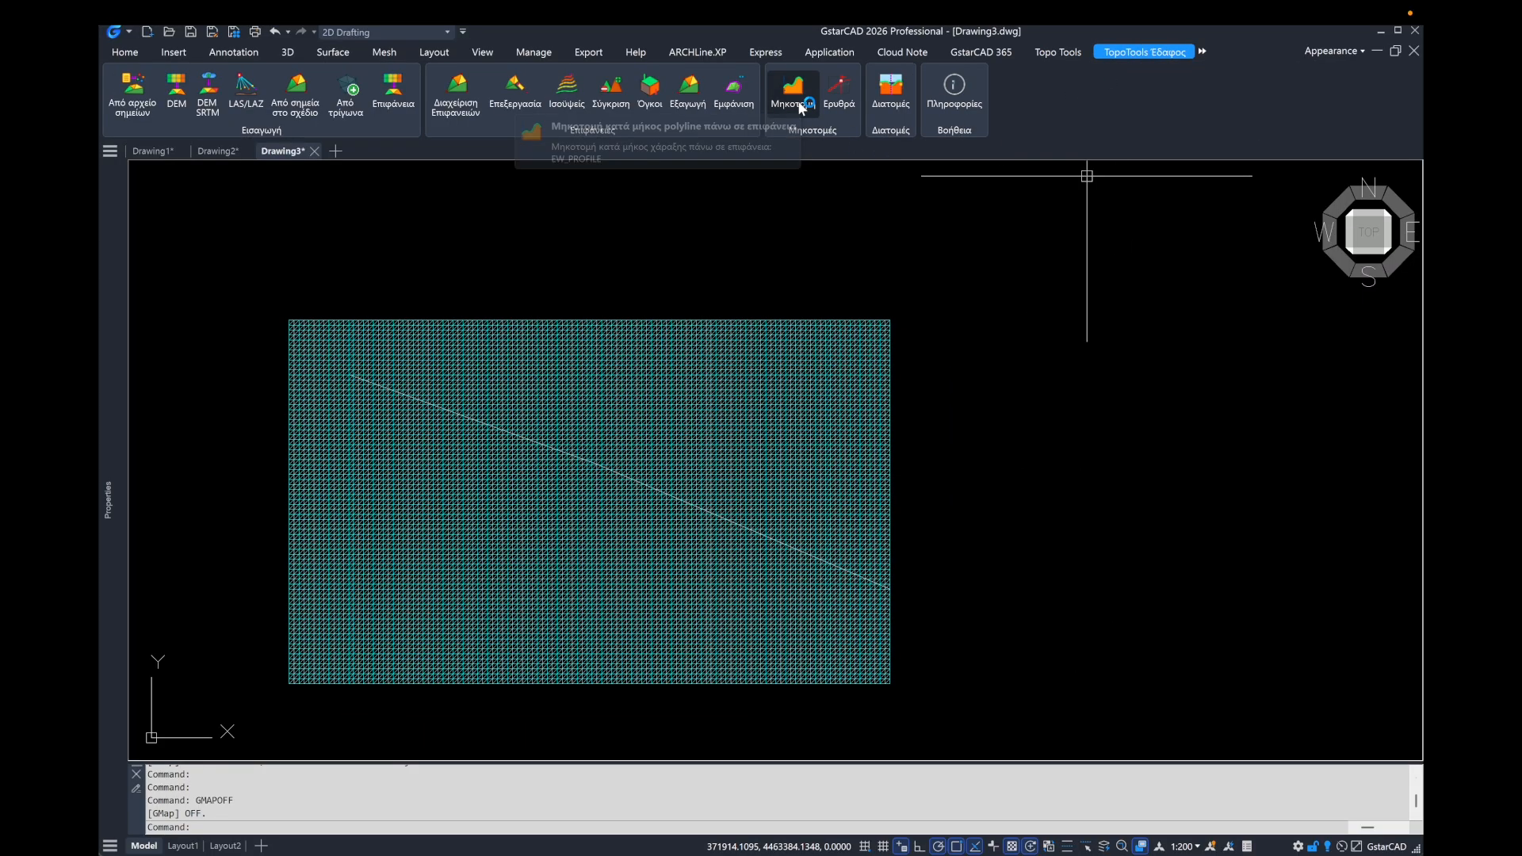
pyautogui.scroll(10, 652, 493)
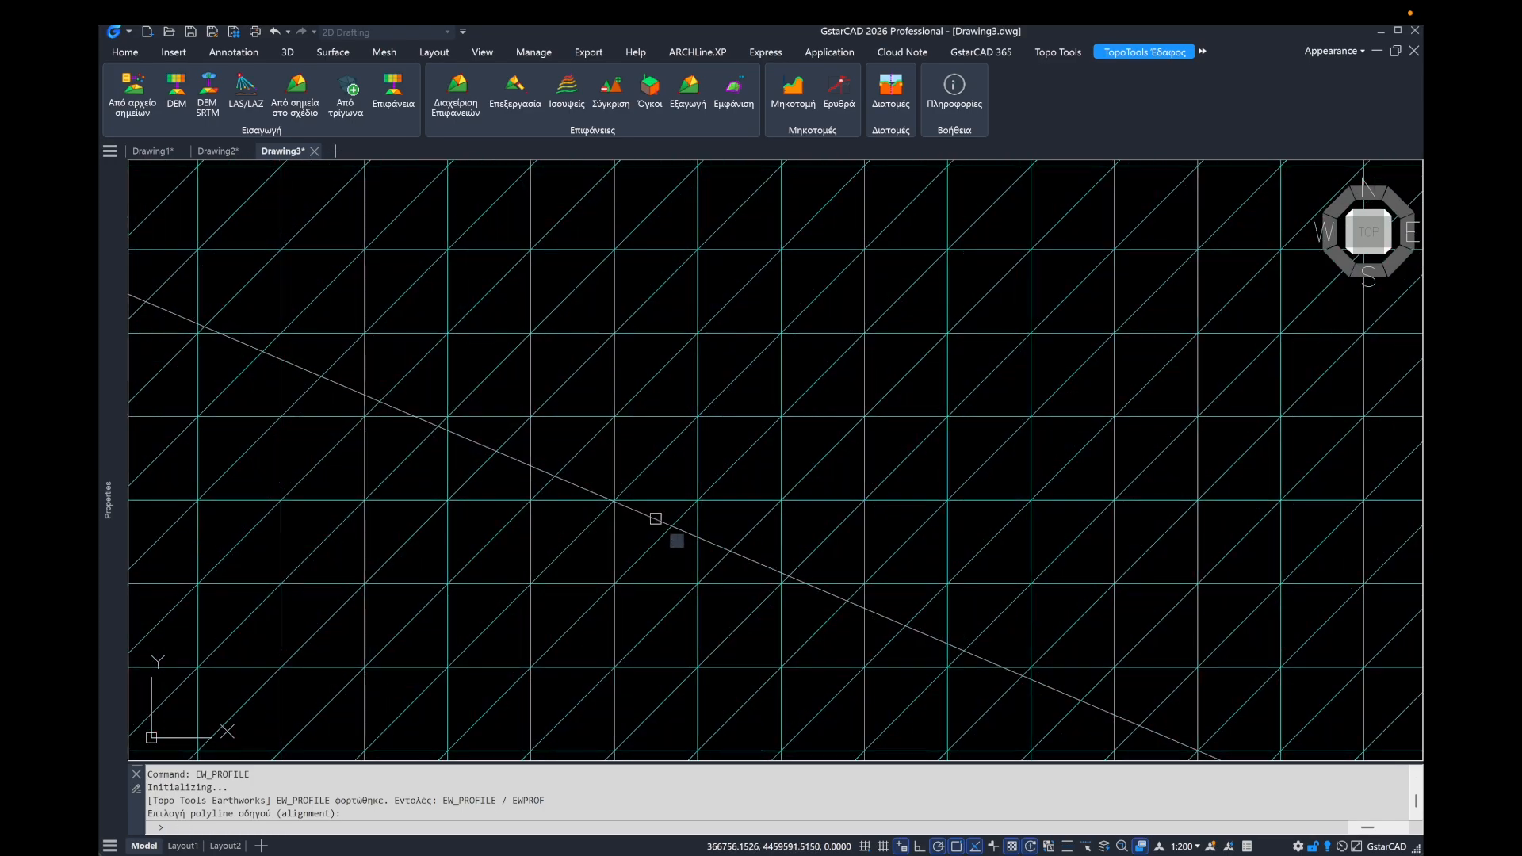
pyautogui.click(655, 516)
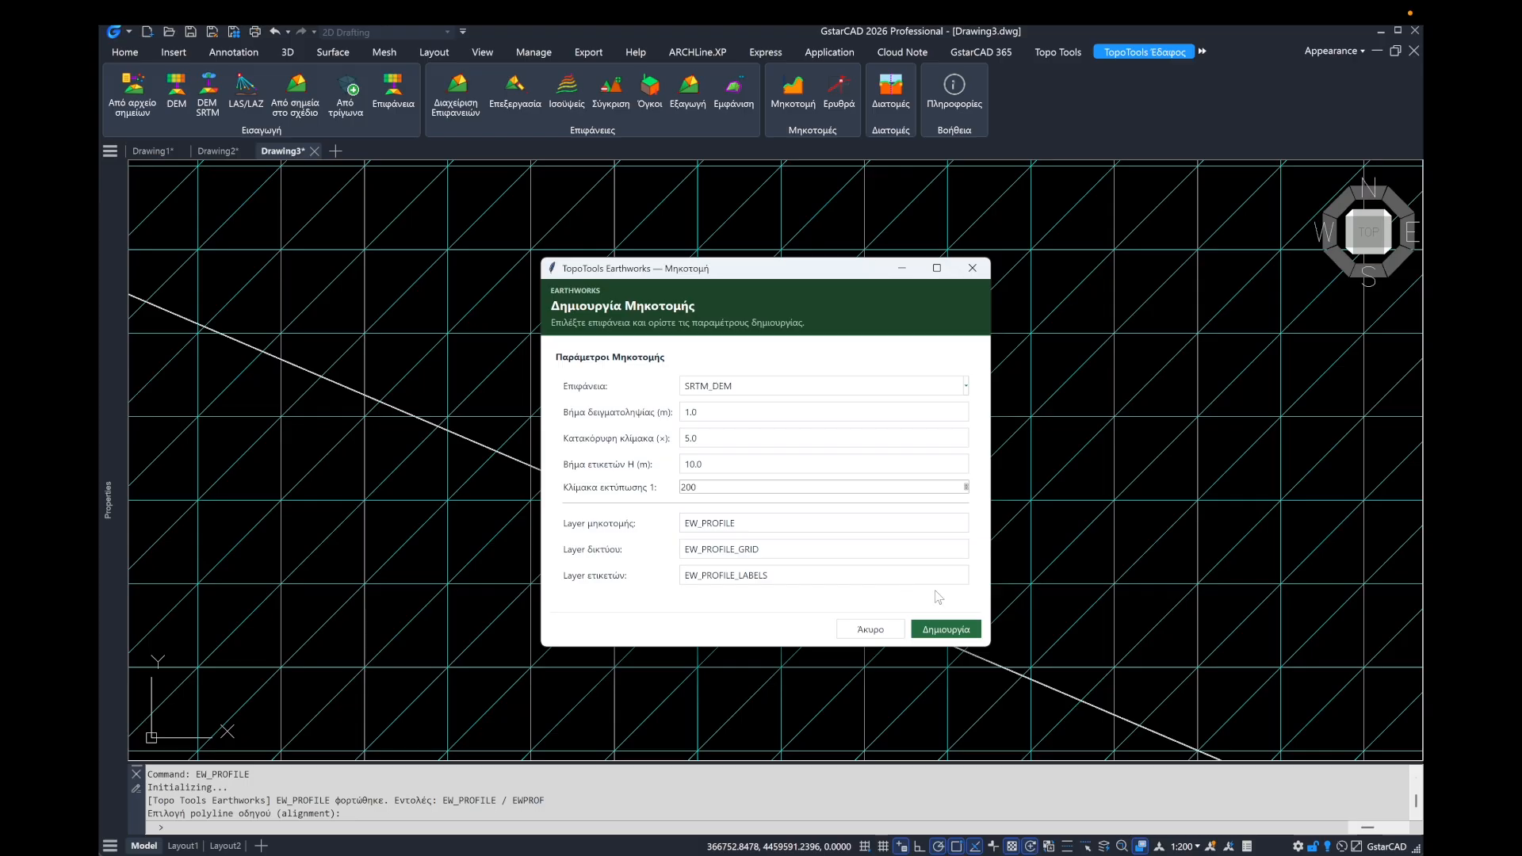
pyautogui.click(945, 629)
pyautogui.scroll(-5, 467, 432)
pyautogui.click(619, 403)
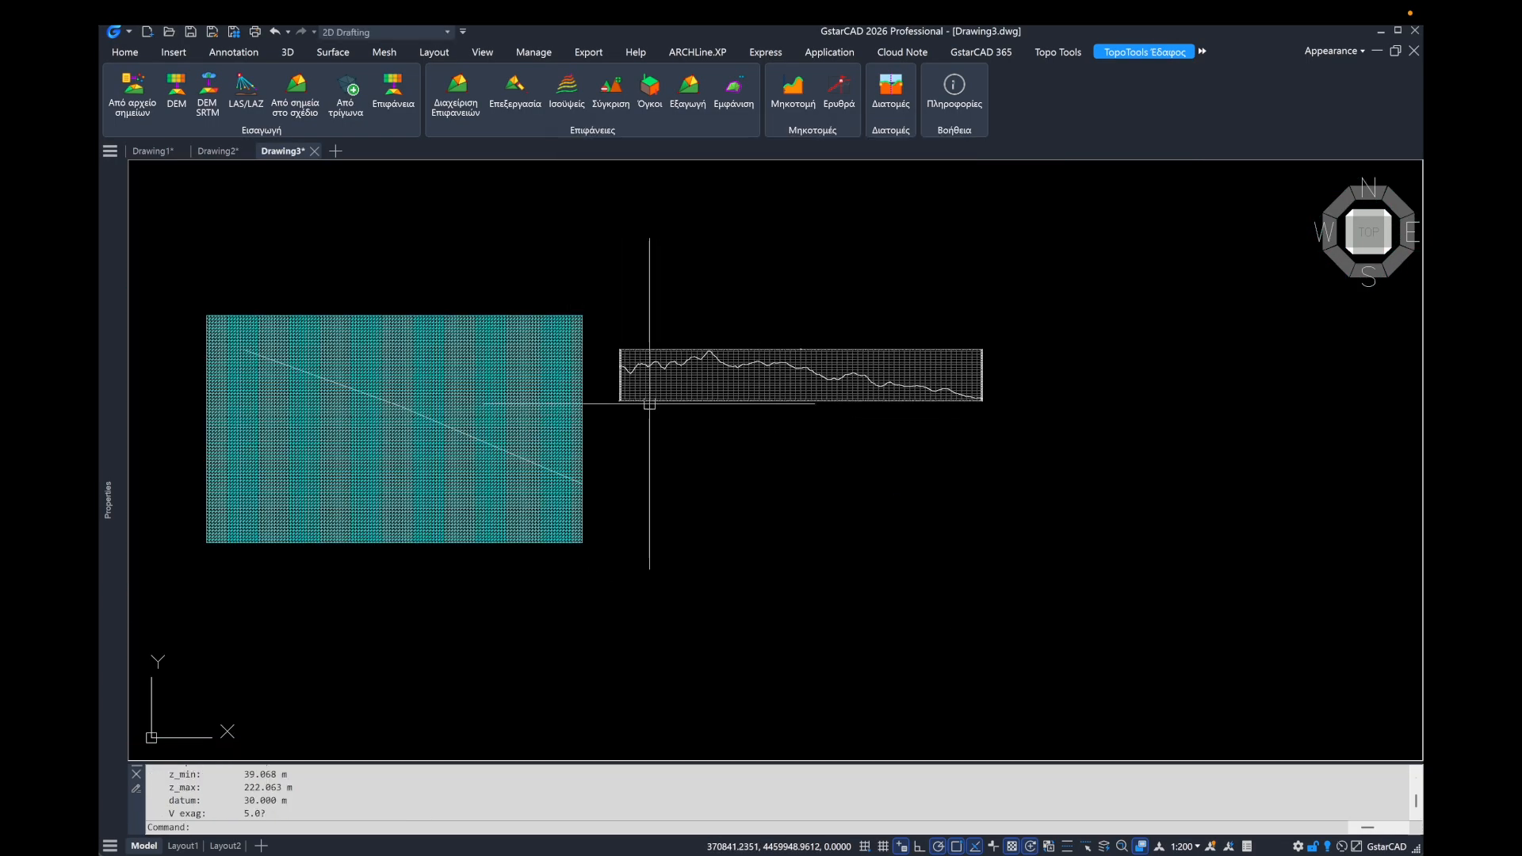
# Step: Examine the 1:200 profile from its start to its end, checking the terrain line, grid and label size
pyautogui.scroll(4, 638, 396)
pyautogui.scroll(2, 613, 347)
pyautogui.scroll(-1, 578, 356)
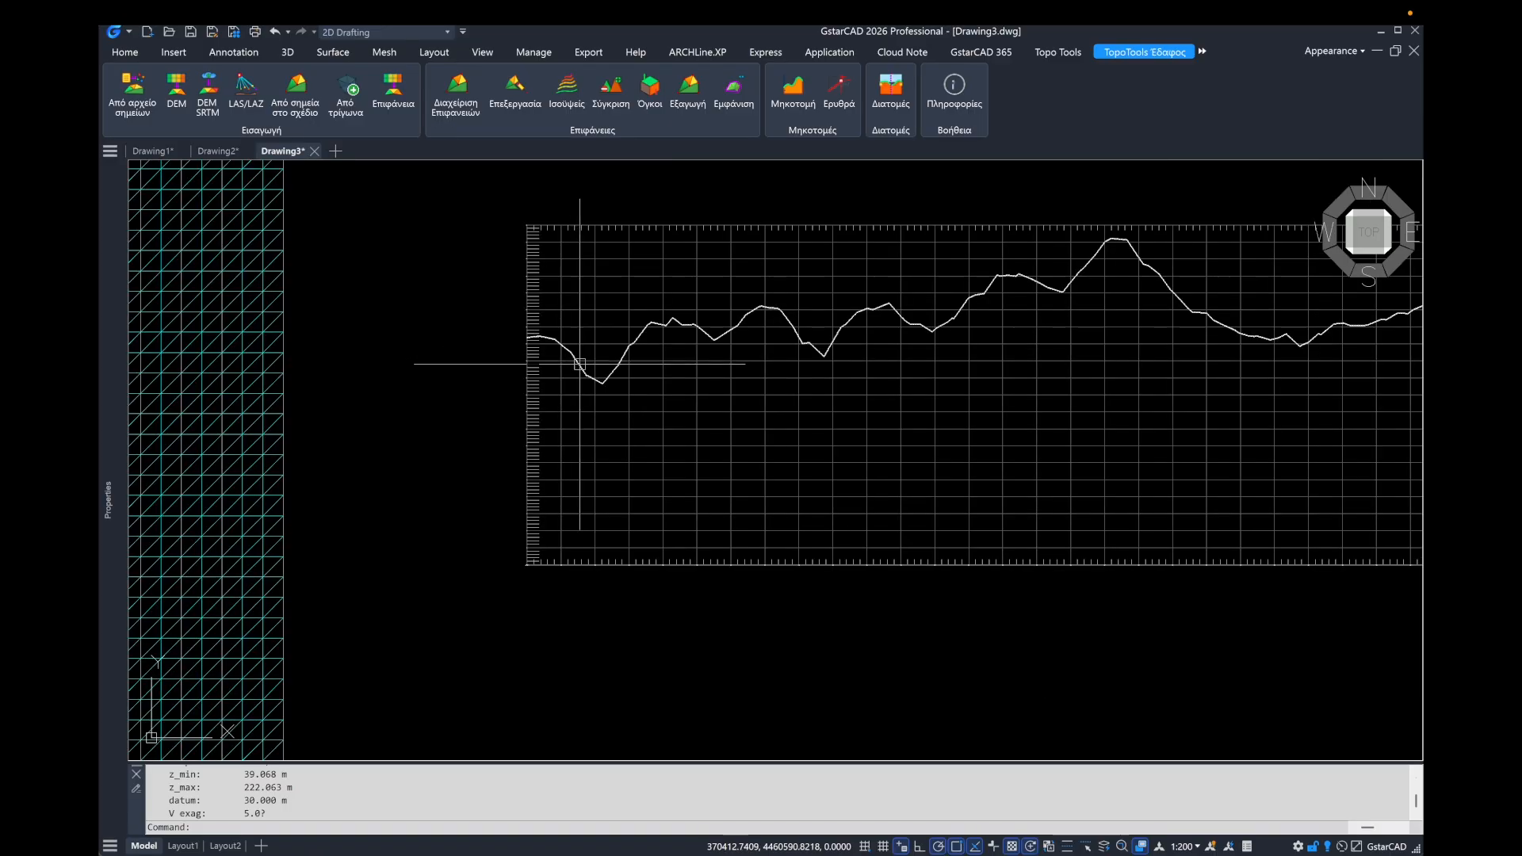
pyautogui.moveTo(759, 381); pyautogui.dragTo(623, 384, button='middle')
pyautogui.scroll(-2, 738, 380)
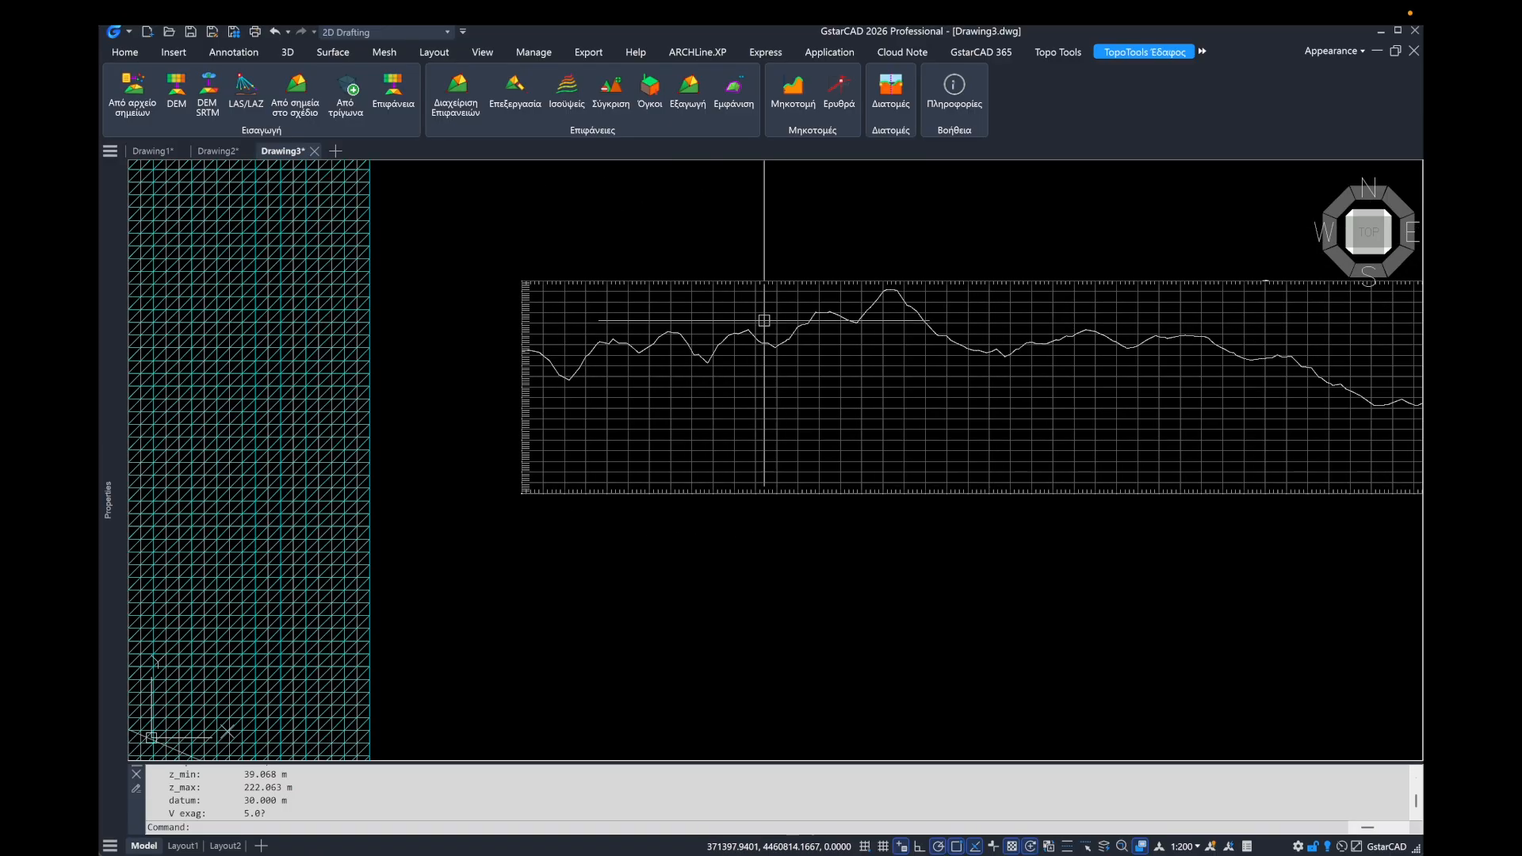
pyautogui.moveTo(821, 327); pyautogui.dragTo(730, 329, button='middle')
pyautogui.moveTo(893, 349); pyautogui.dragTo(772, 350, button='middle')
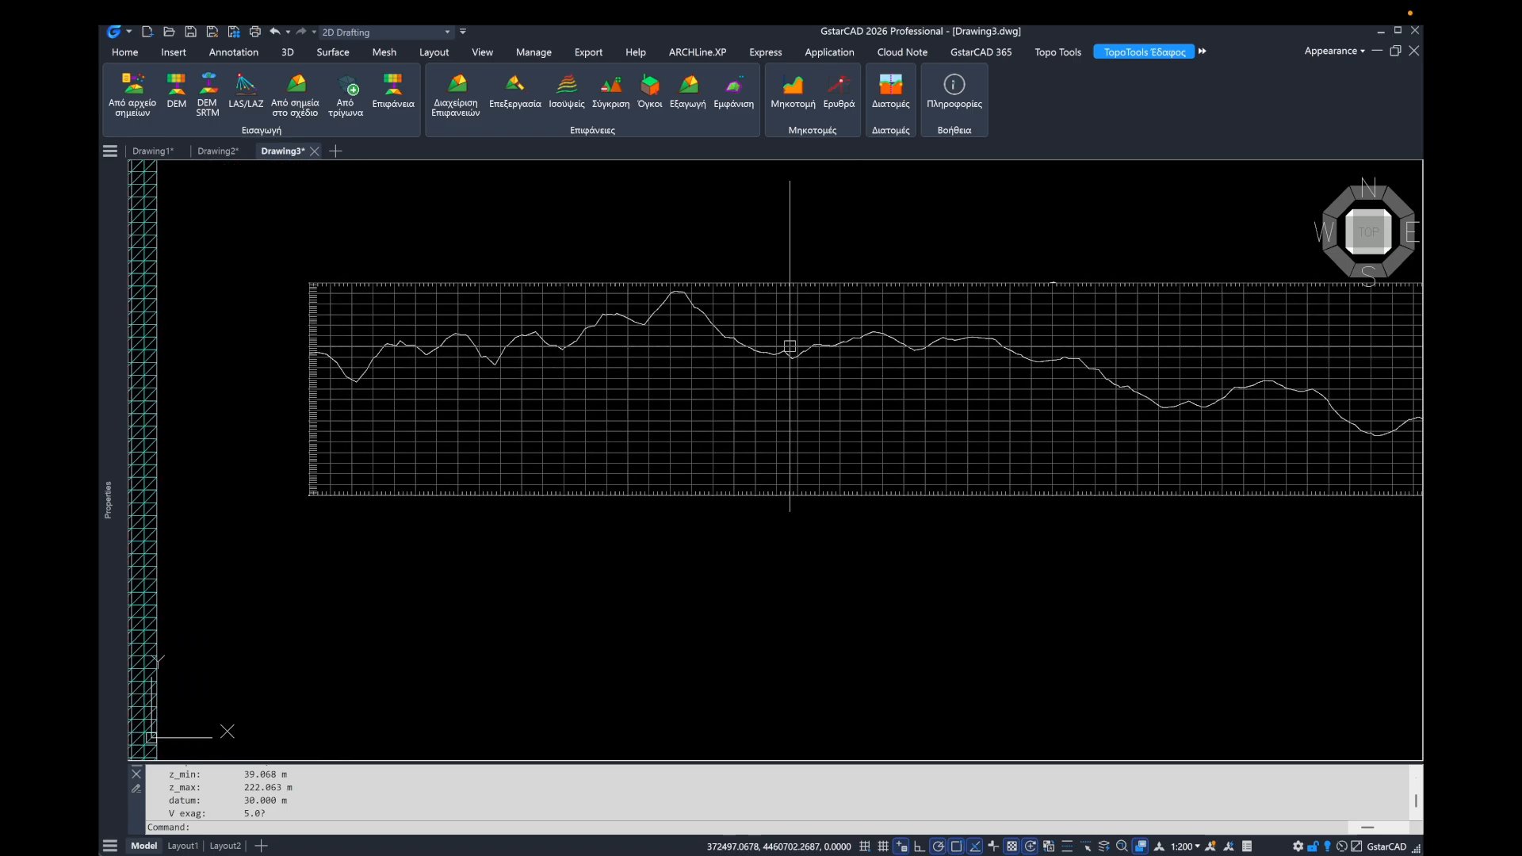
pyautogui.scroll(2, 688, 290)
pyautogui.scroll(-3, 803, 321)
pyautogui.moveTo(972, 341); pyautogui.dragTo(840, 350, button='middle')
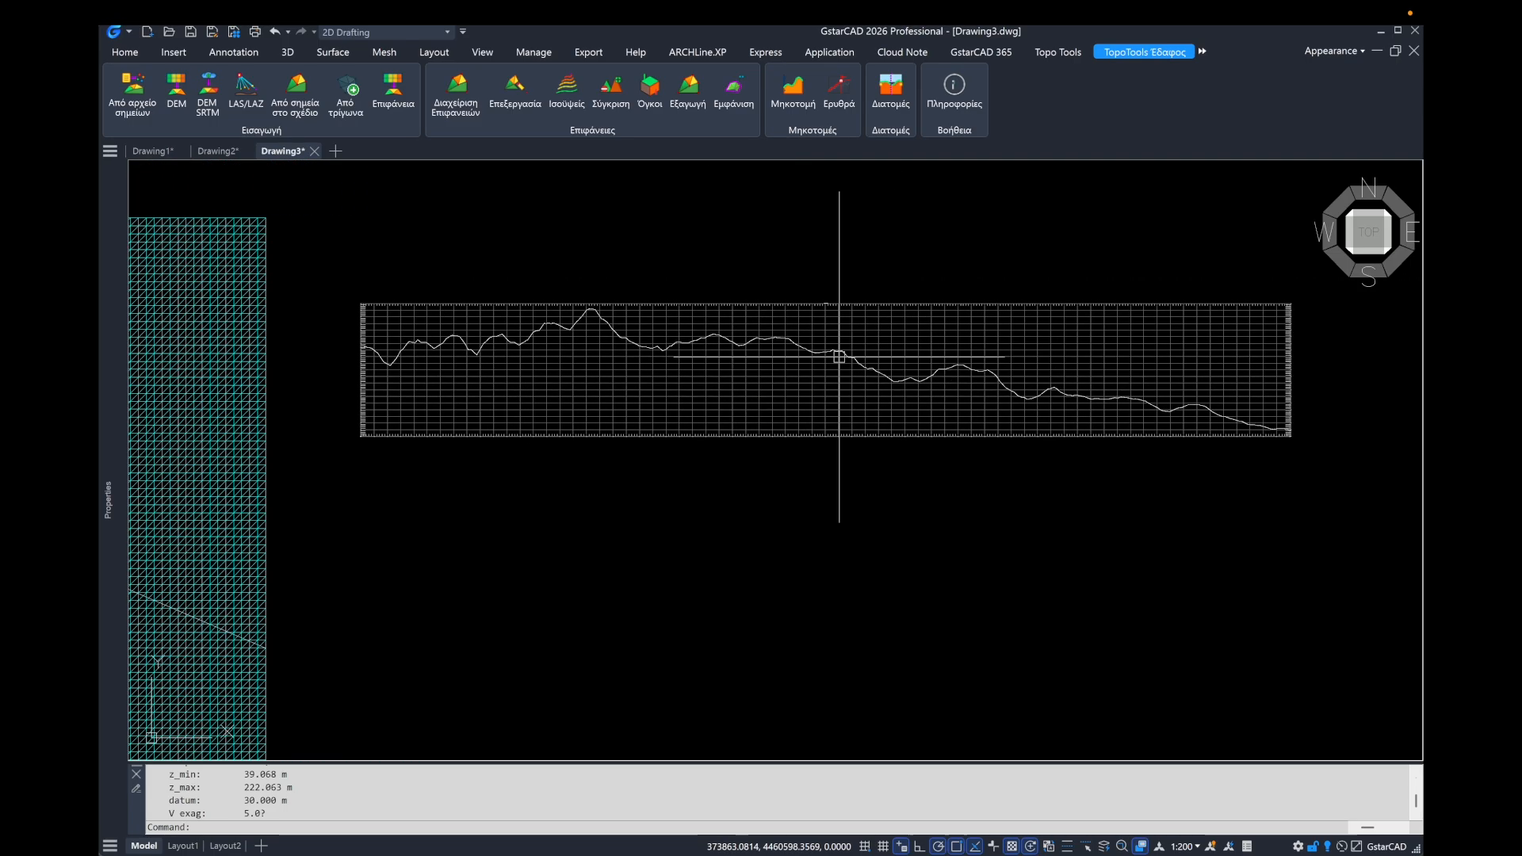
pyautogui.scroll(2, 1165, 408)
pyautogui.scroll(-2, 1167, 408)
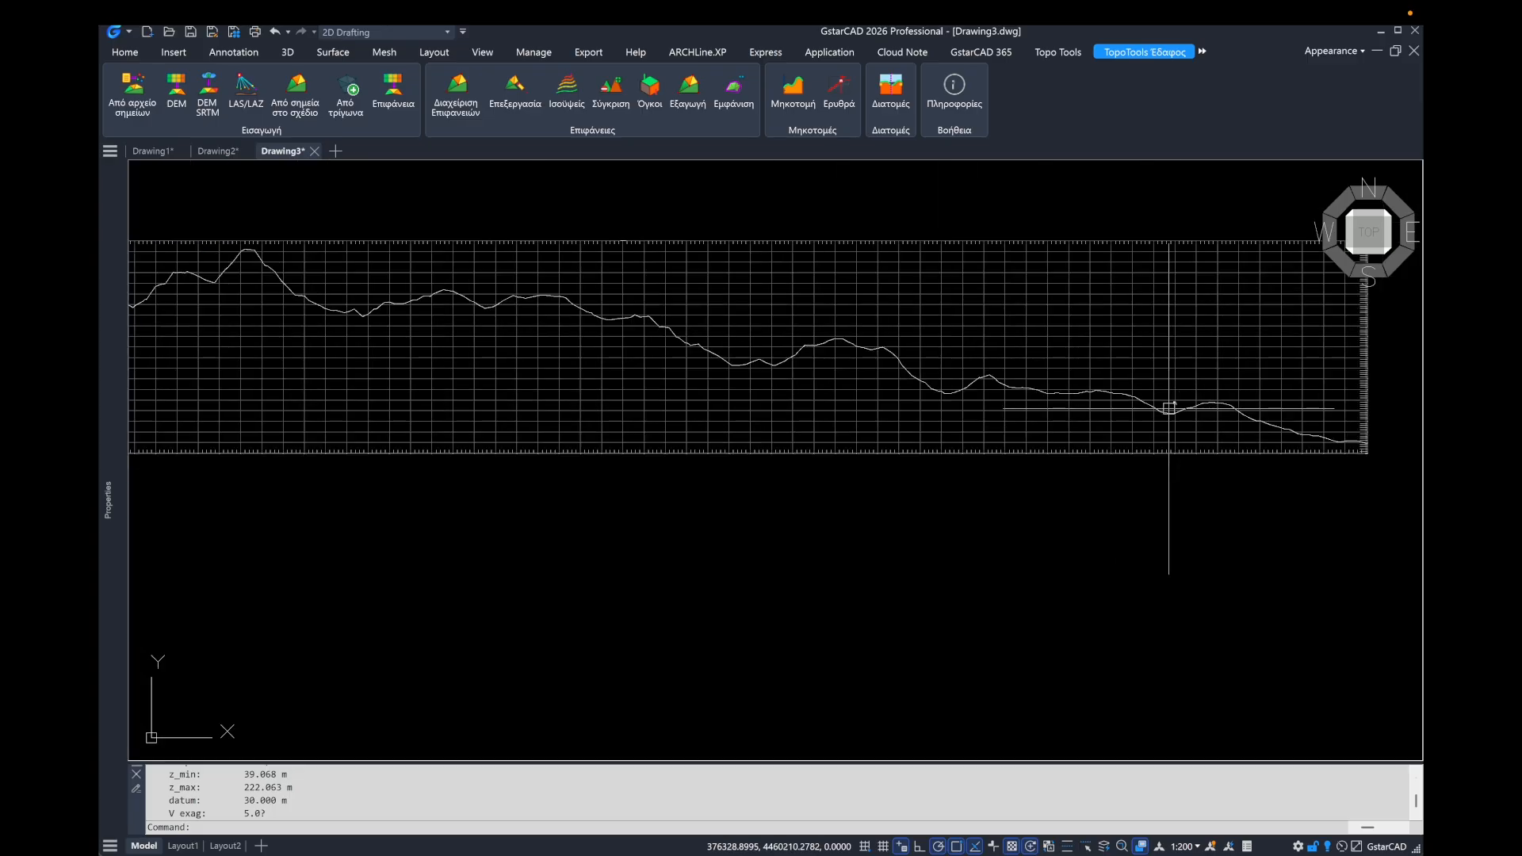
pyautogui.scroll(-1, 529, 363)
# Step: Delete the entire 1:200 profile drawing beside the mesh
pyautogui.click(418, 302)
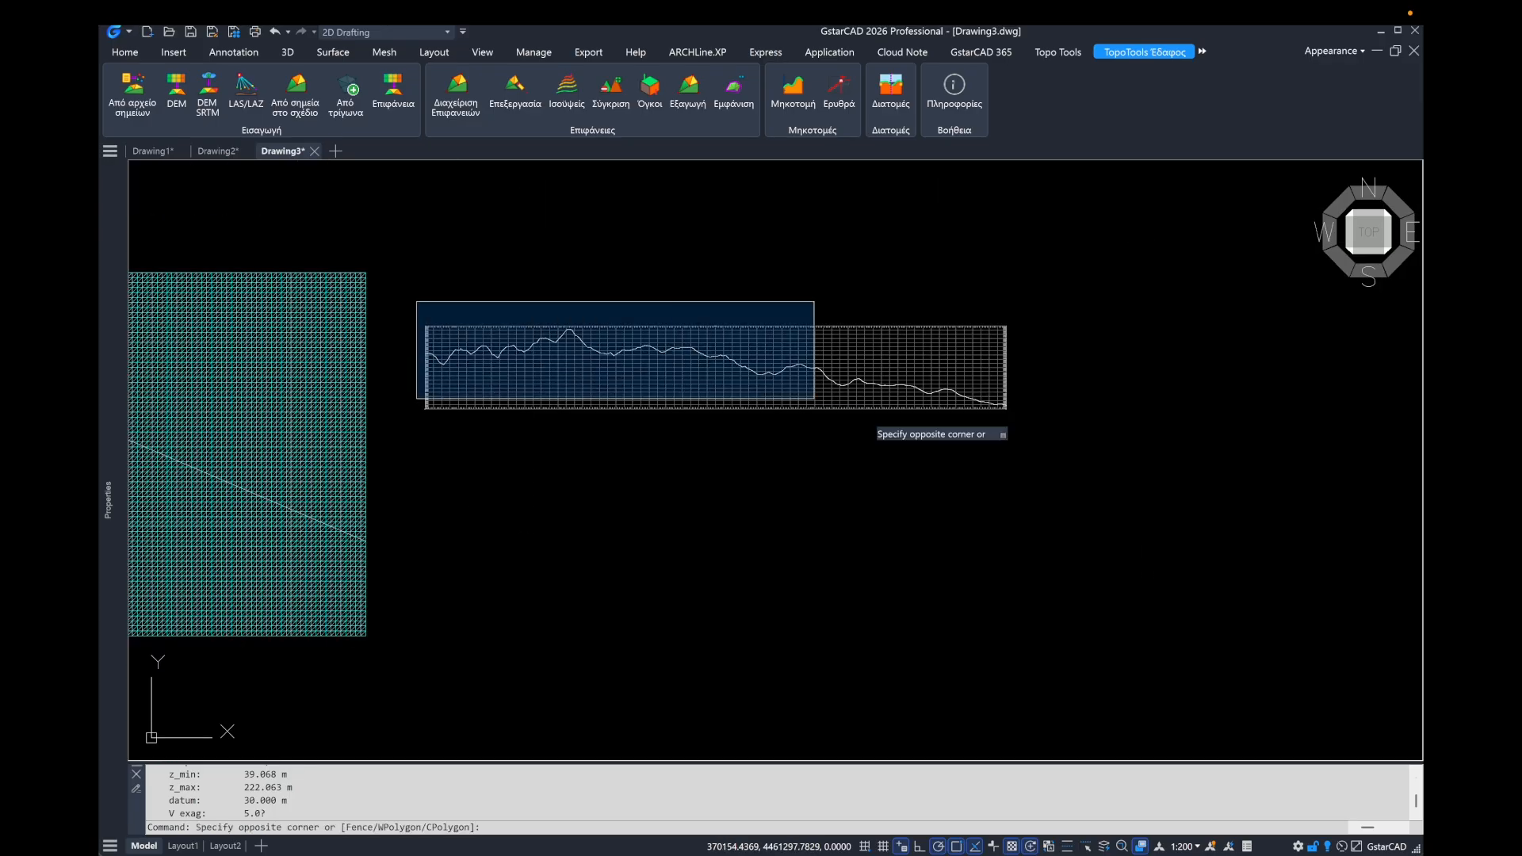
pyautogui.click(1084, 471)
pyautogui.press('Delete')
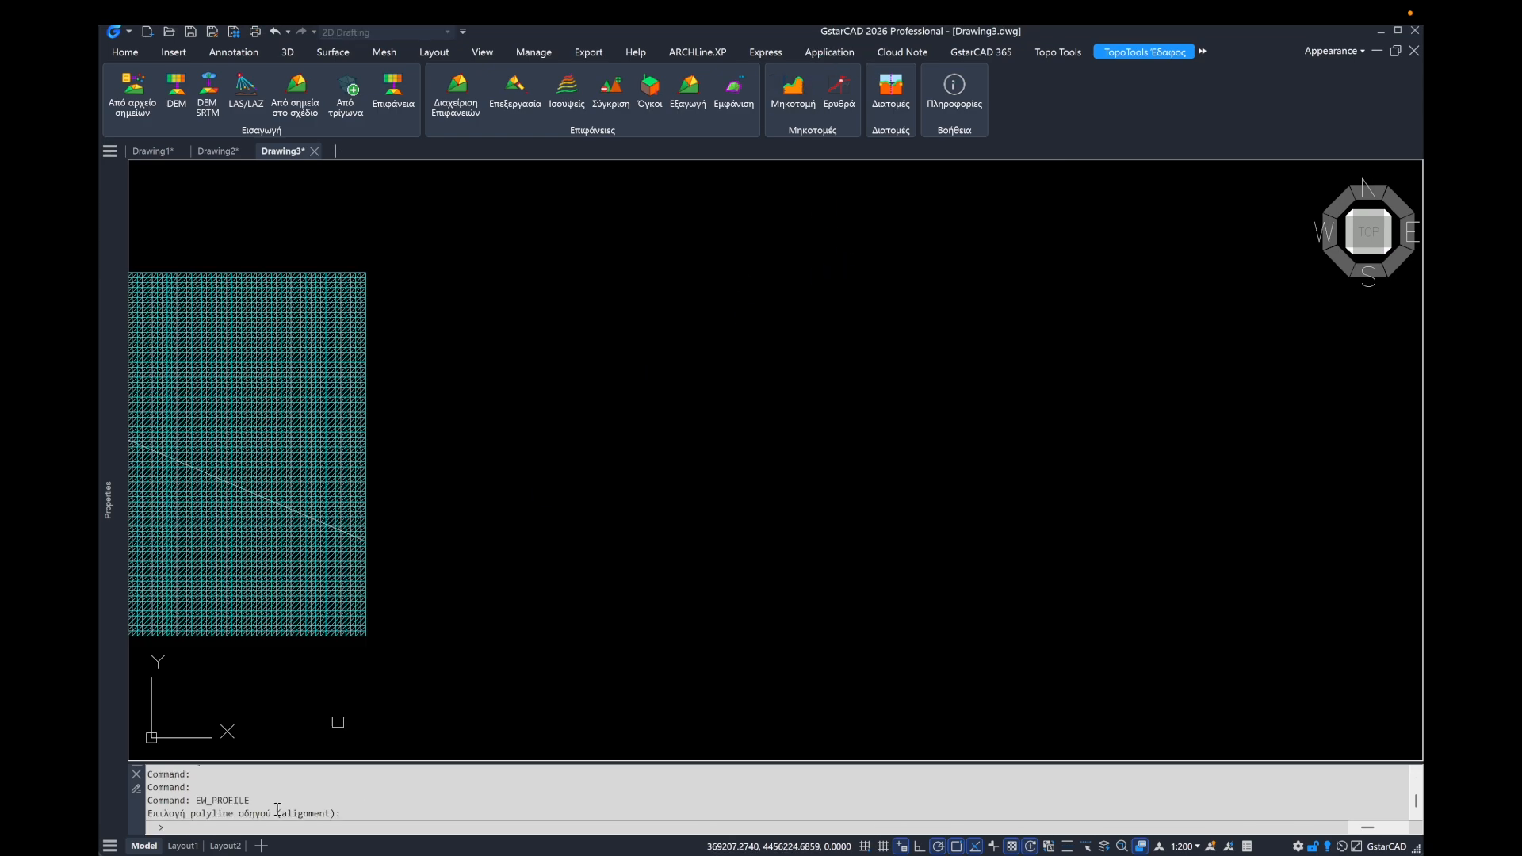
# Step: Create the SRTM_DEM profile along the diagonal polyline at print scale 1:5000, keeping the other settings, and place it east of the mesh
pyautogui.scroll(5, 317, 535)
pyautogui.click(367, 542)
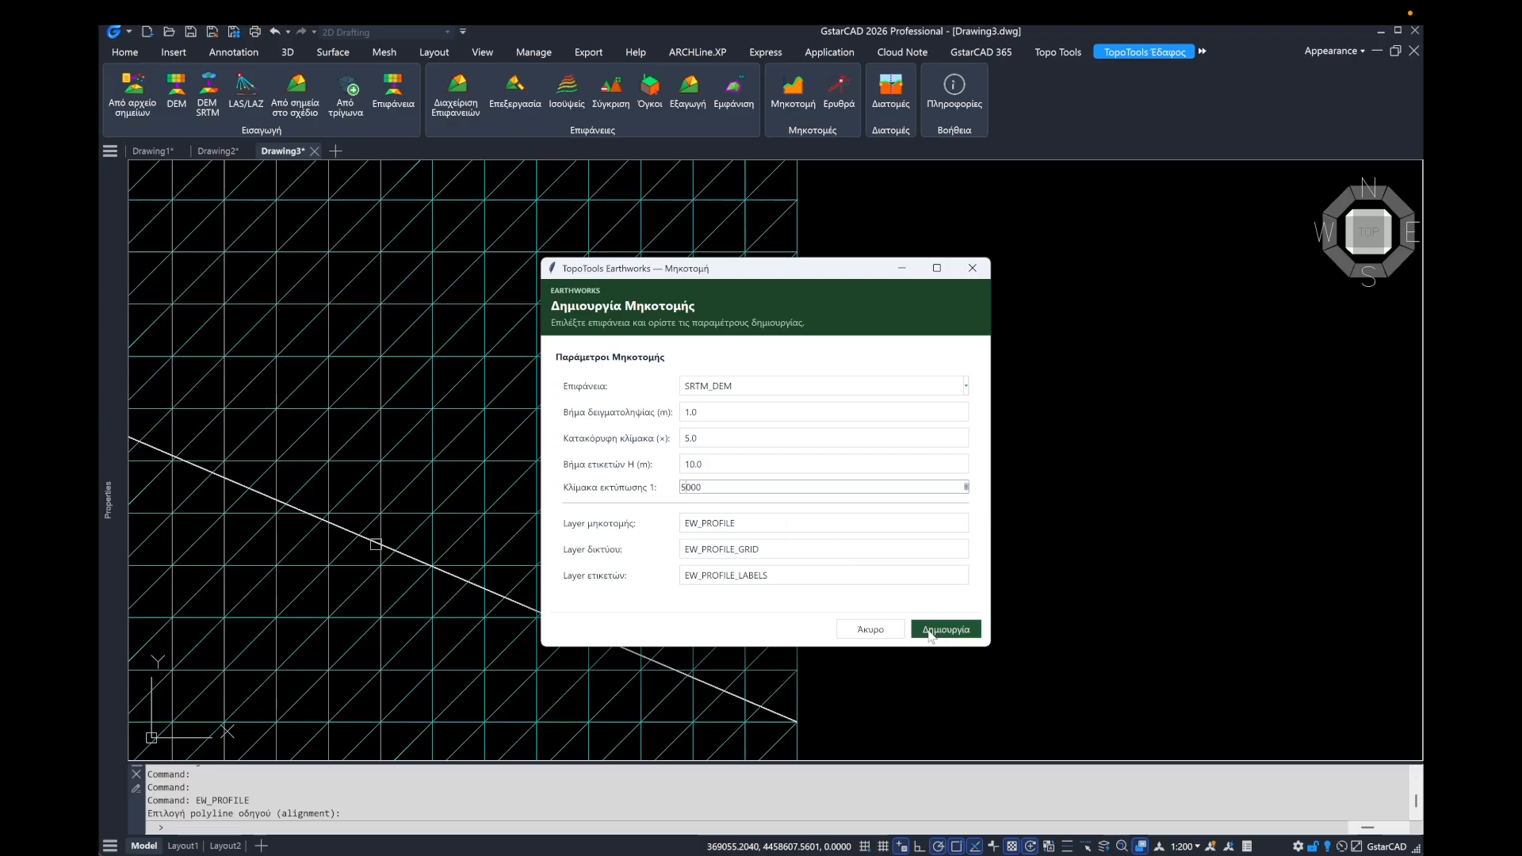
pyautogui.click(930, 630)
pyautogui.click(721, 425)
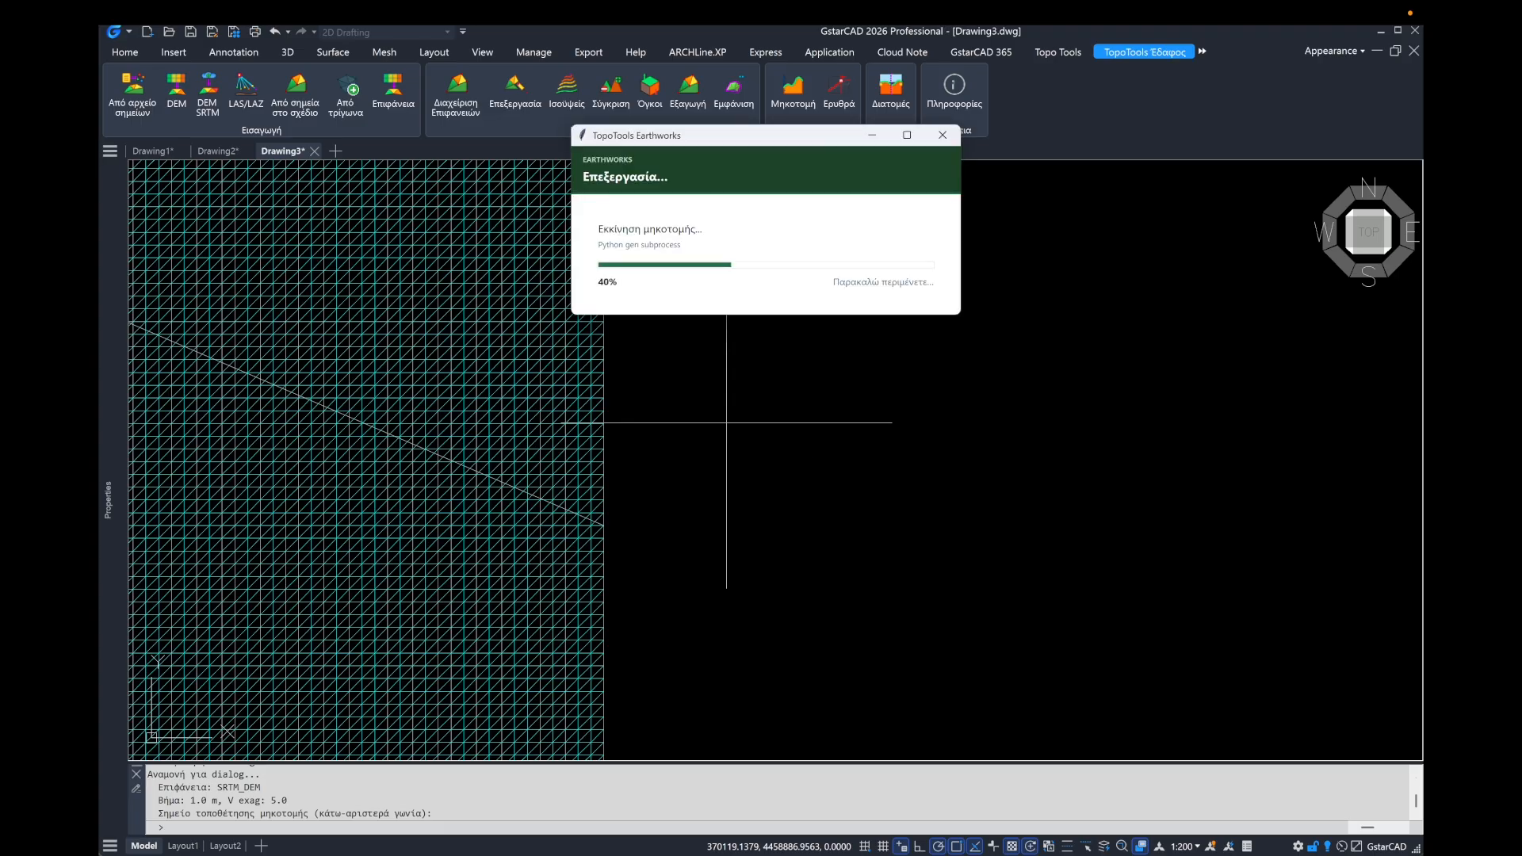
# Step: Examine the 1:5000 profile's title, elevation axis, and the chainage and elevation rows below the grid
pyautogui.moveTo(994, 448); pyautogui.dragTo(899, 479, button='middle')
pyautogui.scroll(8, 1192, 333)
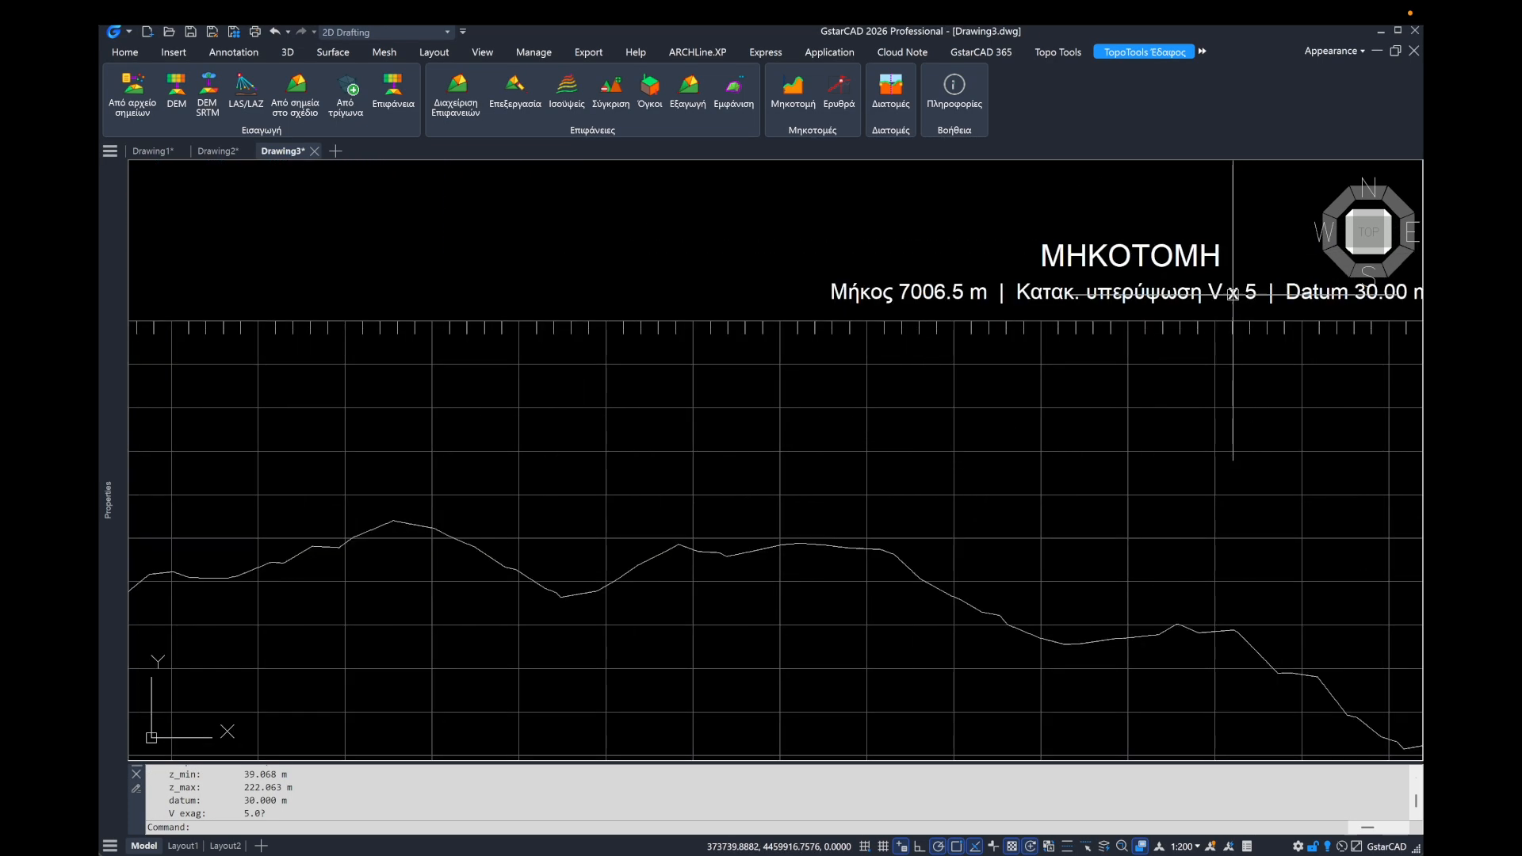
pyautogui.middleClick(1233, 293)
pyautogui.middleClick(1232, 294)
pyautogui.scroll(6, 917, 468)
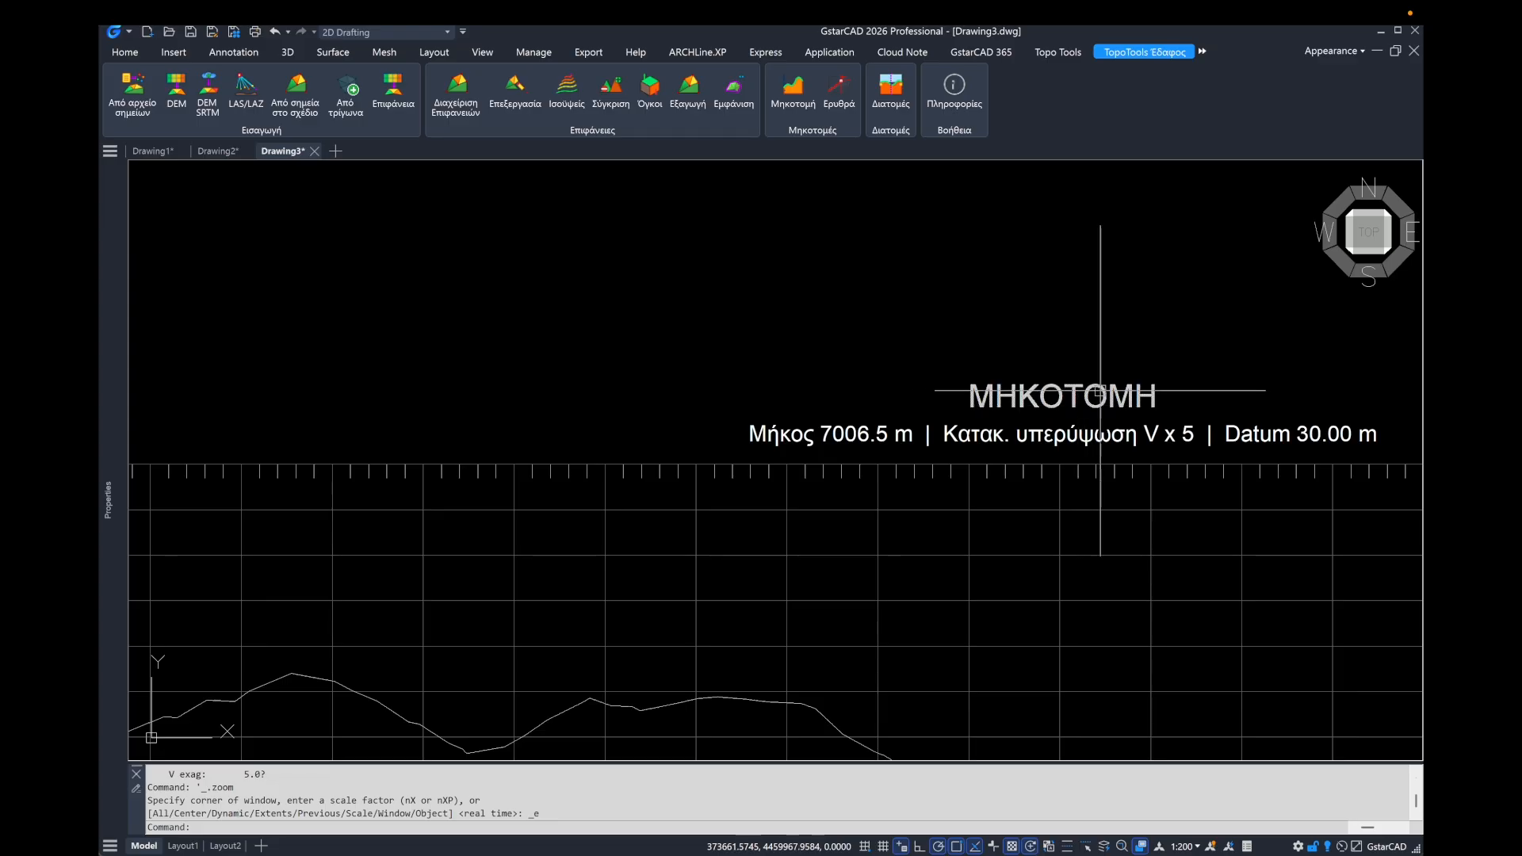
pyautogui.scroll(-3, 1182, 401)
pyautogui.scroll(-2, 1205, 408)
pyautogui.scroll(3, 1201, 413)
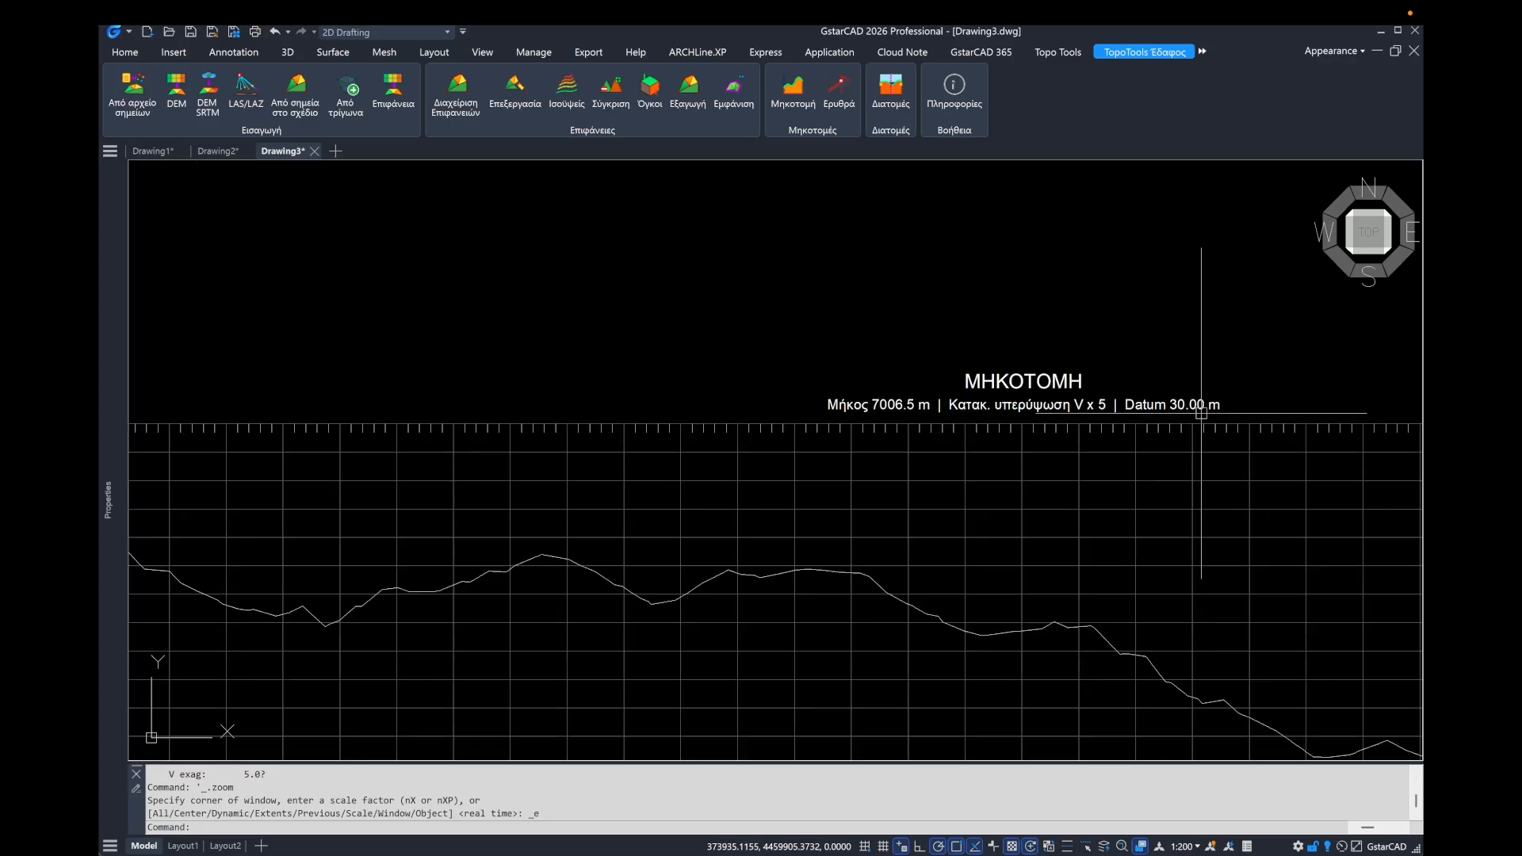
pyautogui.scroll(-4, 1202, 413)
pyautogui.scroll(4, 426, 557)
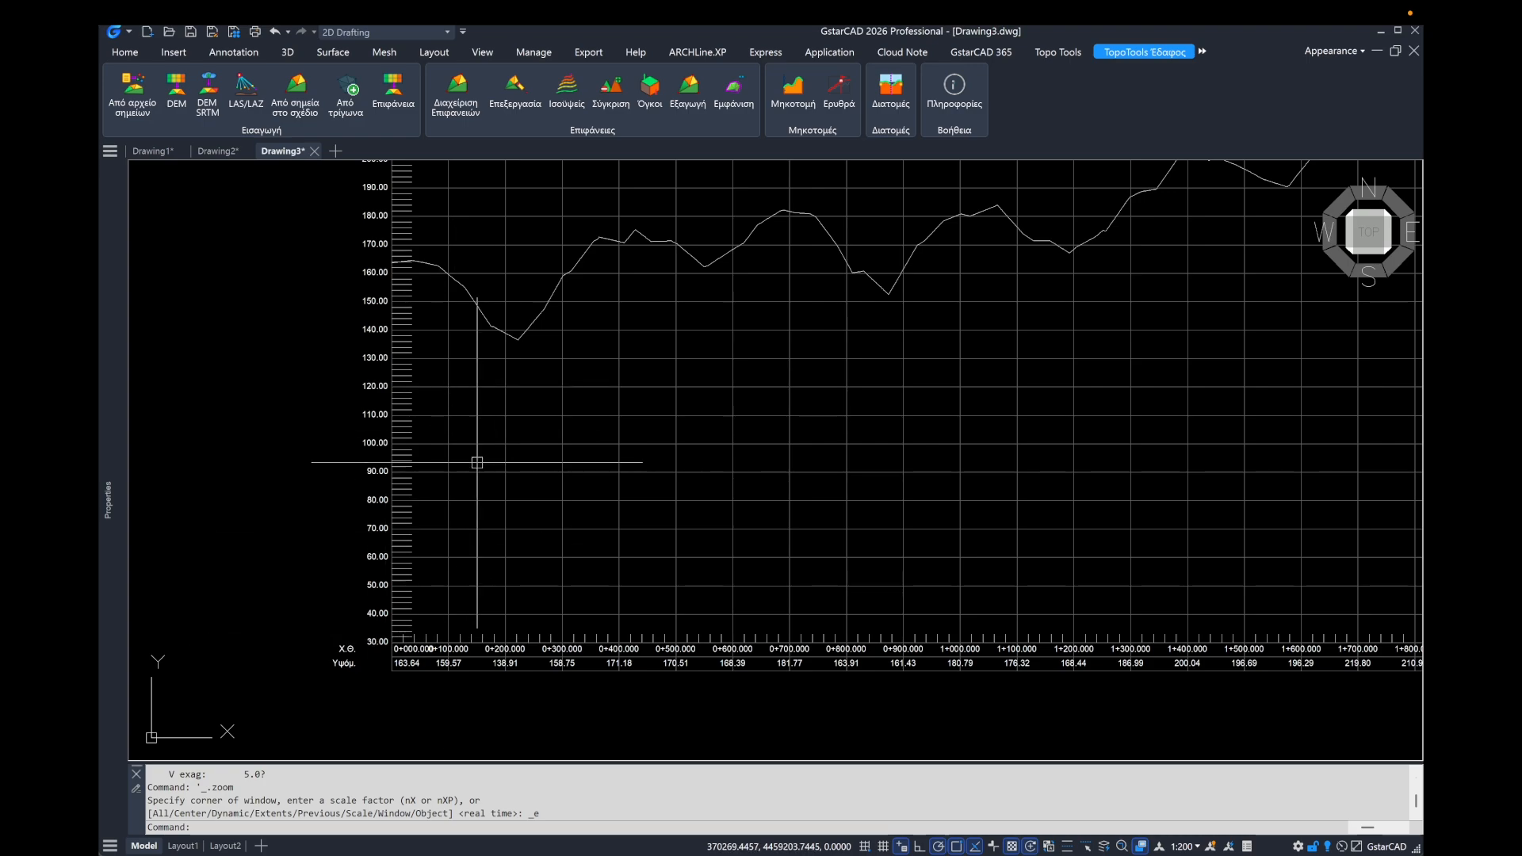
pyautogui.scroll(-3, 299, 469)
pyautogui.scroll(3, 336, 582)
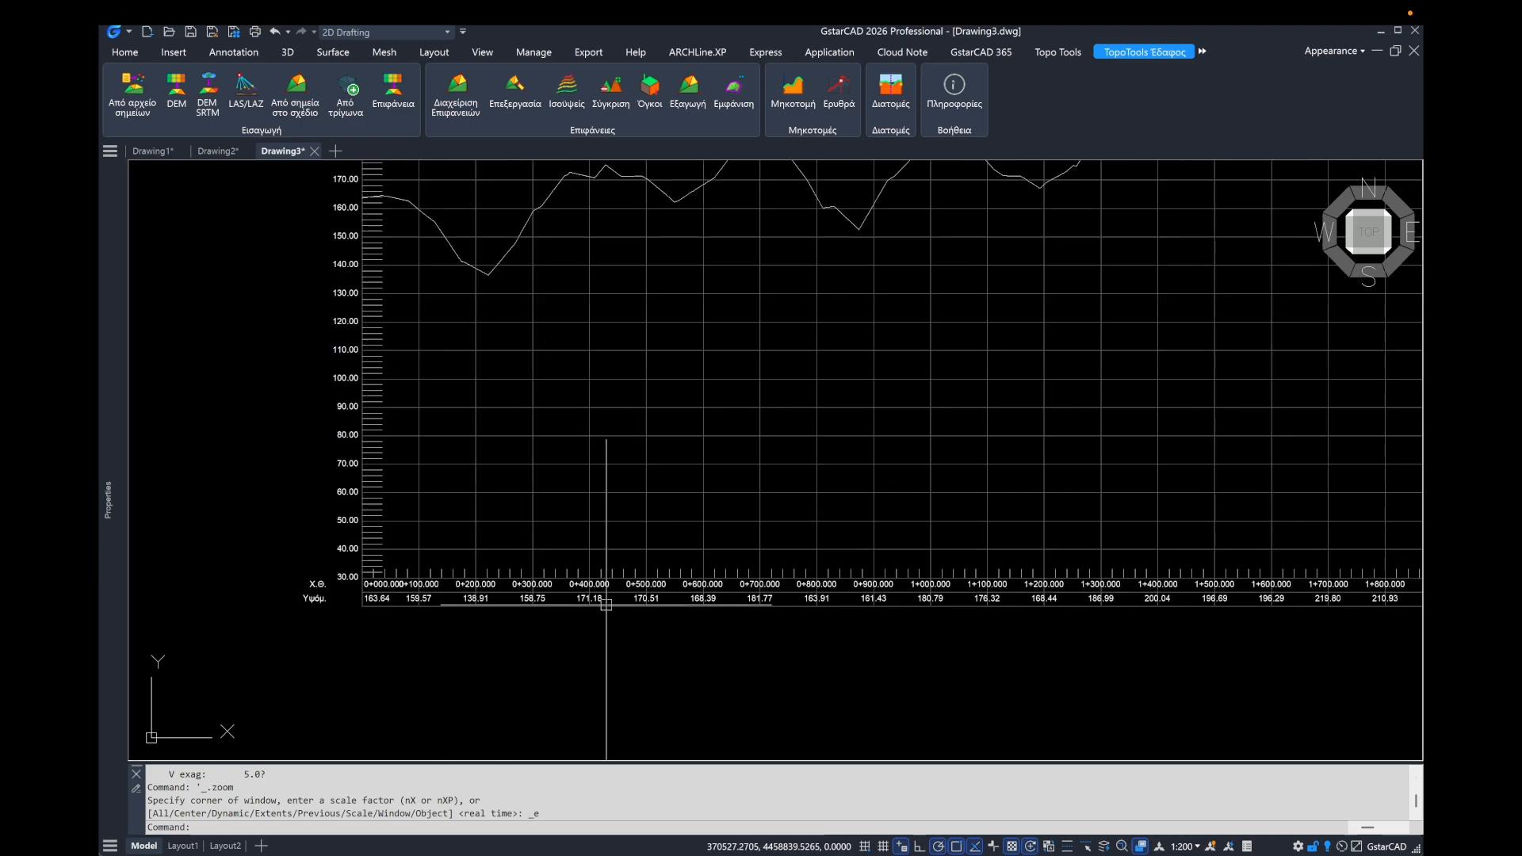
pyautogui.scroll(-2, 634, 590)
pyautogui.scroll(-3, 1142, 615)
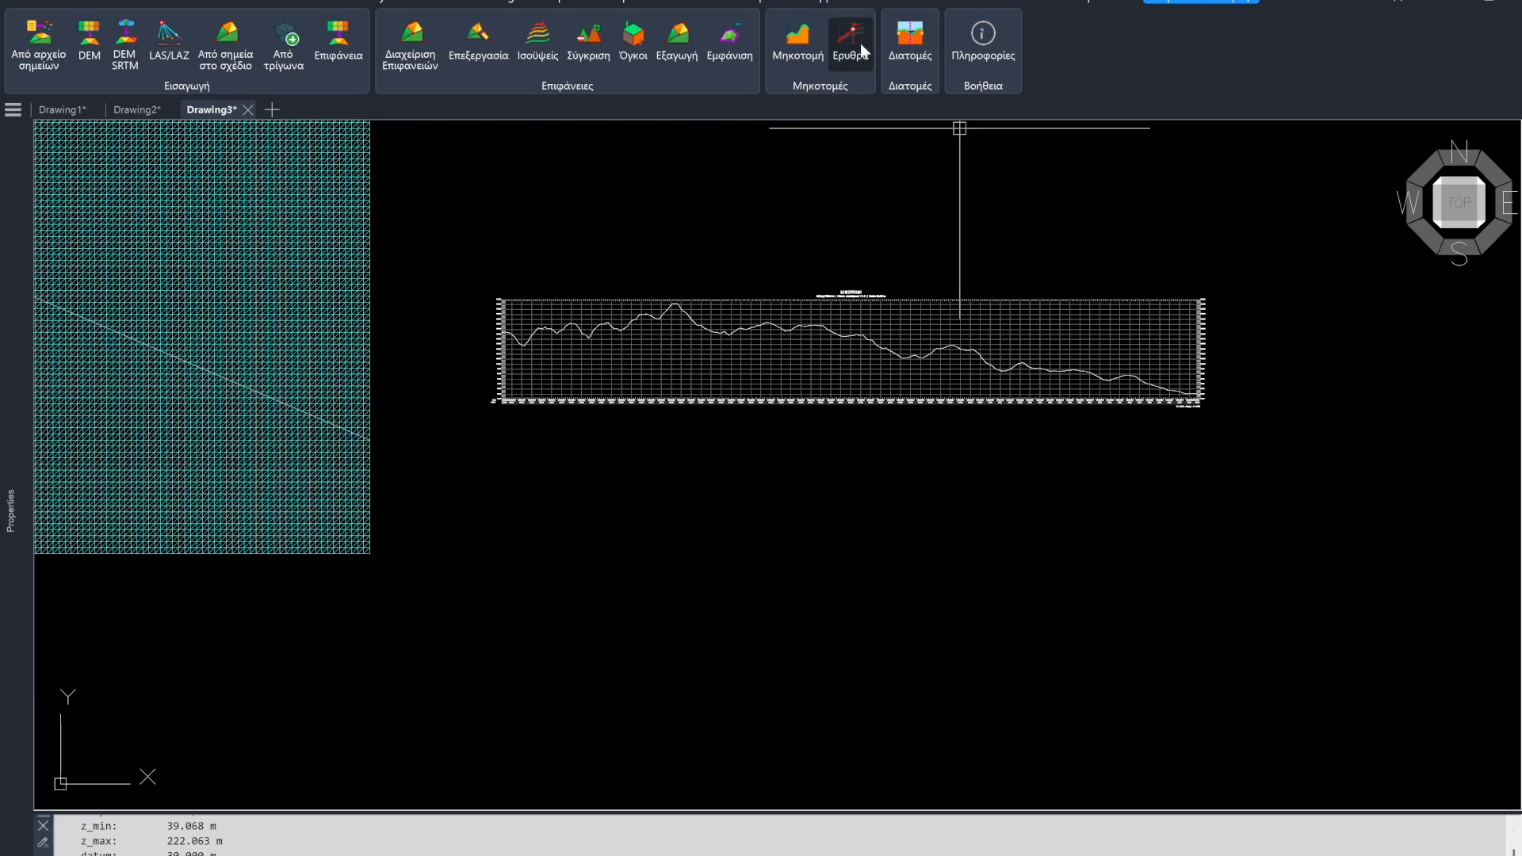
# Step: Begin a redline on the profile with PIs at chainages of about 35, 400, 700 and 1727 m, following the terrain up to its highest peak
pyautogui.click(862, 51)
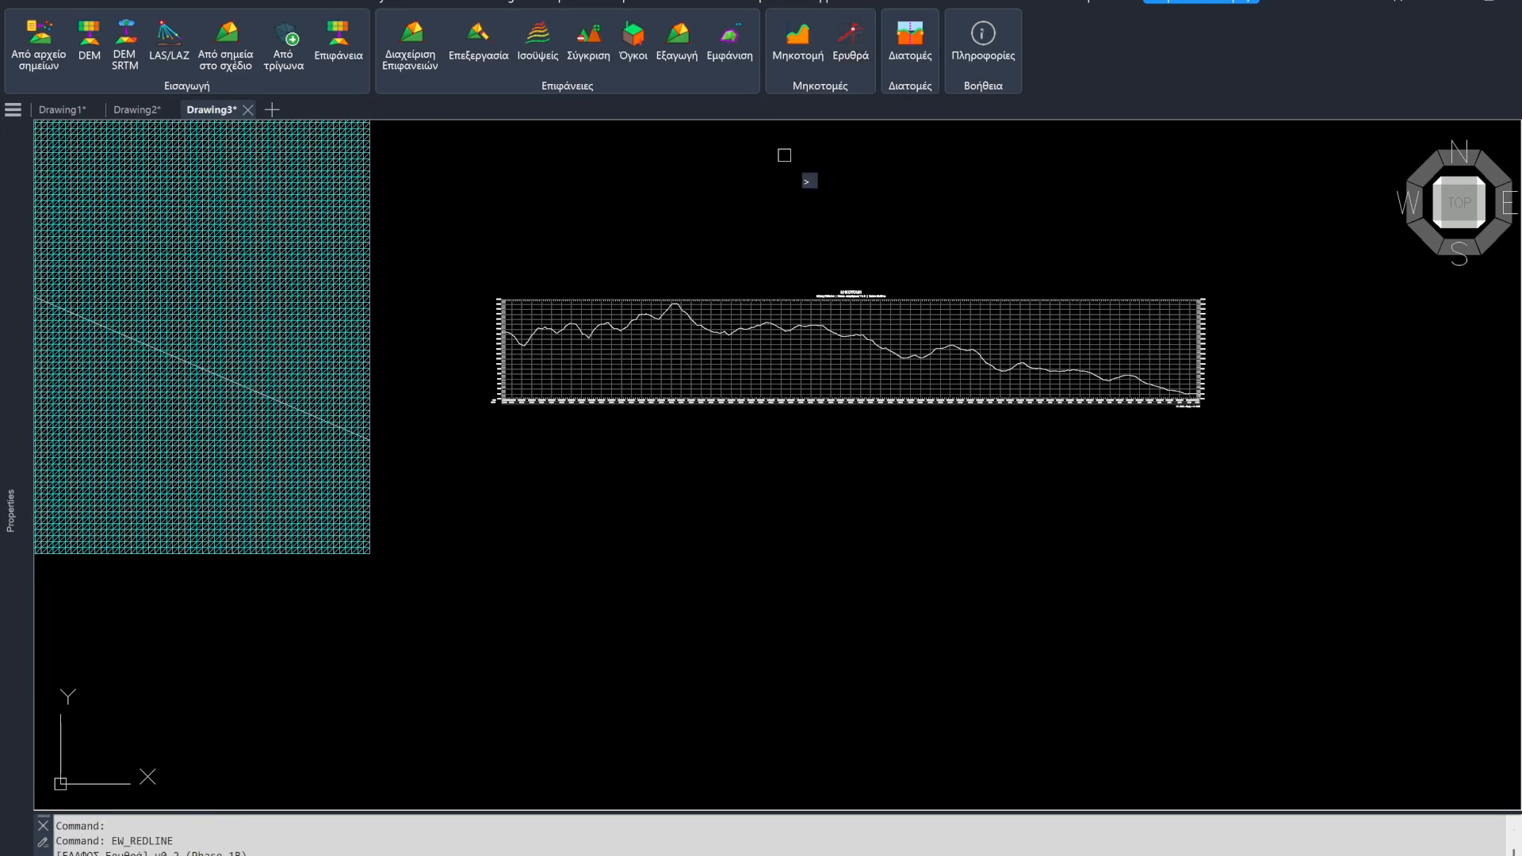
pyautogui.scroll(4, 587, 332)
pyautogui.scroll(2, 543, 365)
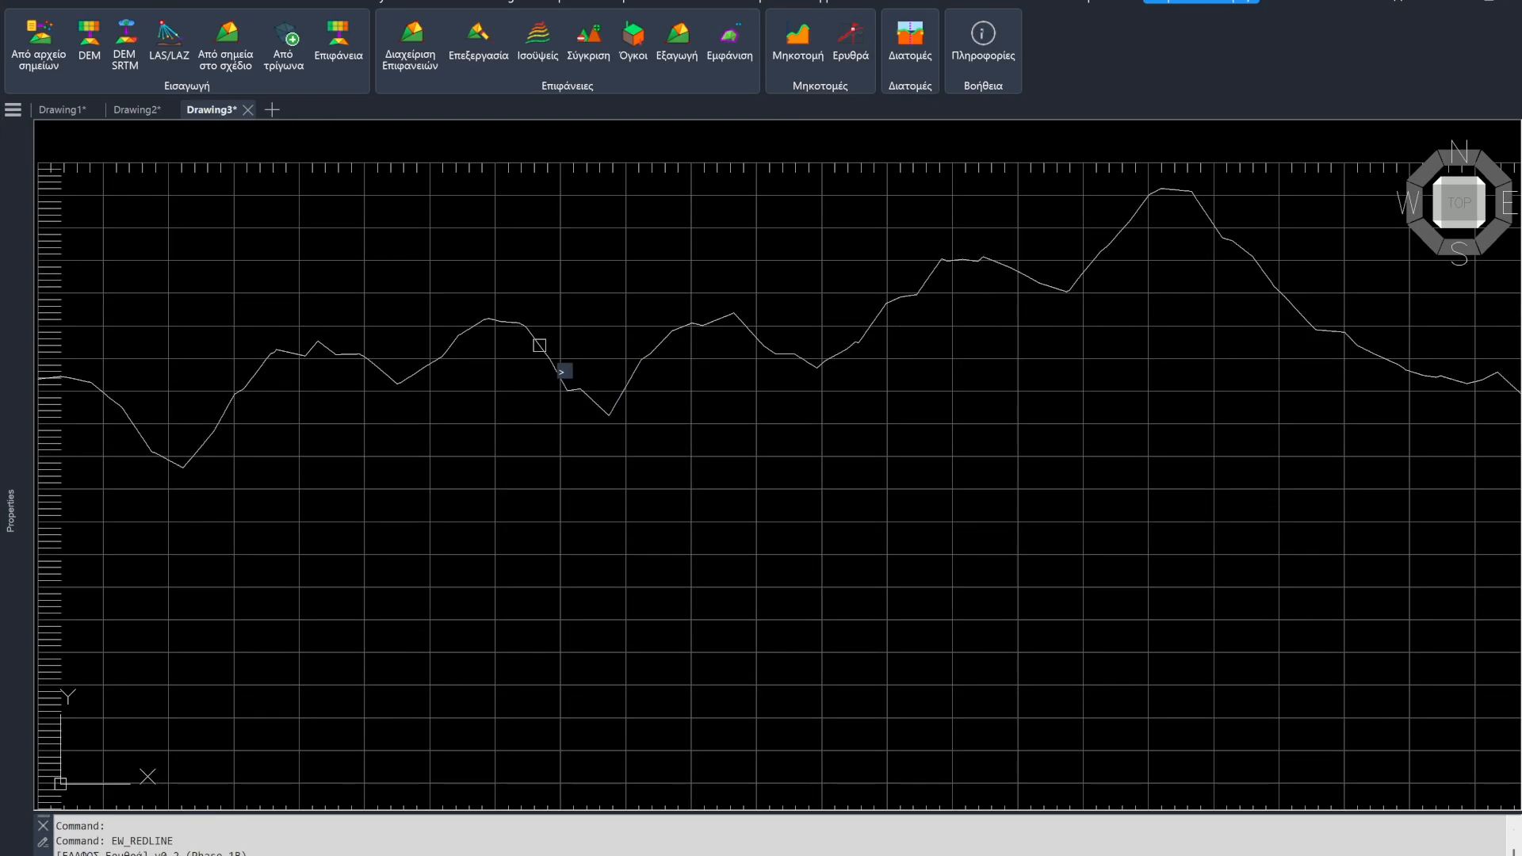
pyautogui.click(539, 346)
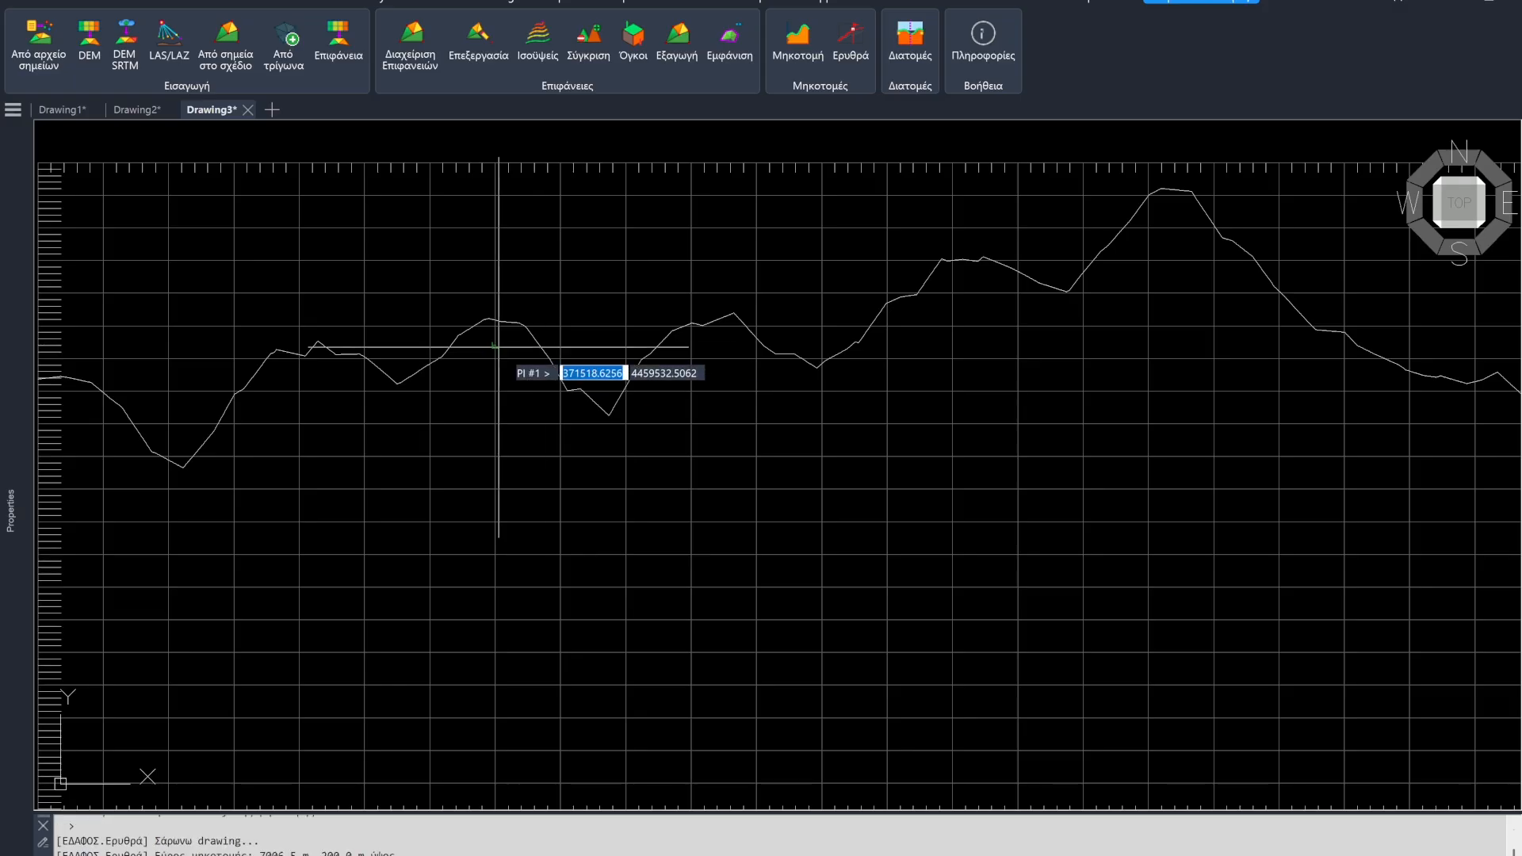
pyautogui.click(61, 371)
pyautogui.click(318, 337)
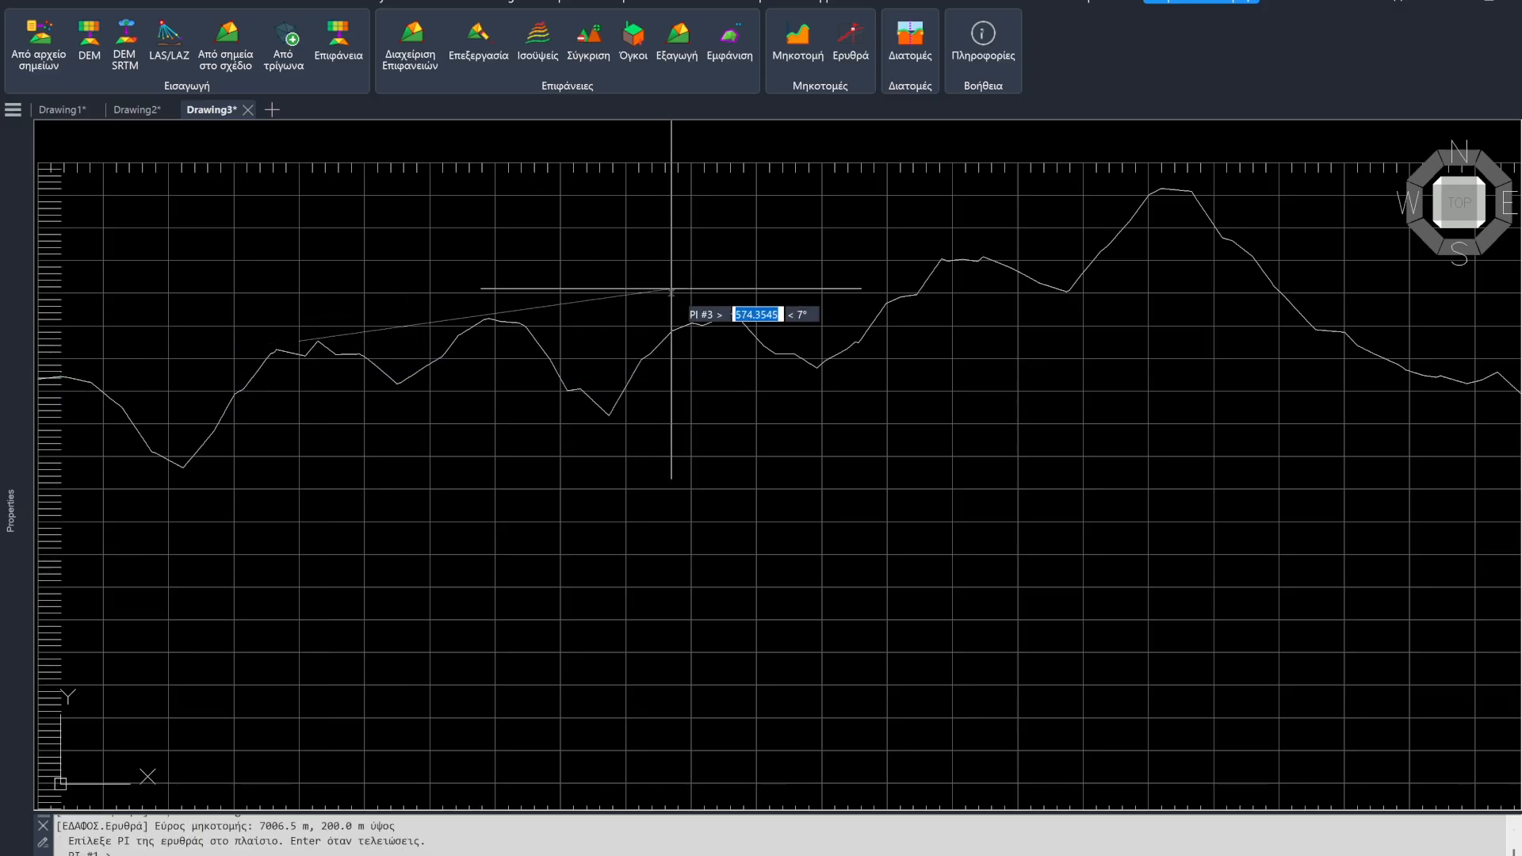
pyautogui.click(494, 319)
pyautogui.click(1164, 191)
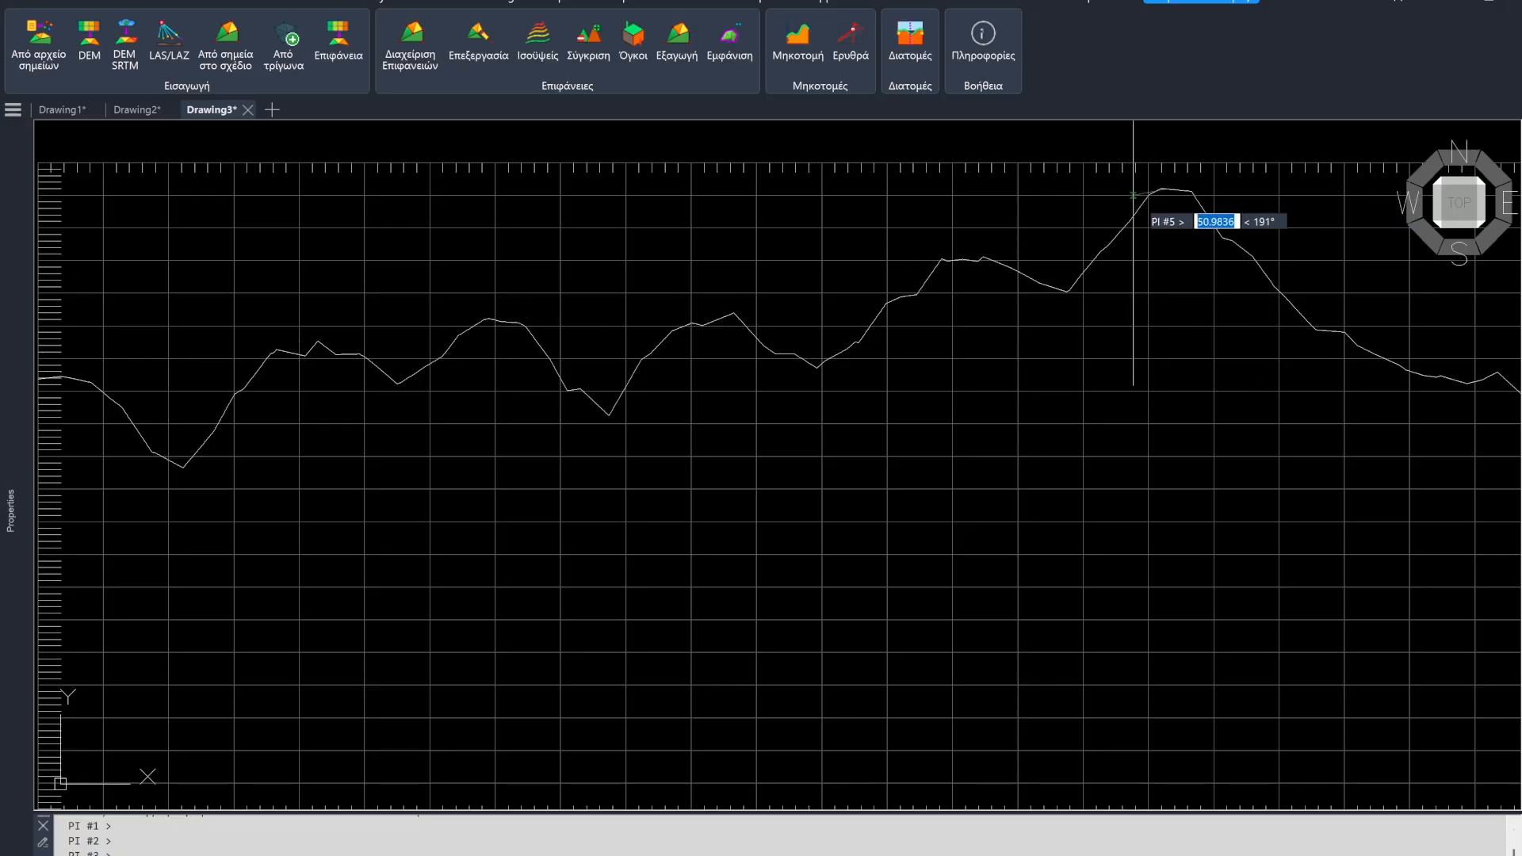
# Step: Add redline PIs at about 2655, 3610, 4542 and 6949 m, and generate the redline with cross-sections every 200 m
pyautogui.scroll(-3, 639, 380)
pyautogui.click(950, 332)
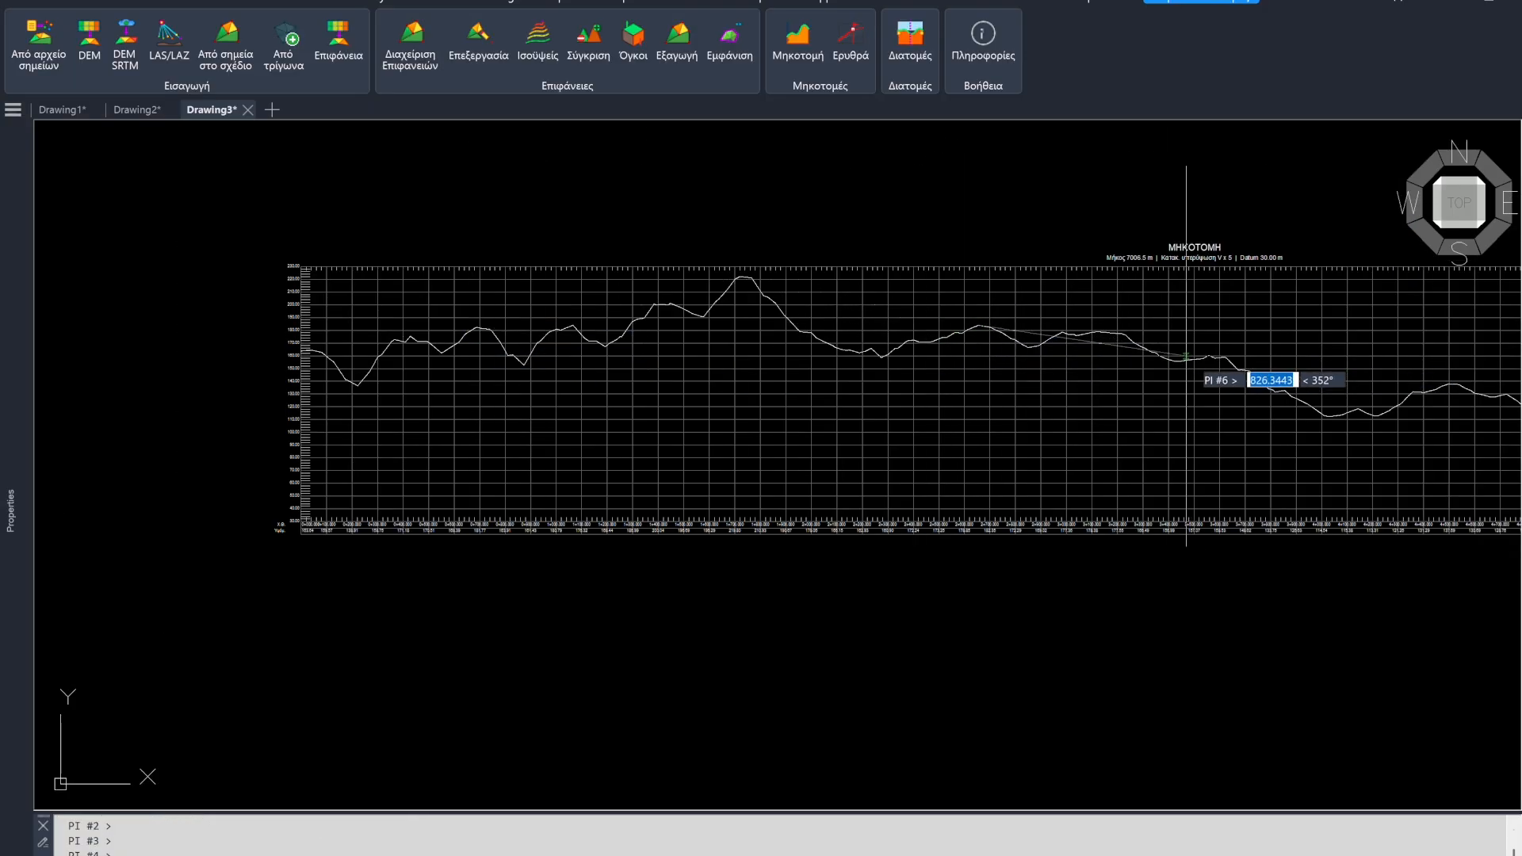
pyautogui.click(1221, 359)
pyautogui.click(1474, 381)
pyautogui.scroll(-5, 1216, 421)
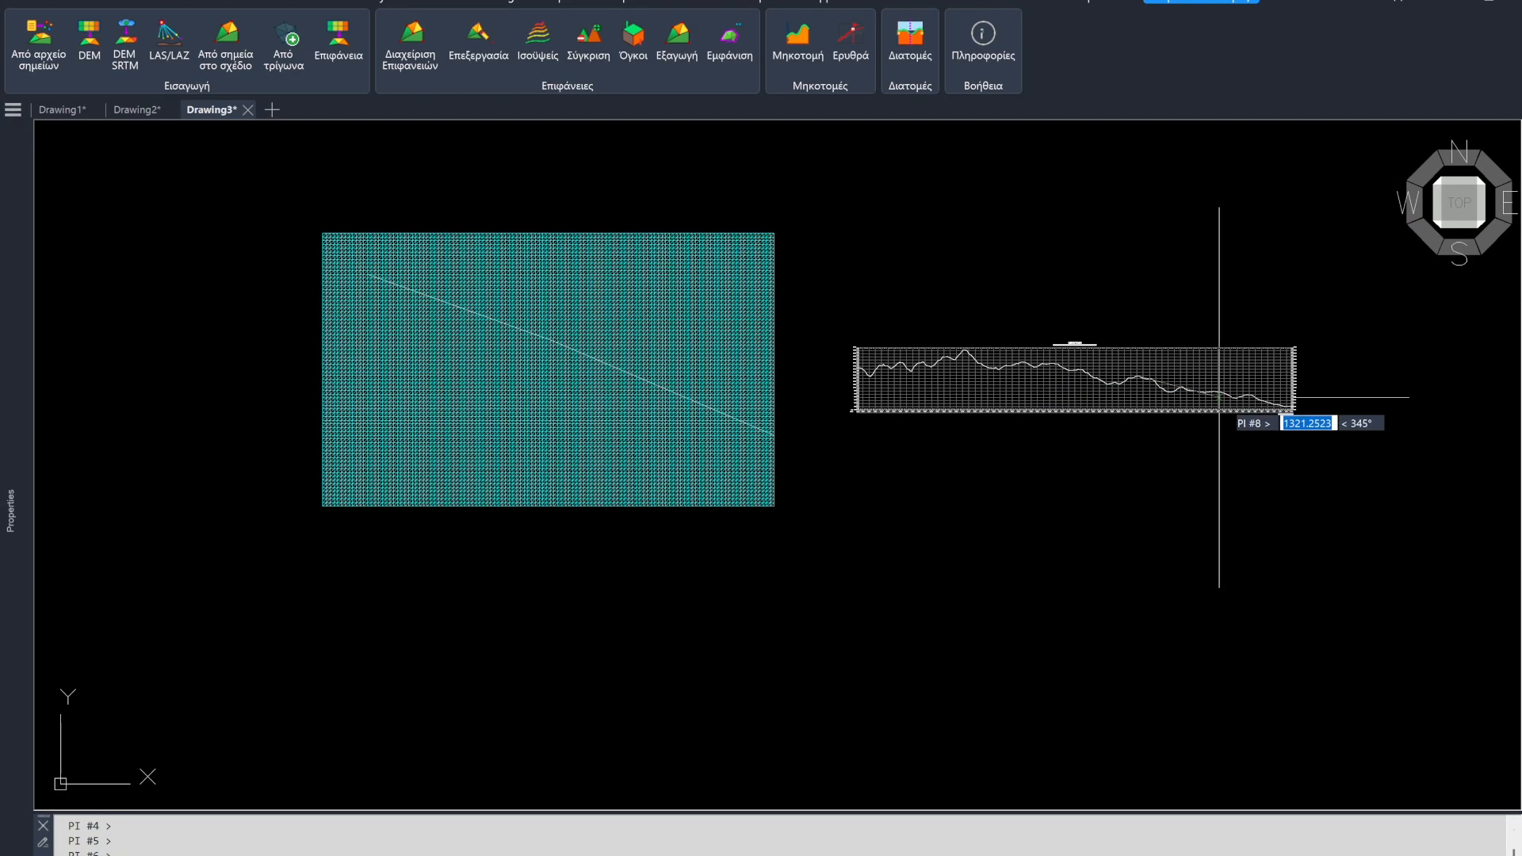
pyautogui.scroll(4, 1386, 428)
pyautogui.click(1370, 425)
pyautogui.press('Return')
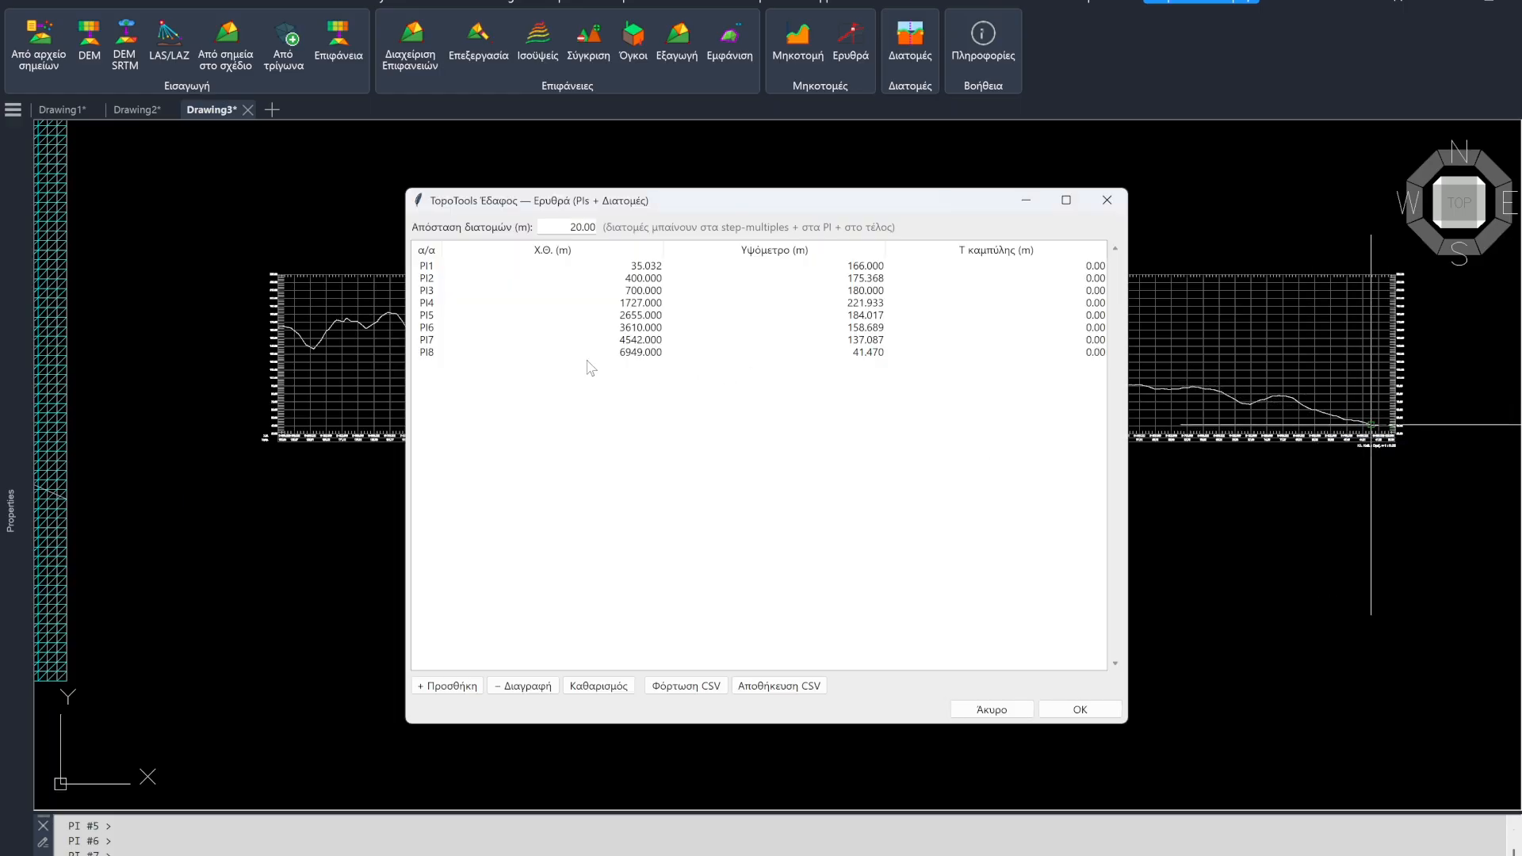
pyautogui.click(1066, 711)
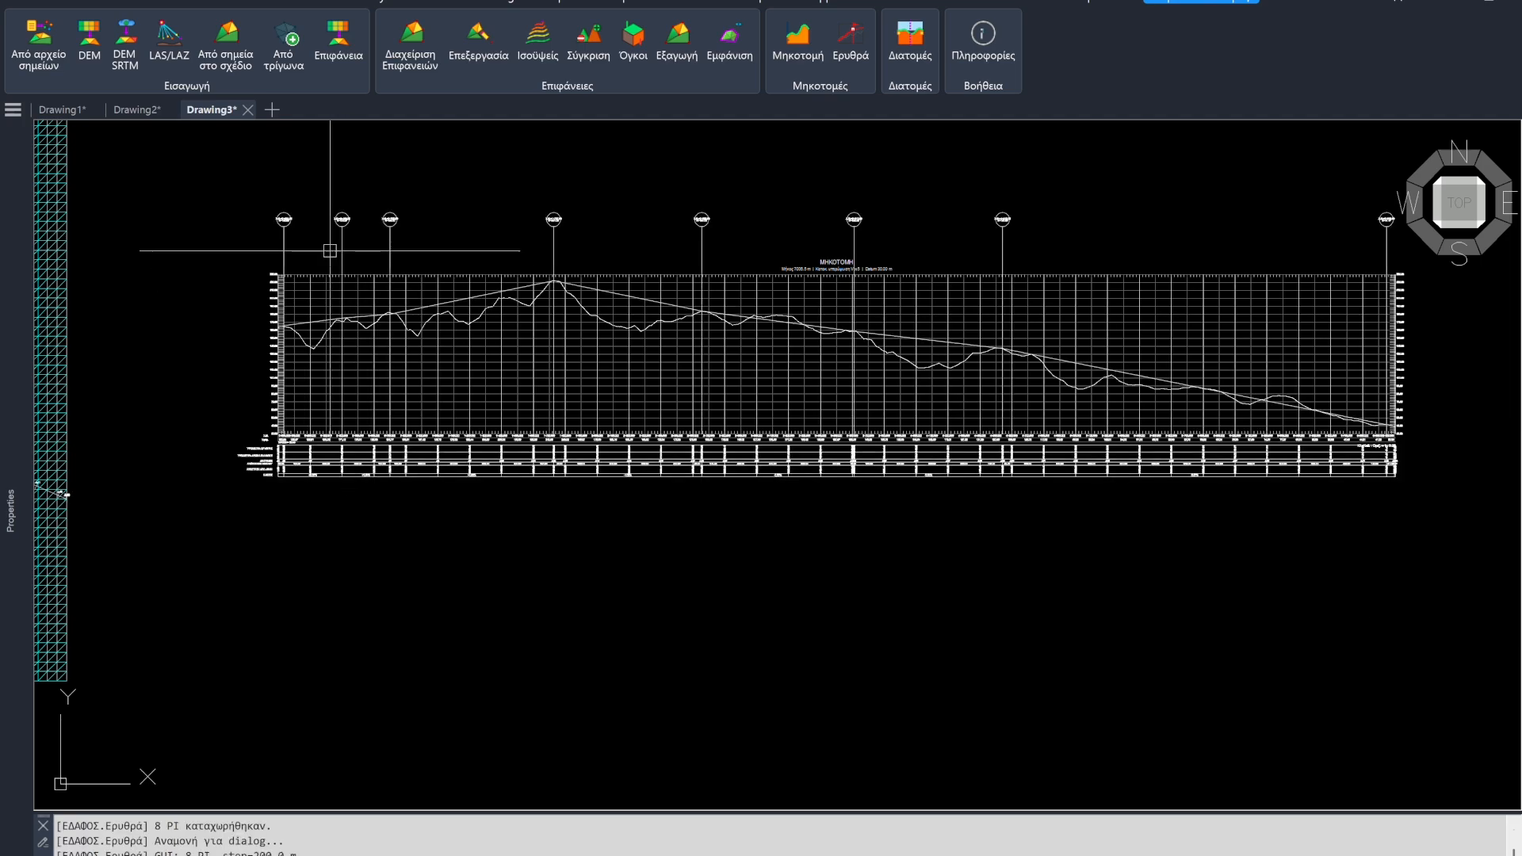
# Step: Examine the redline's PI labels, the slope and section table under the profile, and the section marks along the polyline in plan
pyautogui.scroll(5, 330, 428)
pyautogui.scroll(2, 360, 475)
pyautogui.scroll(-2, 361, 477)
pyautogui.moveTo(620, 481); pyautogui.dragTo(536, 533, button='middle')
pyautogui.middleClick(692, 387)
pyautogui.moveTo(692, 387); pyautogui.dragTo(649, 473, button='middle')
pyautogui.scroll(4, 1062, 507)
pyautogui.moveTo(1073, 502); pyautogui.dragTo(924, 469, button='middle')
pyautogui.scroll(2, 943, 429)
pyautogui.middleClick(717, 330)
pyautogui.scroll(6, 1019, 346)
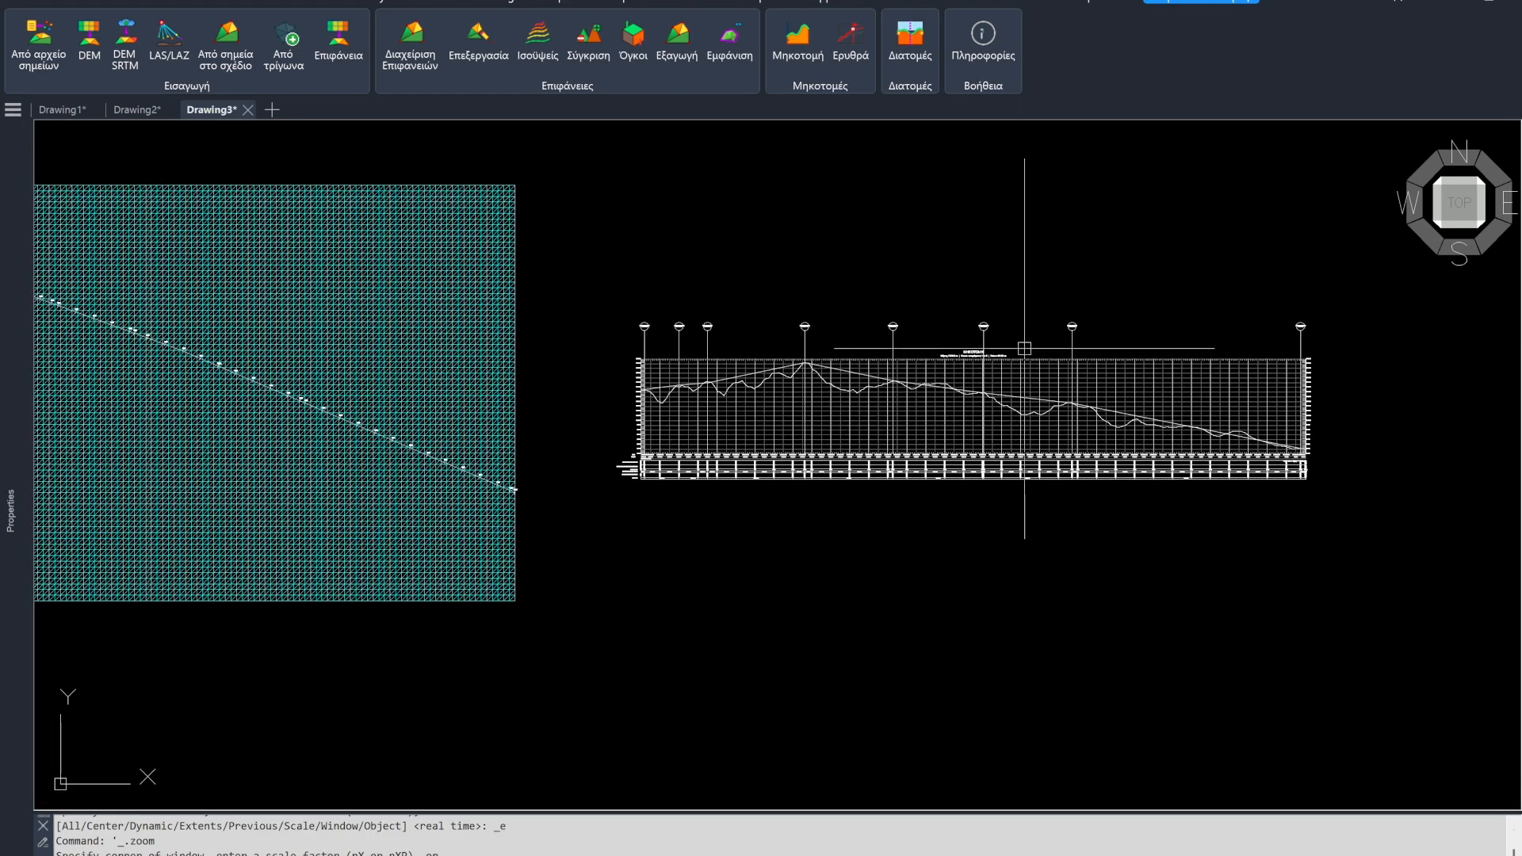
pyautogui.scroll(-1, 830, 302)
pyautogui.scroll(3, 910, 614)
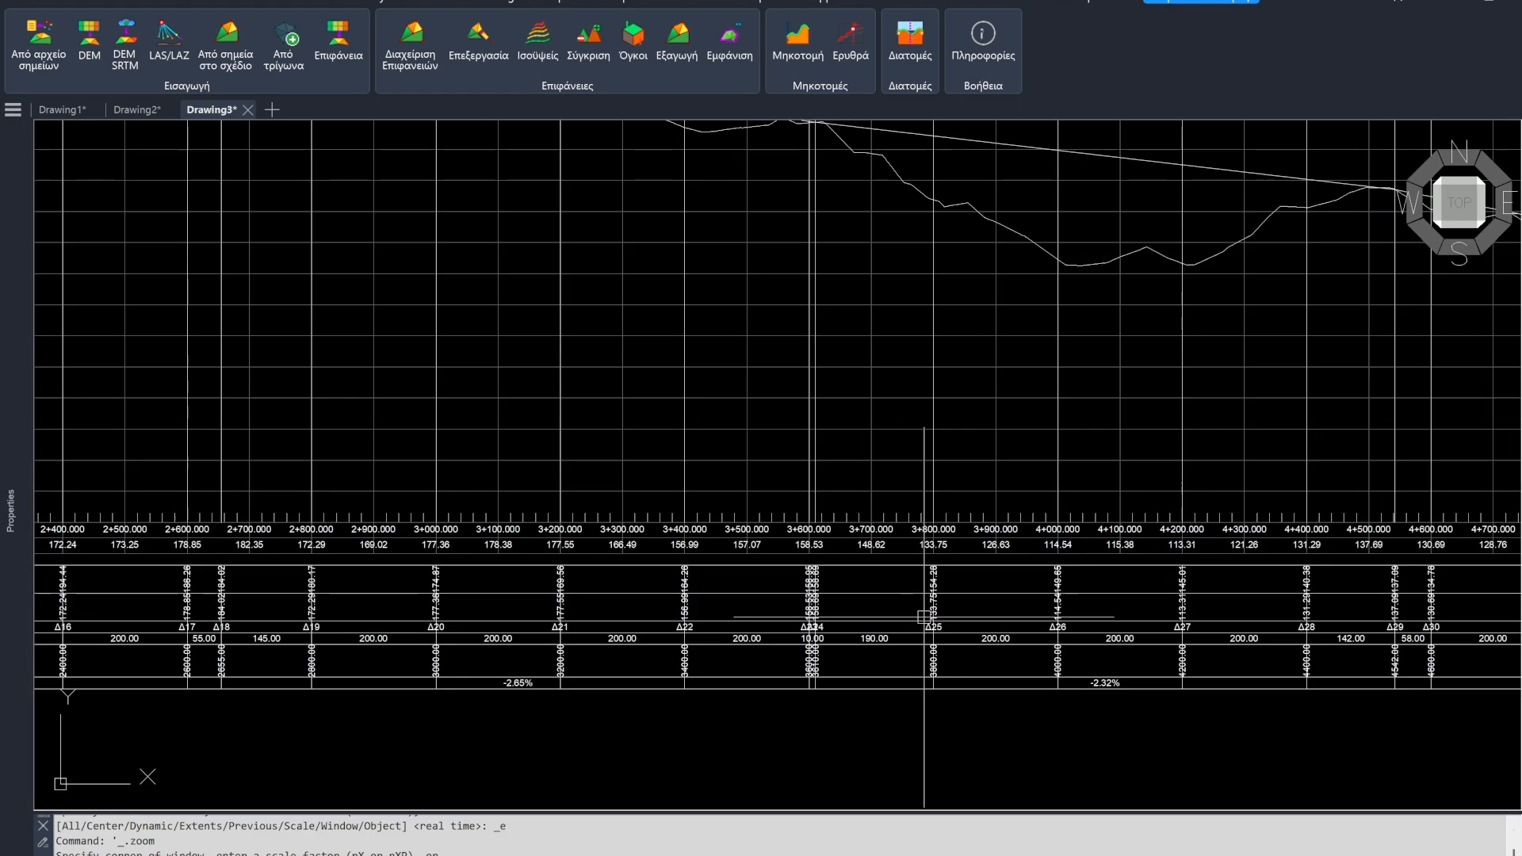
pyautogui.scroll(-2, 1043, 610)
pyautogui.scroll(-5, 982, 604)
pyautogui.scroll(3, 1335, 543)
pyautogui.scroll(-3, 1260, 533)
pyautogui.scroll(-2, 1264, 534)
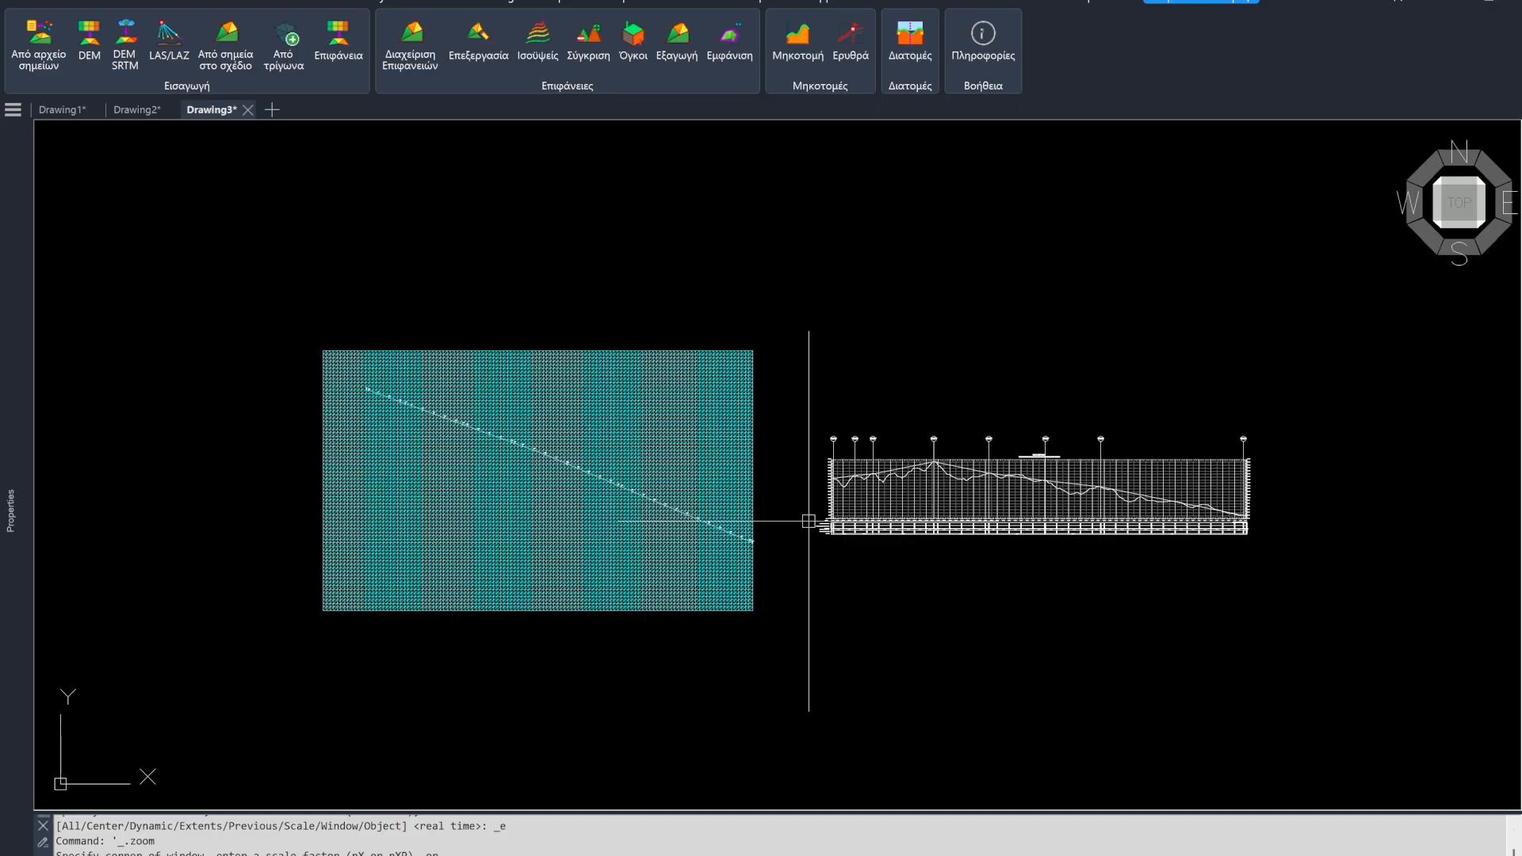
pyautogui.scroll(4, 904, 466)
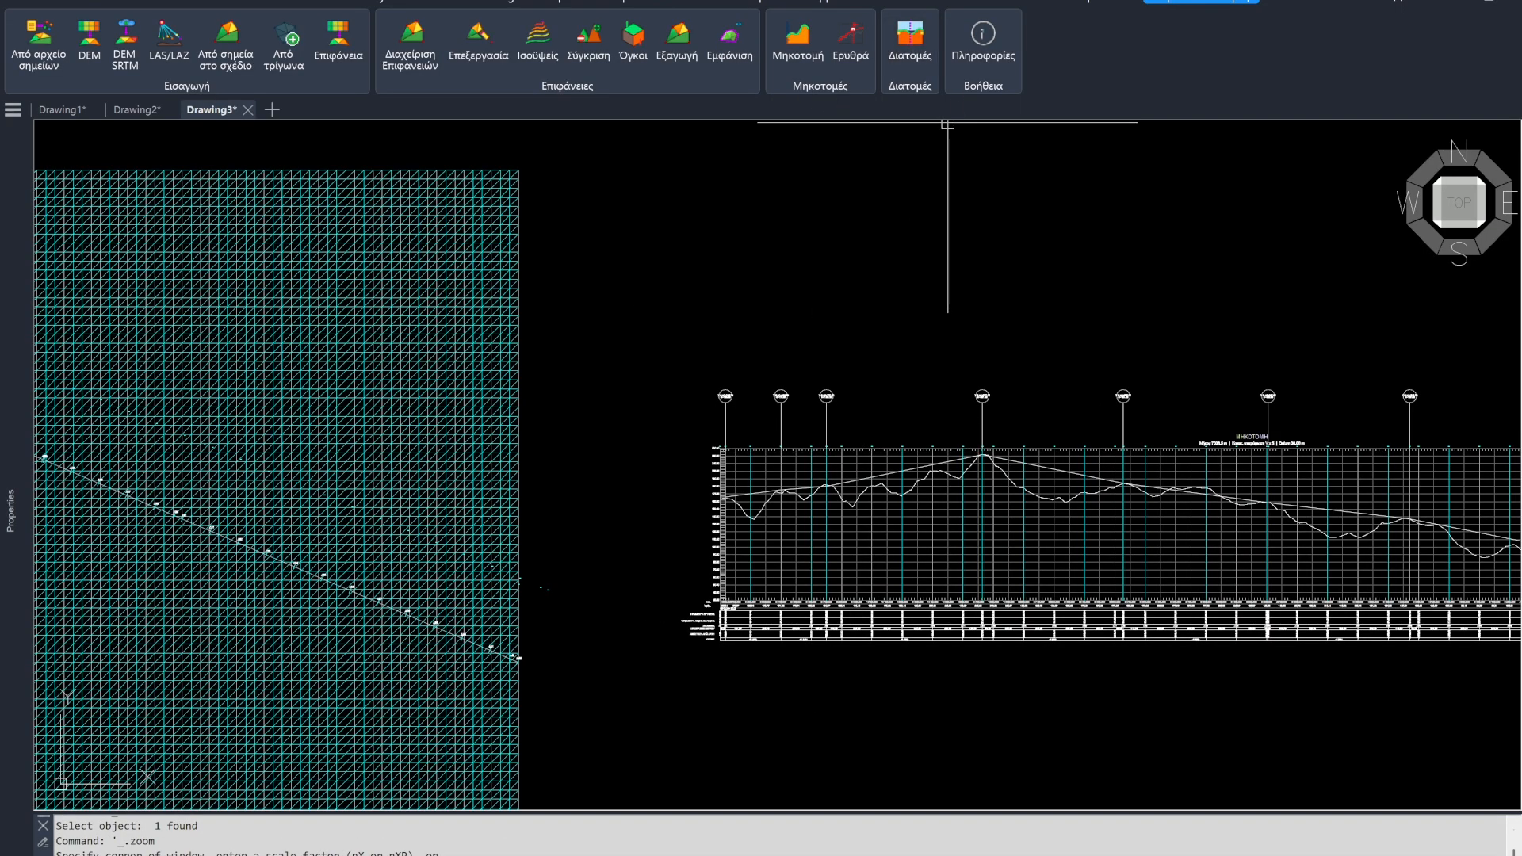
# Step: Draw a straight two-point polyline across the terrain surface, south of and roughly parallel to the existing profile polyline
pyautogui.click(21, 2)
pyautogui.click(63, 36)
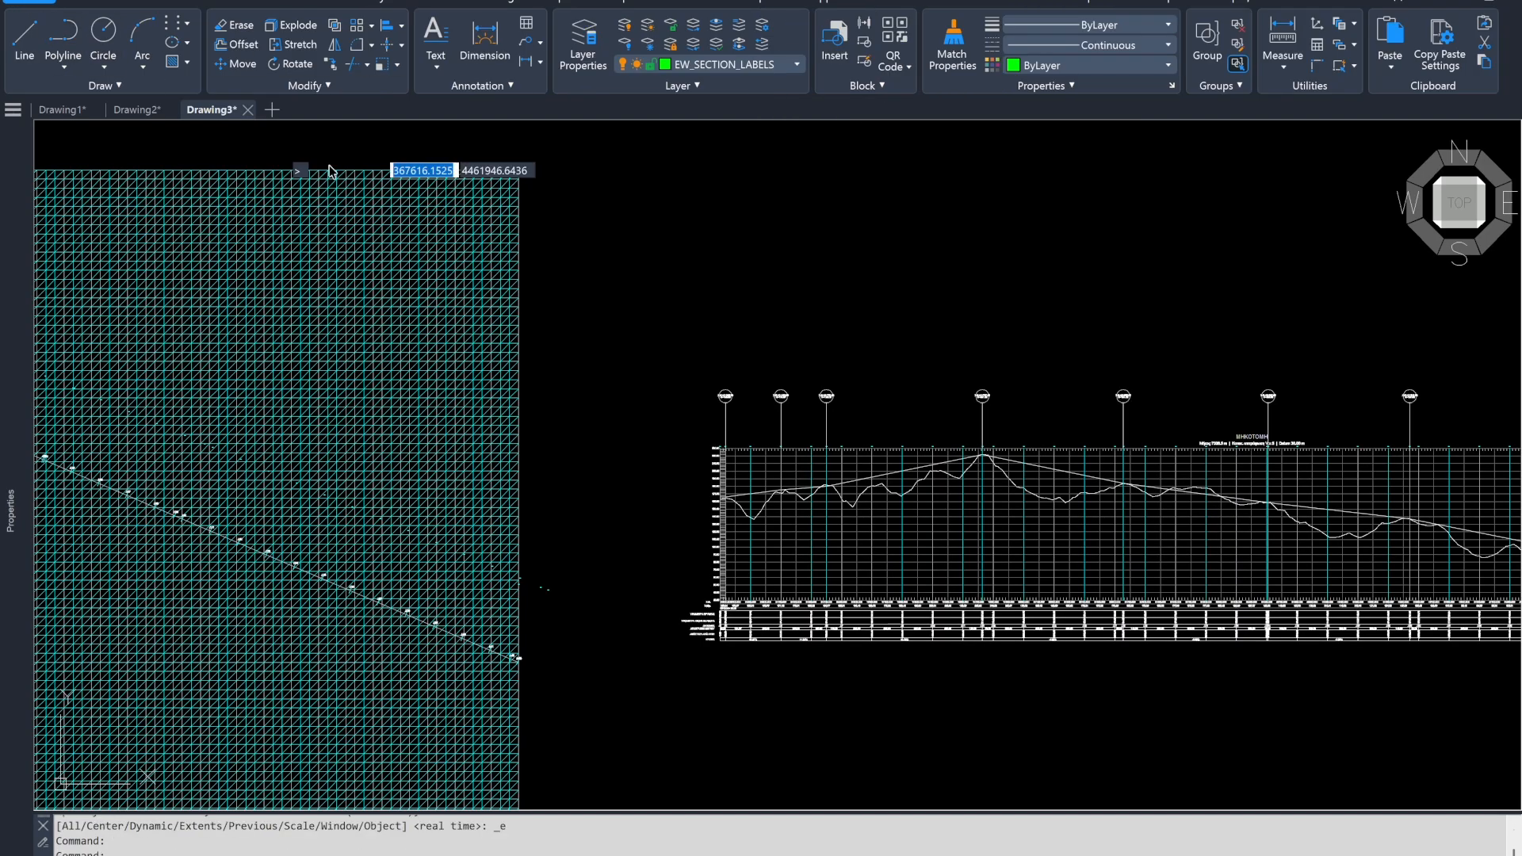
pyautogui.scroll(-2, 812, 273)
pyautogui.scroll(2, 272, 379)
pyautogui.click(302, 330)
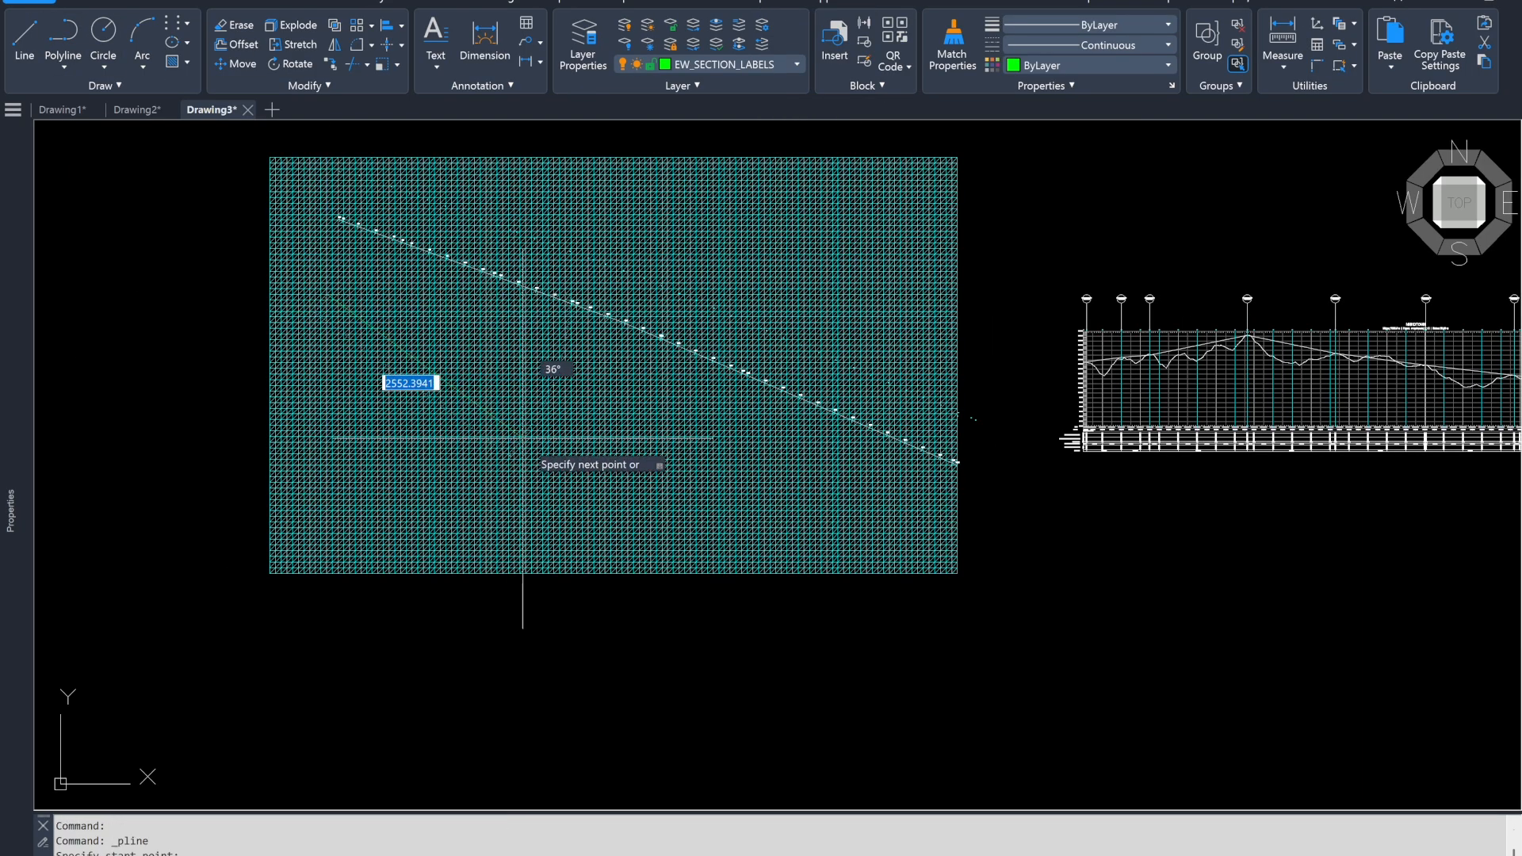
pyautogui.scroll(4, 805, 487)
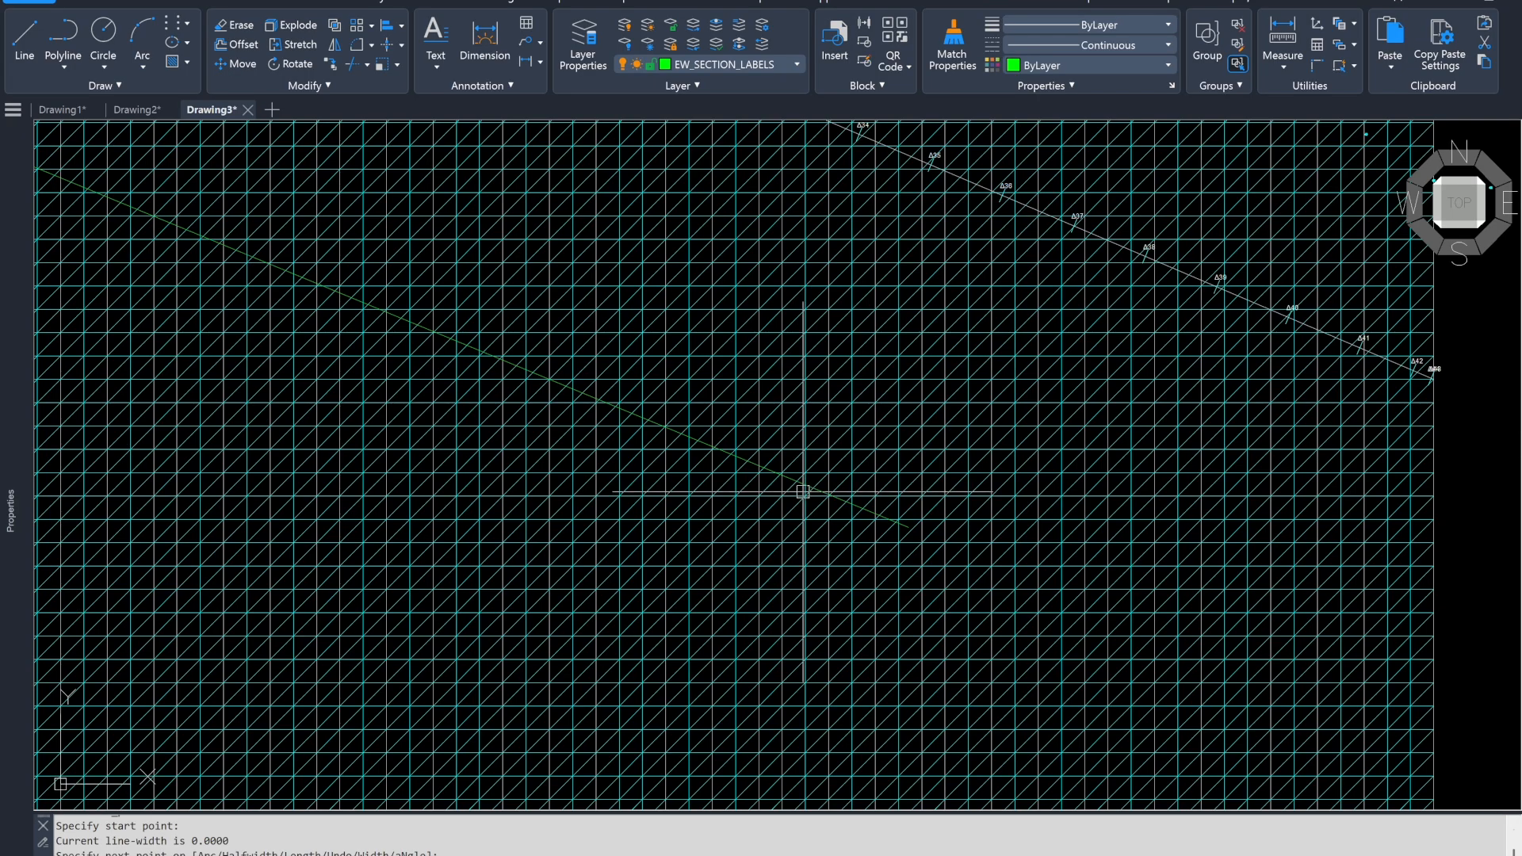
pyautogui.scroll(2, 802, 484)
pyautogui.click(804, 481)
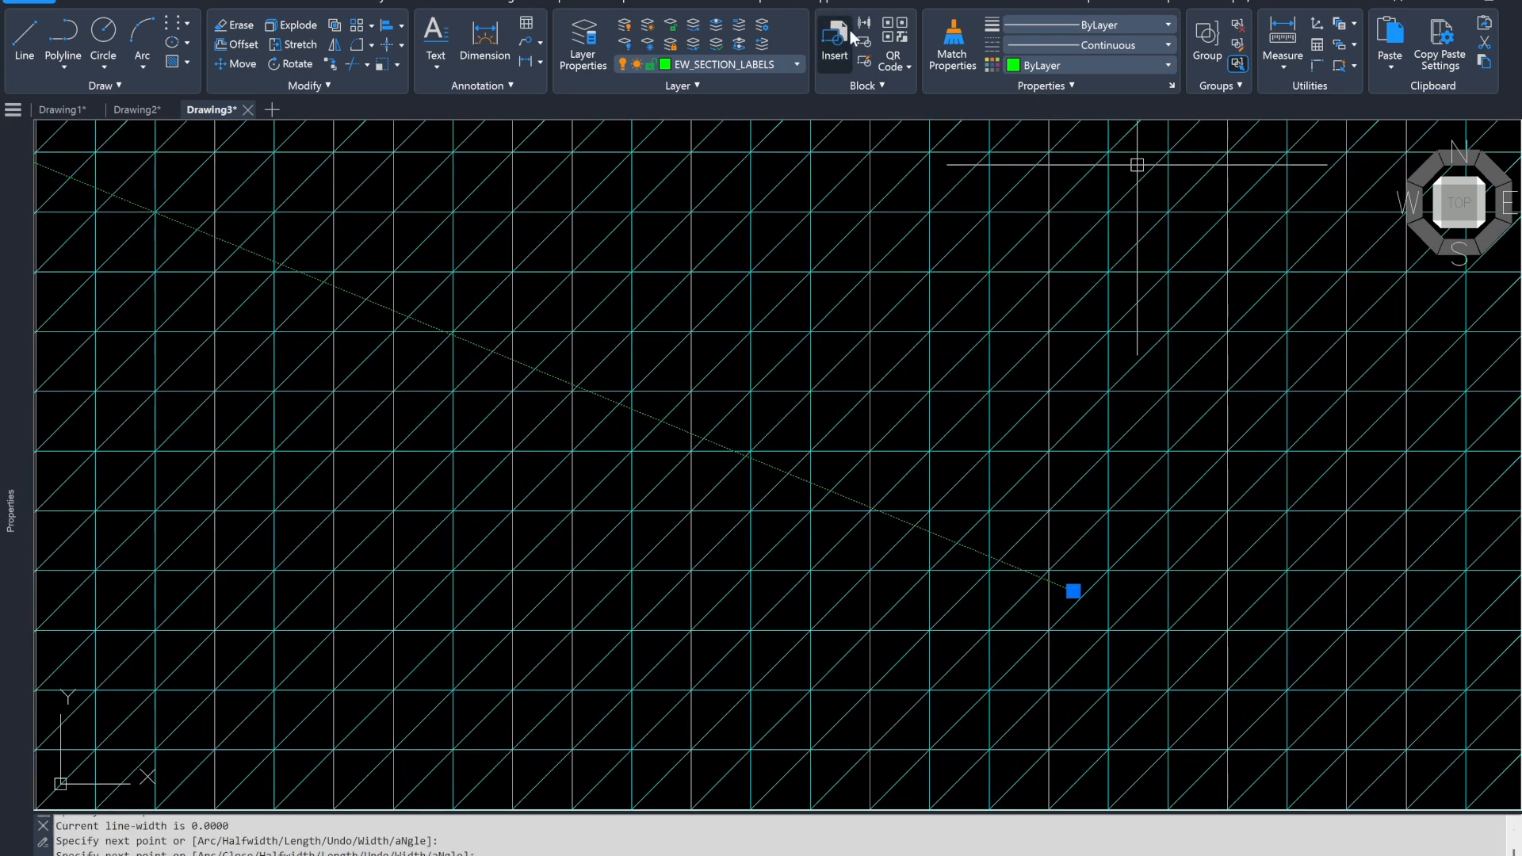
# Step: Assign the new polyline to layer 0 and make layer 0 the current layer
pyautogui.click(772, 63)
pyautogui.scroll(6, 729, 83)
pyautogui.click(711, 87)
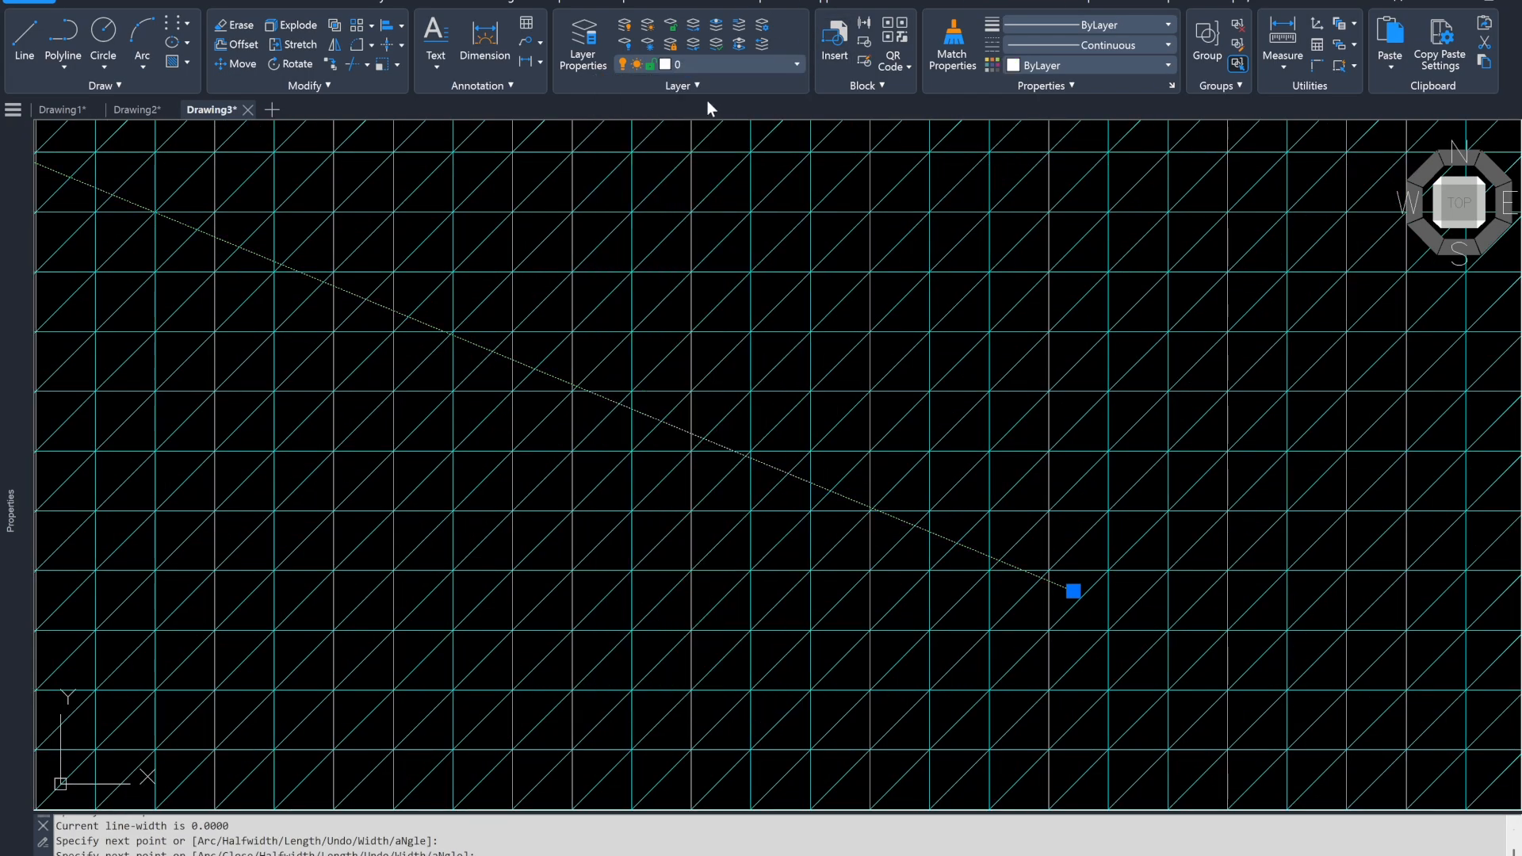
pyautogui.press('Return')
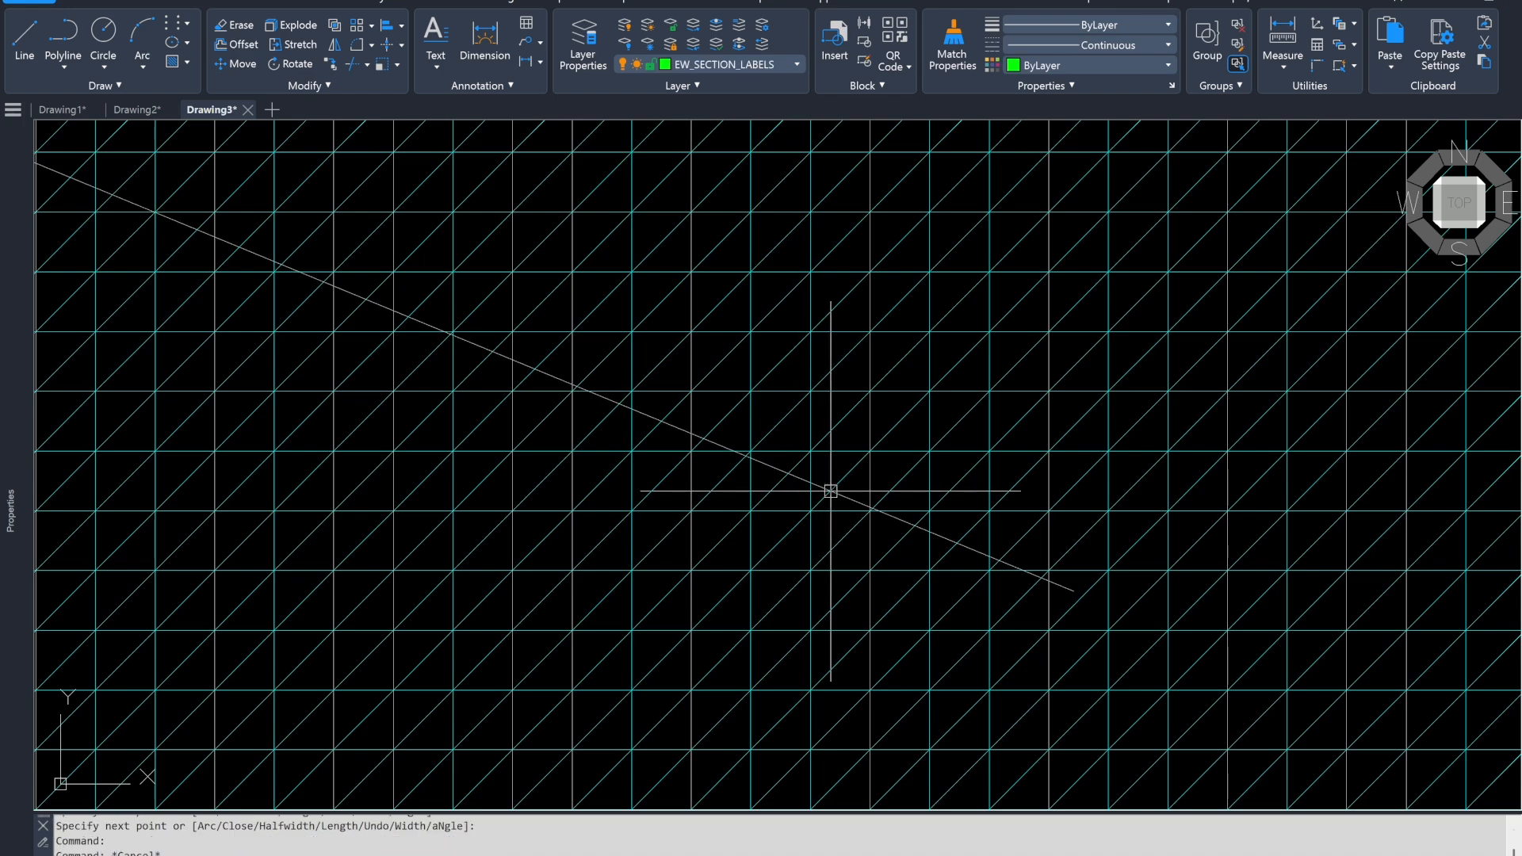
pyautogui.click(726, 67)
pyautogui.scroll(8, 738, 84)
pyautogui.click(722, 86)
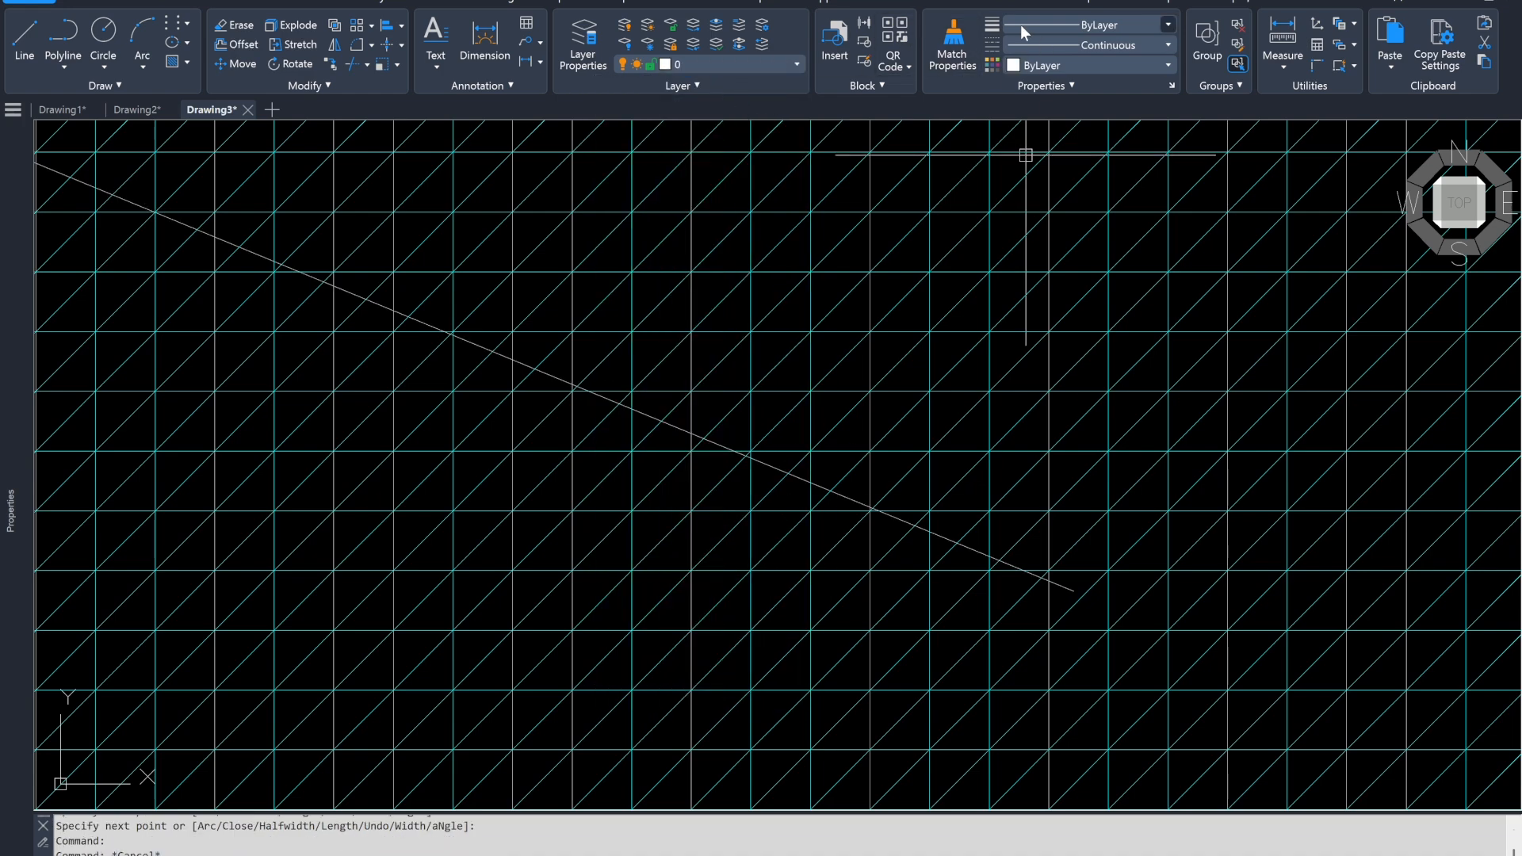
# Step: Create cross-sections of SRTM_DEM every 200 m with a 15 m half-width along the new polyline, placed beneath the longitudinal profile
pyautogui.click(1187, 2)
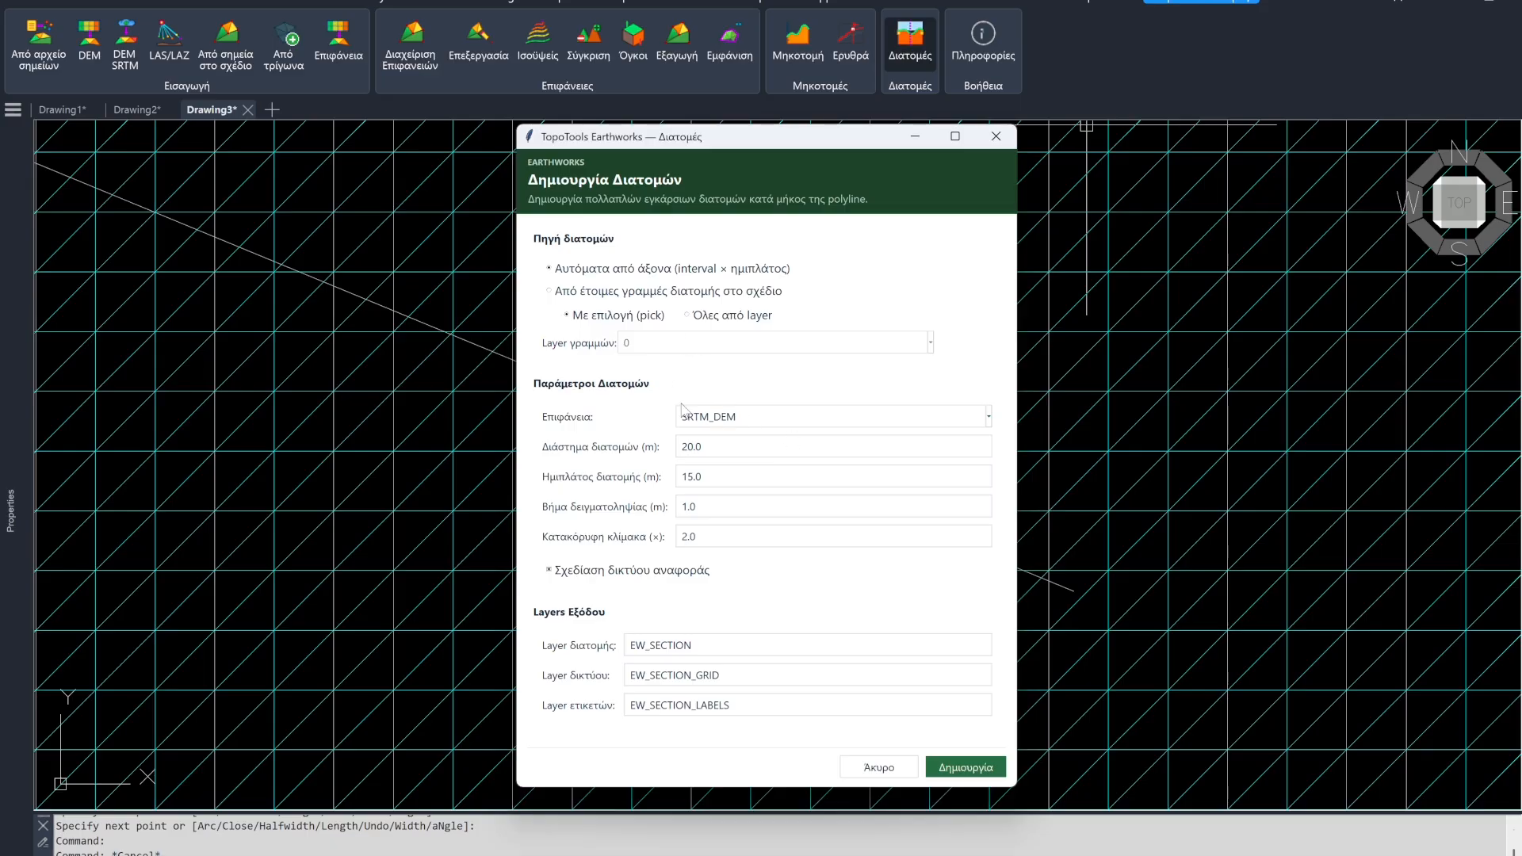
pyautogui.click(700, 447)
pyautogui.write('200')
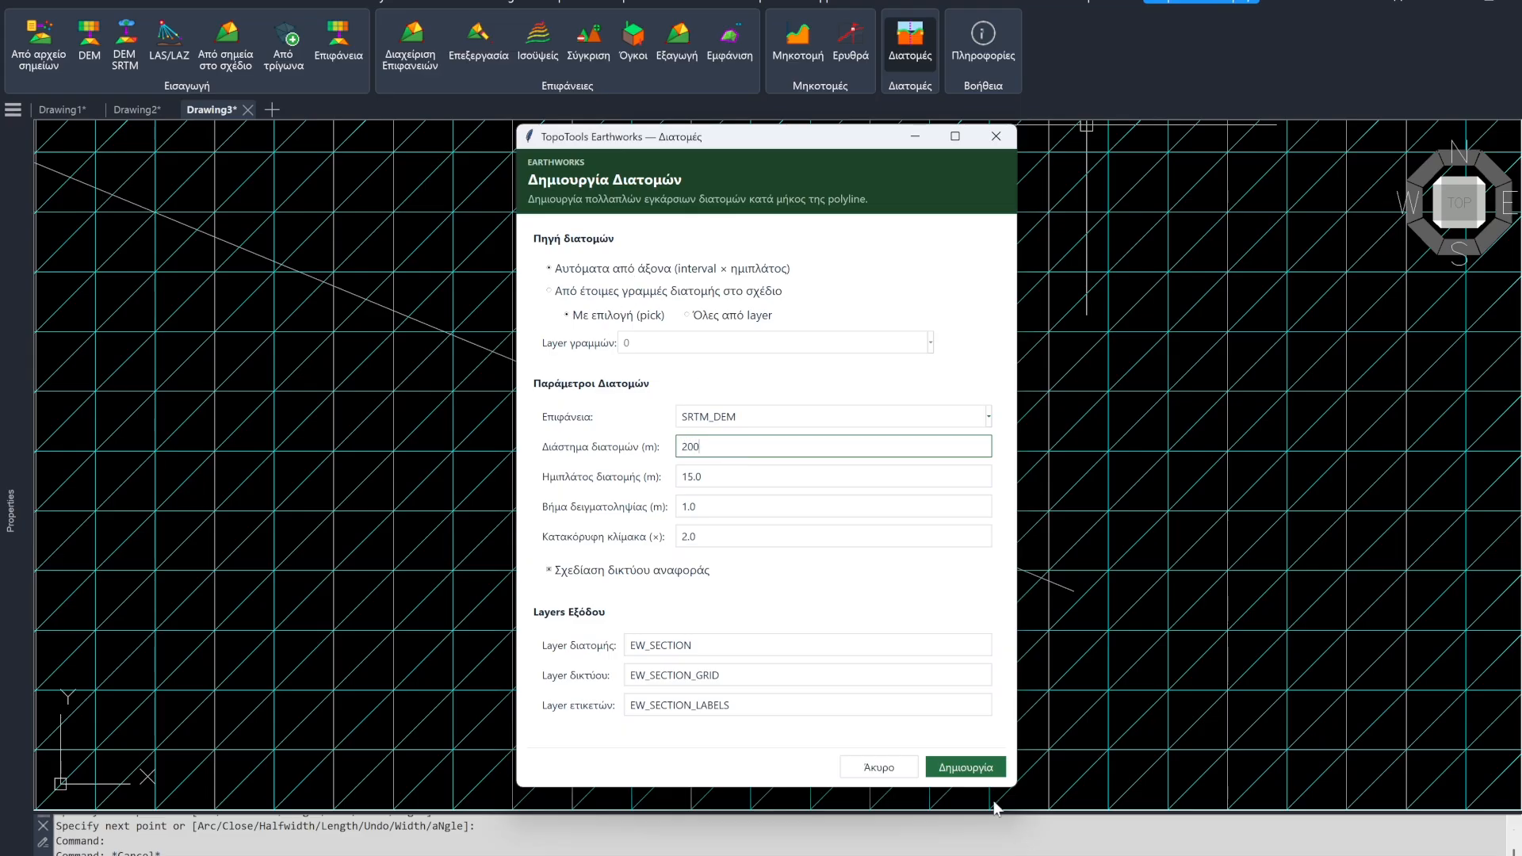
pyautogui.click(965, 767)
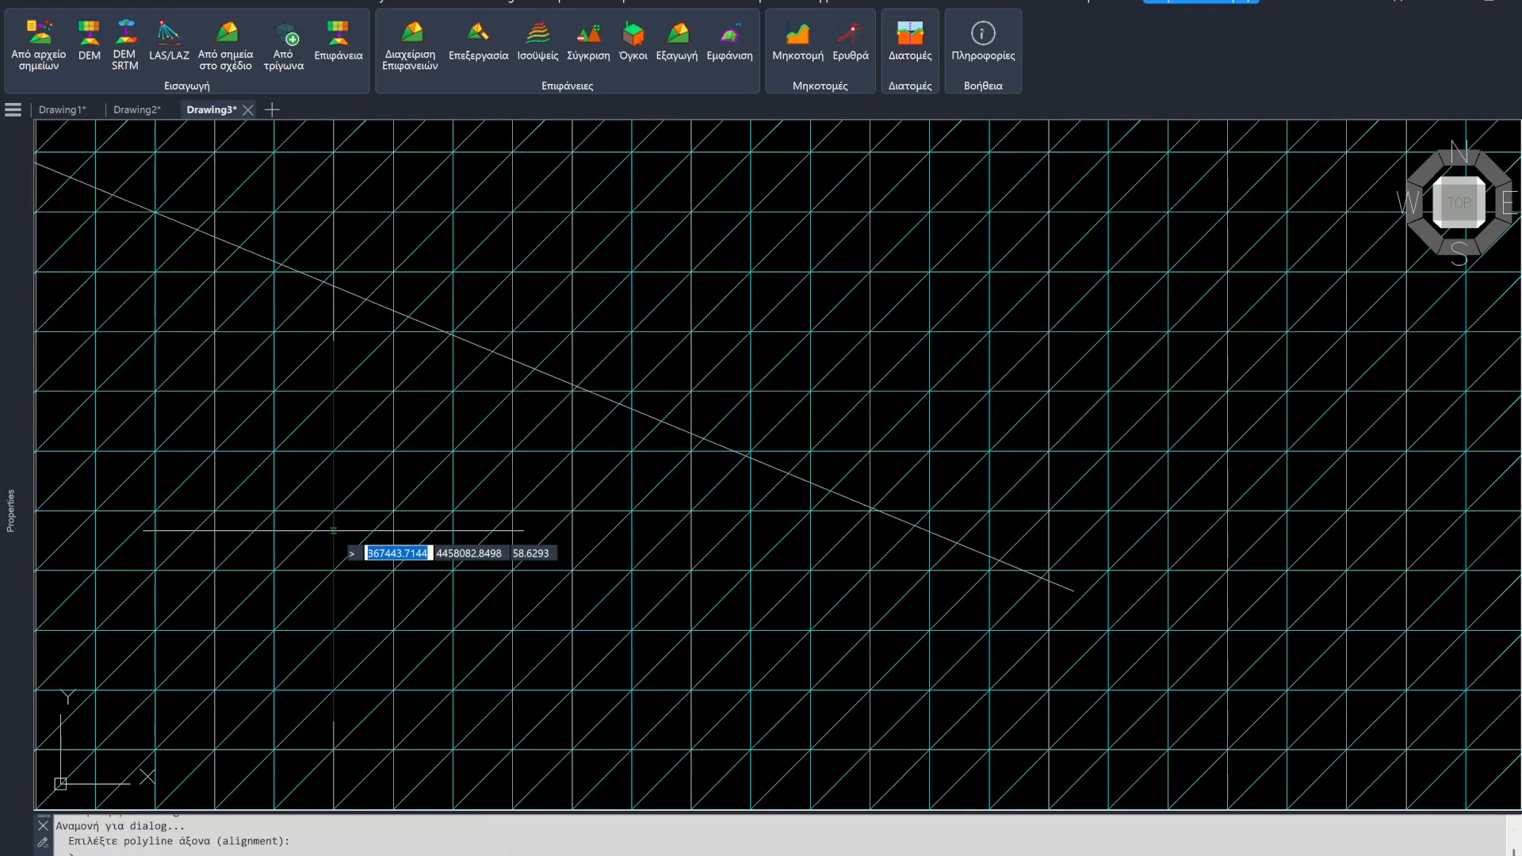
pyautogui.scroll(-5, 405, 527)
pyautogui.click(637, 585)
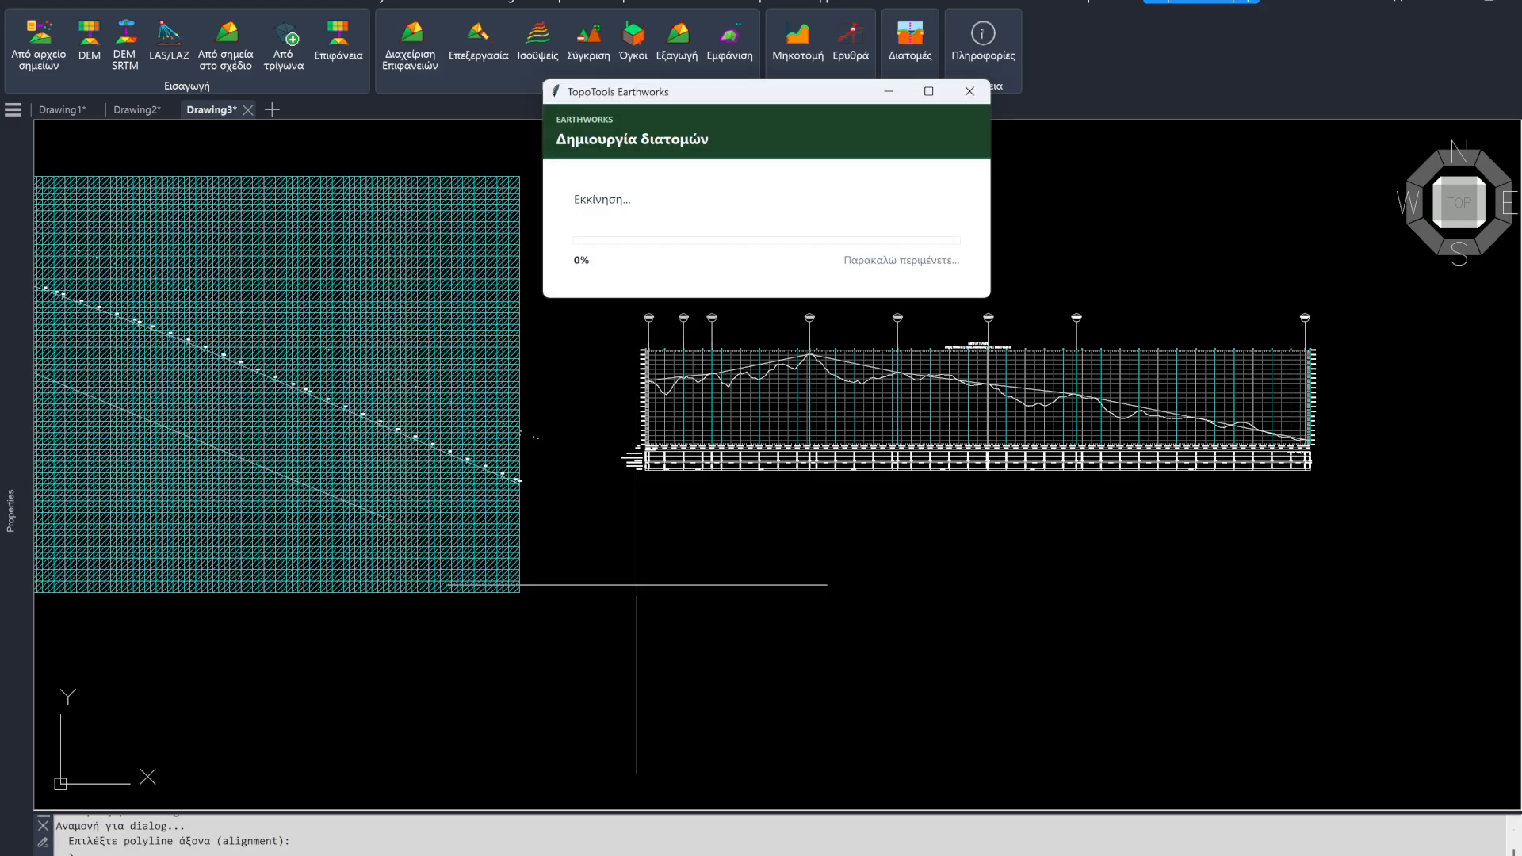
# Step: Examine the generated grid of cross-section drawings, both up close and as a whole
pyautogui.scroll(15, 636, 588)
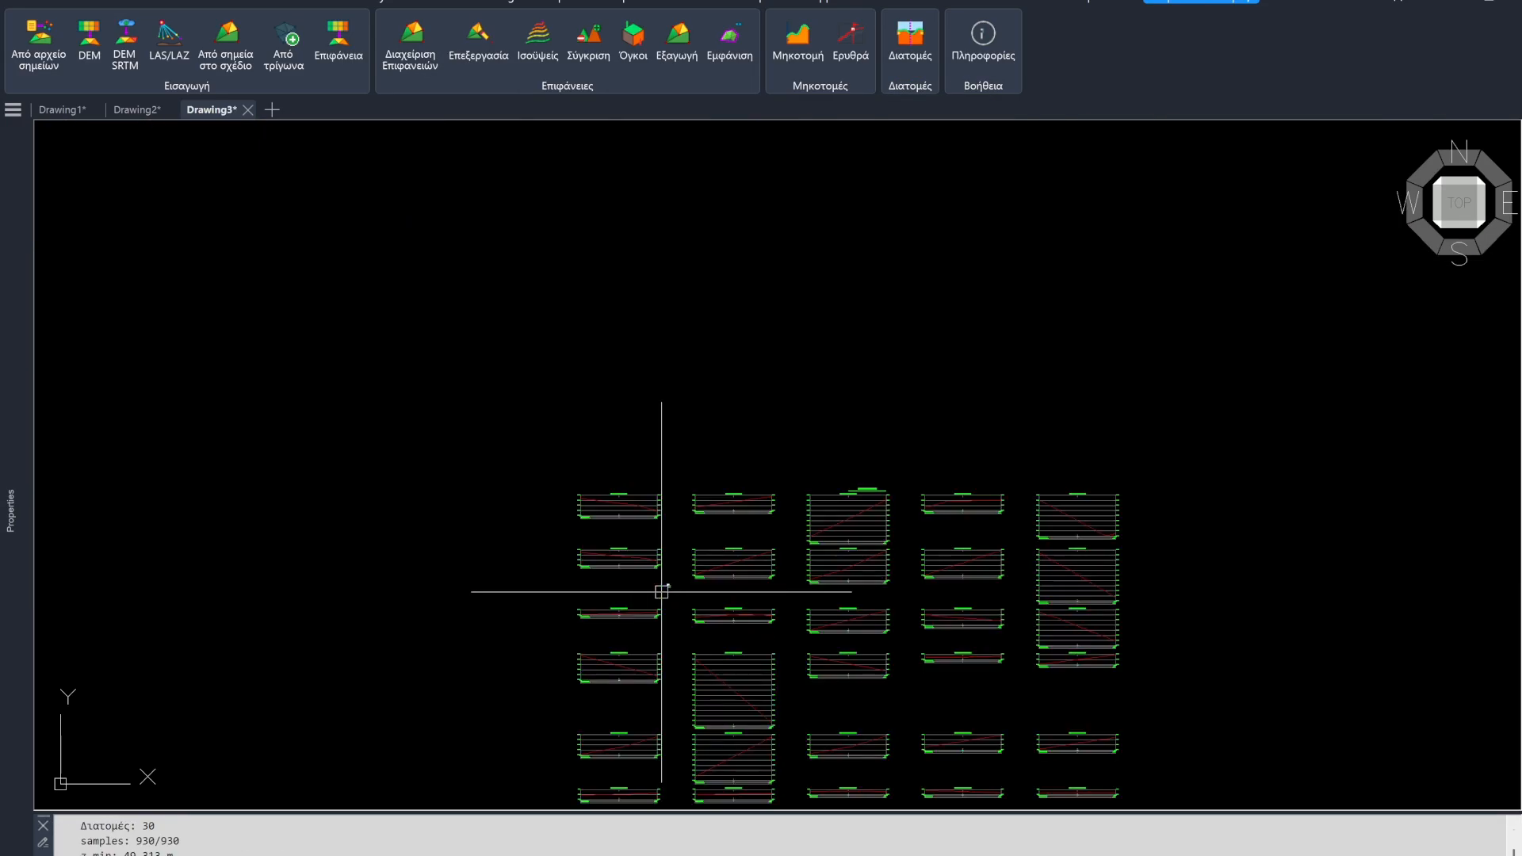
pyautogui.scroll(-10, 853, 576)
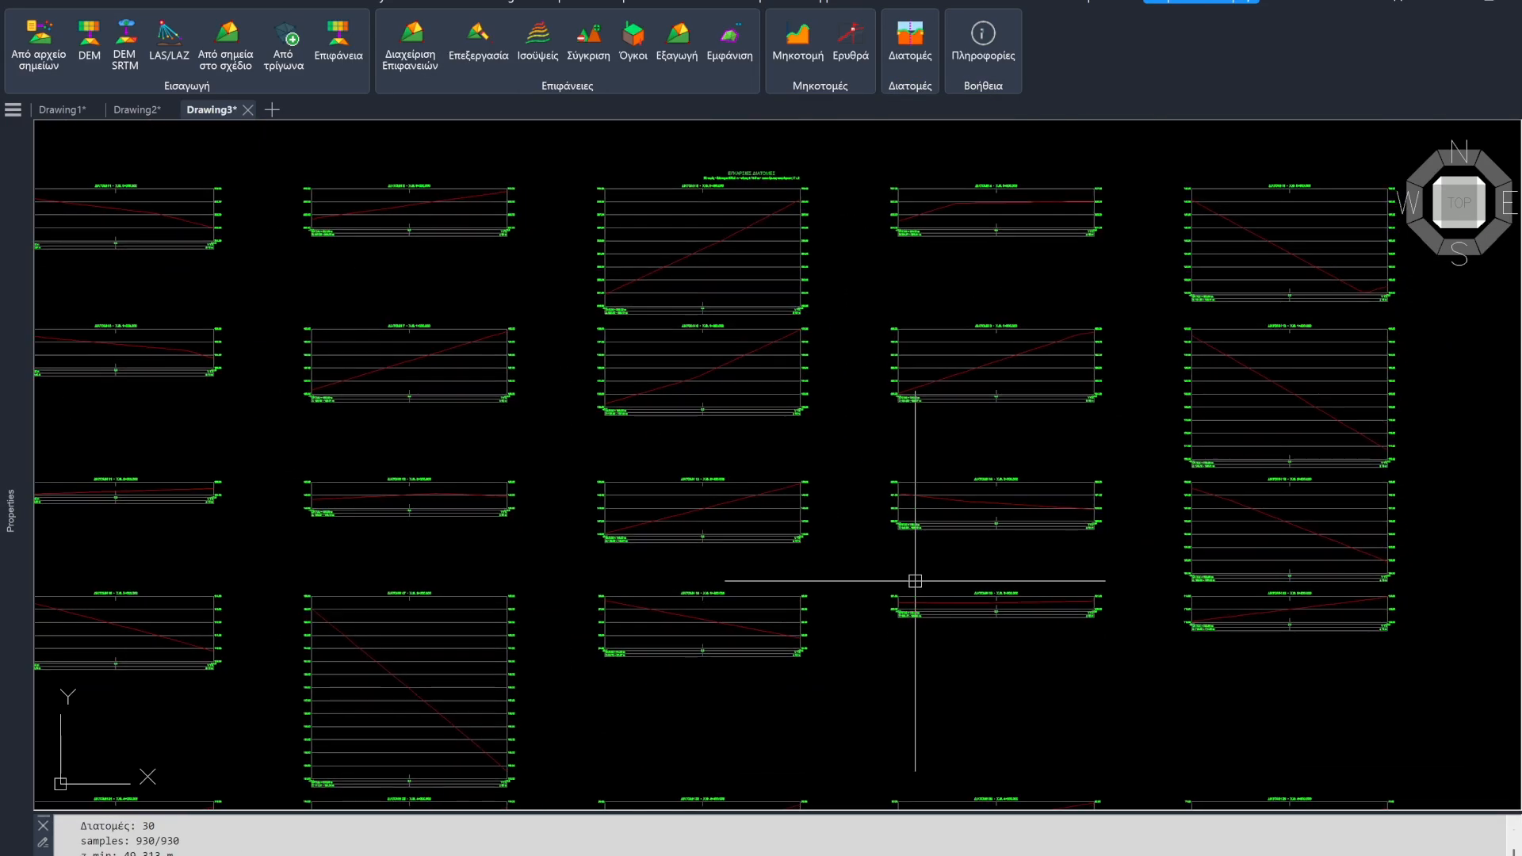
pyautogui.scroll(12, 832, 623)
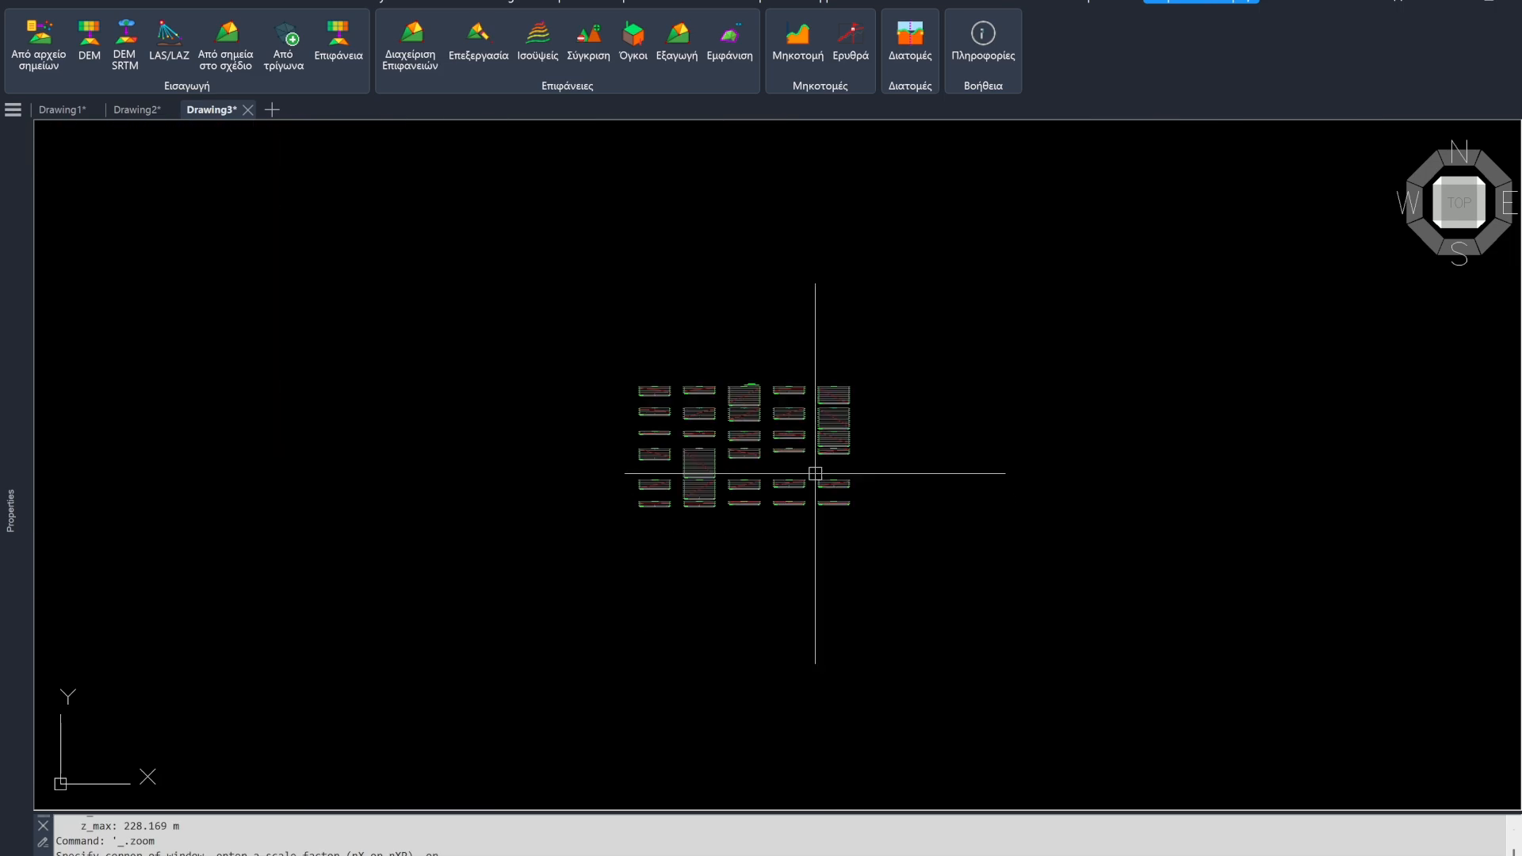
pyautogui.scroll(-3, 932, 566)
pyautogui.scroll(3, 819, 578)
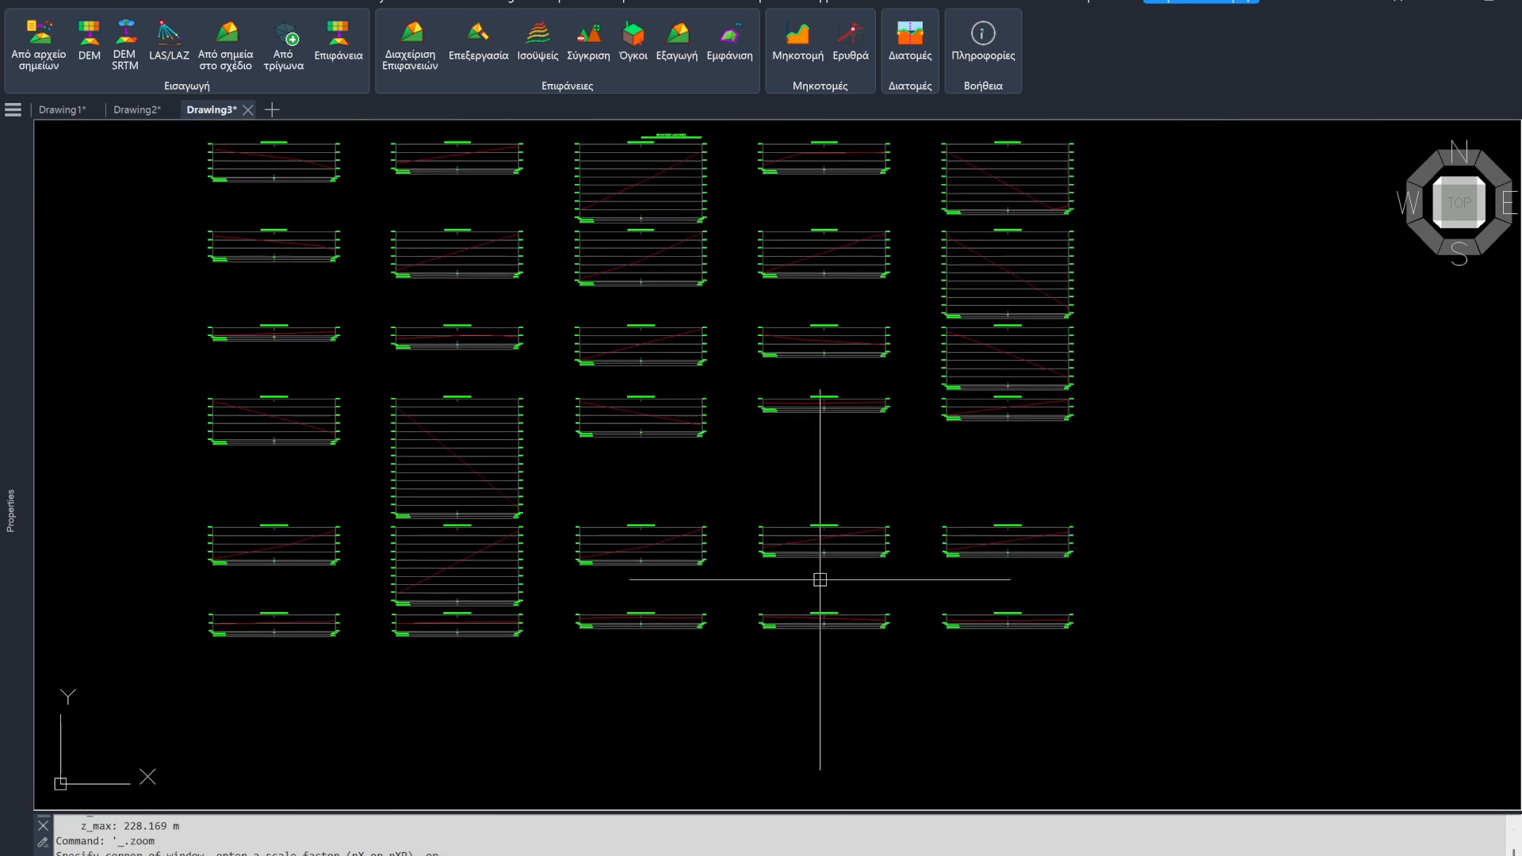
pyautogui.scroll(-3, 832, 564)
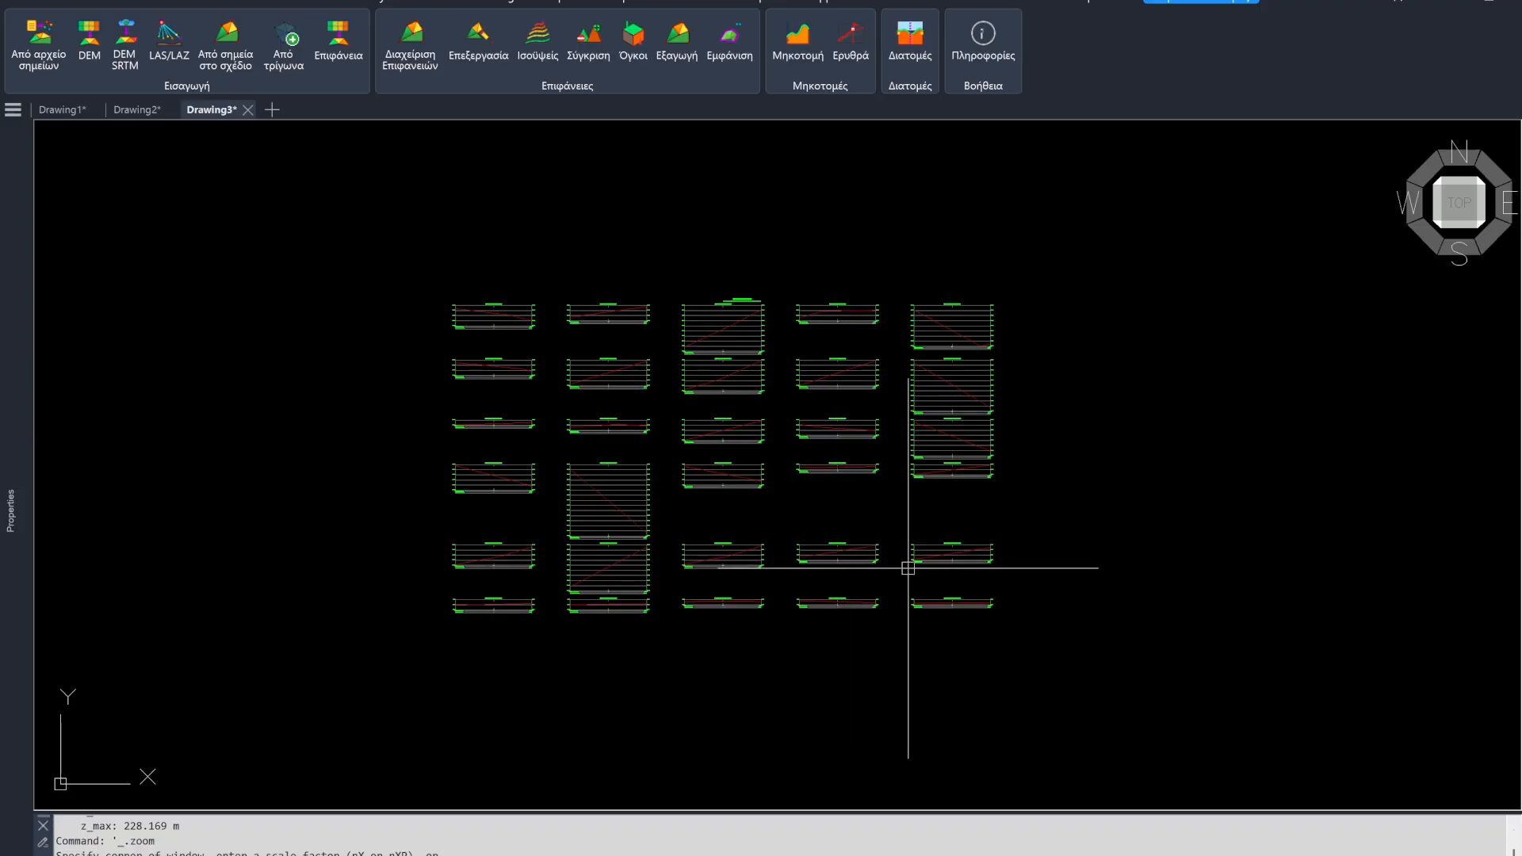
# Step: In a new drawing, import the point cloud 1.las at 1/10 decimation as new surface Επιφάνεια 1 on layer EW_LAS_TIN
pyautogui.press('super+shift+5')
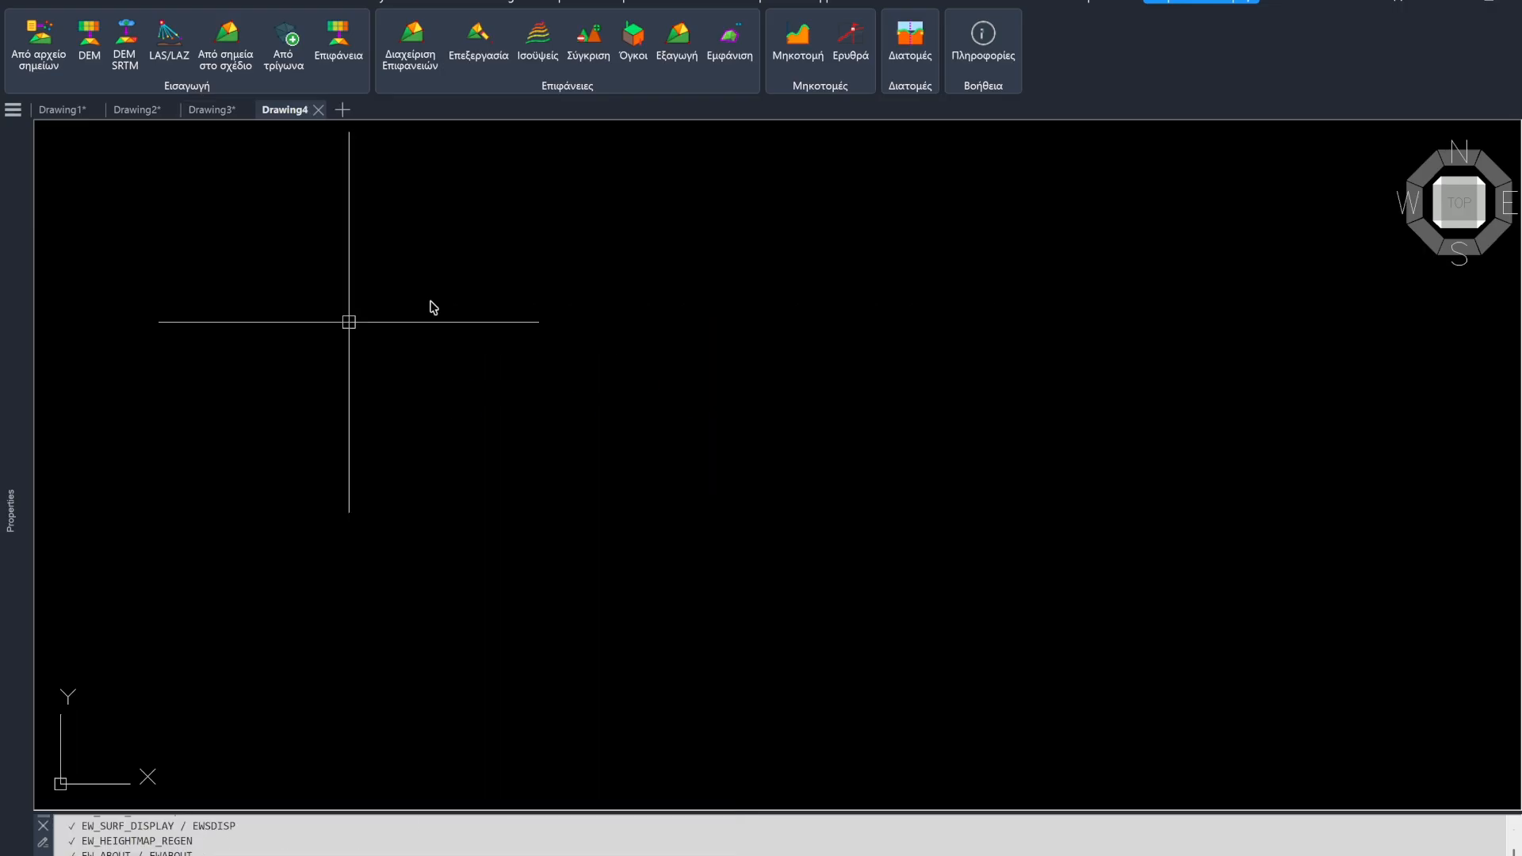
pyautogui.click(165, 61)
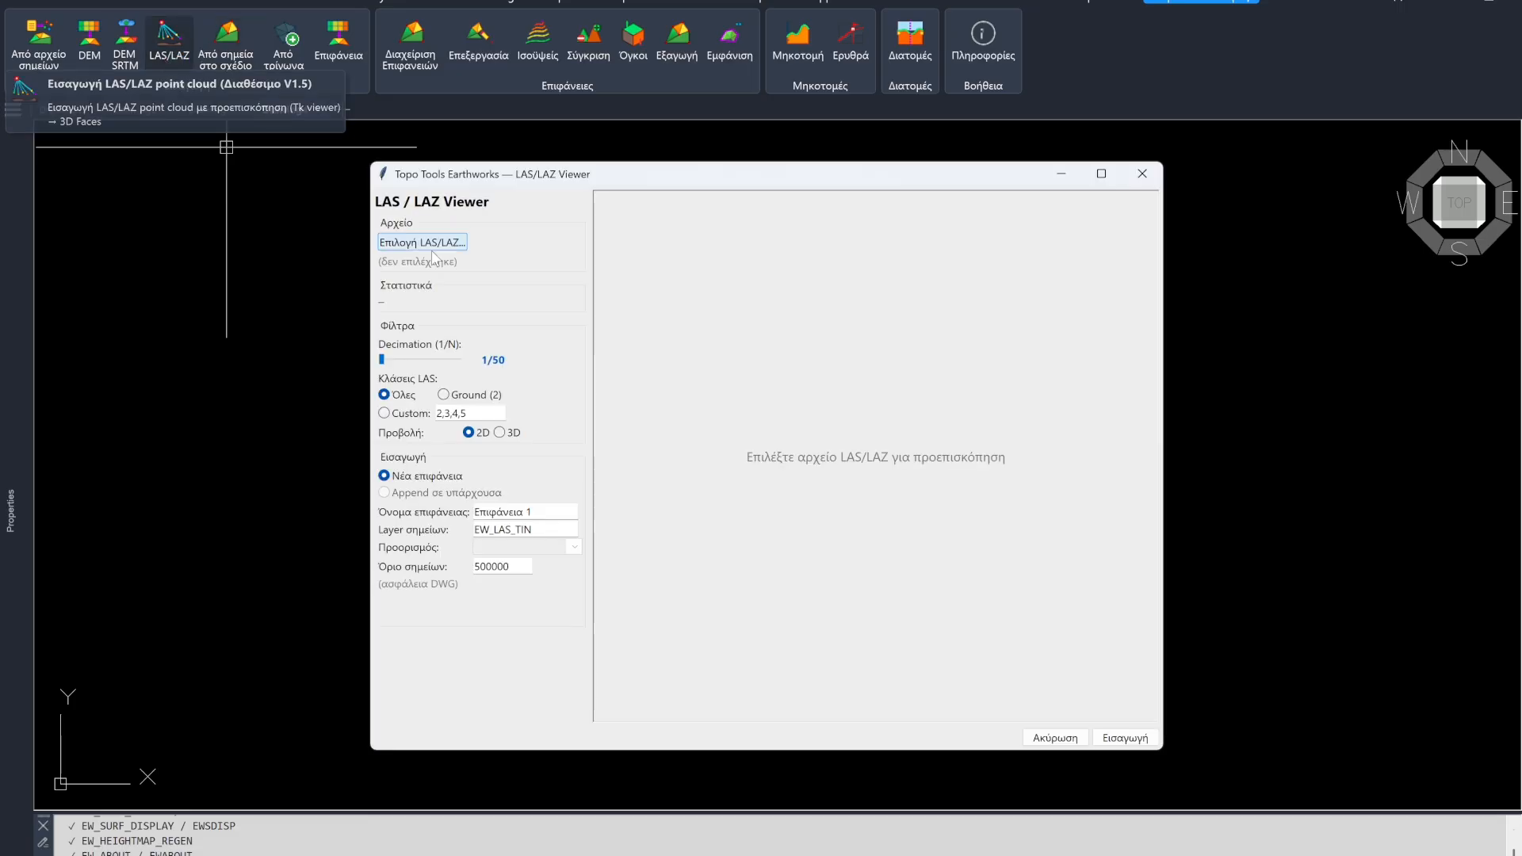
pyautogui.click(426, 246)
pyautogui.doubleClick(666, 293)
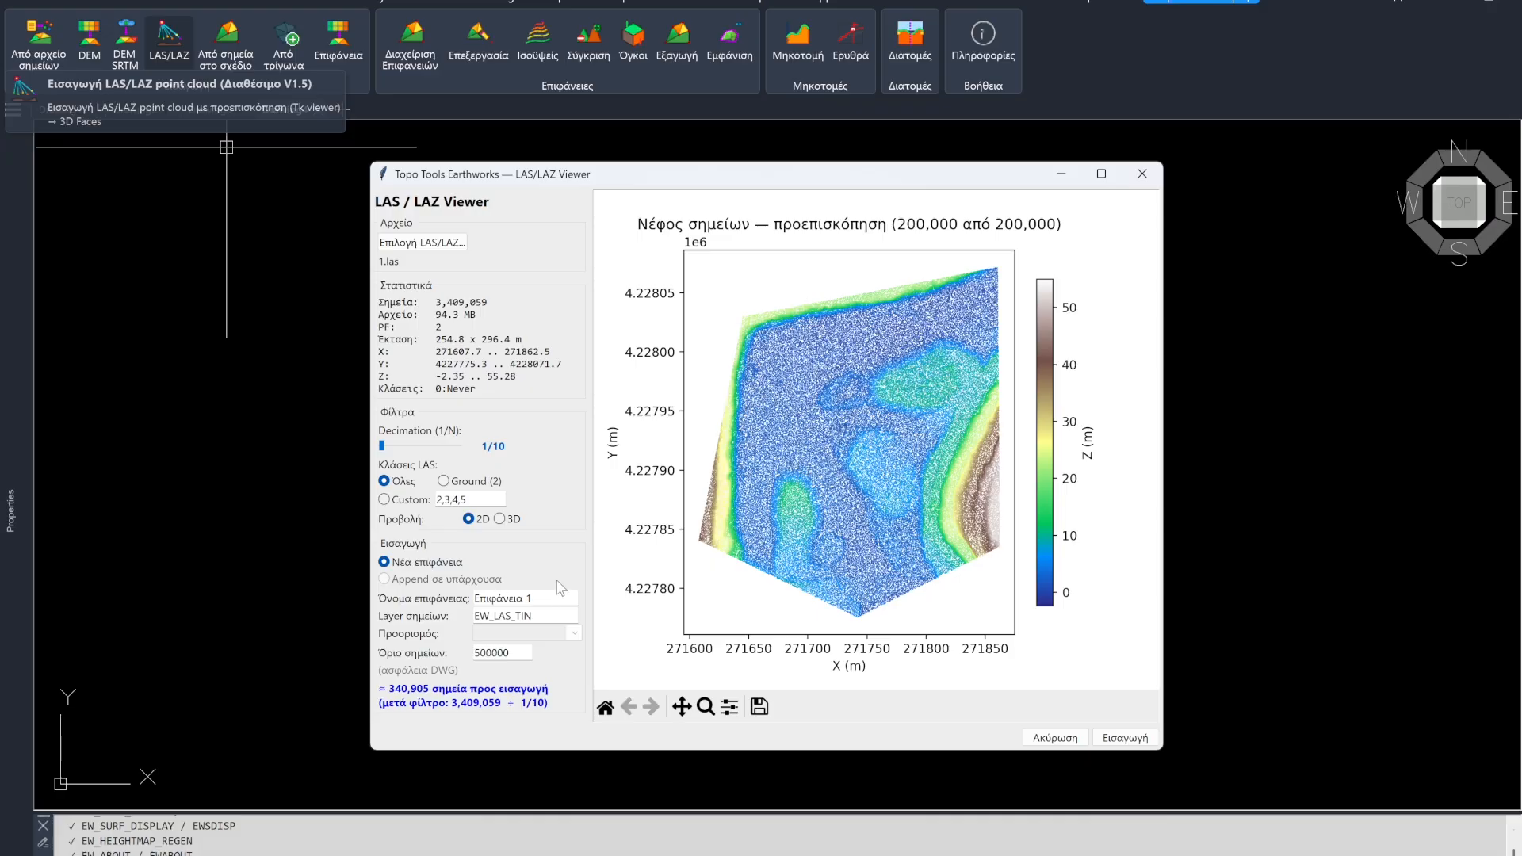
pyautogui.click(1125, 738)
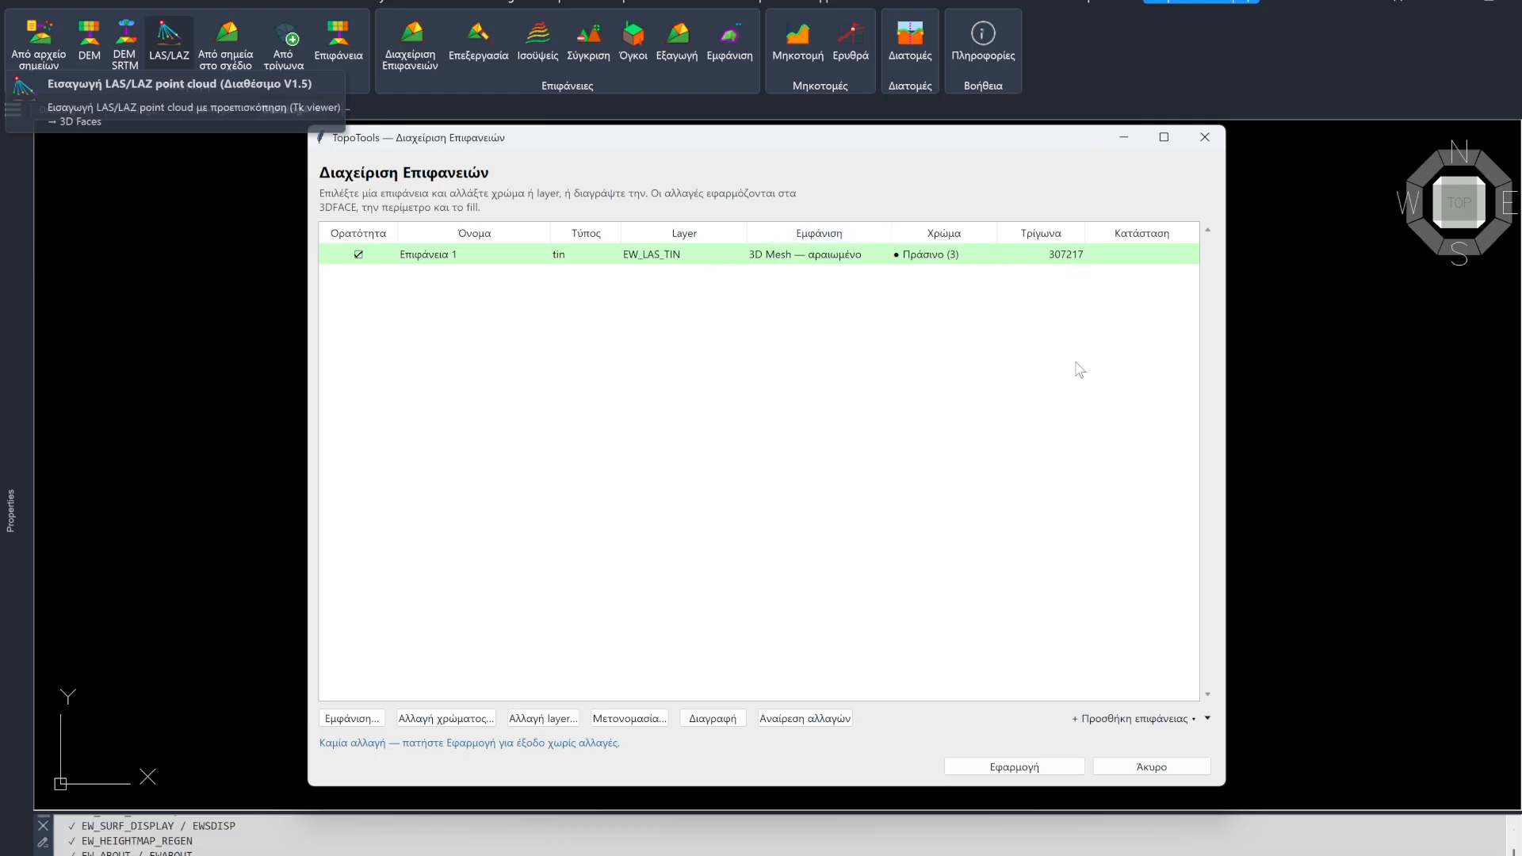
pyautogui.click(1154, 767)
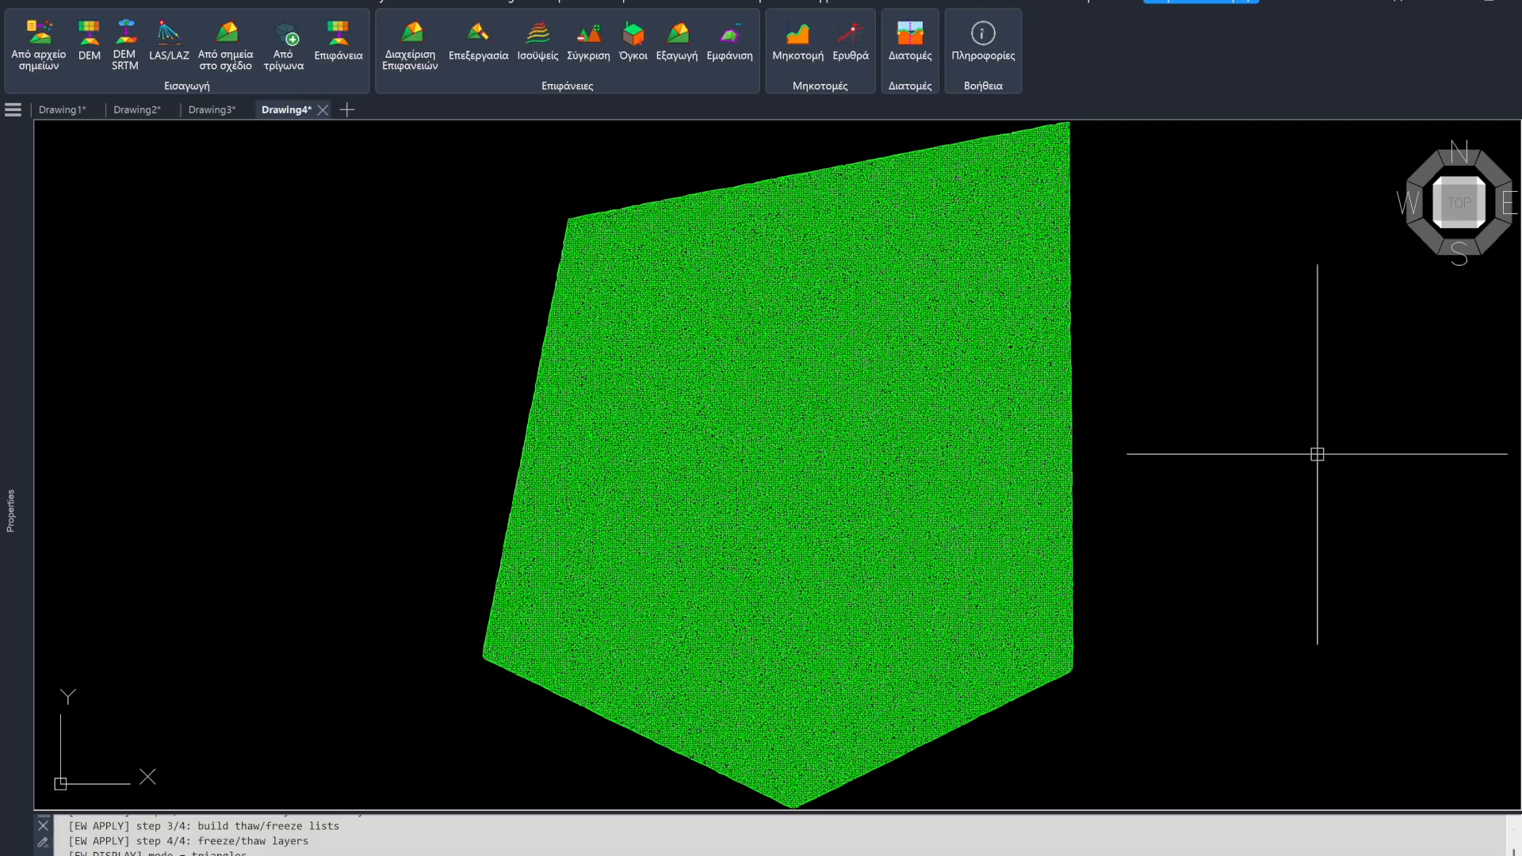
# Step: Orbit the imported LAS surface in 3D and examine its slopes and mounds
pyautogui.write('3do')
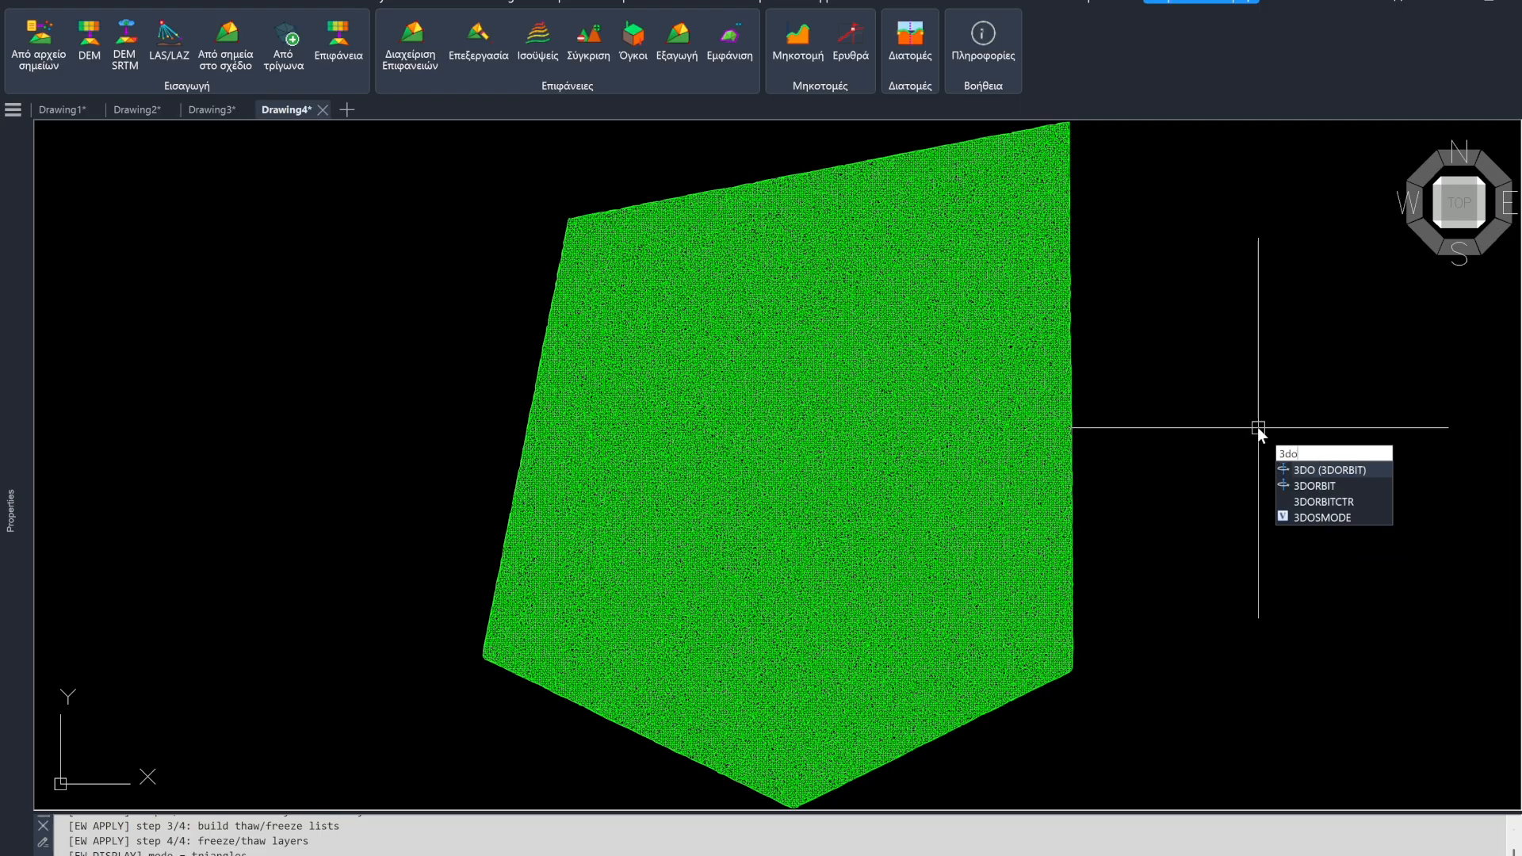
pyautogui.press('Return')
pyautogui.moveTo(937, 486); pyautogui.dragTo(923, 354)
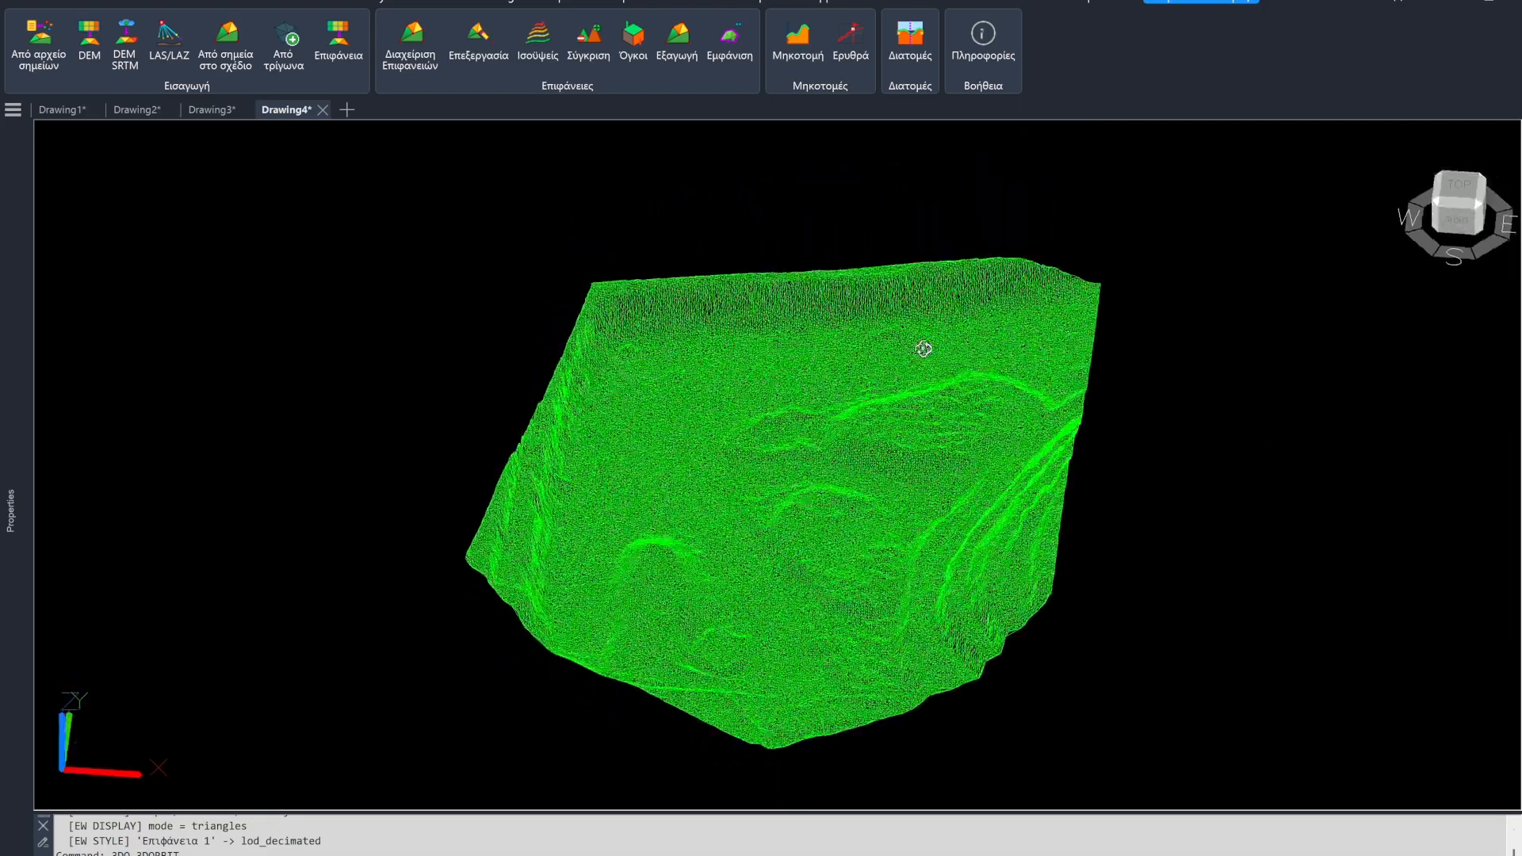
pyautogui.scroll(6, 866, 465)
pyautogui.moveTo(887, 473); pyautogui.dragTo(812, 506)
pyautogui.scroll(-5, 903, 432)
pyautogui.scroll(5, 842, 472)
pyautogui.scroll(-4, 821, 465)
pyautogui.press('Escape')
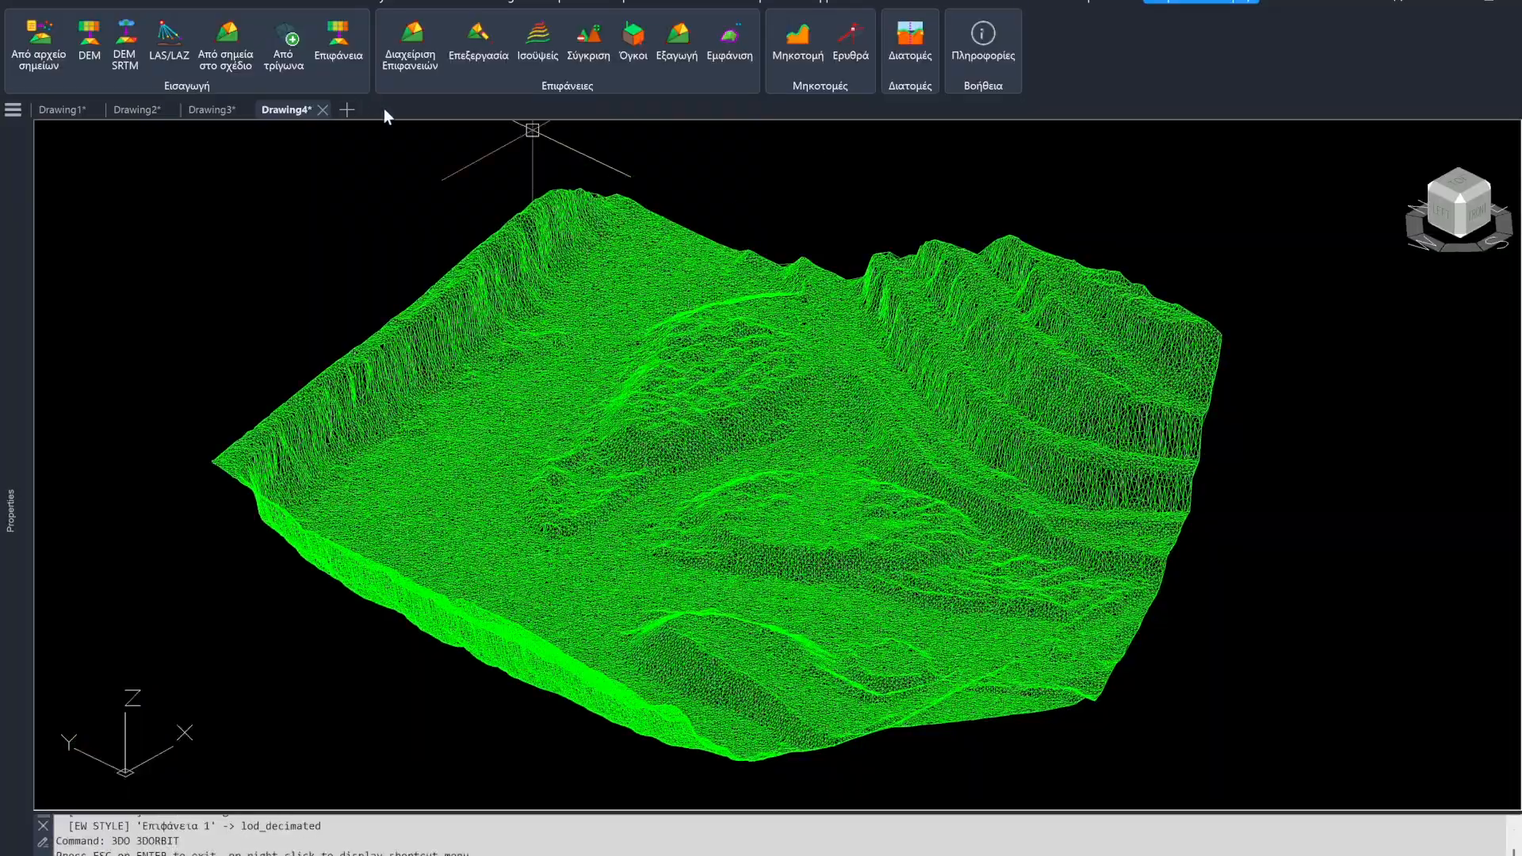
# Step: Review the surface manager's entry for Επιφάνεια 1, leave it without changes and return to the top view
pyautogui.click(415, 61)
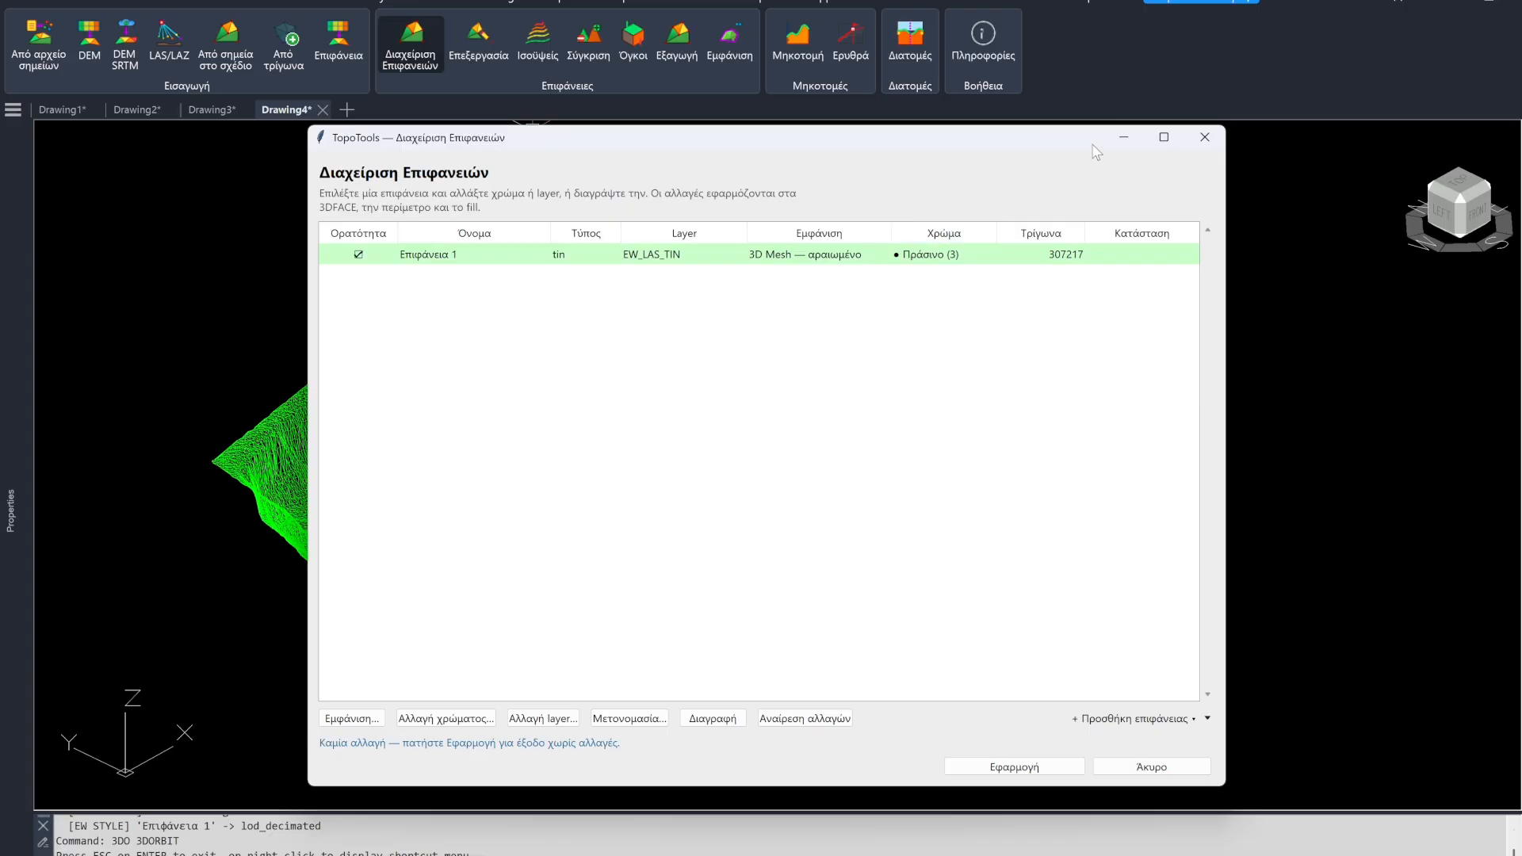
pyautogui.click(1204, 136)
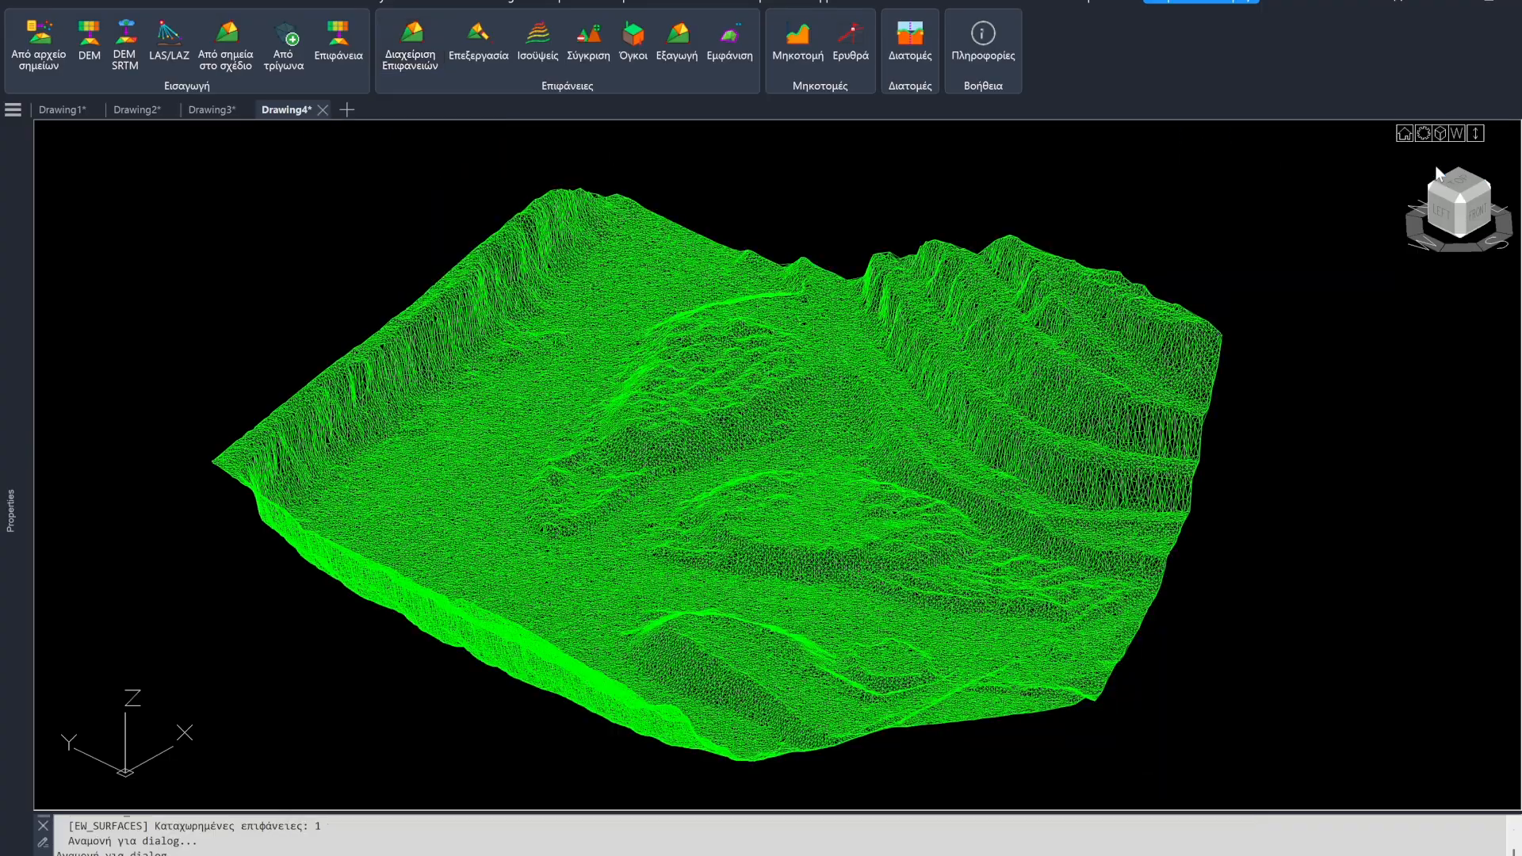
pyautogui.click(1457, 188)
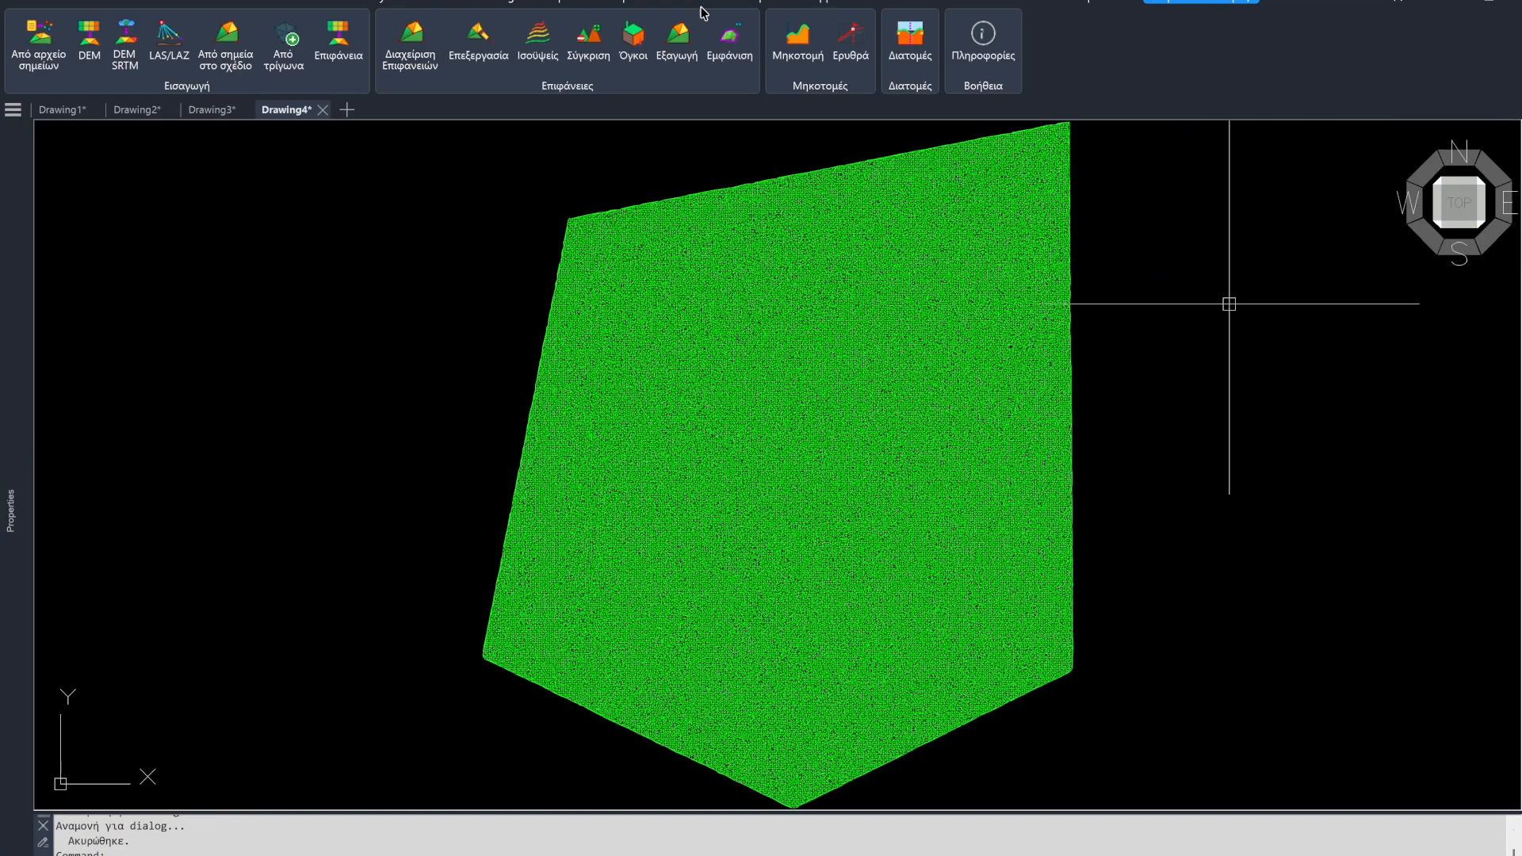
# Step: Calculate the cut and fill volumes of Επιφάνεια 1 against a horizontal plane at Z 10 m with a 1.0 m grid step
pyautogui.click(633, 41)
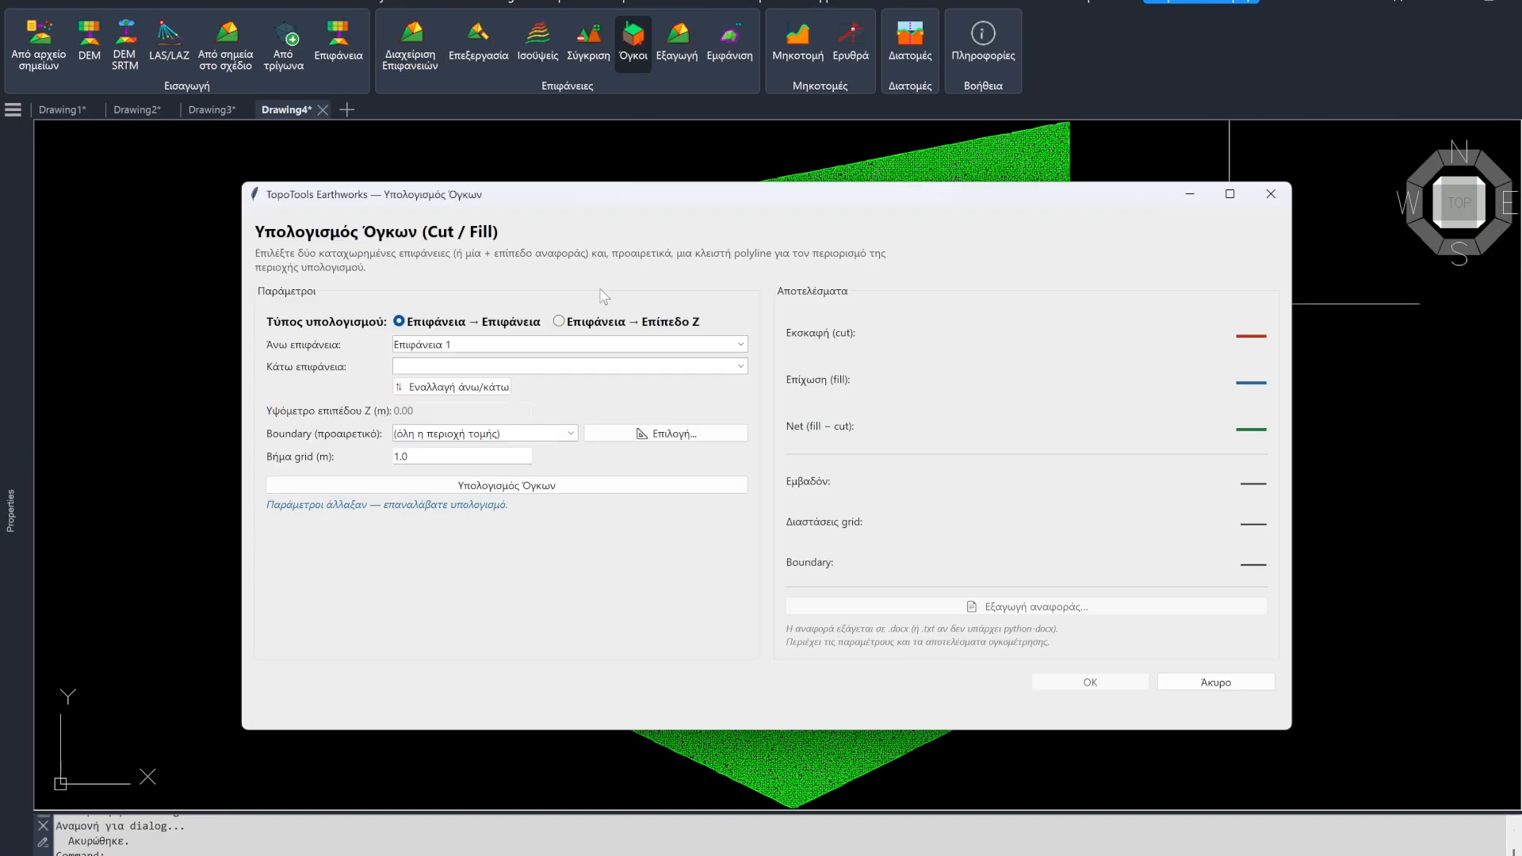
pyautogui.click(576, 322)
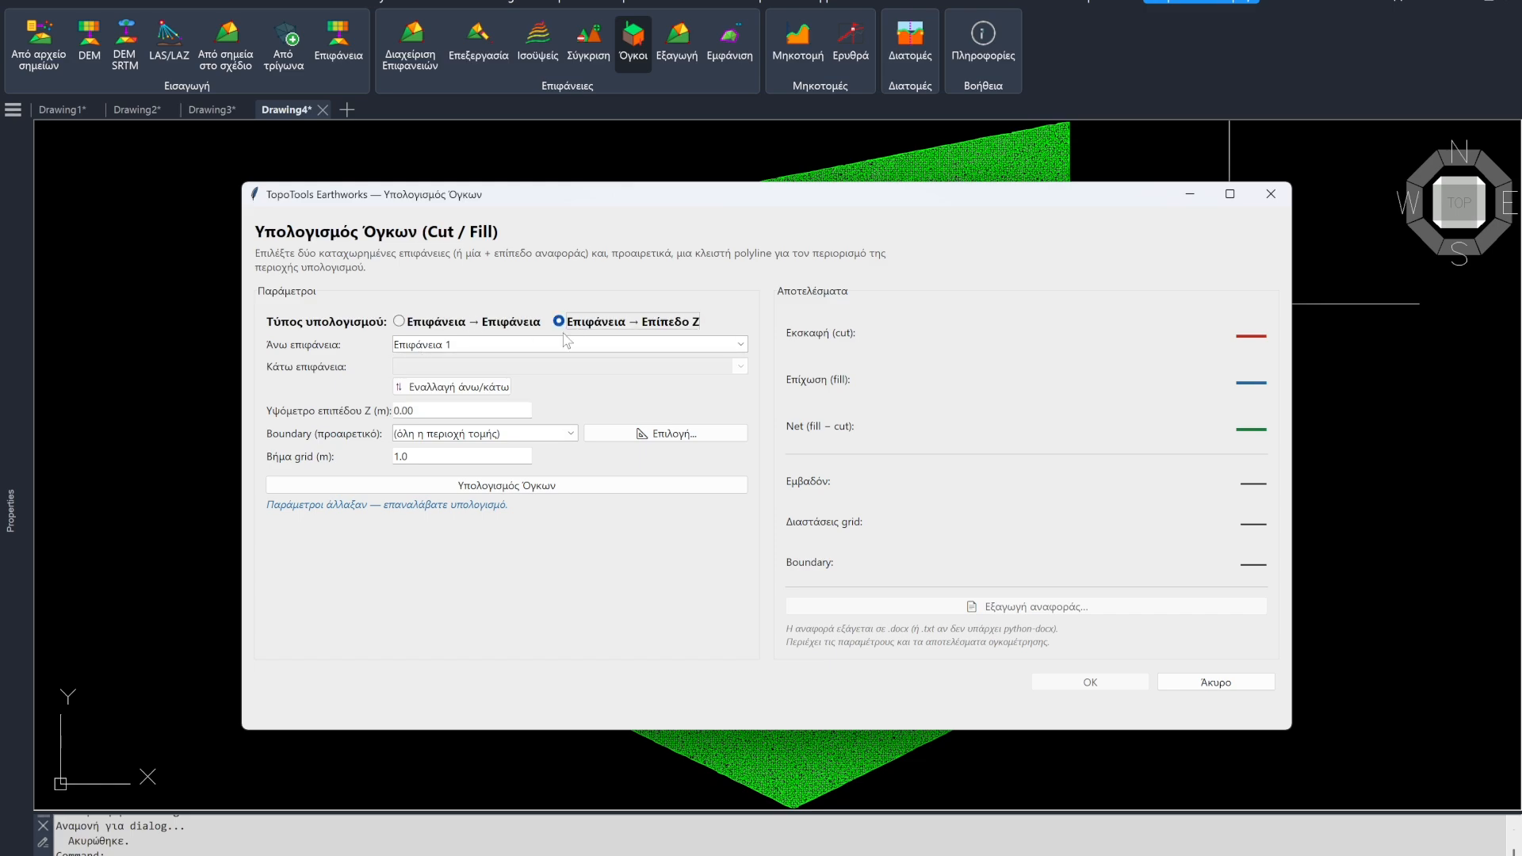
pyautogui.doubleClick(462, 411)
pyautogui.write('10')
pyautogui.click(555, 489)
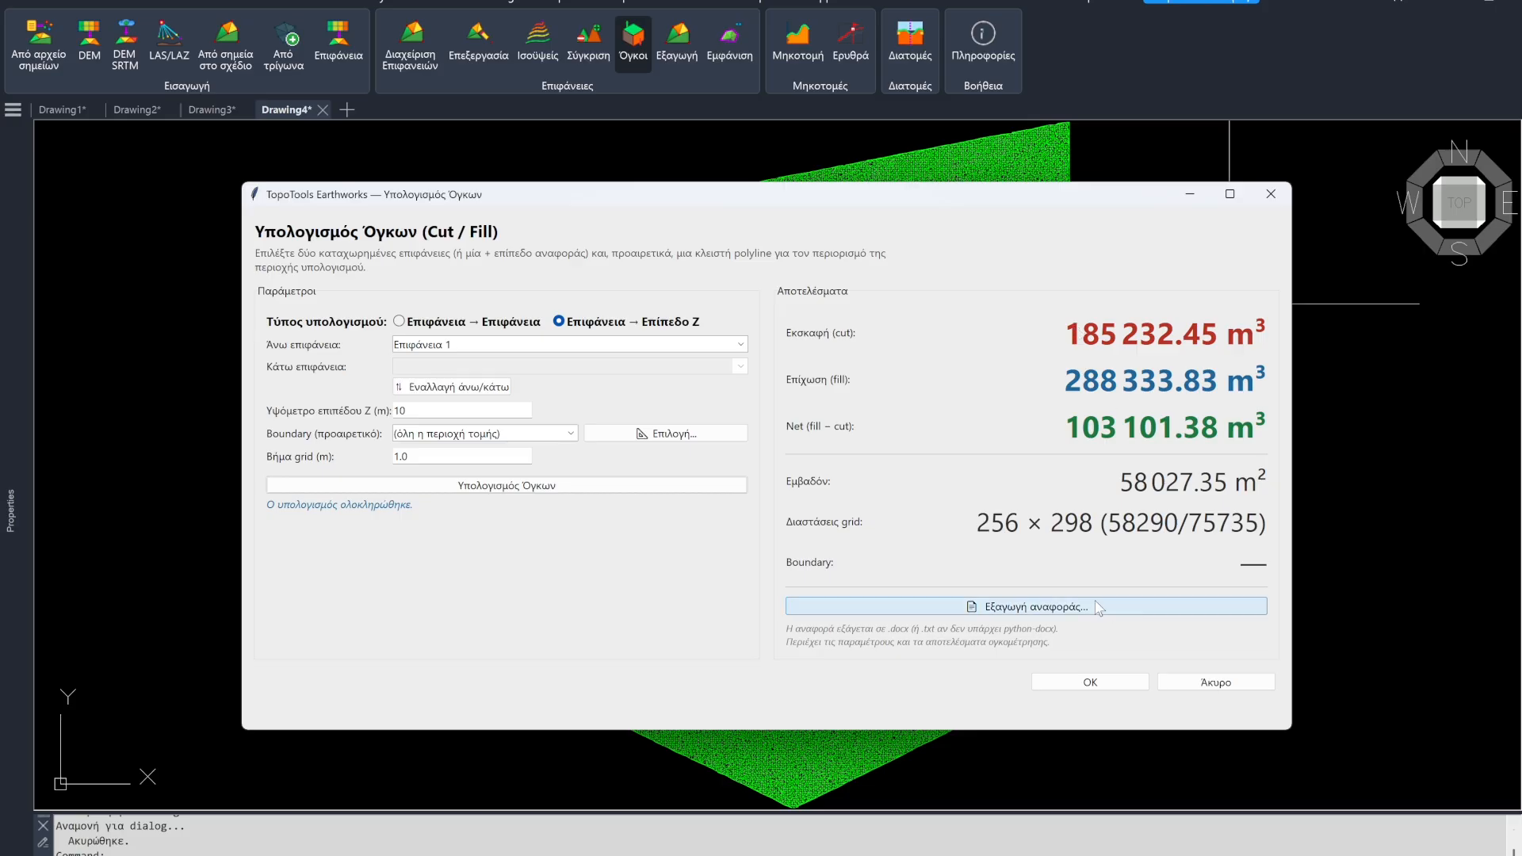
# Step: Export the volume report as las.docx to the test edafos folder and open the file in Word
pyautogui.click(1075, 617)
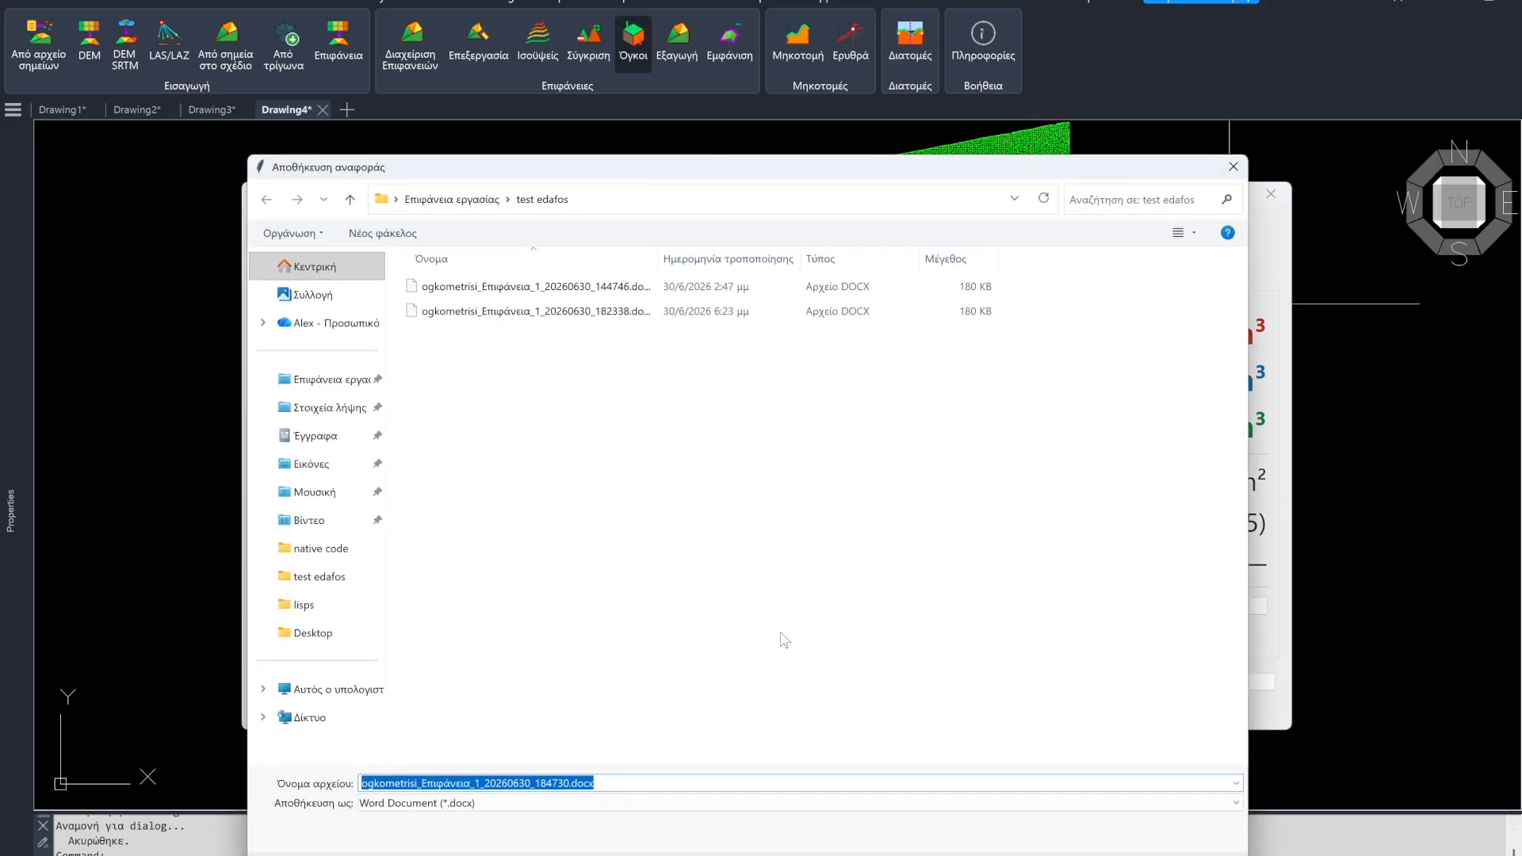
pyautogui.write('las')
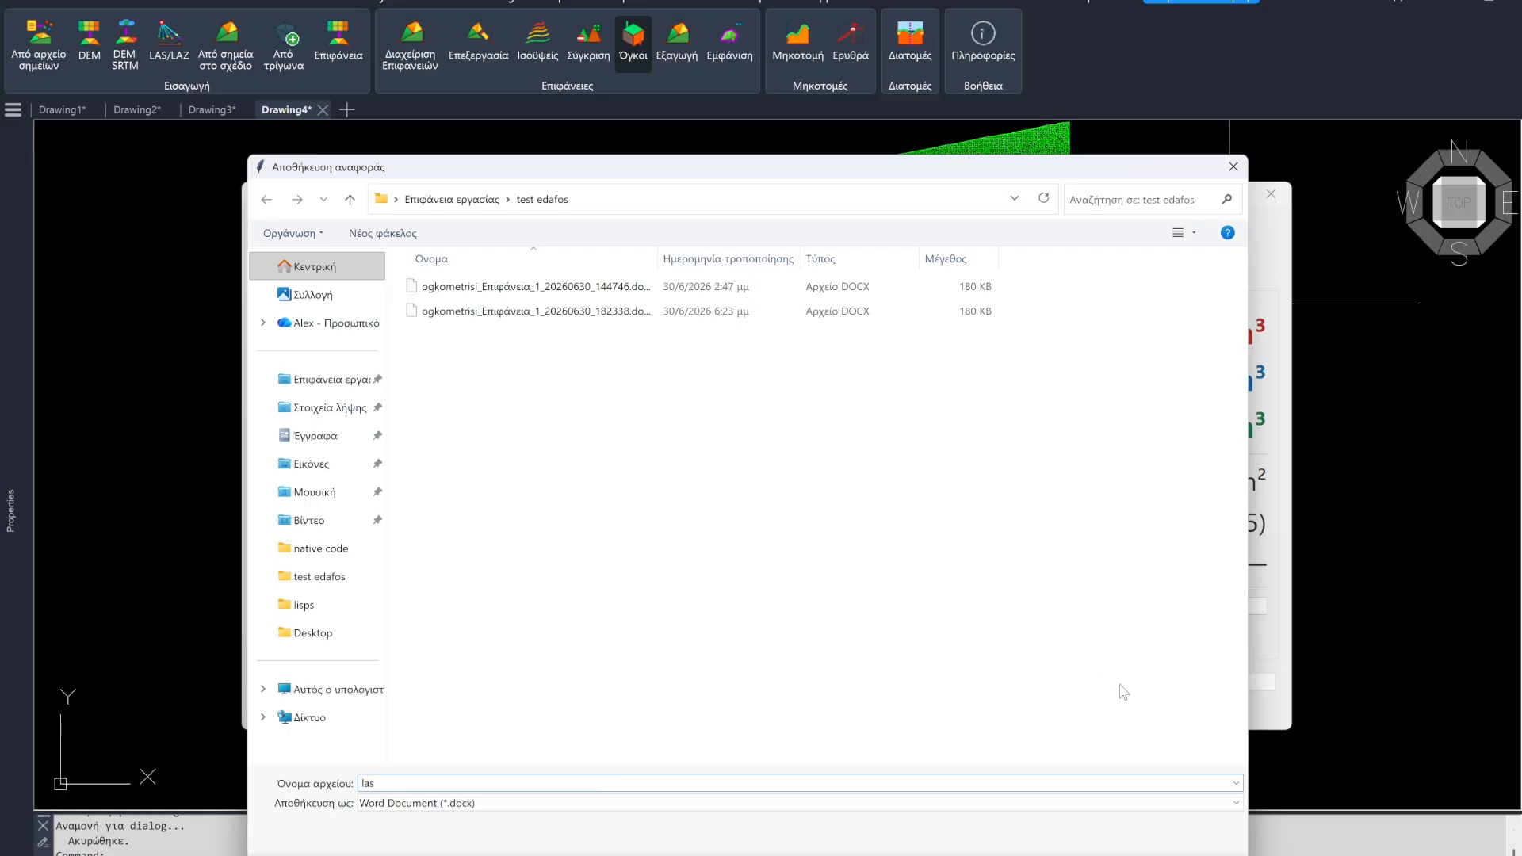
pyautogui.press('Return')
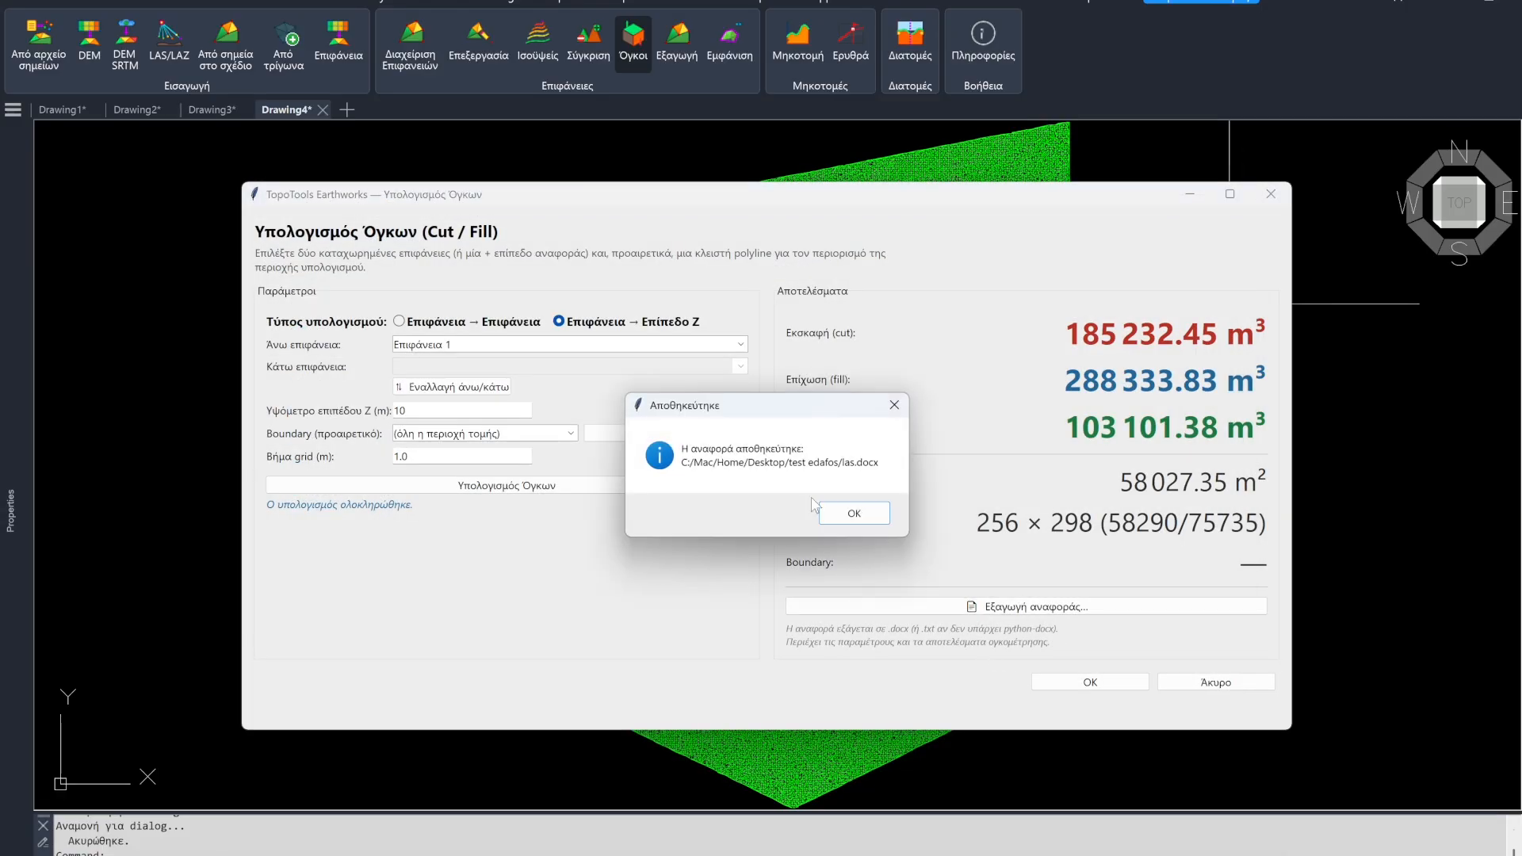
pyautogui.click(854, 513)
pyautogui.hotkey('ctrl', 'Left')
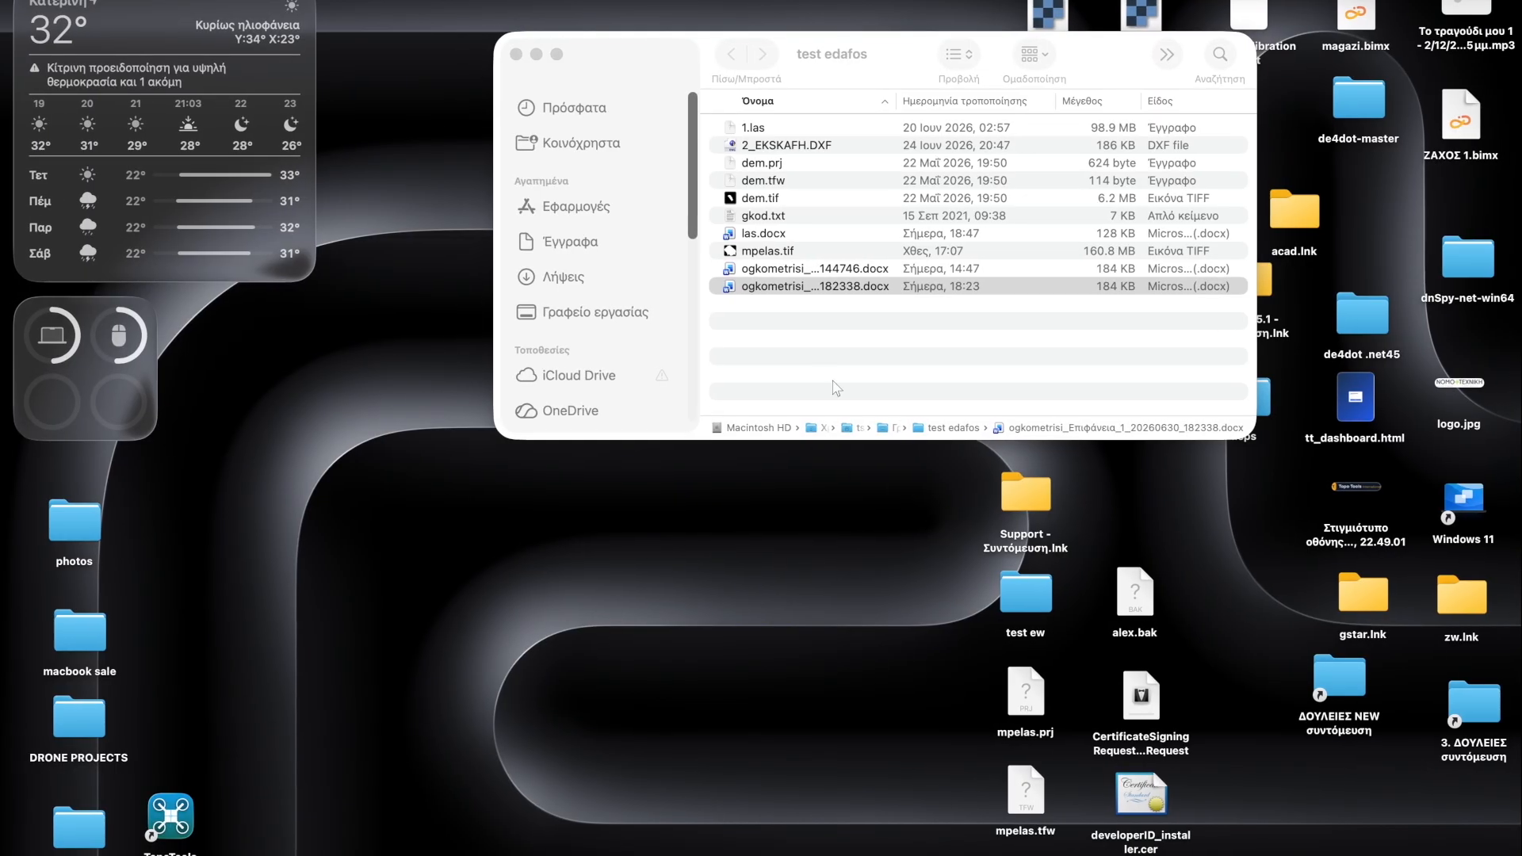
pyautogui.doubleClick(767, 233)
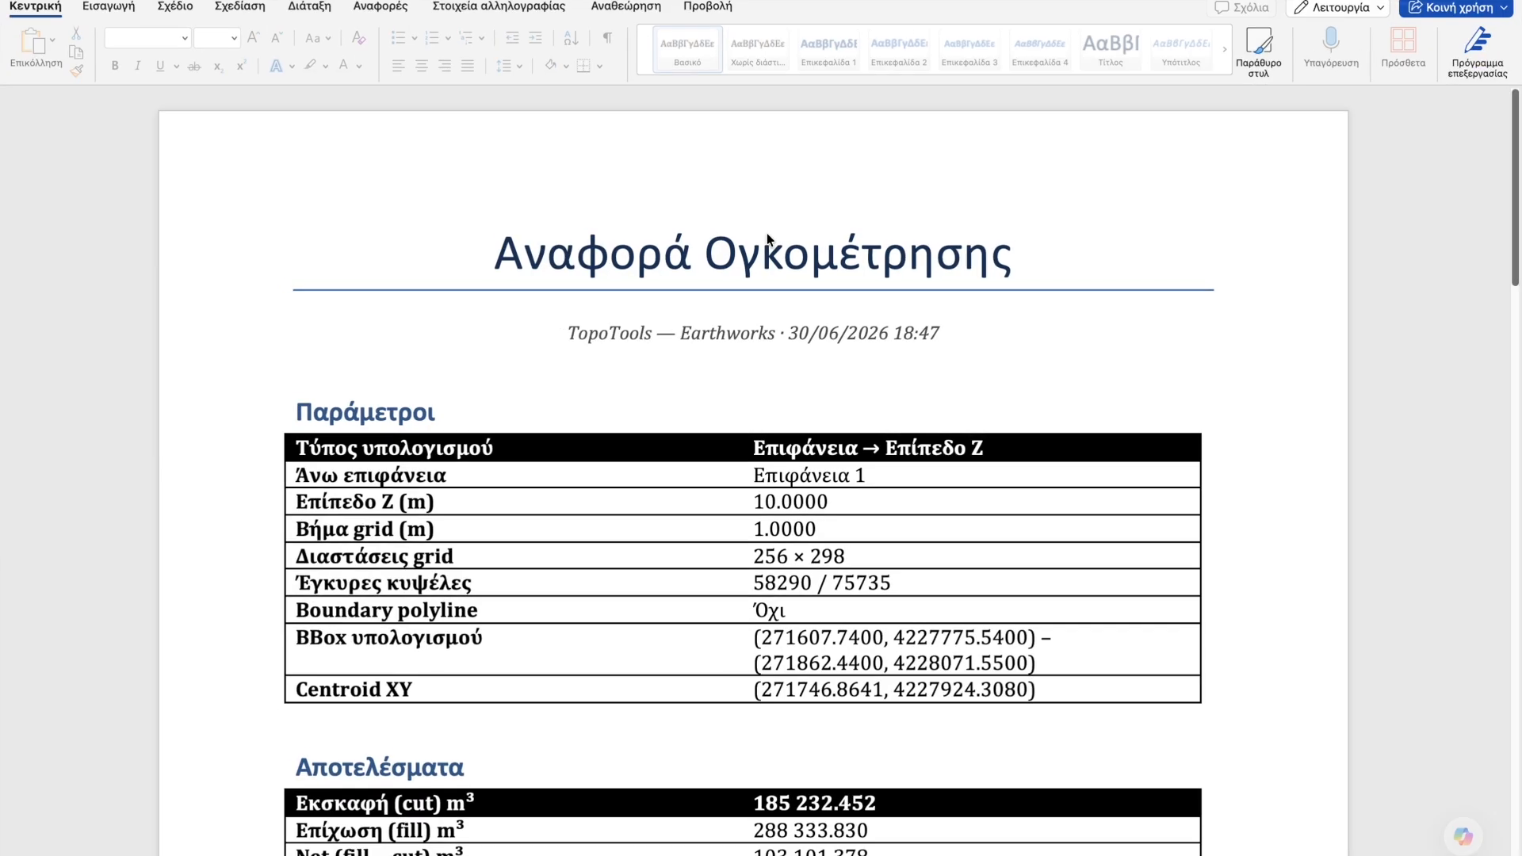
# Step: Read through the volume report's parameters, cut and fill results, and the graphic cut/fill difference map with its colour scale
pyautogui.scroll(-2, 717, 368)
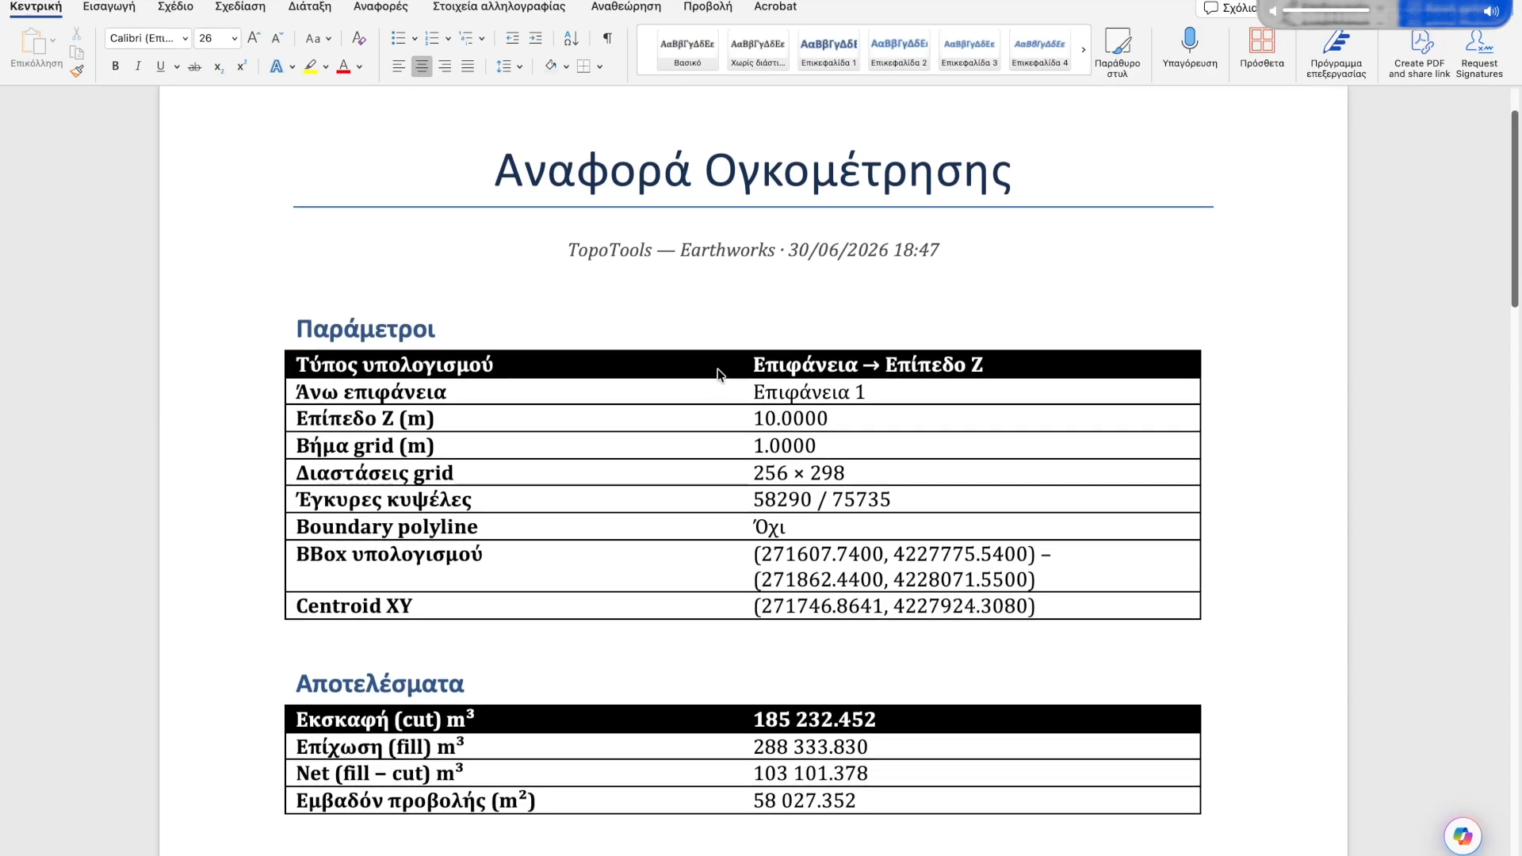
pyautogui.scroll(-4, 731, 375)
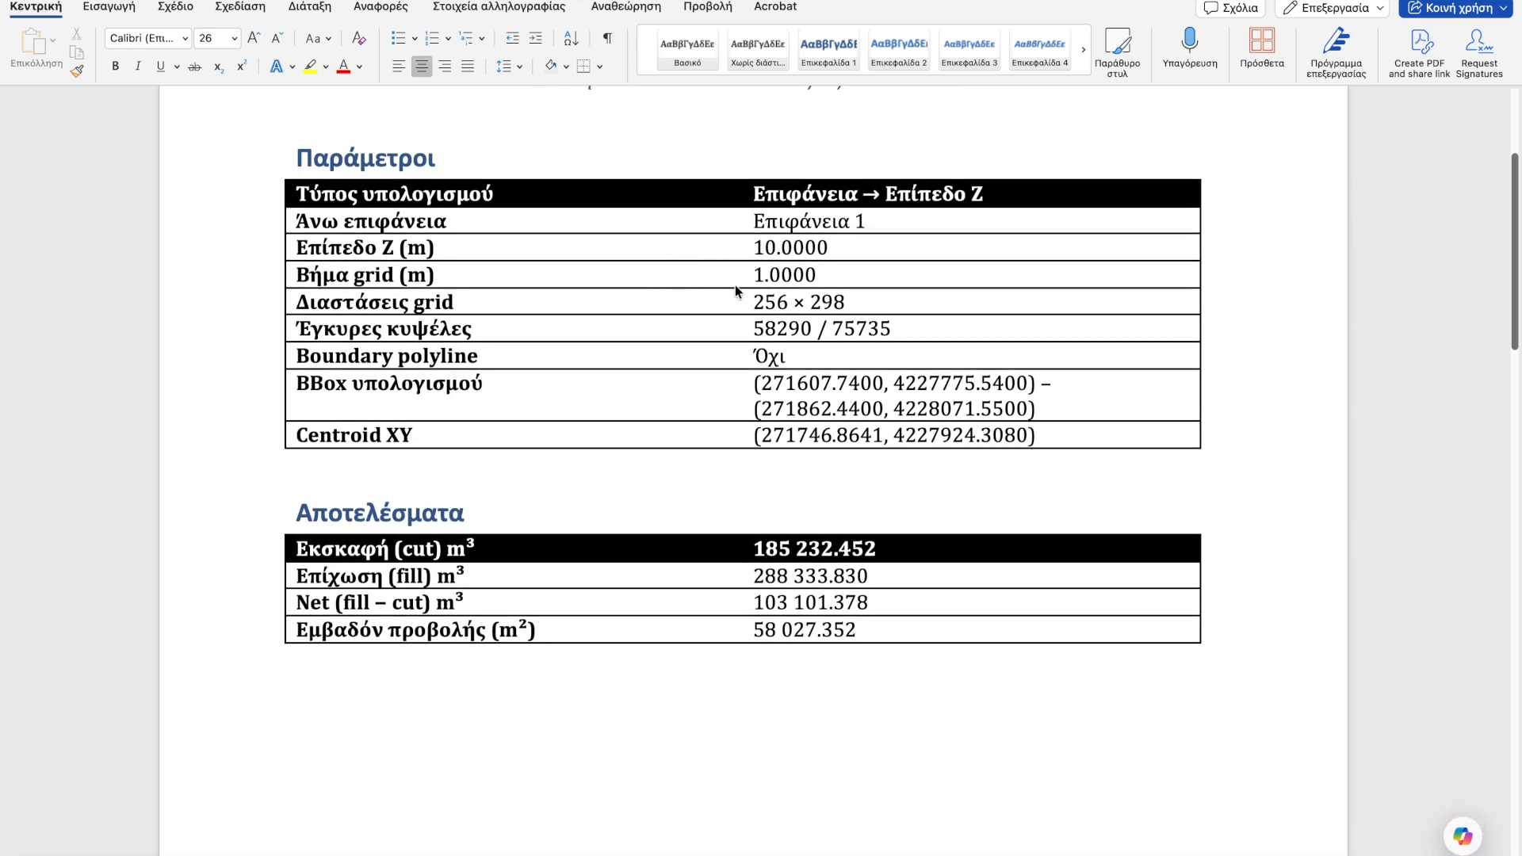
pyautogui.scroll(-3, 832, 341)
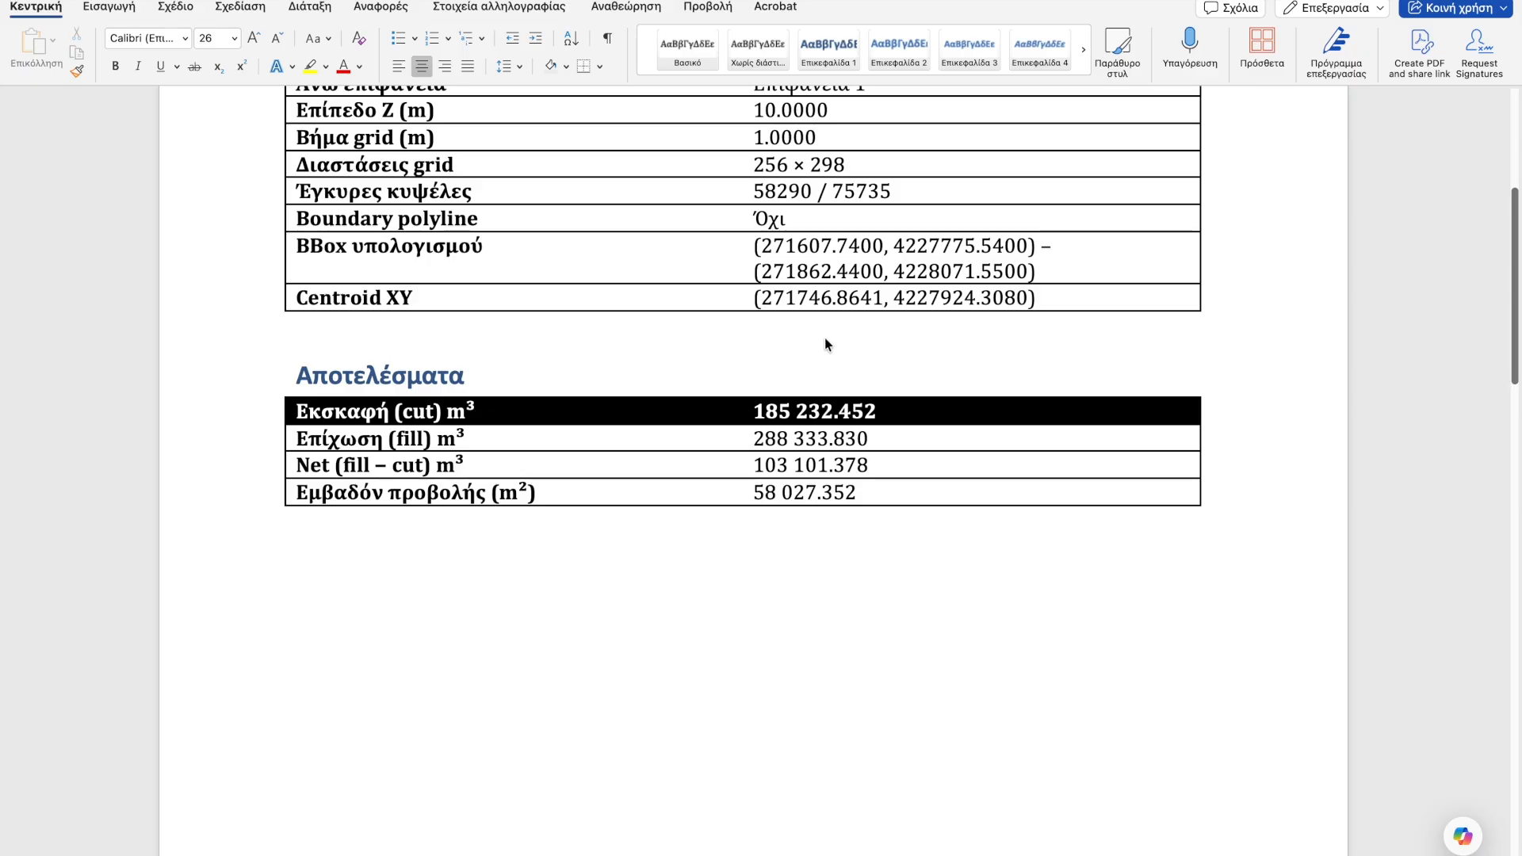
pyautogui.scroll(-12, 864, 421)
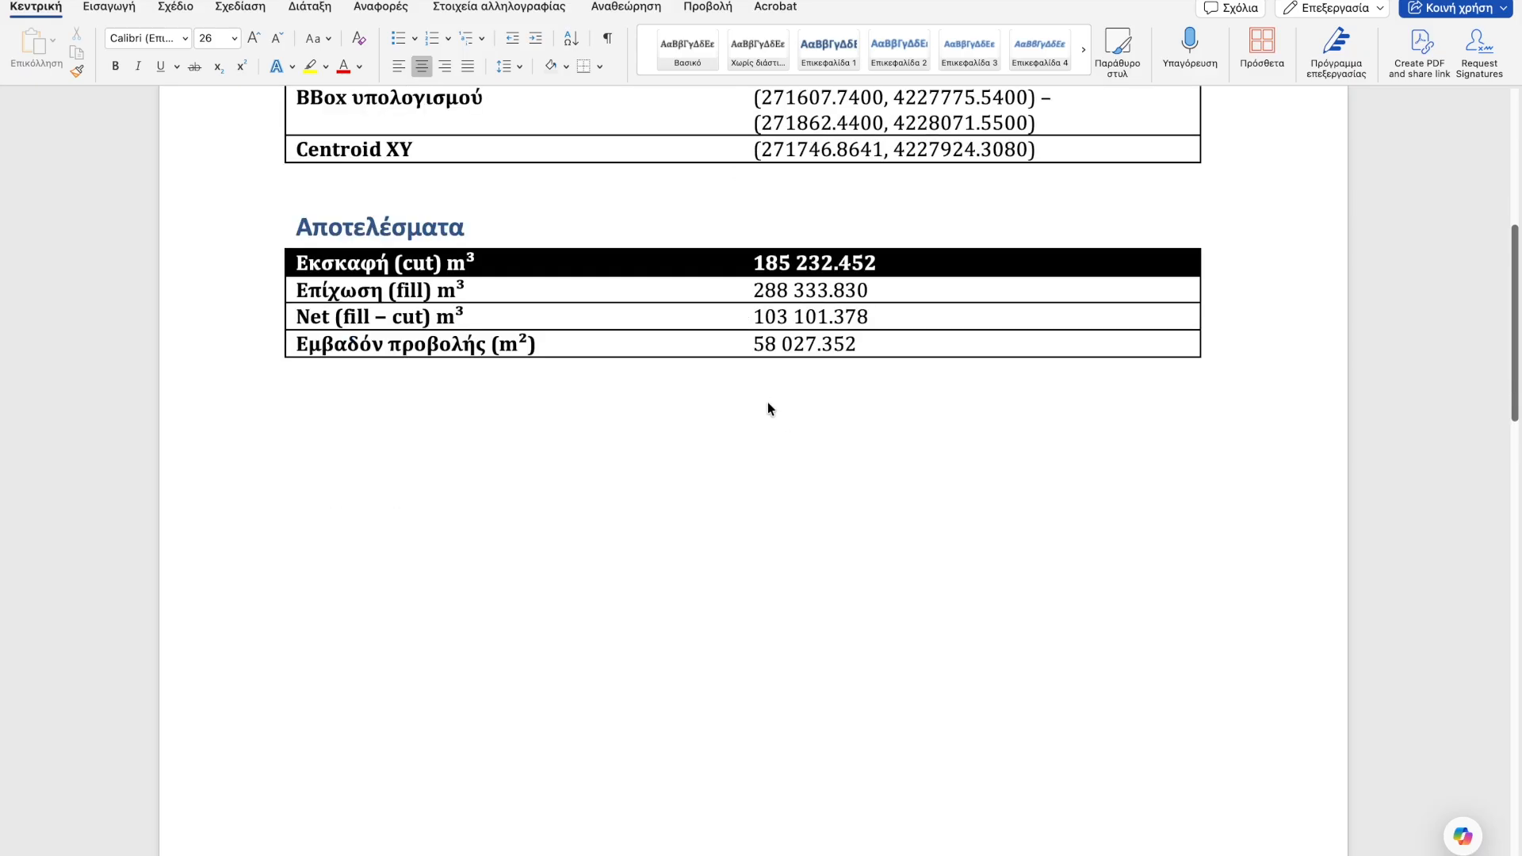
pyautogui.scroll(-9, 819, 349)
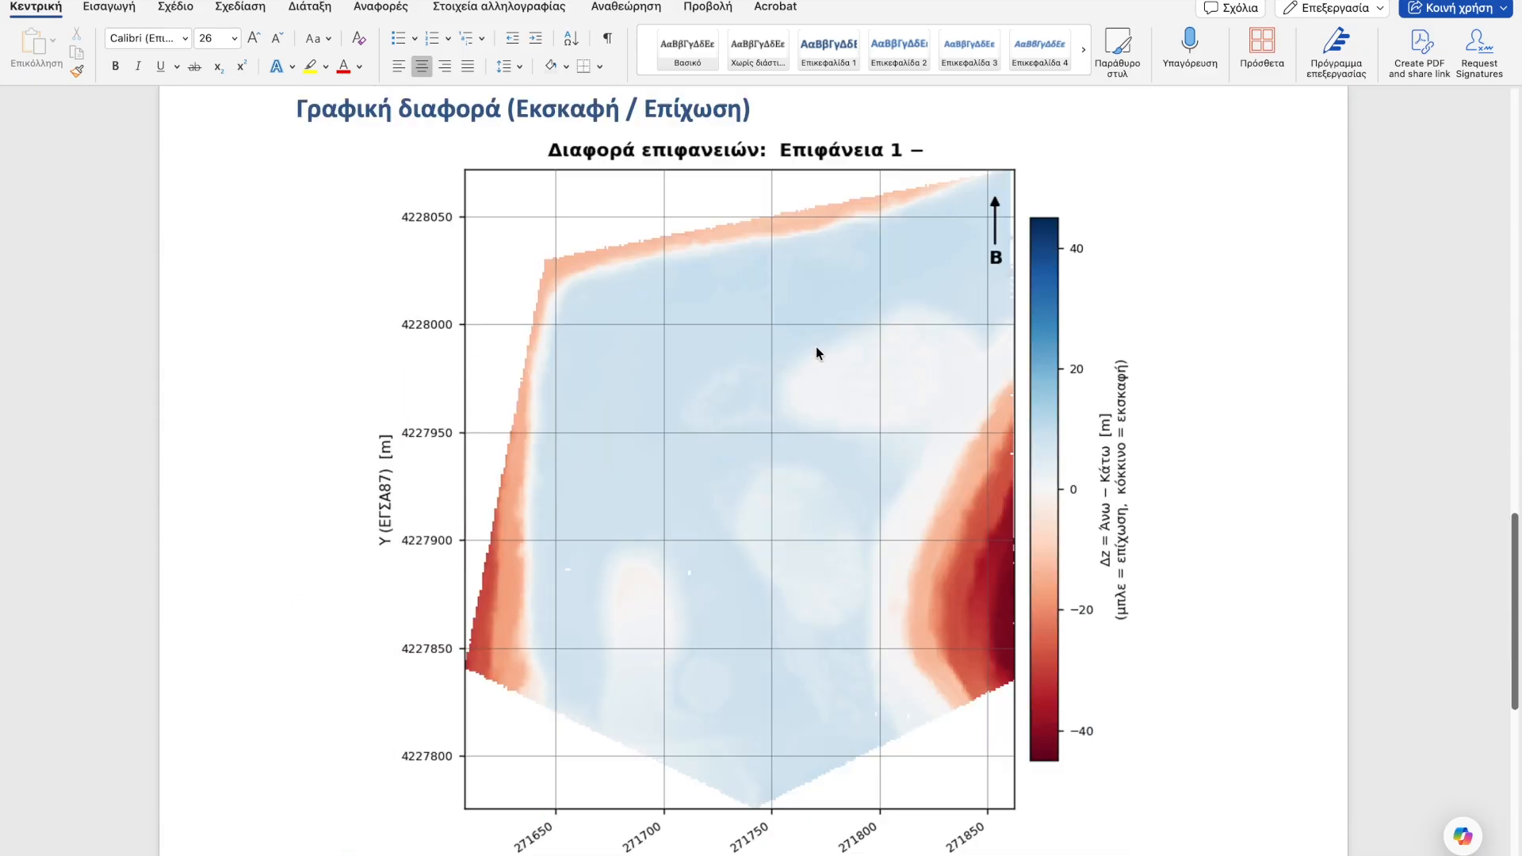
pyautogui.scroll(-1, 855, 325)
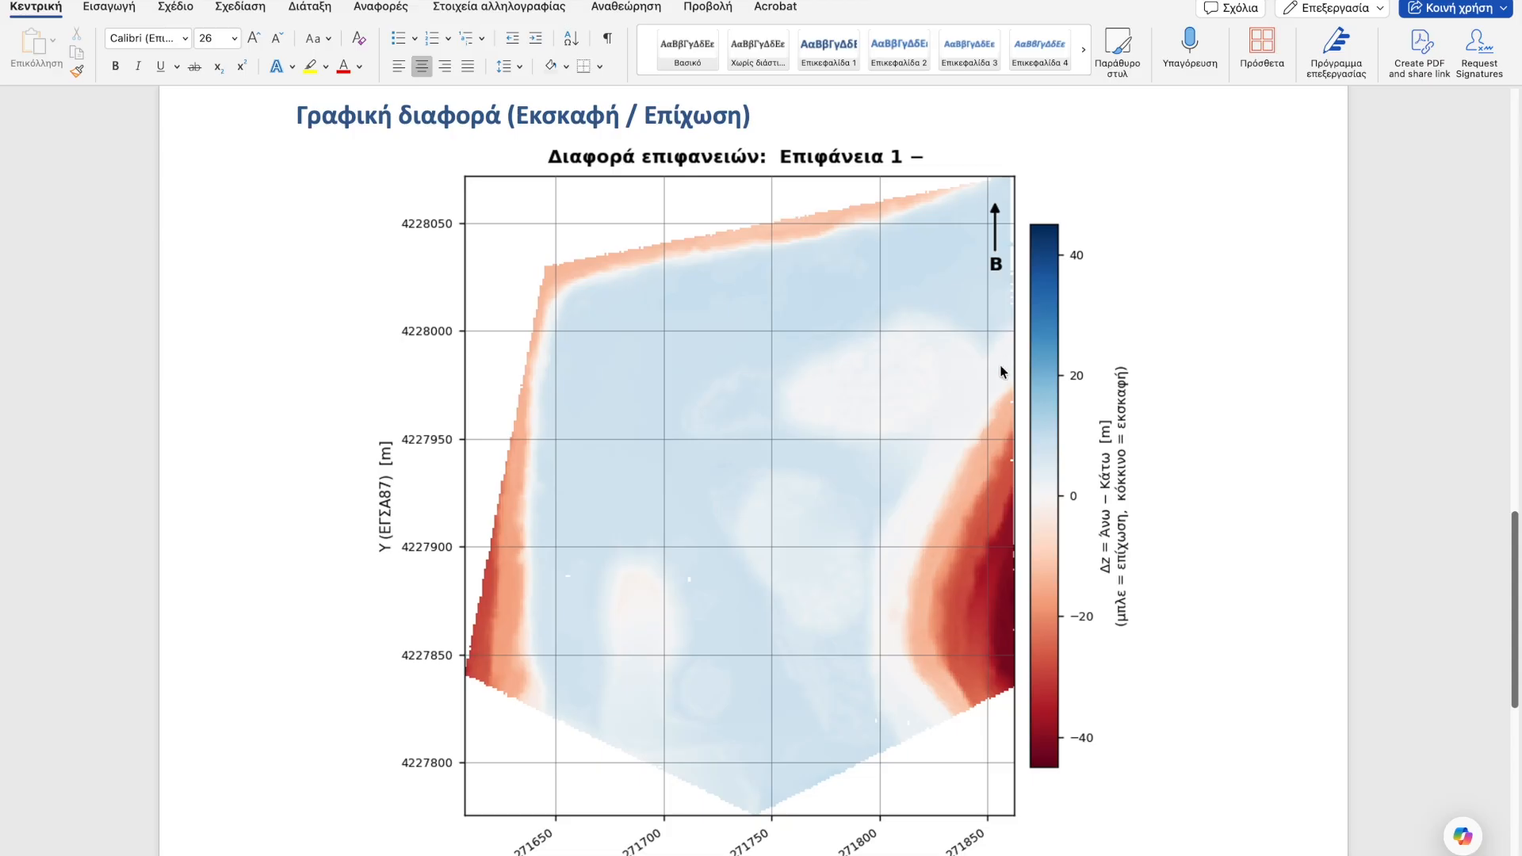
pyautogui.scroll(-8, 1035, 375)
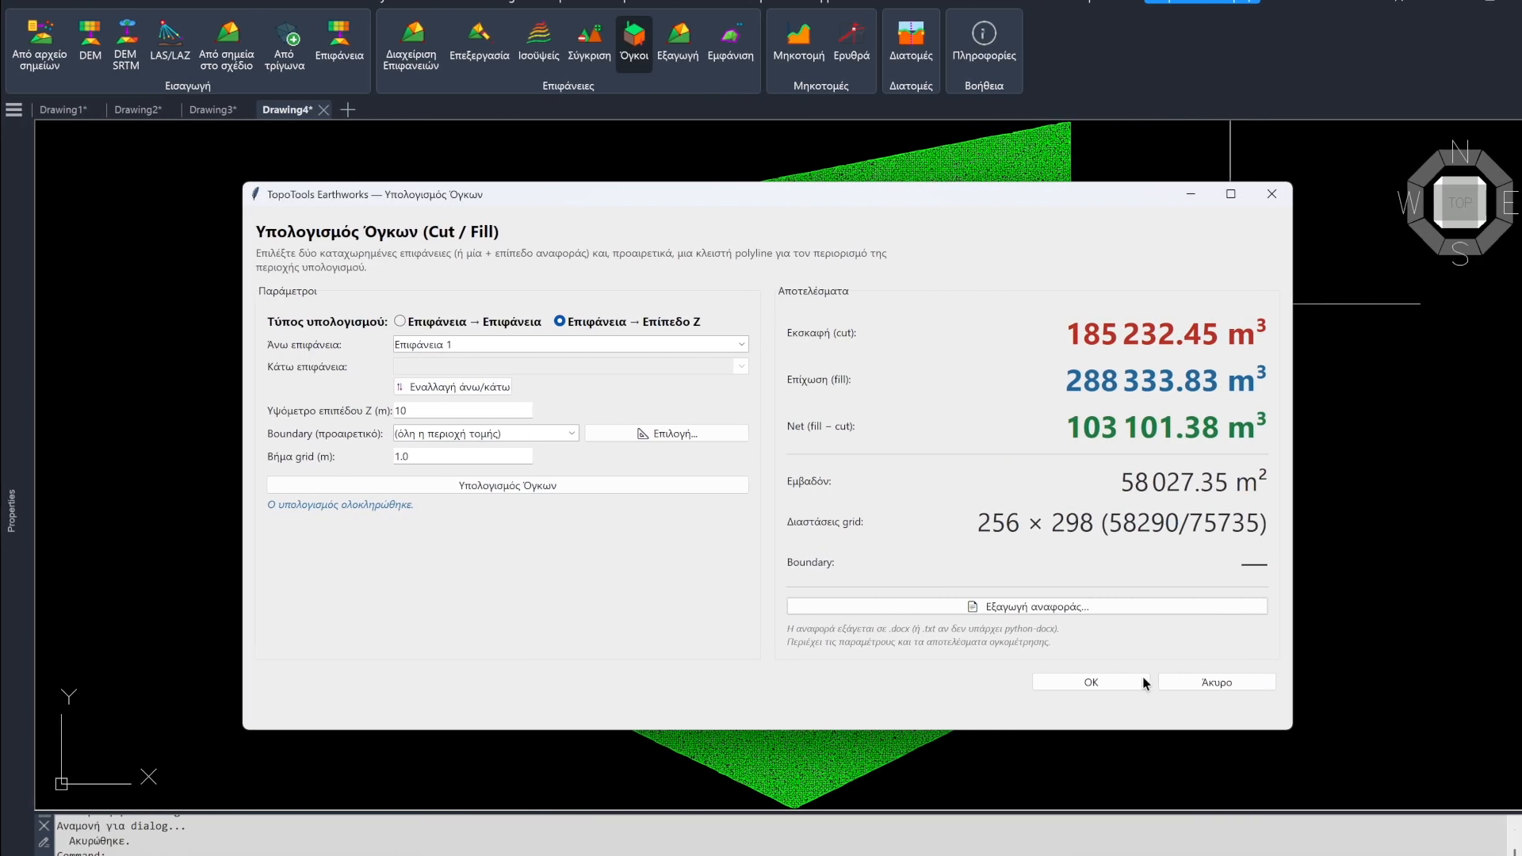
# Step: Back in the CAD drawing, finish the volume calculation to place the cut/fill map, and inspect its volume label and legend
pyautogui.press('Escape')
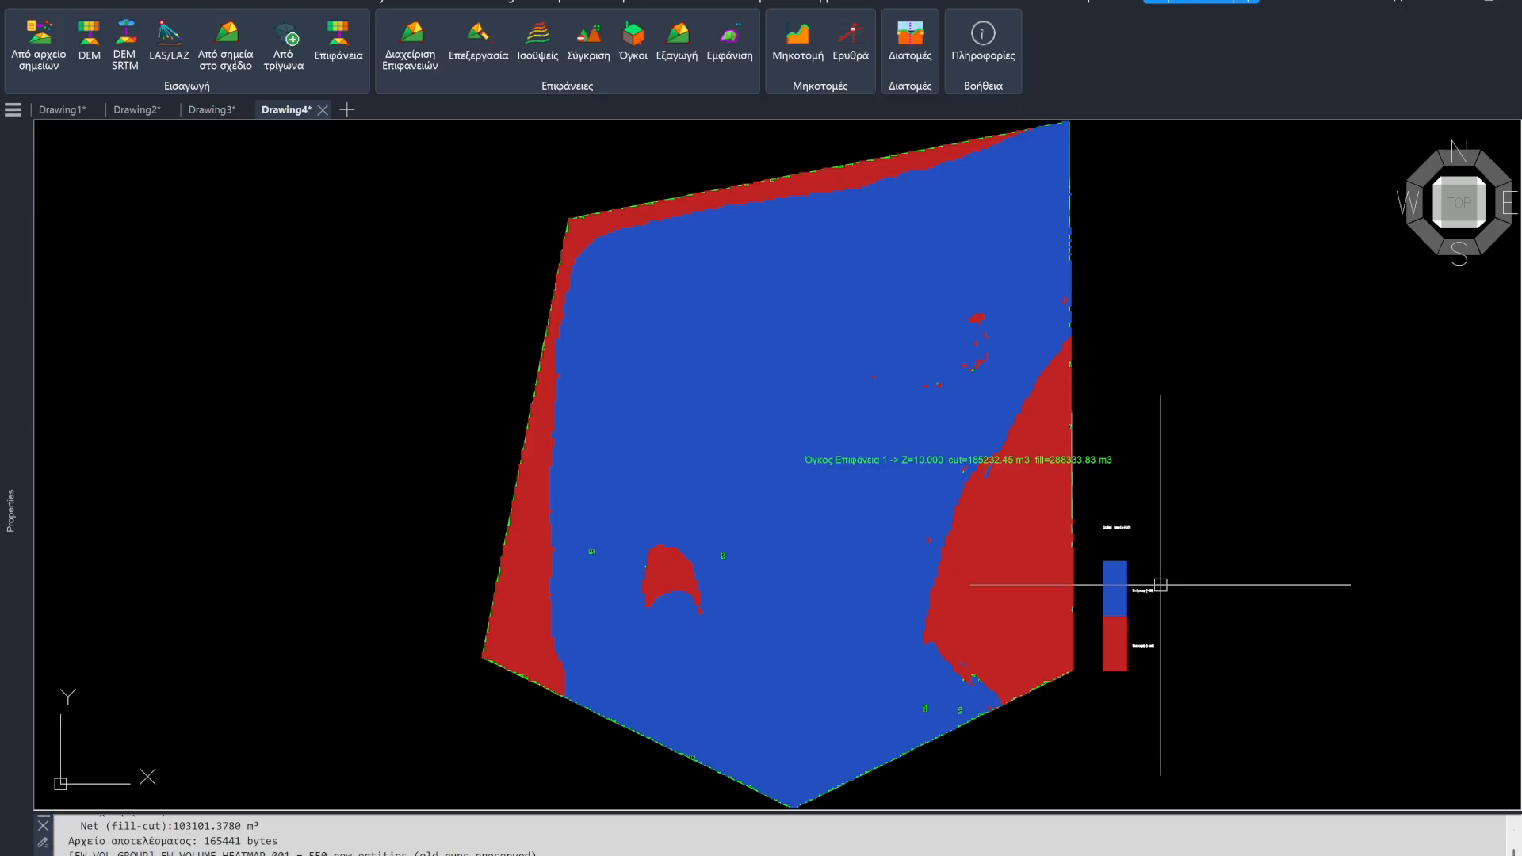
pyautogui.scroll(2, 1165, 590)
pyautogui.scroll(2, 892, 435)
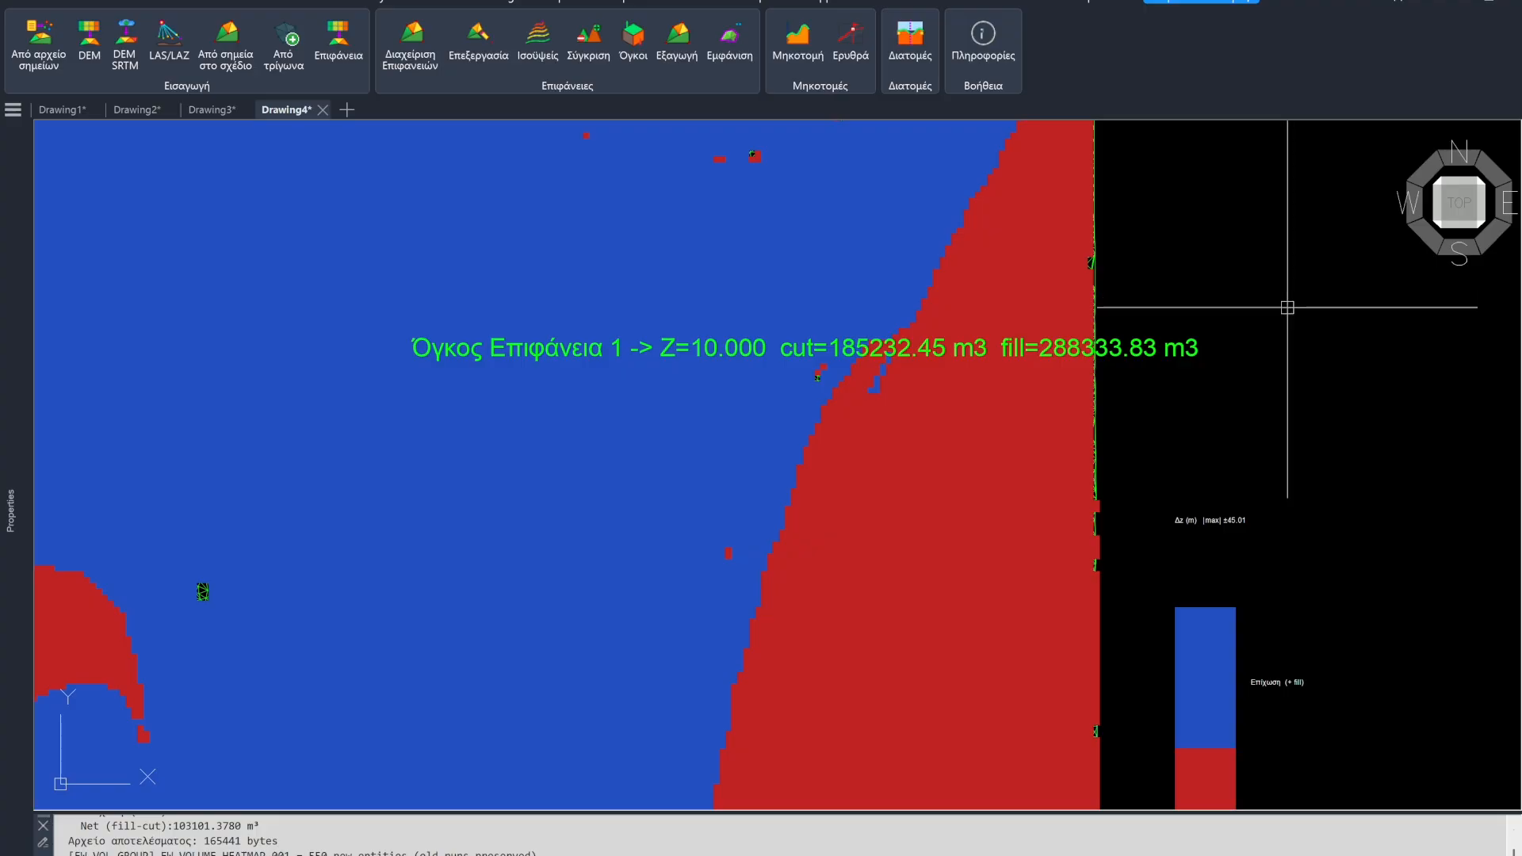
pyautogui.scroll(-6, 1286, 310)
pyautogui.moveTo(1401, 358); pyautogui.dragTo(1263, 431, button='middle')
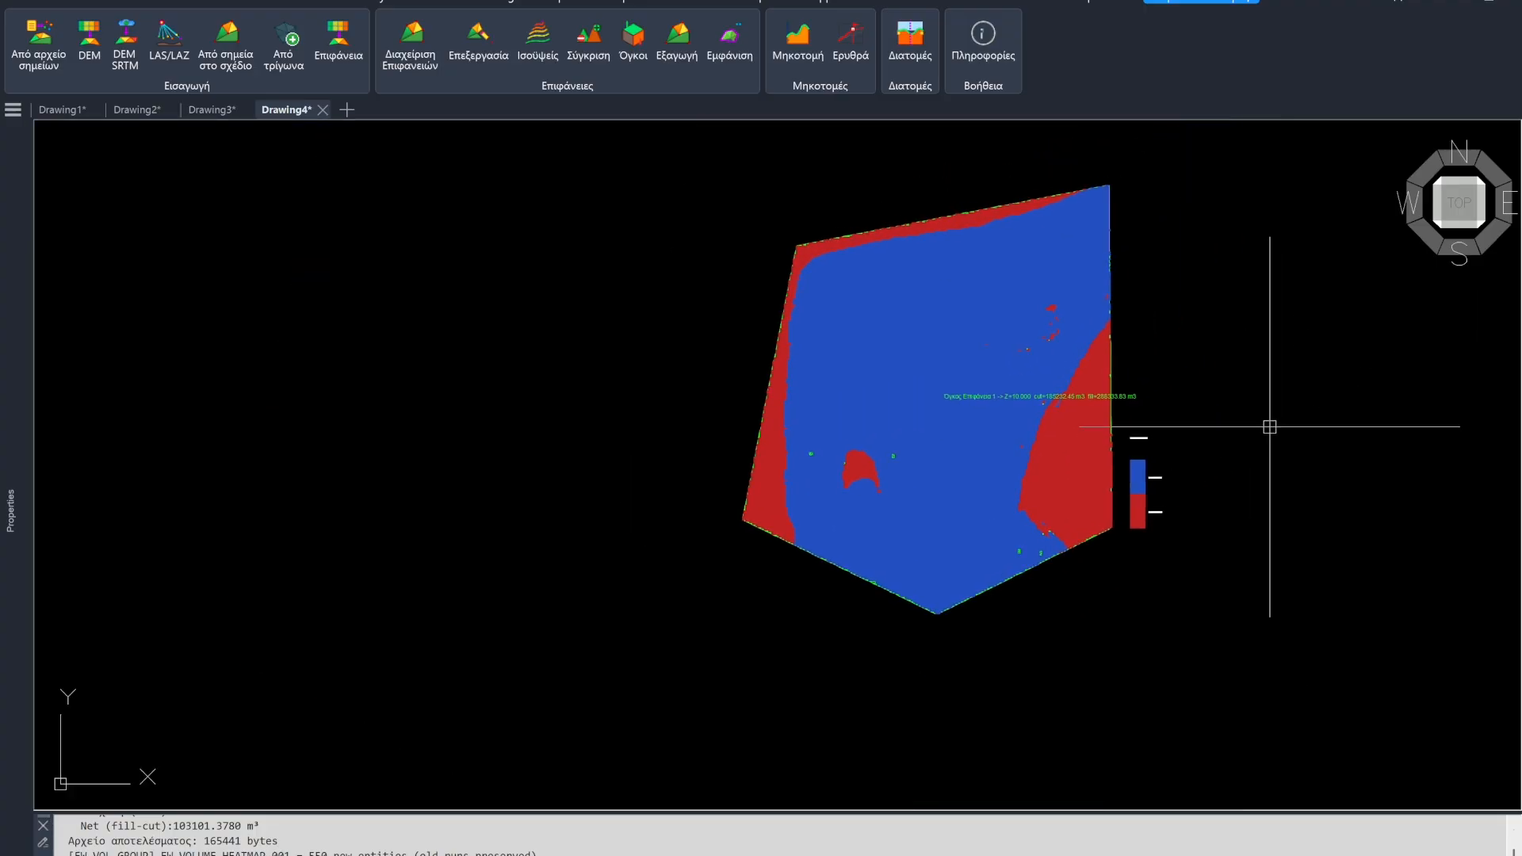